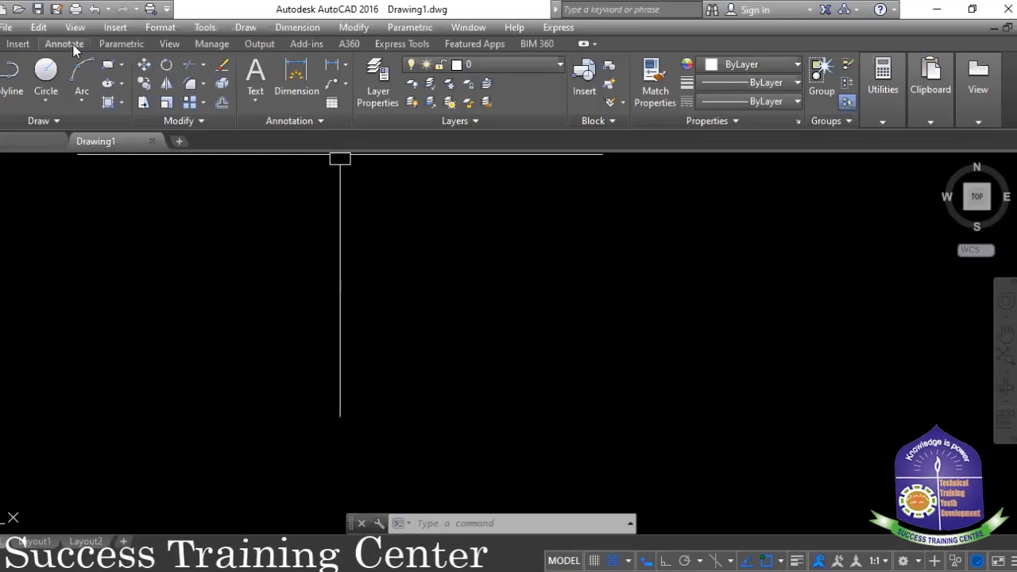
# - Show the Annotate tools, browse the text type list, and turn the grid off with F7
pyautogui.click(72, 45)
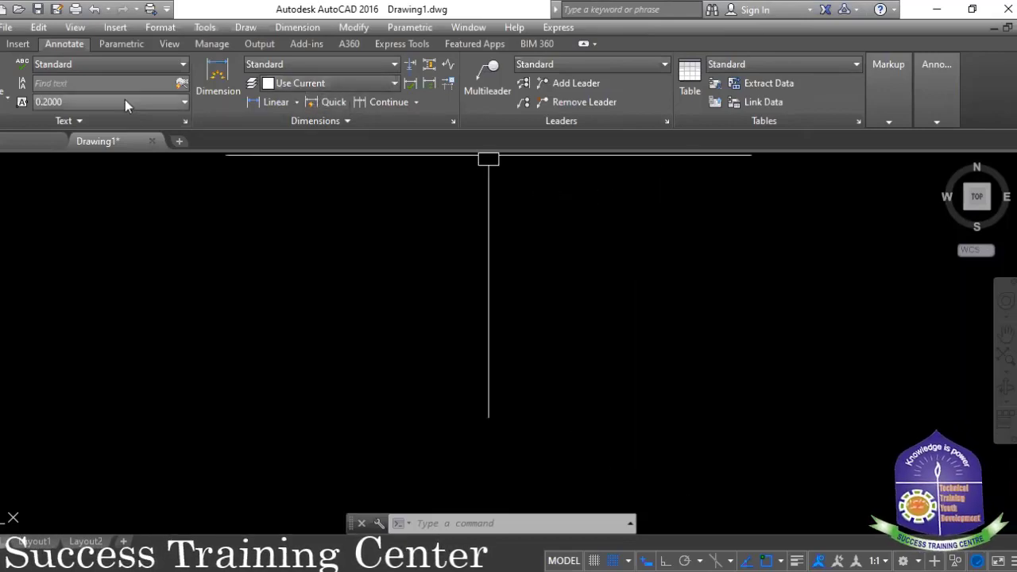
pyautogui.click(5, 94)
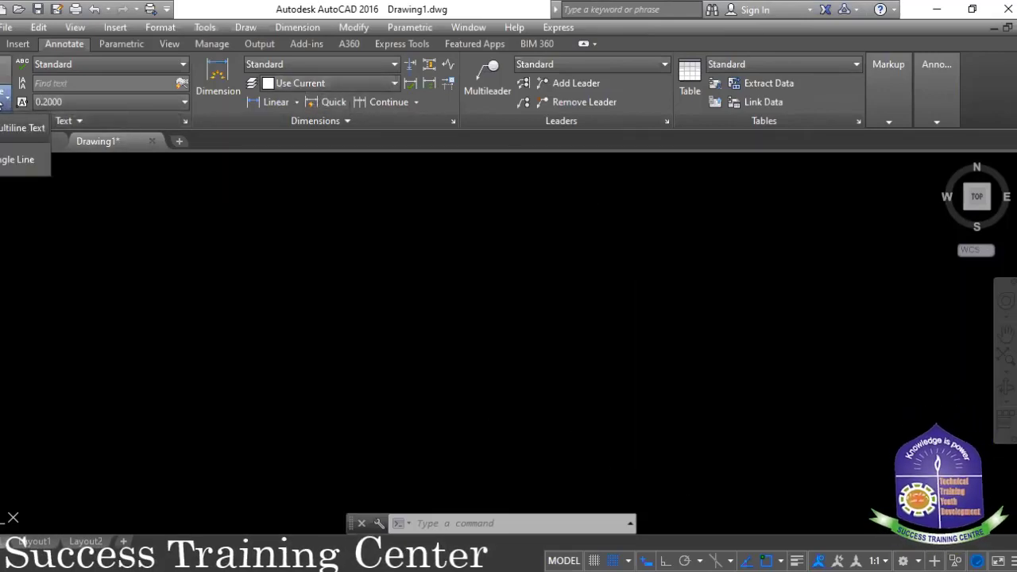
pyautogui.click(187, 195)
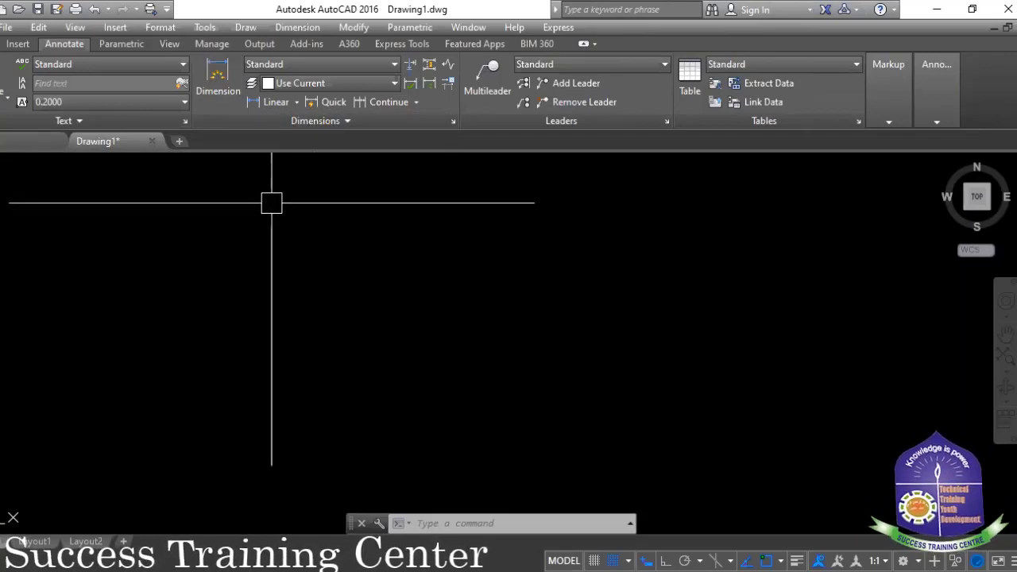
pyautogui.press('F7')
pyautogui.press('Escape')
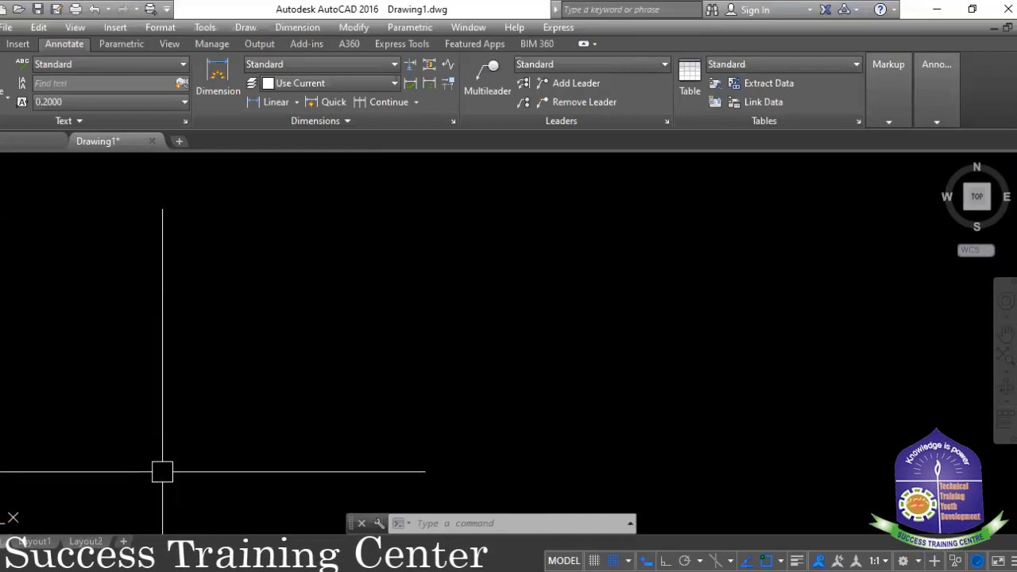
# - Toggle the UCS icon's Show at Origin setting off and back on so it sits at the origin
pyautogui.moveTo(107, 341); pyautogui.dragTo(104, 334, button='middle')
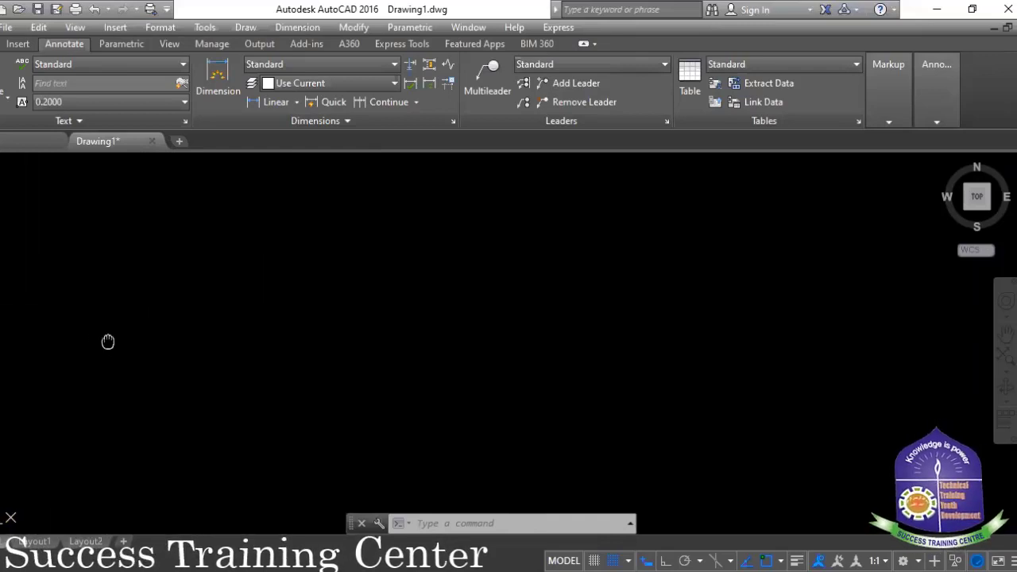
pyautogui.rightClick(155, 374)
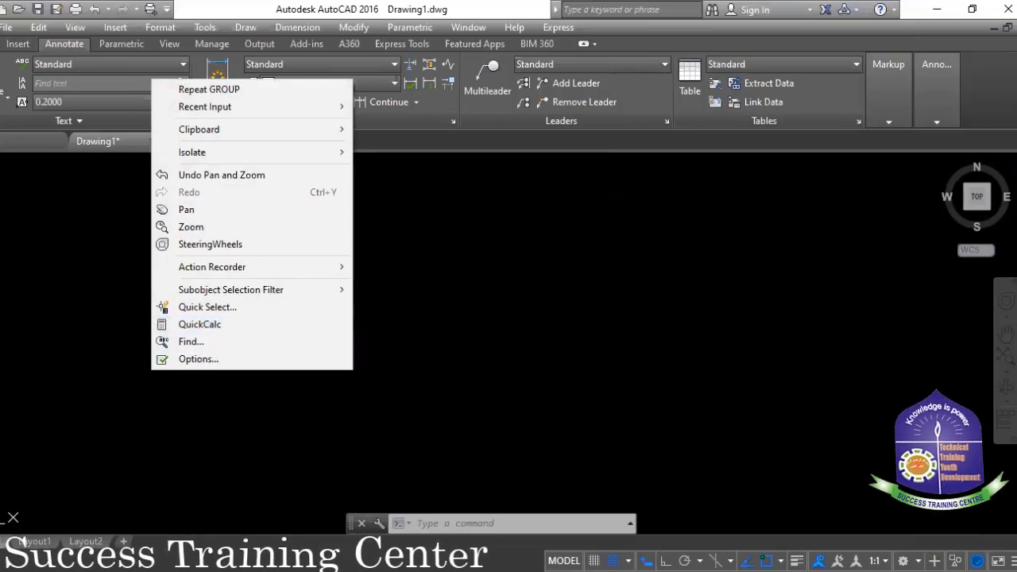
pyautogui.rightClick(12, 512)
pyautogui.moveTo(40, 508)
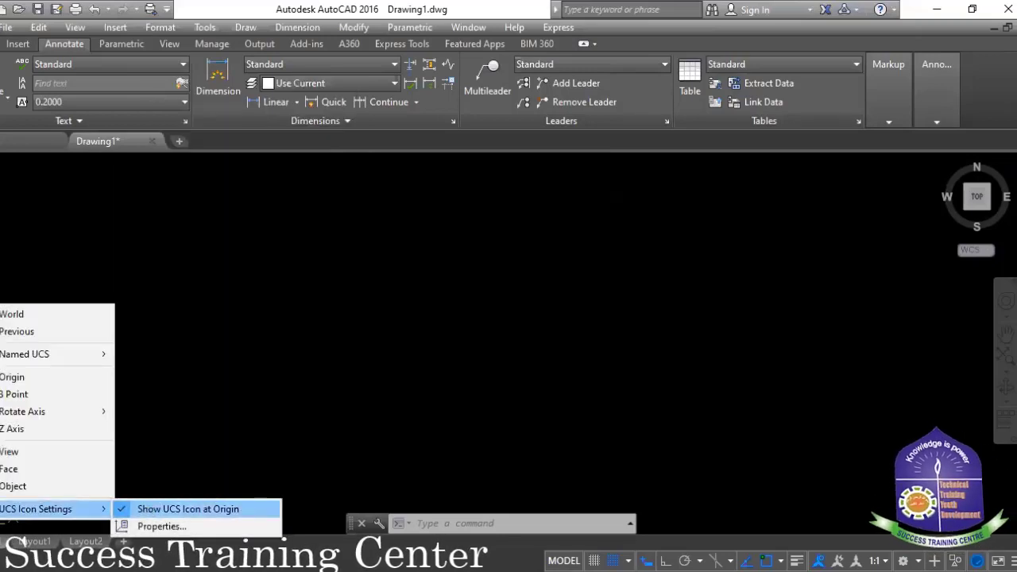
pyautogui.click(133, 510)
pyautogui.moveTo(102, 453); pyautogui.dragTo(218, 411, button='middle')
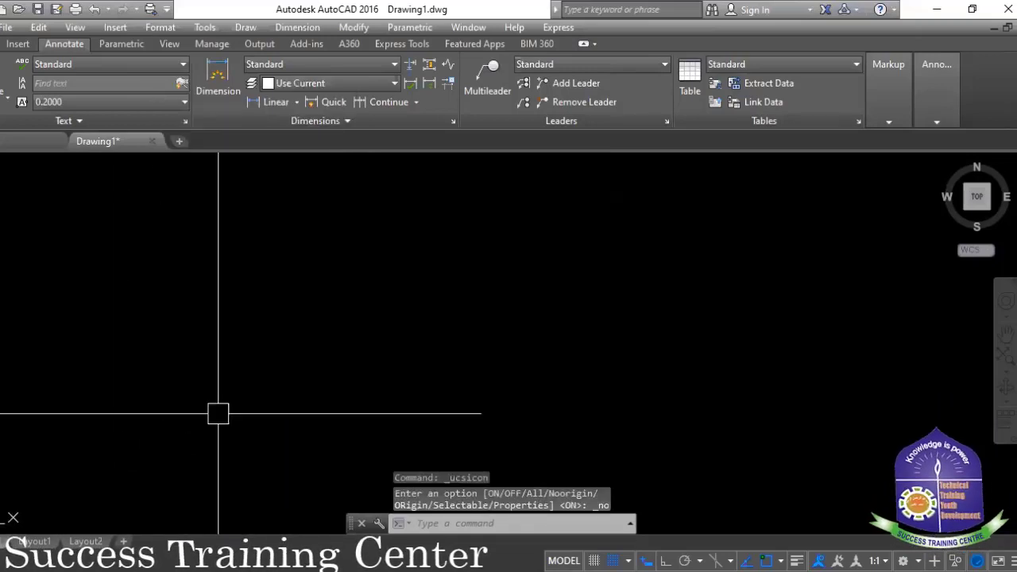
pyautogui.rightClick(13, 518)
pyautogui.moveTo(50, 508)
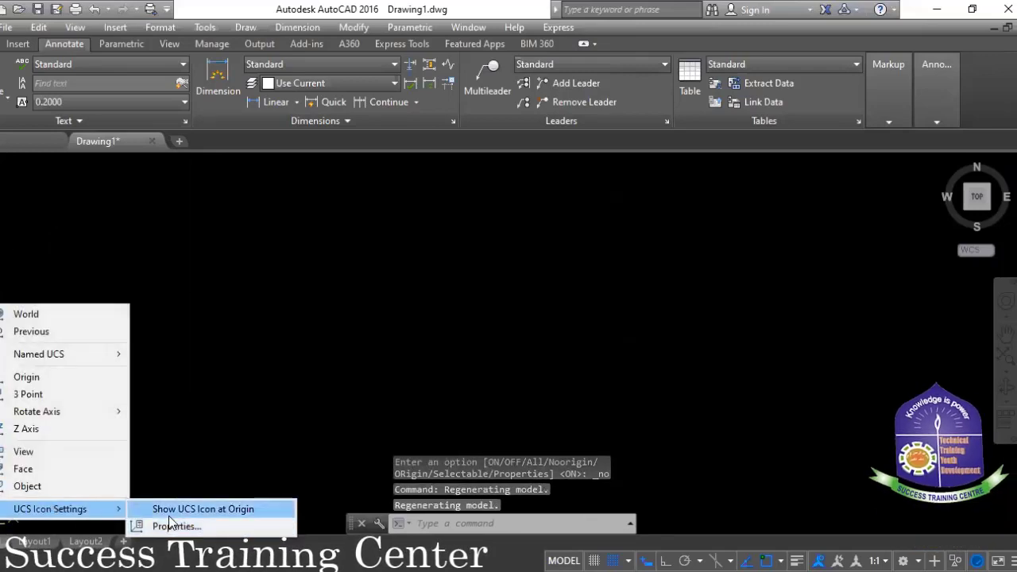
pyautogui.click(171, 509)
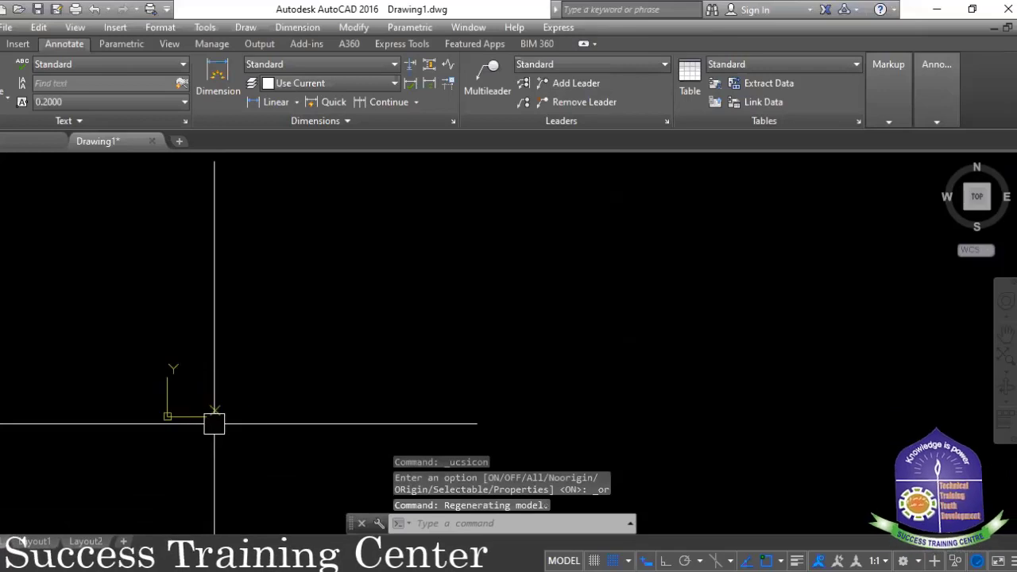
pyautogui.moveTo(220, 424)
pyautogui.mouseDown(button='middle')
pyautogui.moveTo(155, 413)
pyautogui.moveTo(151, 443)
pyautogui.moveTo(129, 421)
pyautogui.moveTo(137, 408)
pyautogui.moveTo(105, 376)
pyautogui.moveTo(102, 351)
pyautogui.mouseUp(button='middle')
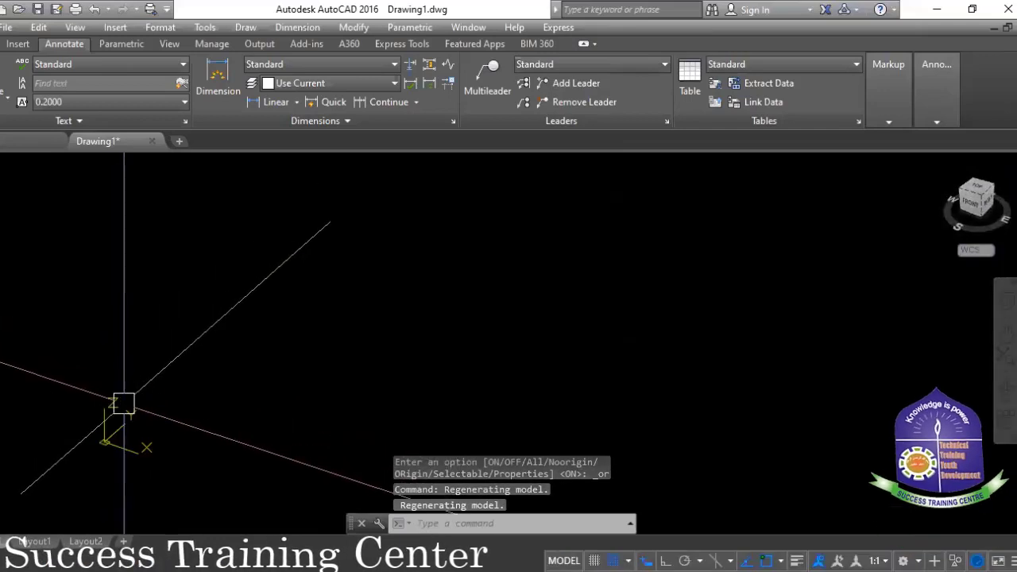
pyautogui.moveTo(84, 429)
pyautogui.mouseDown(button='middle')
pyautogui.moveTo(209, 399)
pyautogui.moveTo(177, 386)
pyautogui.moveTo(127, 430)
pyautogui.mouseUp(button='middle')
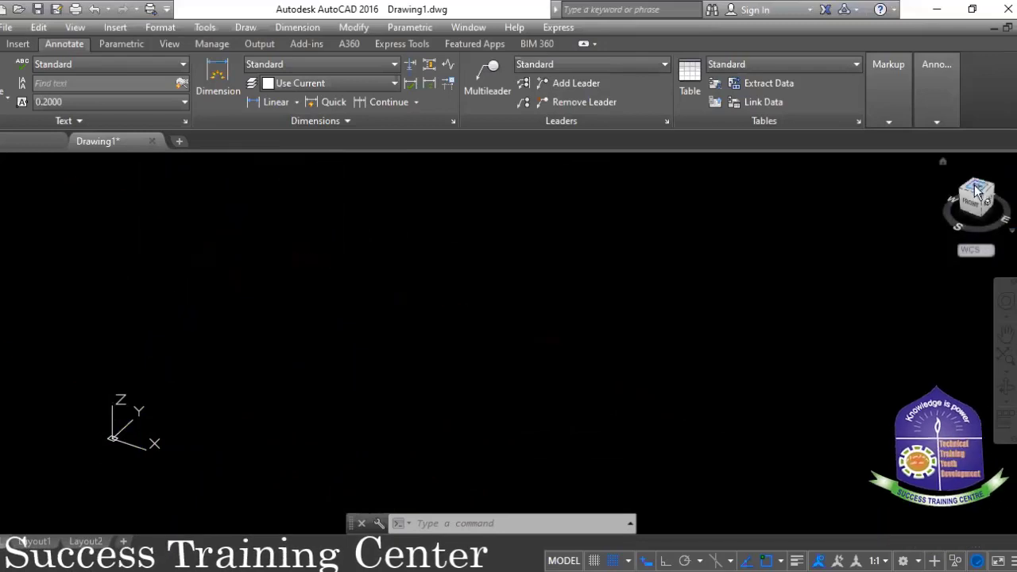
# - Return to the Top view, unpin the UCS icon from the origin, and start the DIM command
pyautogui.click(977, 189)
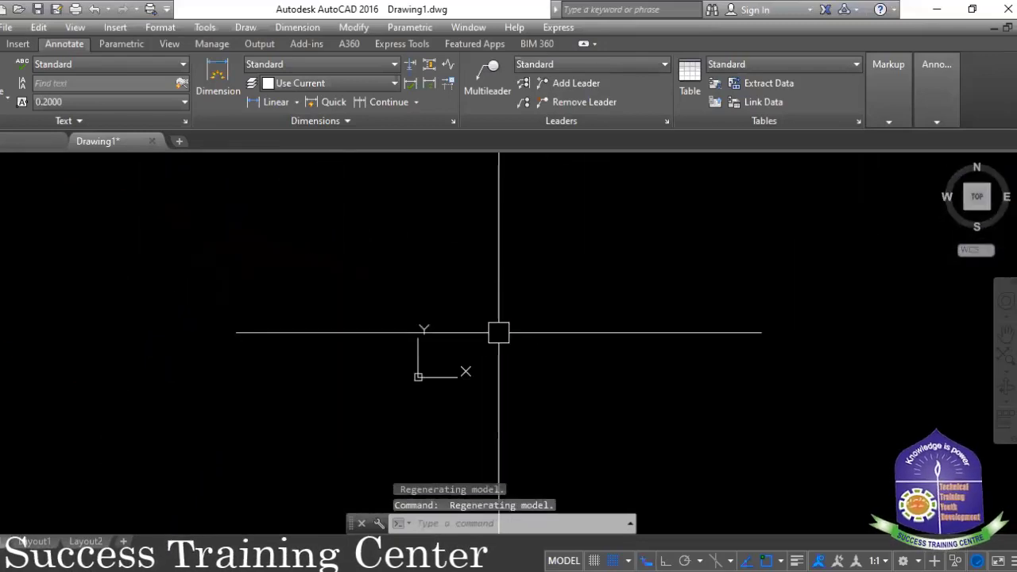
pyautogui.rightClick(422, 382)
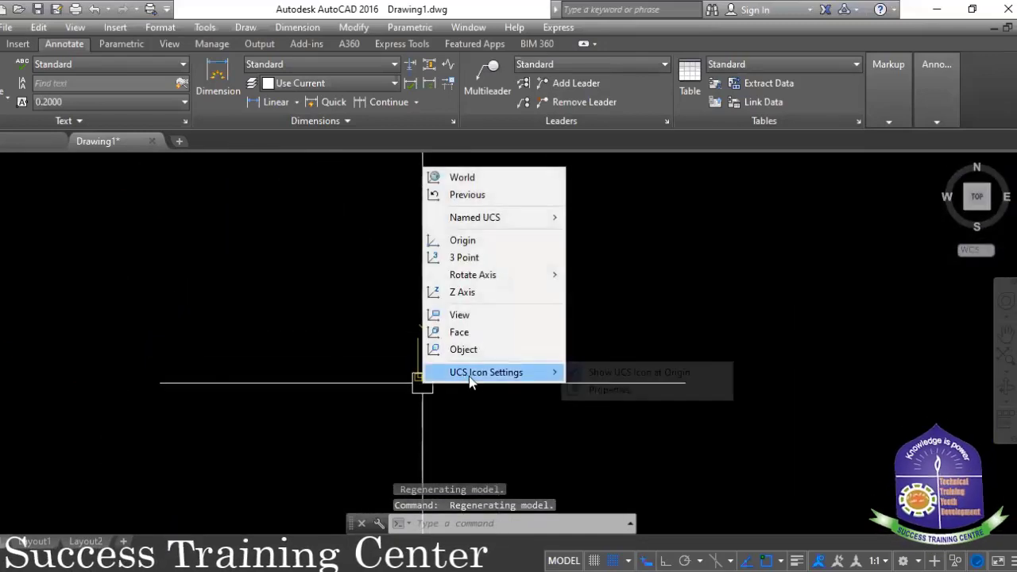
pyautogui.click(662, 375)
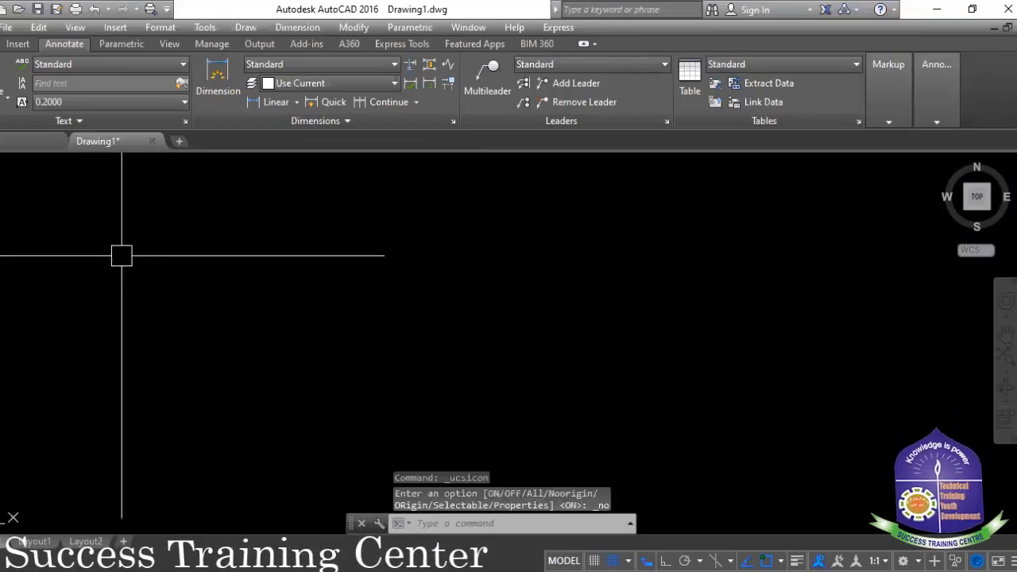
pyautogui.press('Escape')
pyautogui.press('Escape')
pyautogui.press('Escape')
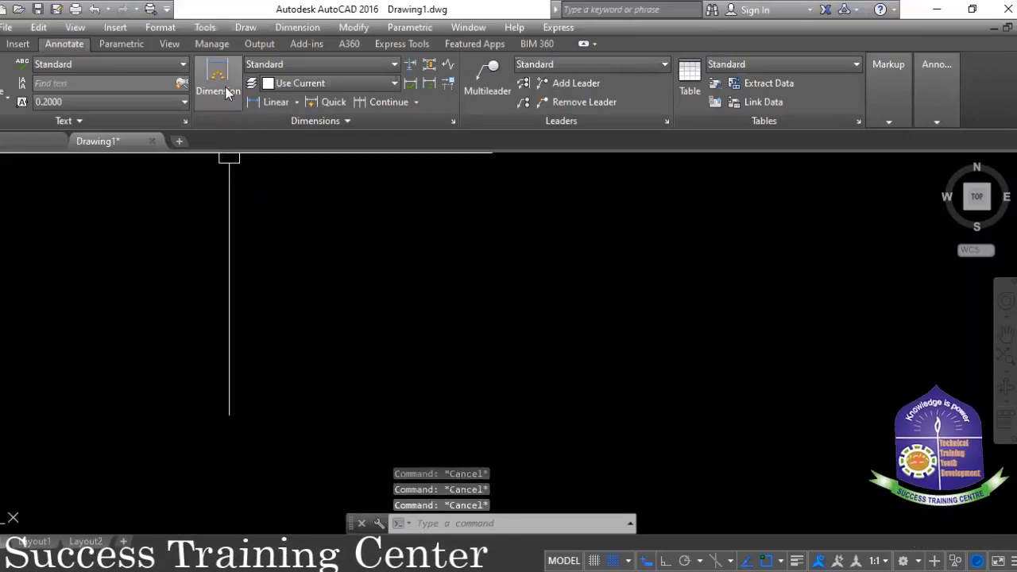
pyautogui.click(218, 80)
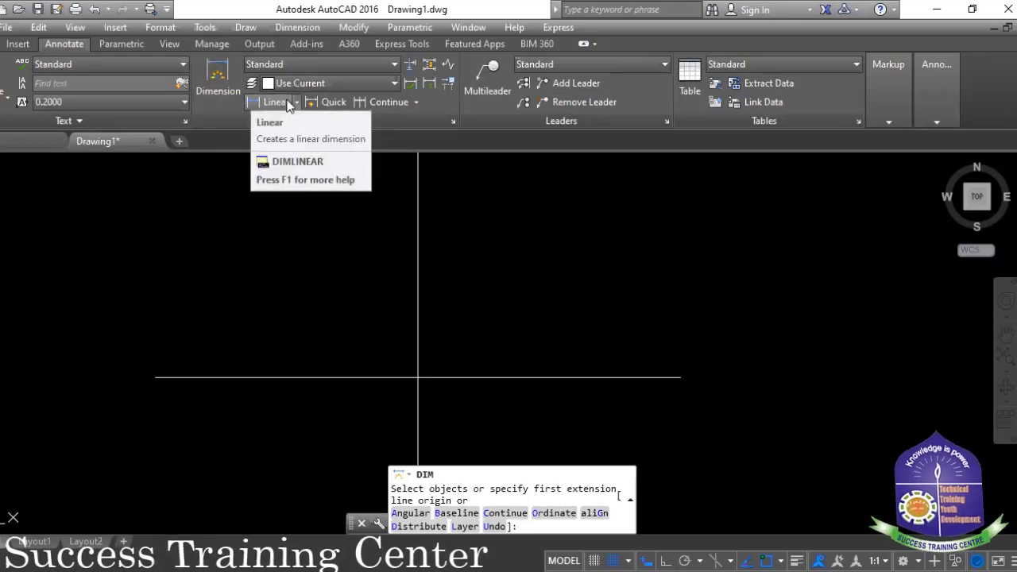
pyautogui.moveTo(270, 102)
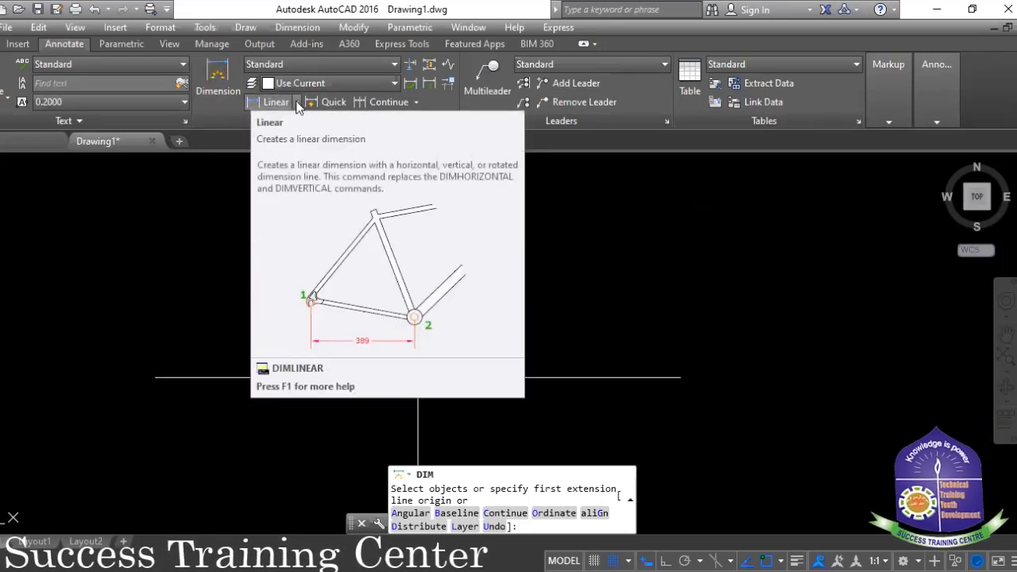
# - Open the Linear dropdown to list the available dimension types
pyautogui.click(297, 103)
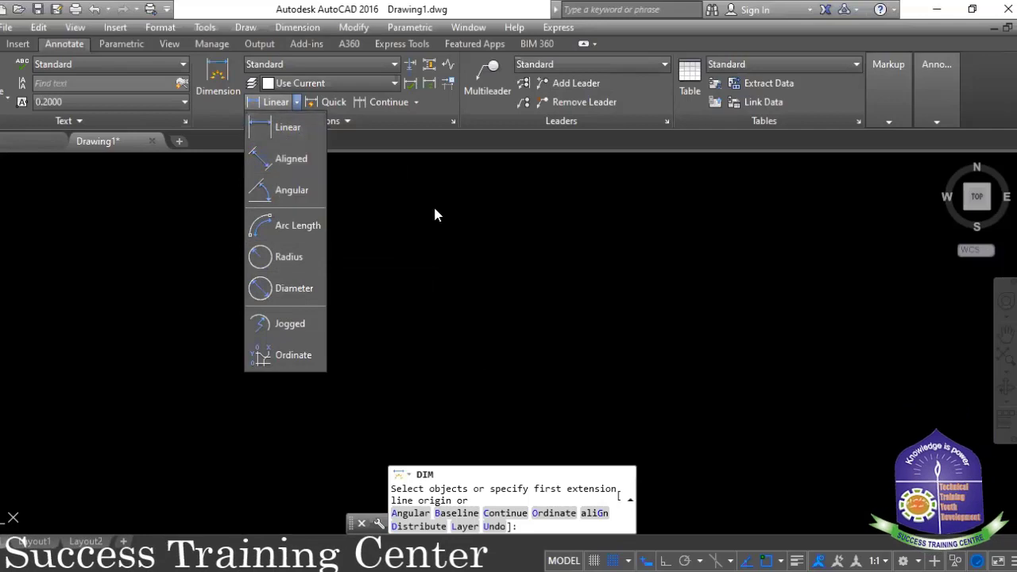
# - Cancel the dimension list and make two aborted starts of the LINE command
pyautogui.press('Escape')
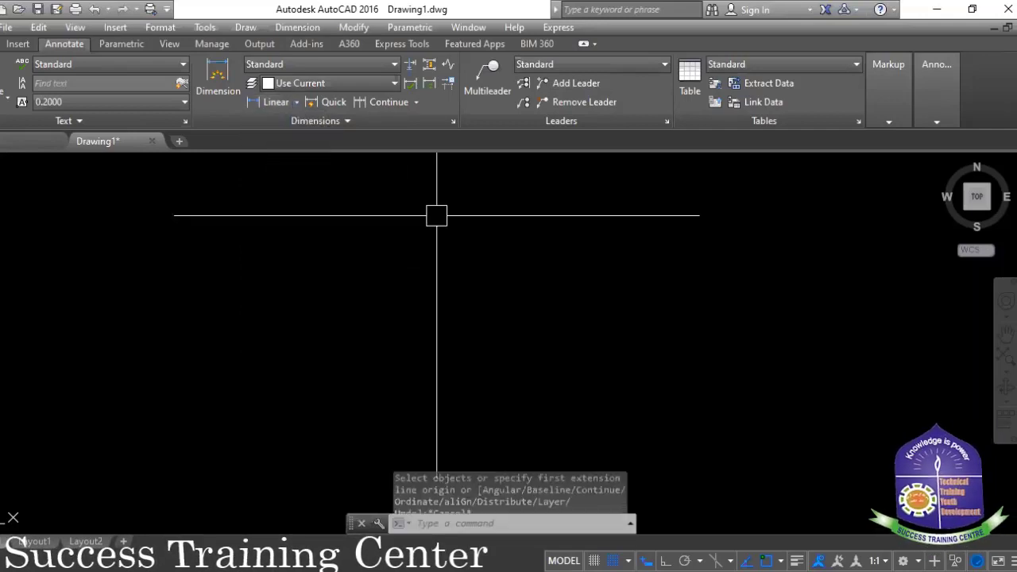
pyautogui.write('l')
pyautogui.press('Return')
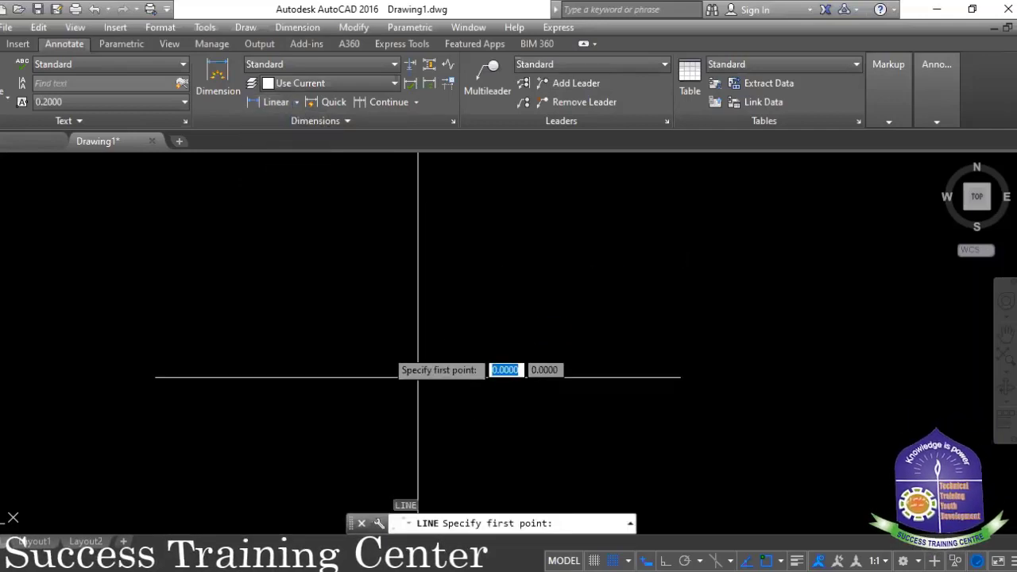
pyautogui.press('Escape')
pyautogui.press('Escape')
pyautogui.press('Escape')
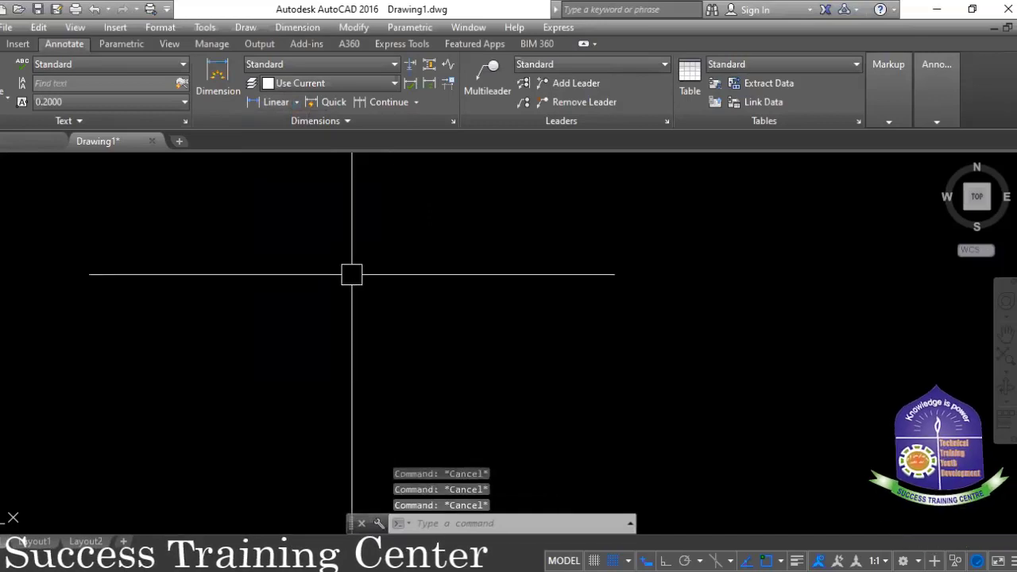
pyautogui.write('l')
pyautogui.press('Return')
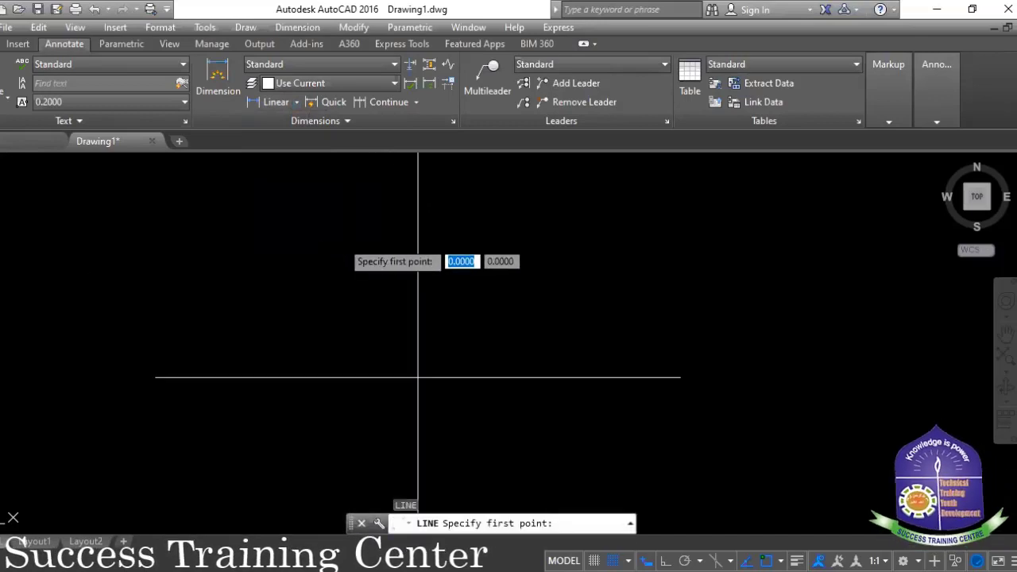
pyautogui.click(417, 378)
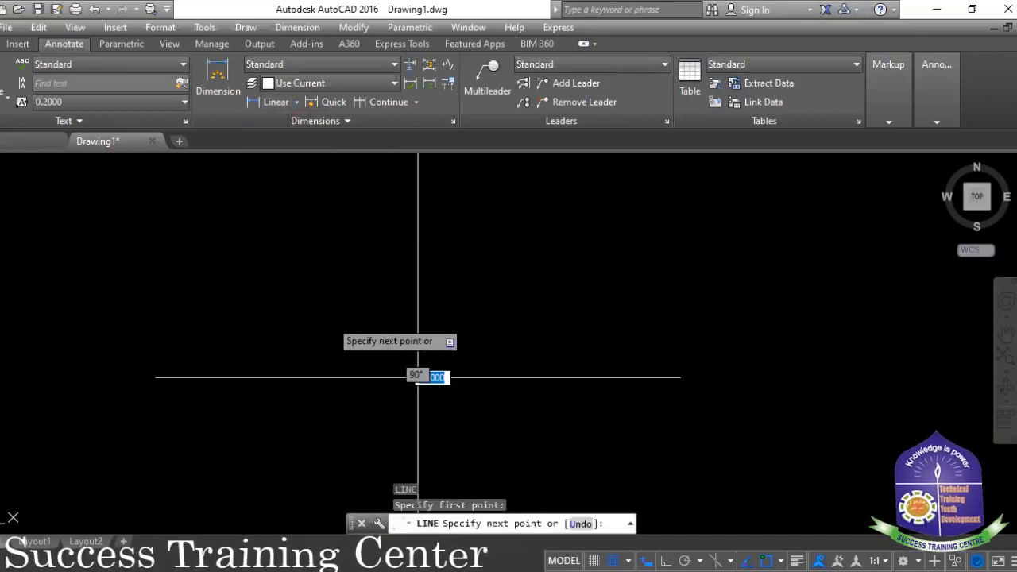
pyautogui.press('Escape')
pyautogui.press('Escape')
pyautogui.press('Escape')
pyautogui.press('Escape')
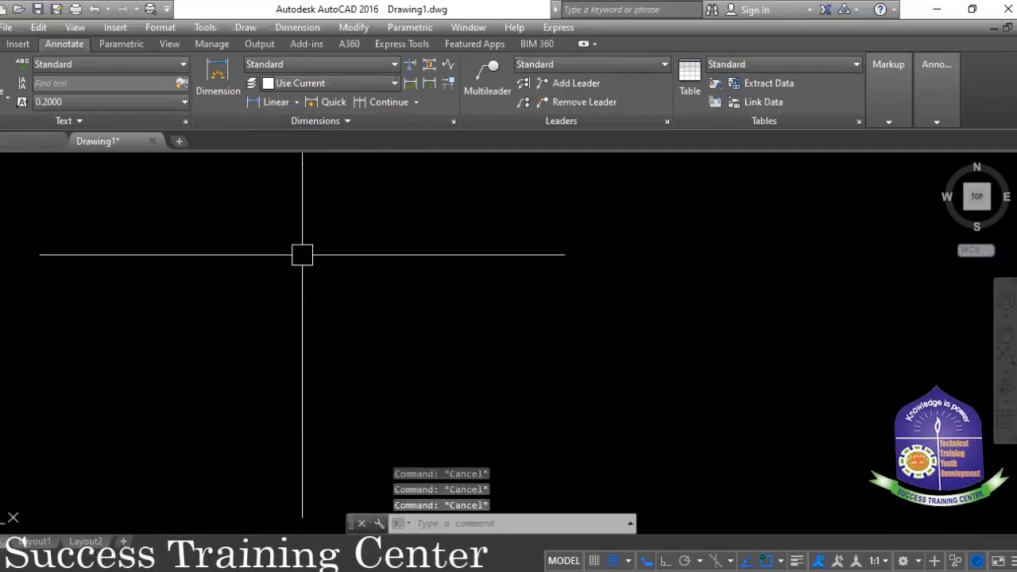
# - Draw a 4-unit horizontal line with Ortho on, then reopen the dimension type list
pyautogui.write('L')
pyautogui.press('Return')
pyautogui.click(229, 262)
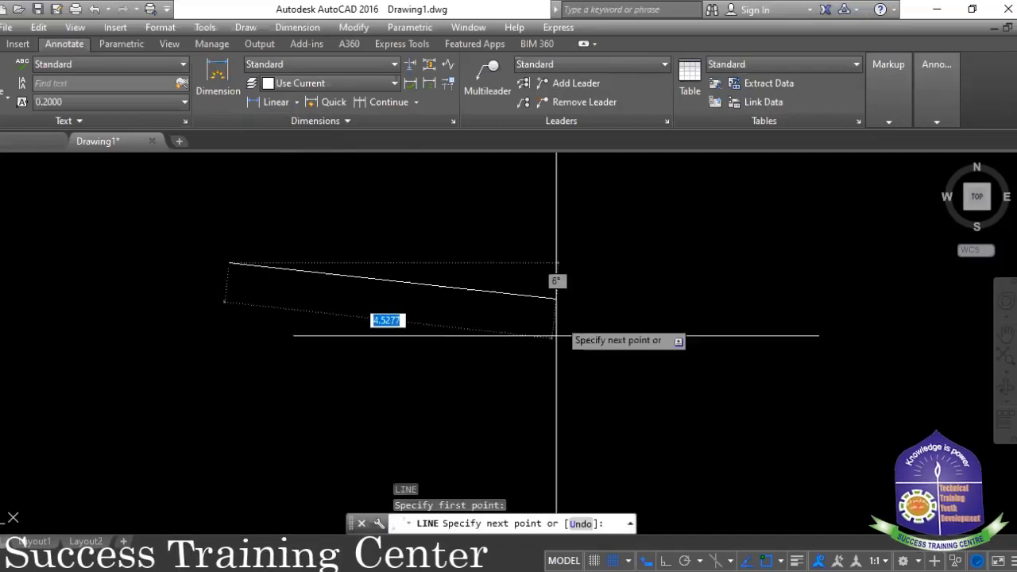
pyautogui.press('F8')
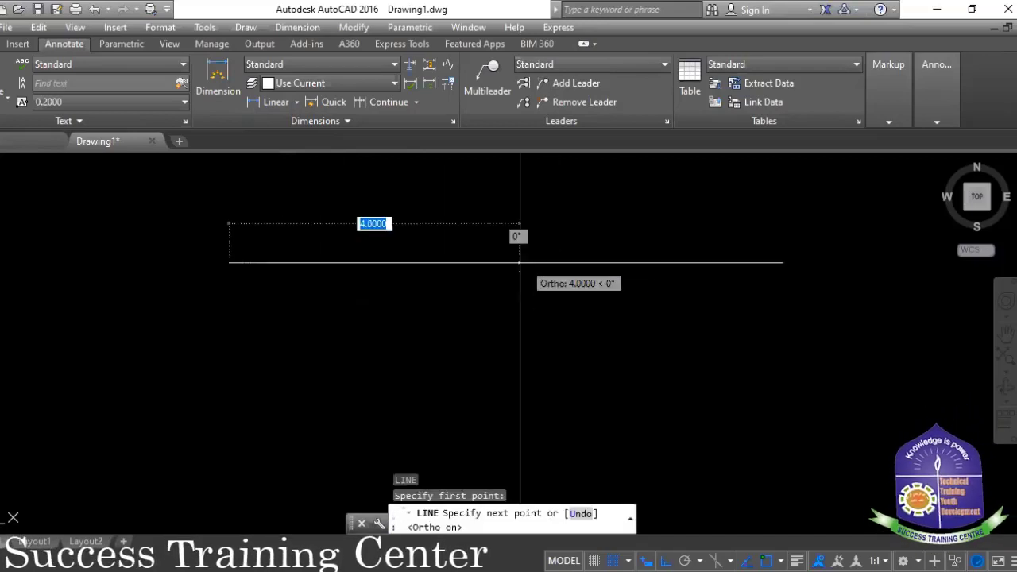
pyautogui.click(521, 263)
pyautogui.press('Escape')
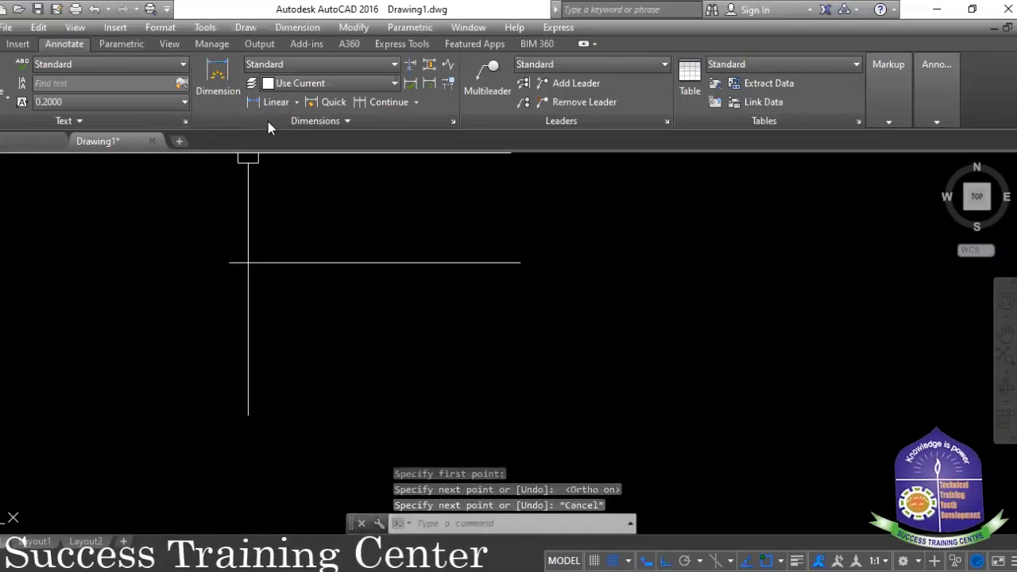
pyautogui.click(295, 102)
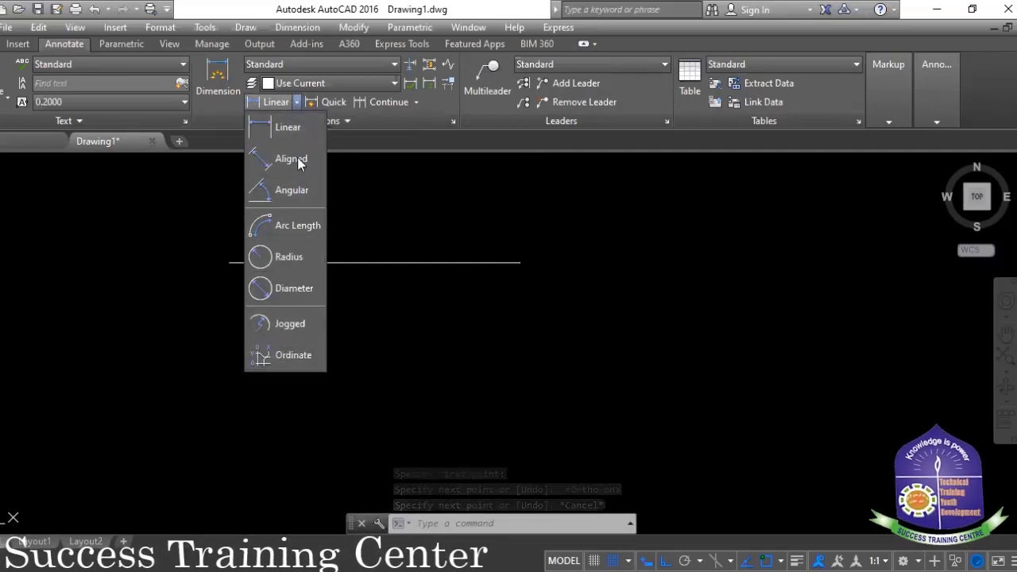
pyautogui.click(276, 130)
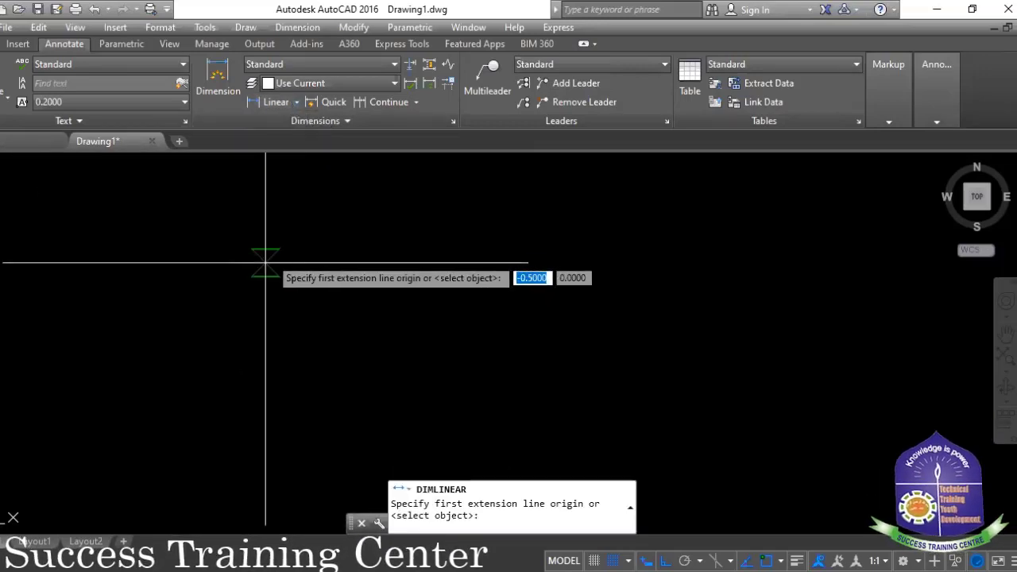
pyautogui.click(229, 262)
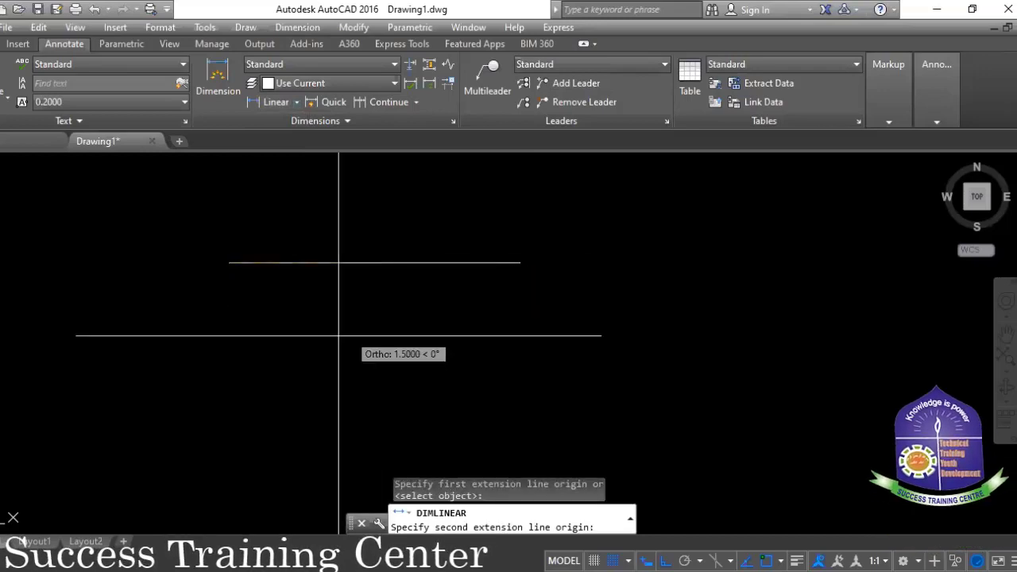
pyautogui.press('F8')
pyautogui.press('Escape')
pyautogui.press('Escape')
pyautogui.press('Escape')
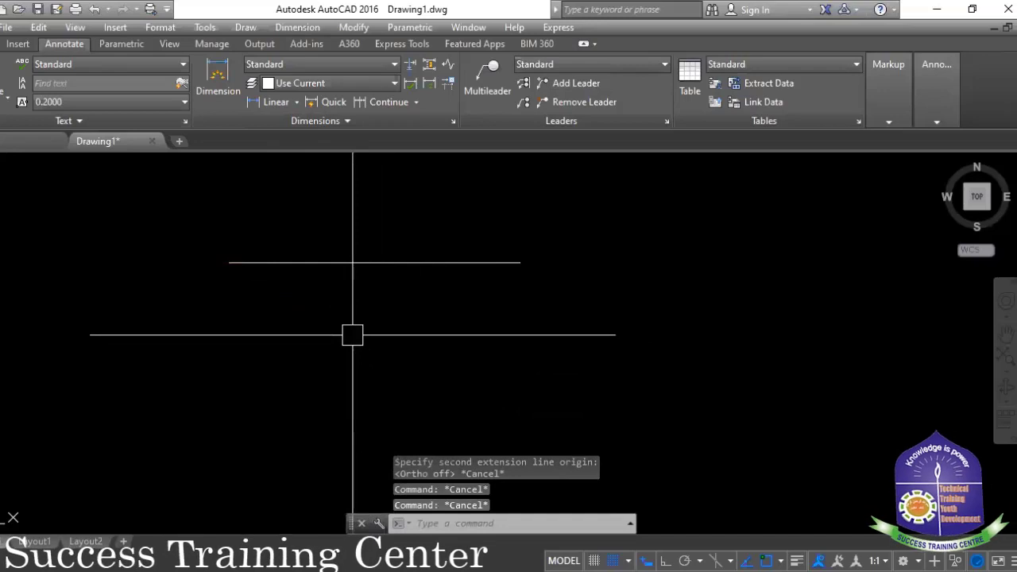
# - Draw a line sloping down-right from the horizontal line's left end and turn grid Snap off
pyautogui.write('l')
pyautogui.press('Return')
pyautogui.click(229, 263)
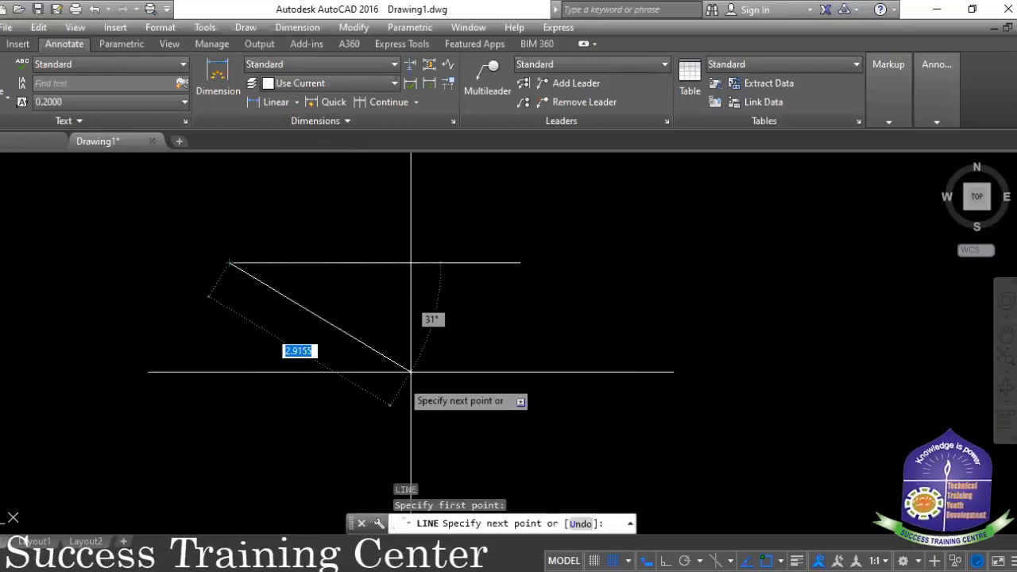
pyautogui.click(483, 408)
pyautogui.press('Escape')
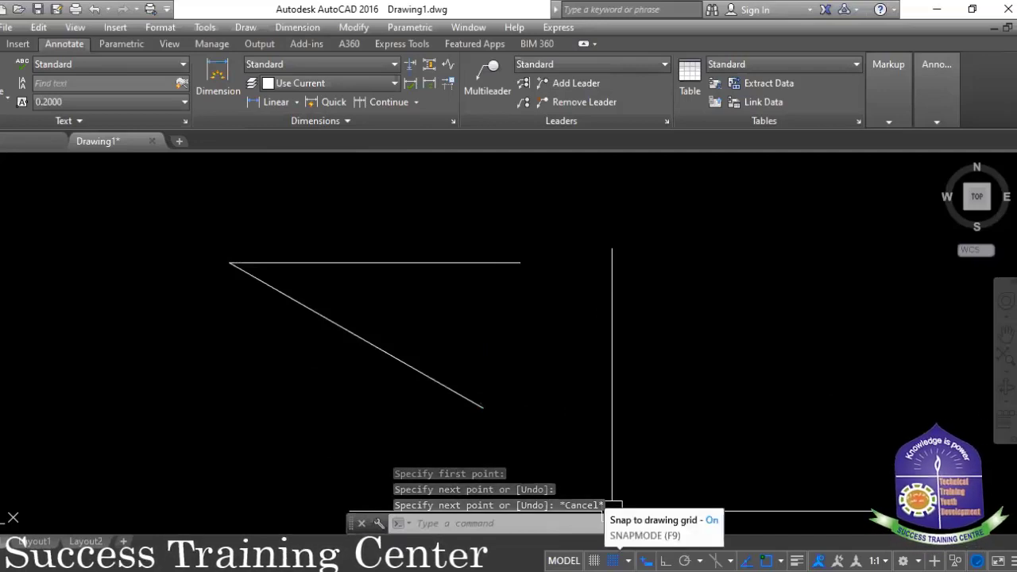
pyautogui.click(613, 560)
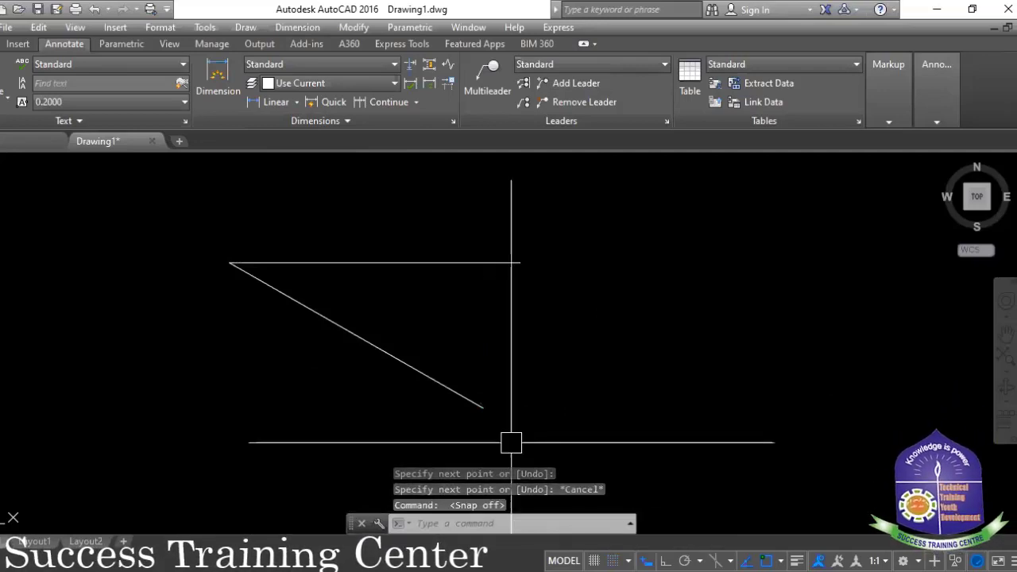
pyautogui.click(296, 103)
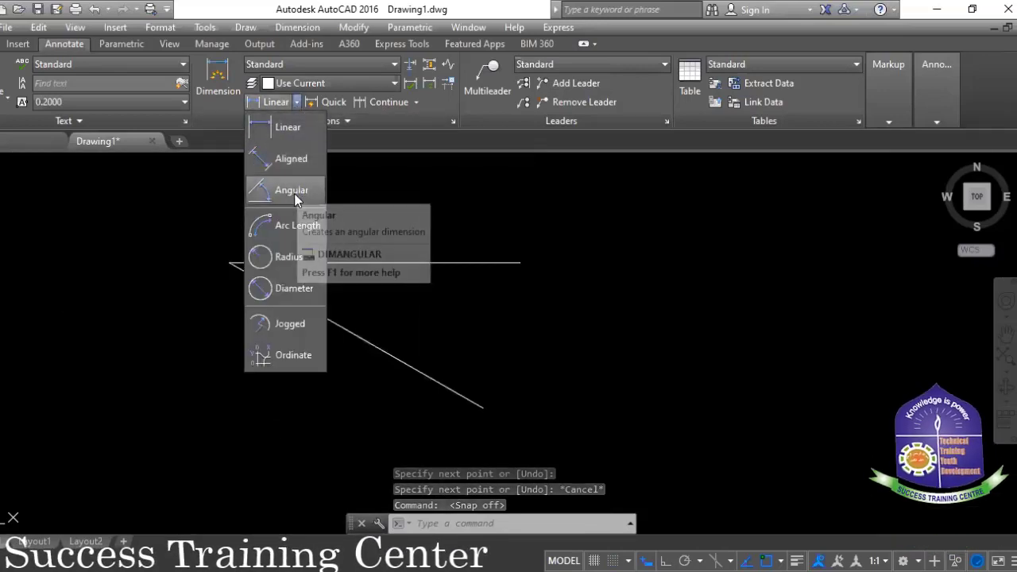
pyautogui.moveTo(286, 326)
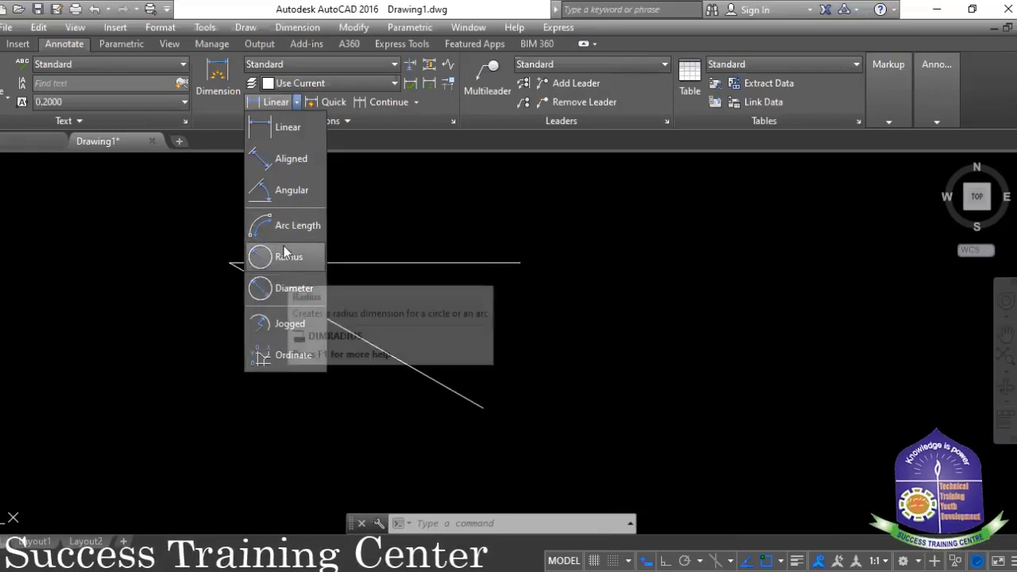
# - Try a jogged dimension on the angled lines, then cancel it
pyautogui.click(270, 327)
pyautogui.click(302, 308)
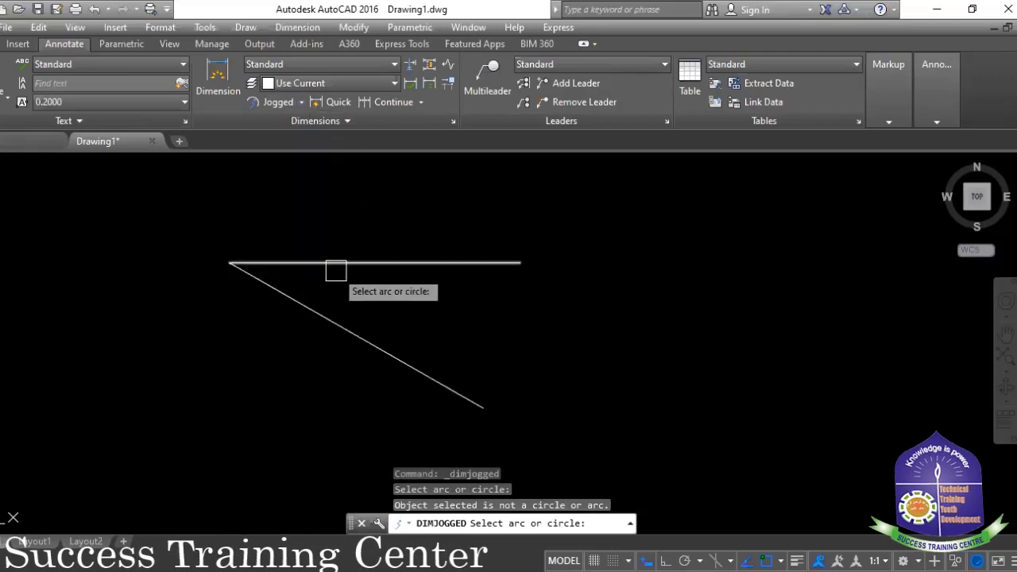
pyautogui.click(336, 263)
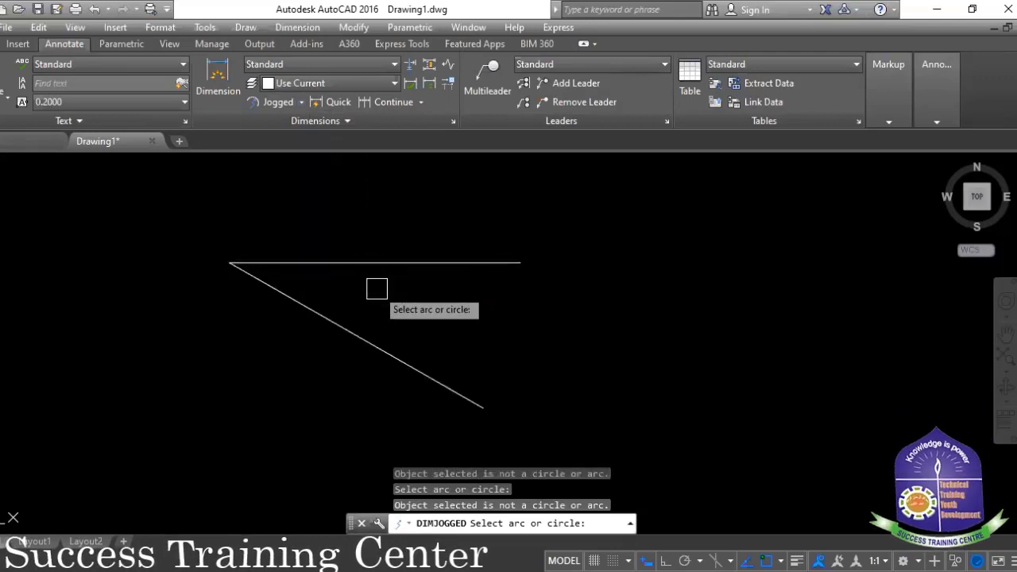
pyautogui.press('Escape')
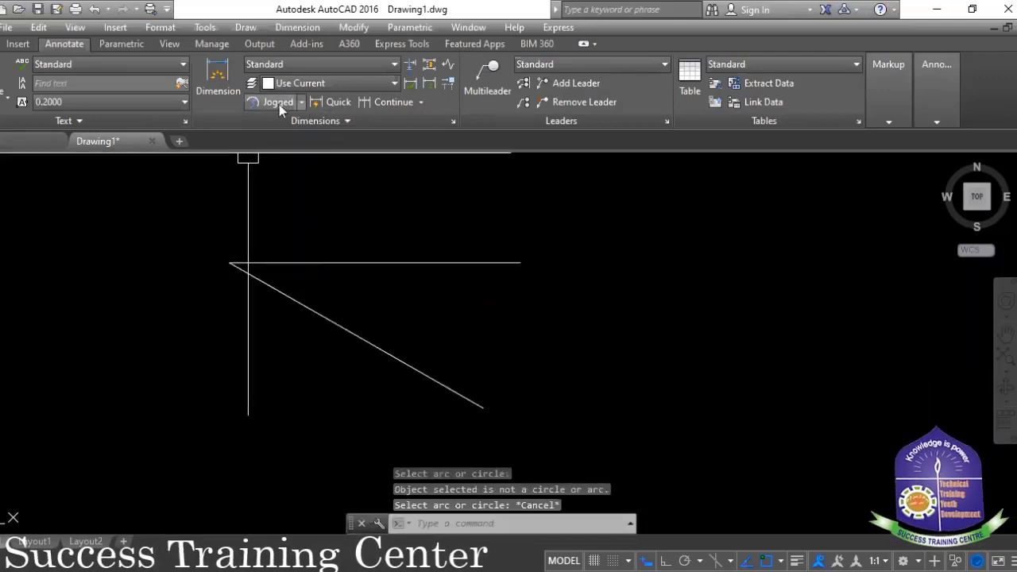
pyautogui.click(300, 104)
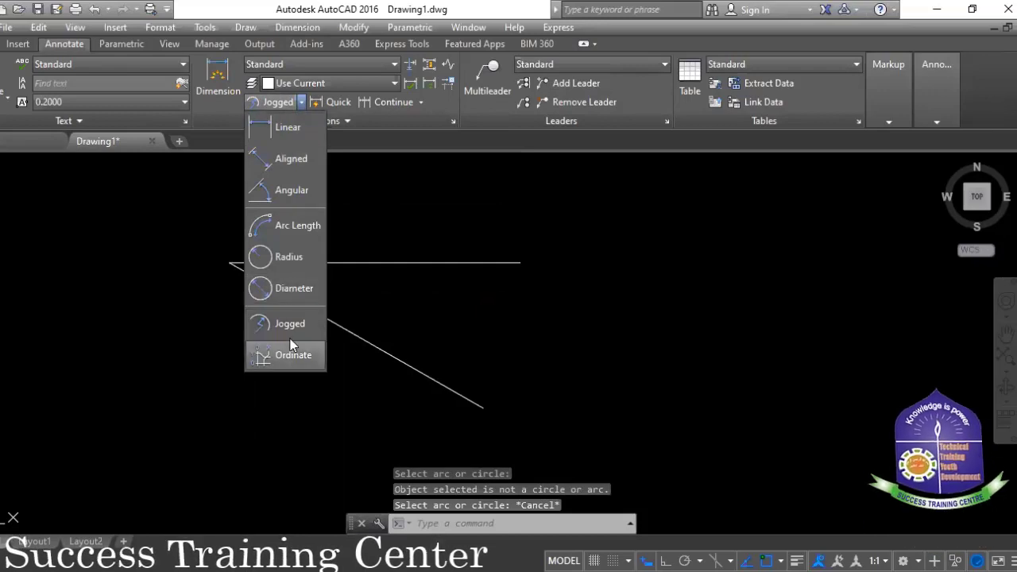
pyautogui.press('Escape')
pyautogui.press('Escape')
pyautogui.press('Escape')
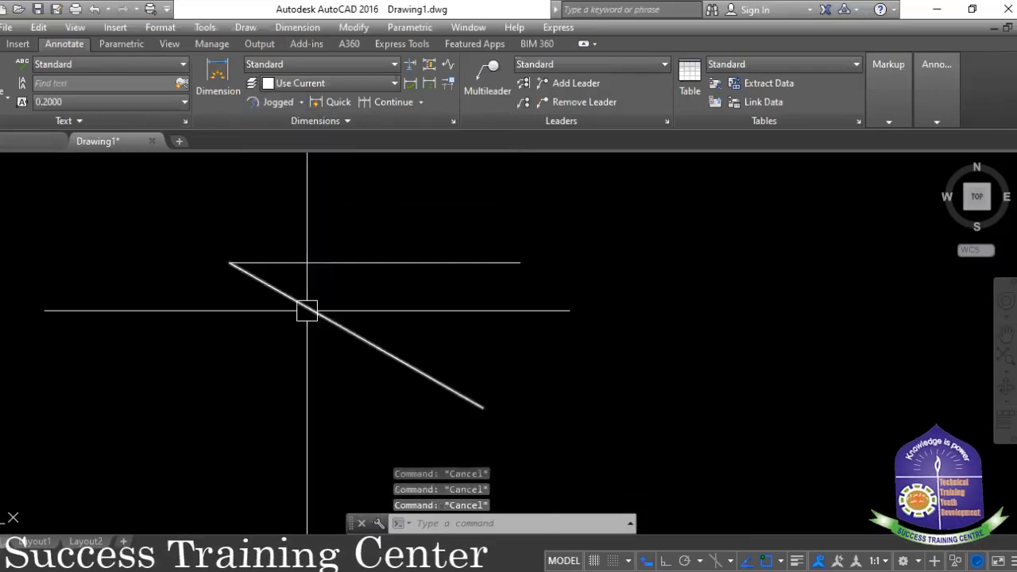
pyautogui.moveTo(306, 308)
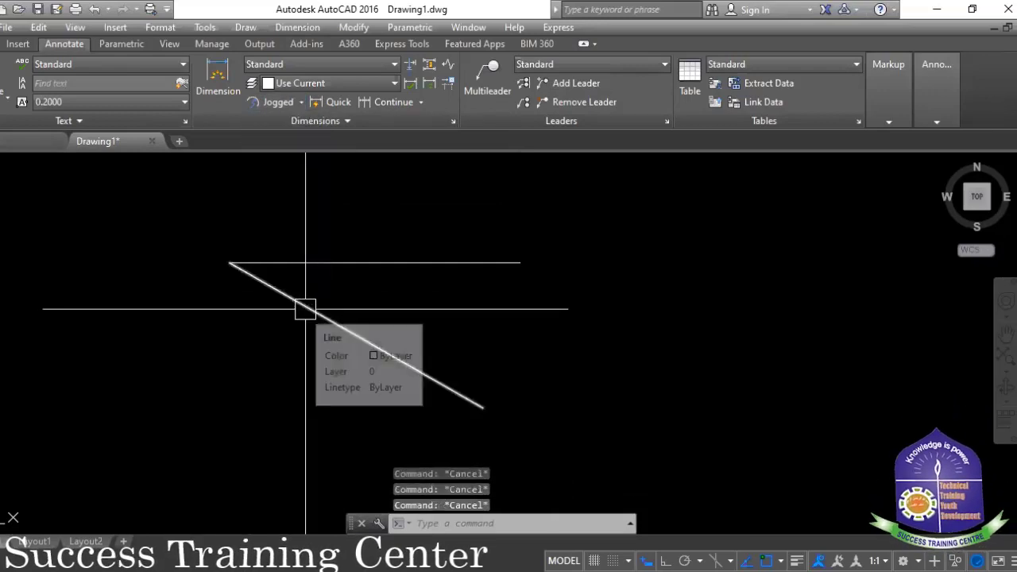
# - Draw a circle to the right of the angled lines
pyautogui.write('c')
pyautogui.press('Return')
pyautogui.click(550, 314)
pyautogui.click(523, 356)
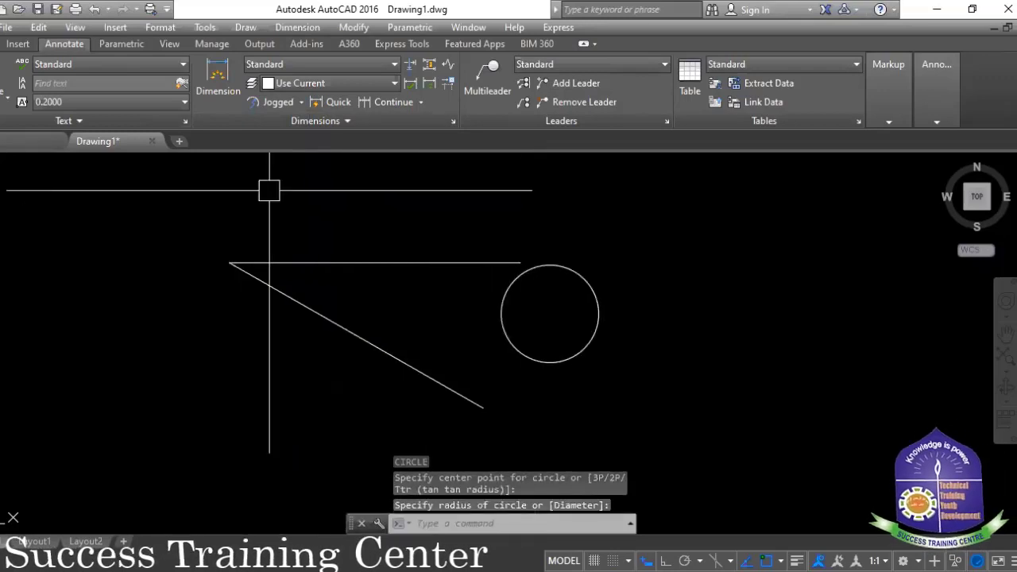
# - Add a jogged radius dimension reading R0.6740 to the circle
pyautogui.click(255, 104)
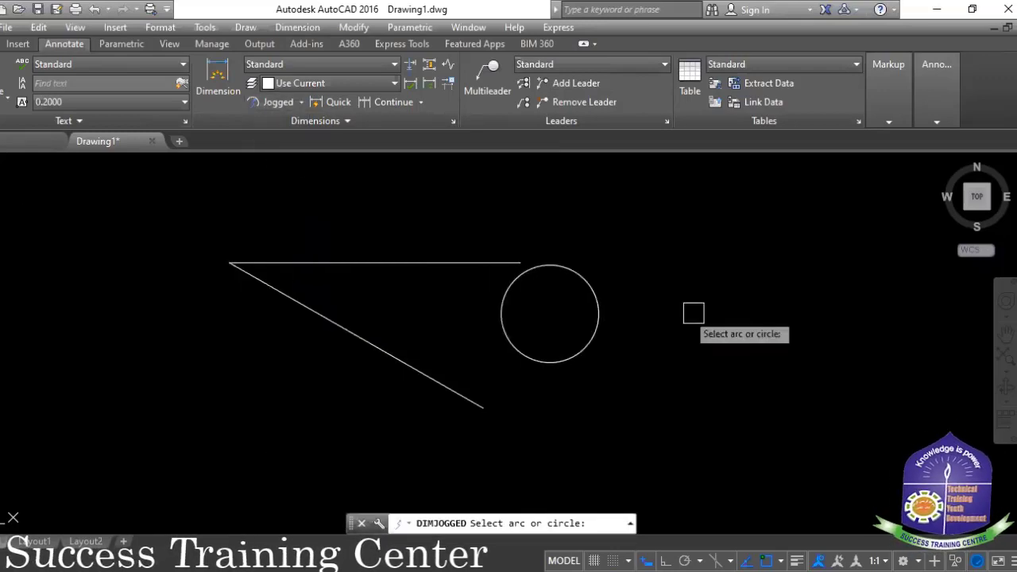
pyautogui.click(591, 286)
pyautogui.click(652, 291)
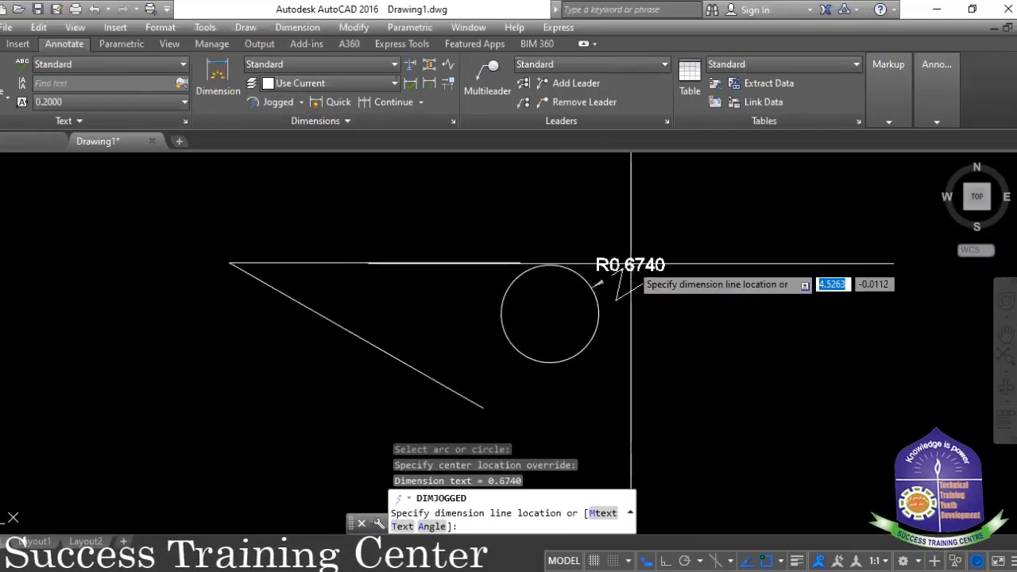
pyautogui.click(631, 262)
pyautogui.scroll(2, 665, 281)
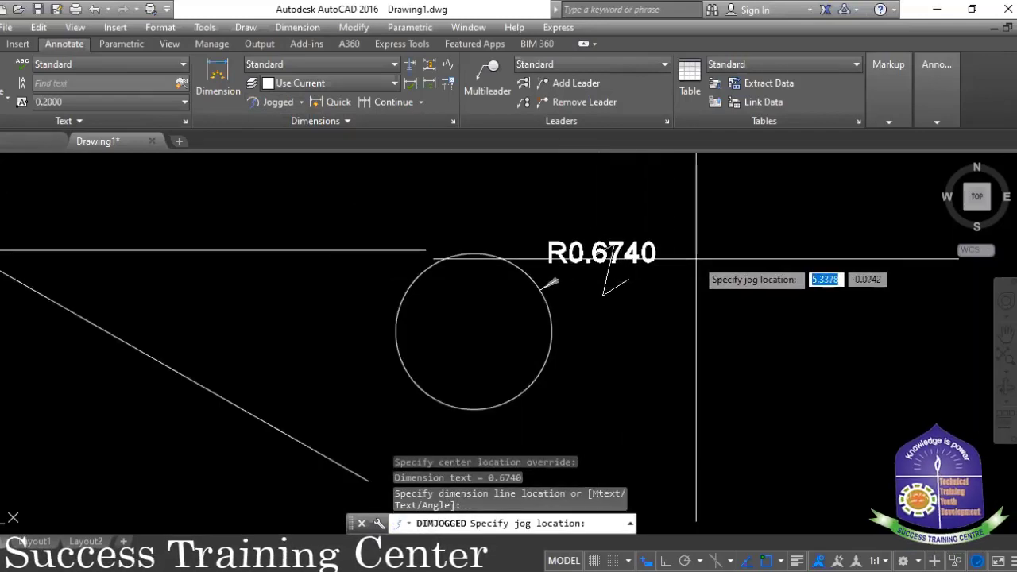
pyautogui.click(612, 283)
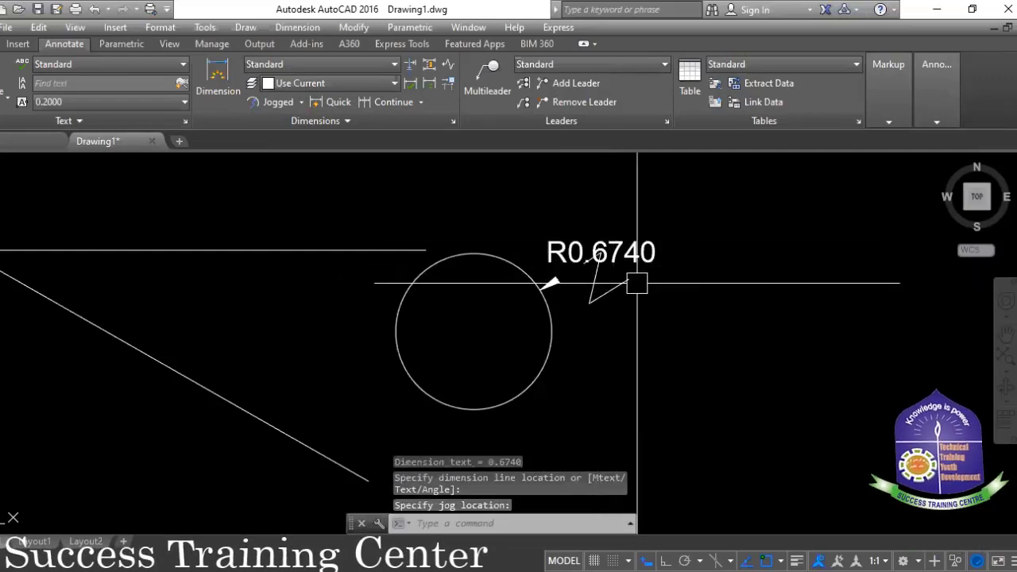
pyautogui.scroll(3, 637, 283)
pyautogui.press('Escape')
# - Adjust the jog grip of the R0.6740 dimension and recentre the view
pyautogui.click(604, 271)
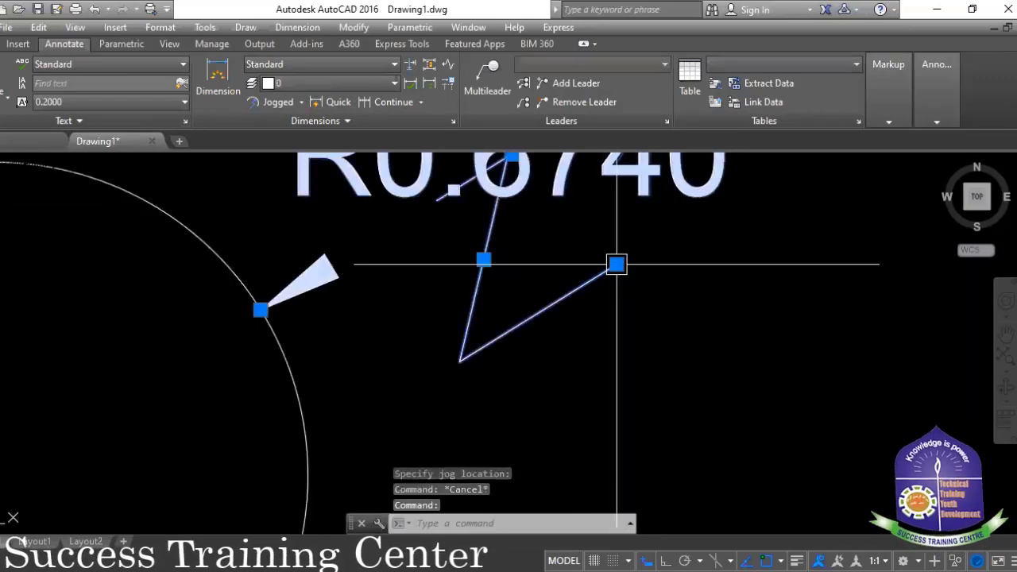
pyautogui.click(616, 264)
pyautogui.scroll(-4, 619, 261)
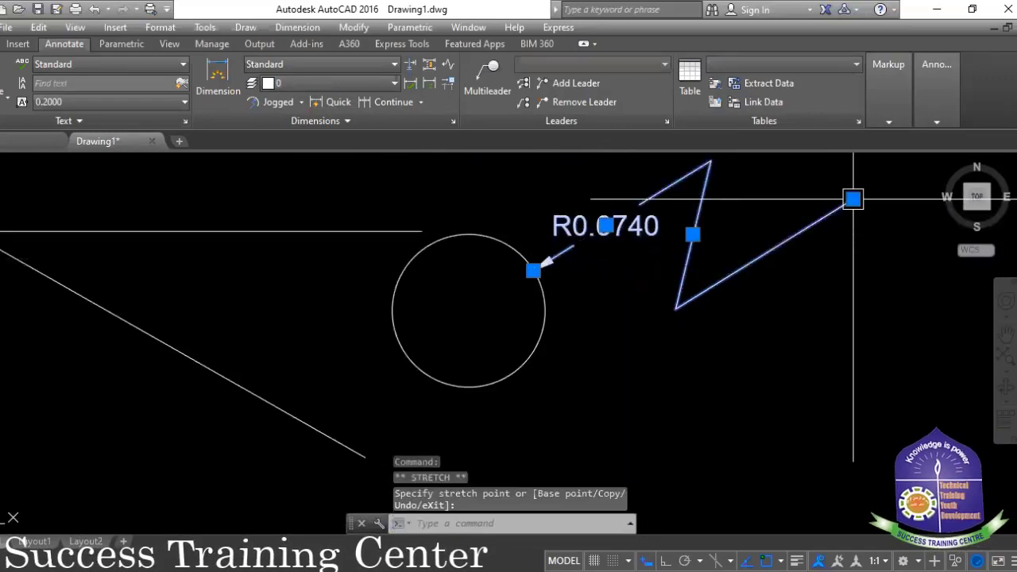
pyautogui.moveTo(710, 266); pyautogui.dragTo(668, 322, button='middle')
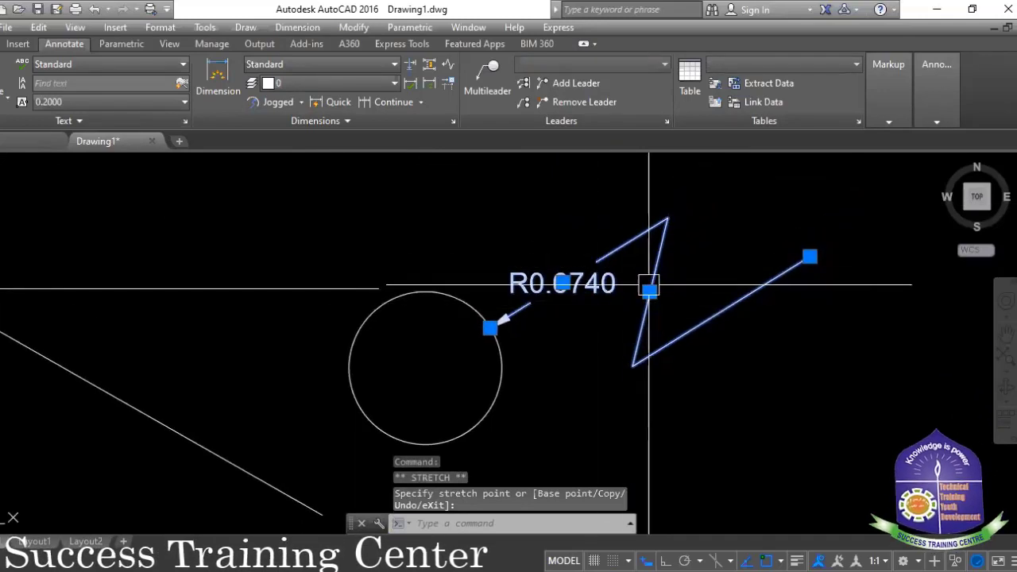
pyautogui.scroll(4, 583, 275)
pyautogui.scroll(-2, 508, 280)
pyautogui.moveTo(504, 279); pyautogui.dragTo(505, 297, button='middle')
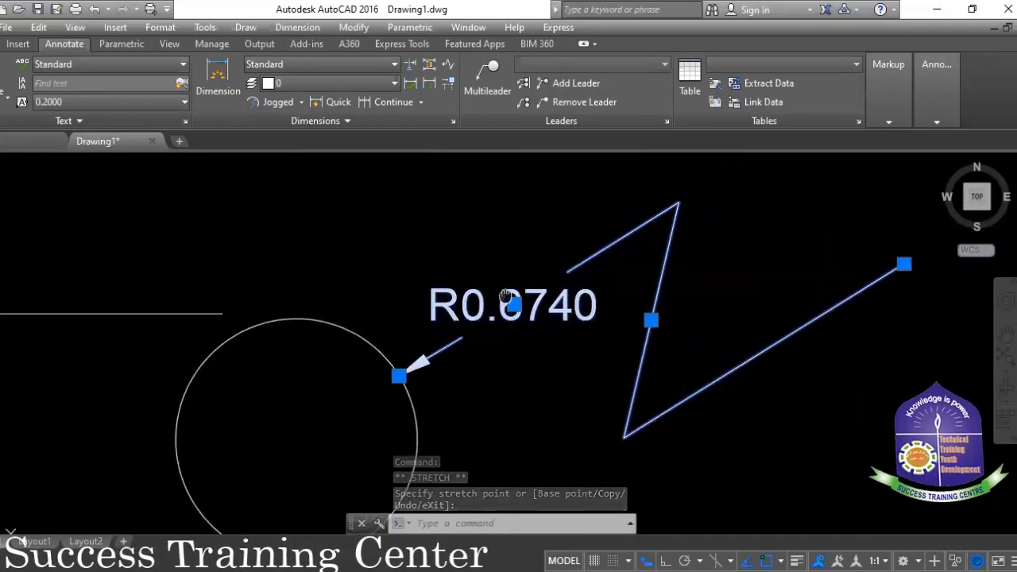
pyautogui.scroll(-6, 567, 373)
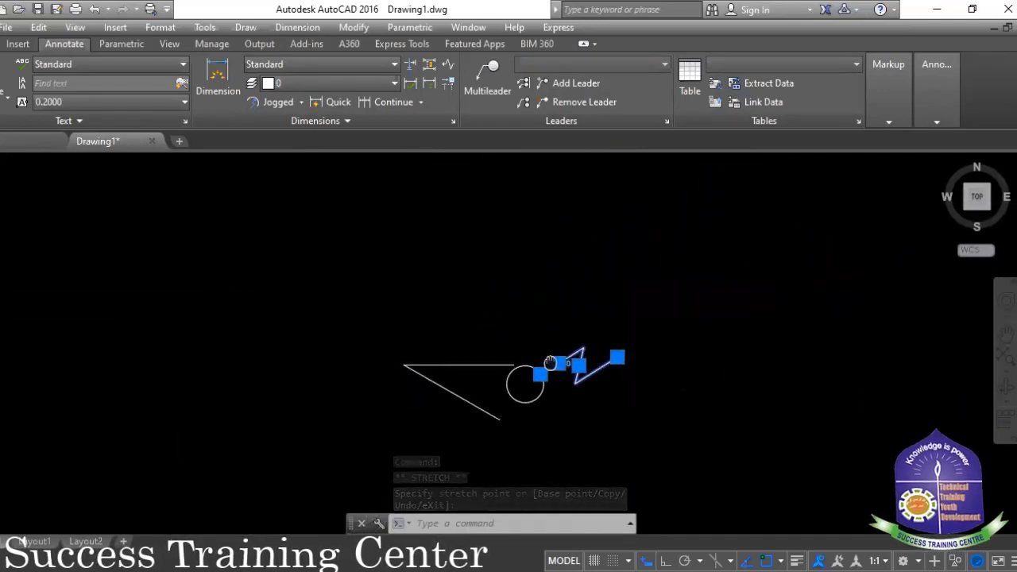
pyautogui.click(254, 107)
pyautogui.scroll(4, 453, 334)
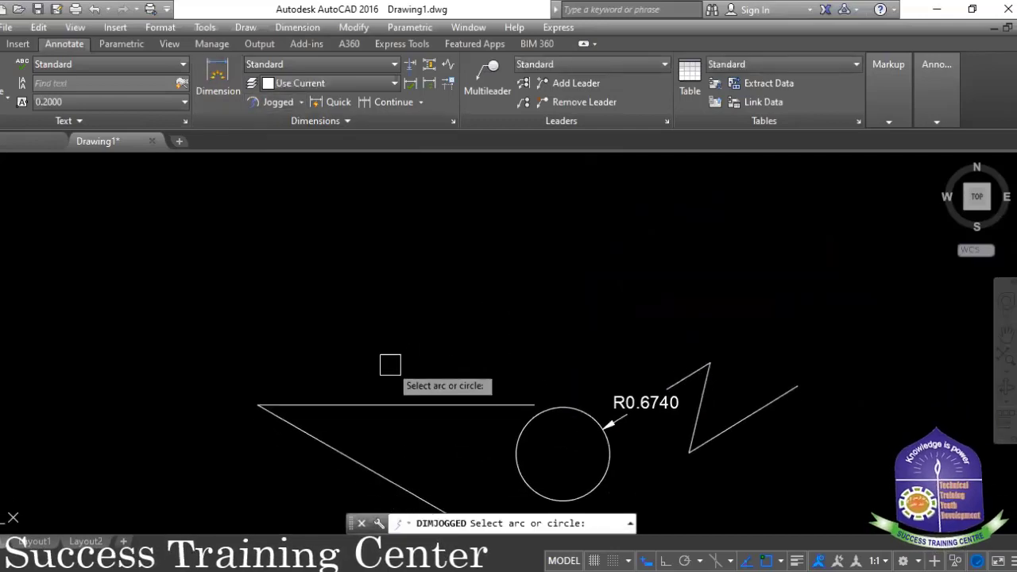
pyautogui.click(375, 403)
pyautogui.moveTo(450, 307); pyautogui.dragTo(358, 227, button='middle')
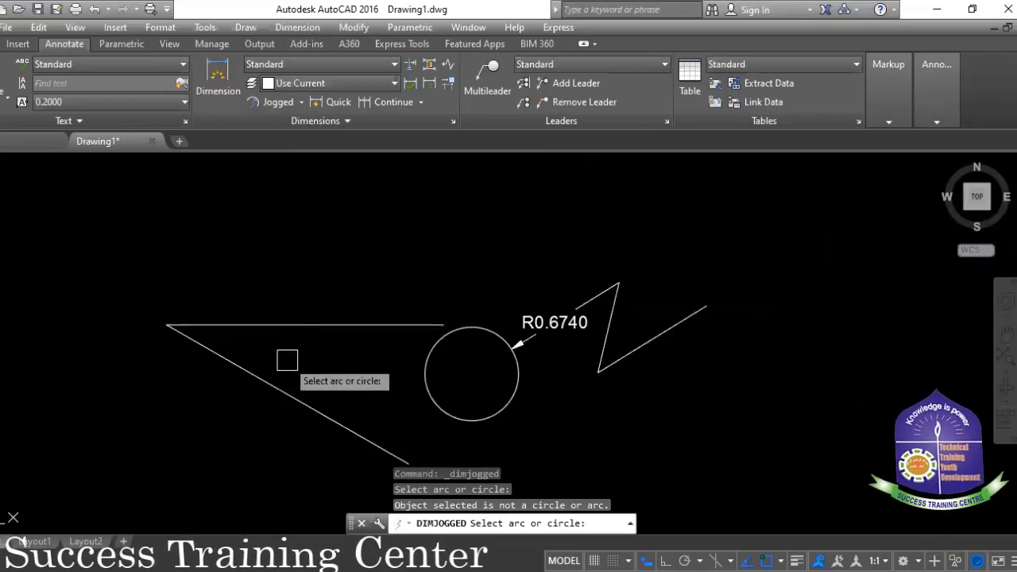
pyautogui.click(300, 103)
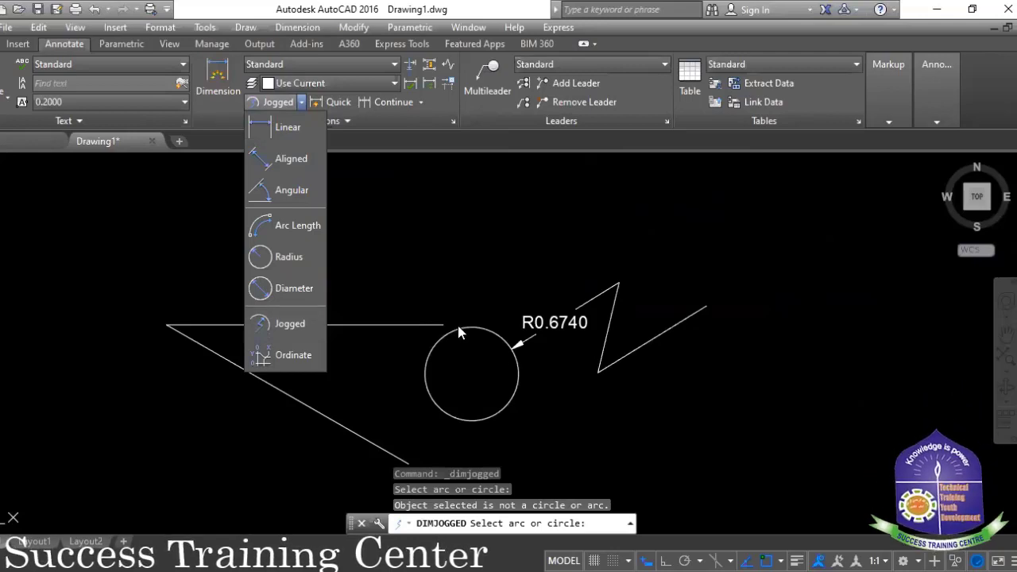
pyautogui.click(301, 103)
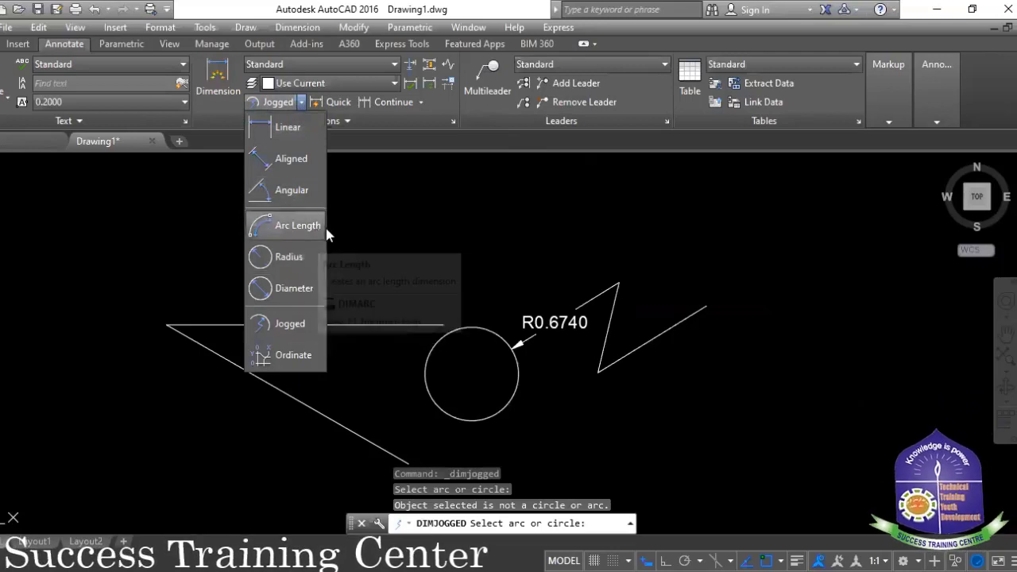
pyautogui.click(283, 228)
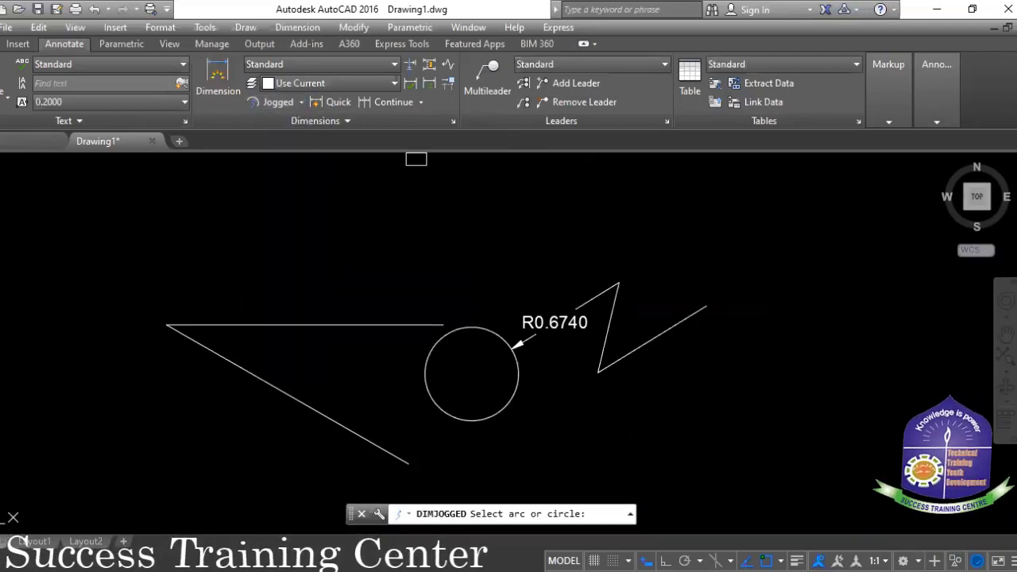
pyautogui.click(472, 327)
pyautogui.click(479, 316)
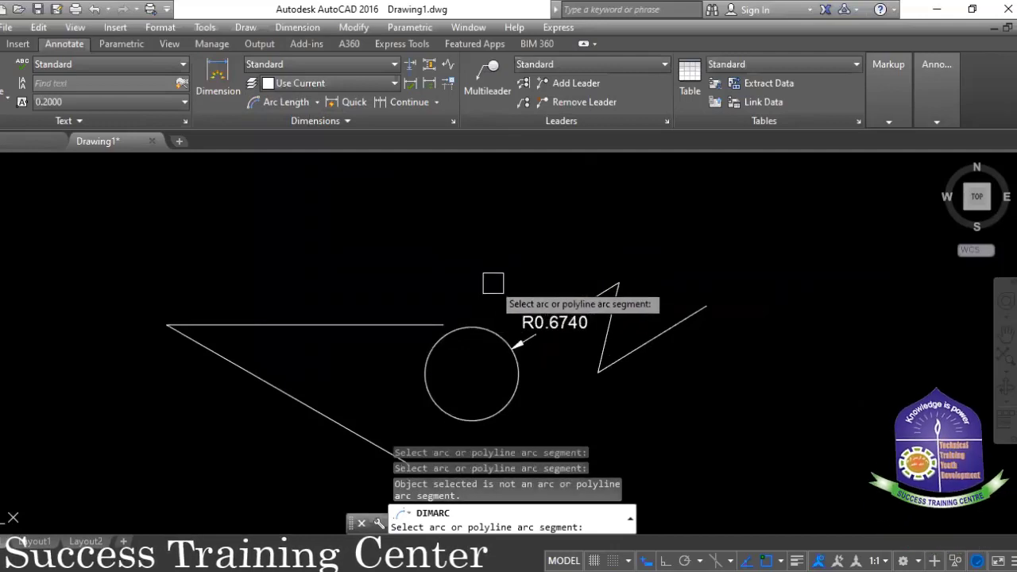
pyautogui.click(492, 283)
pyautogui.press('Escape')
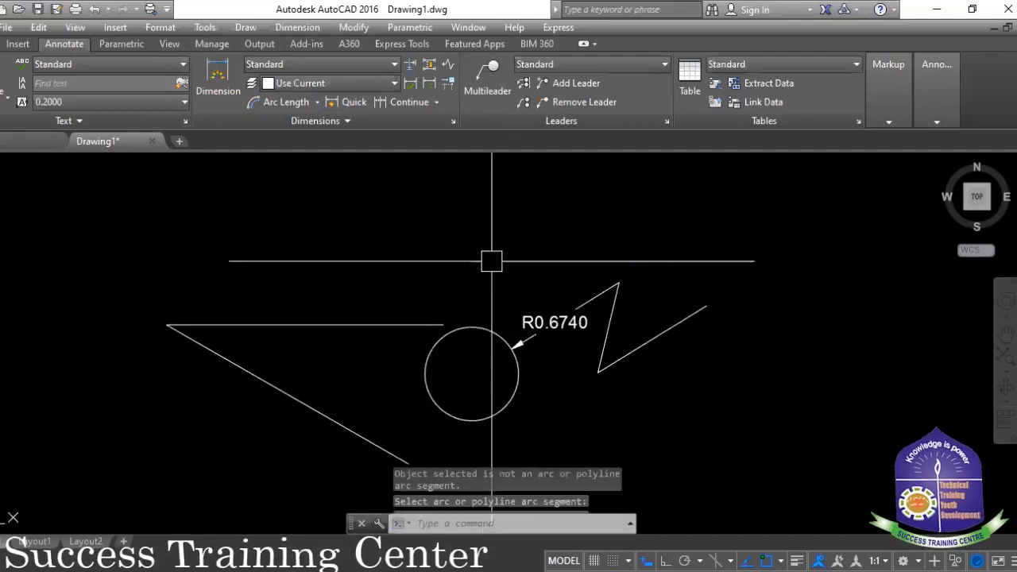
pyautogui.click(314, 101)
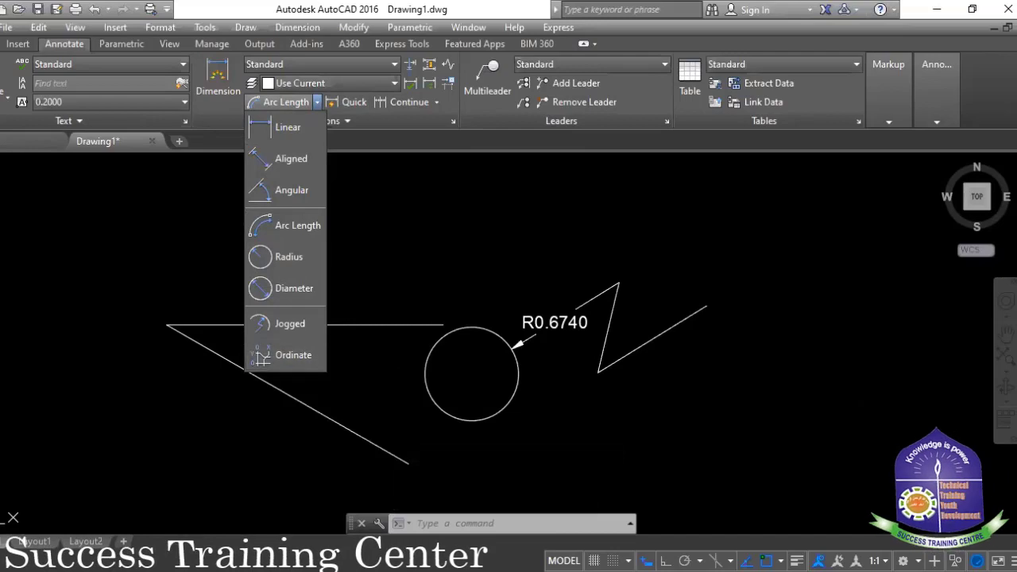
pyautogui.scroll(-3, 167, 274)
pyautogui.scroll(-3, 214, 310)
pyautogui.scroll(3, 185, 303)
# - Draw a short horizontal line with Ortho on
pyautogui.press('Escape')
pyautogui.press('Escape')
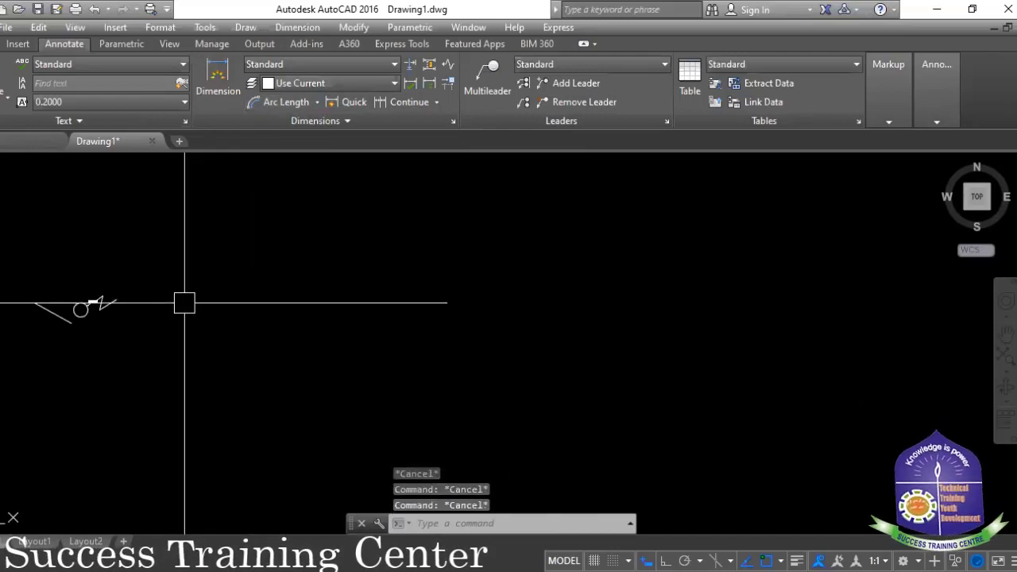
pyautogui.press('l')
pyautogui.press('Return')
pyautogui.click(210, 294)
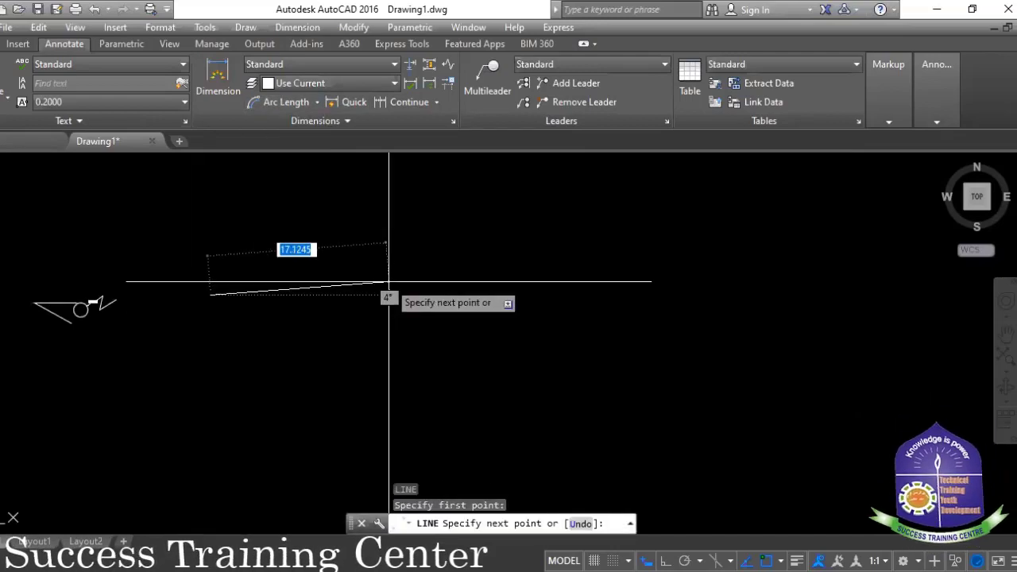
pyautogui.press('F8')
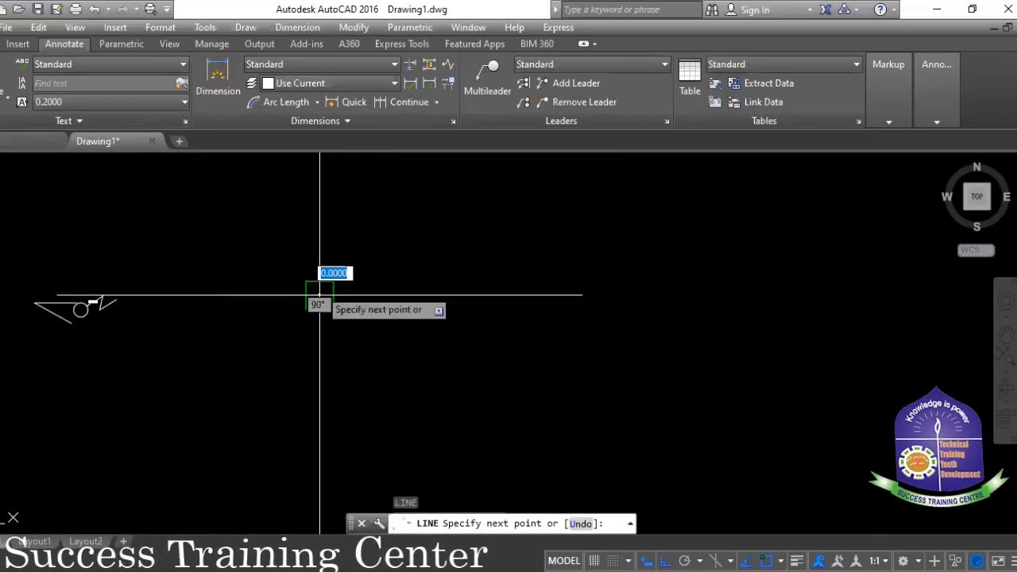
pyautogui.click(319, 292)
pyautogui.press('Escape')
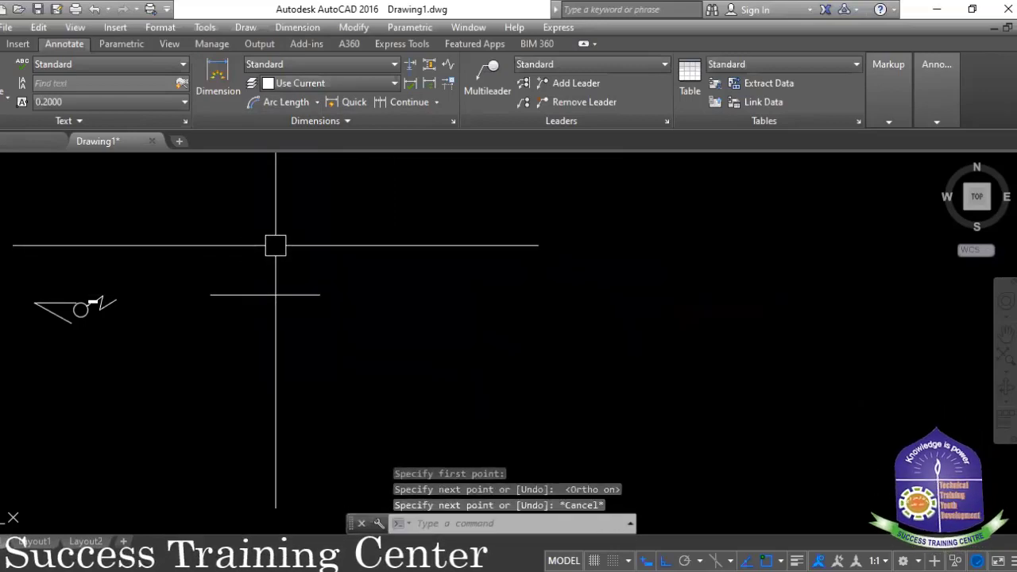
# - Draw a vertical line down from the short line's midpoint
pyautogui.press('Return')
pyautogui.click(265, 294)
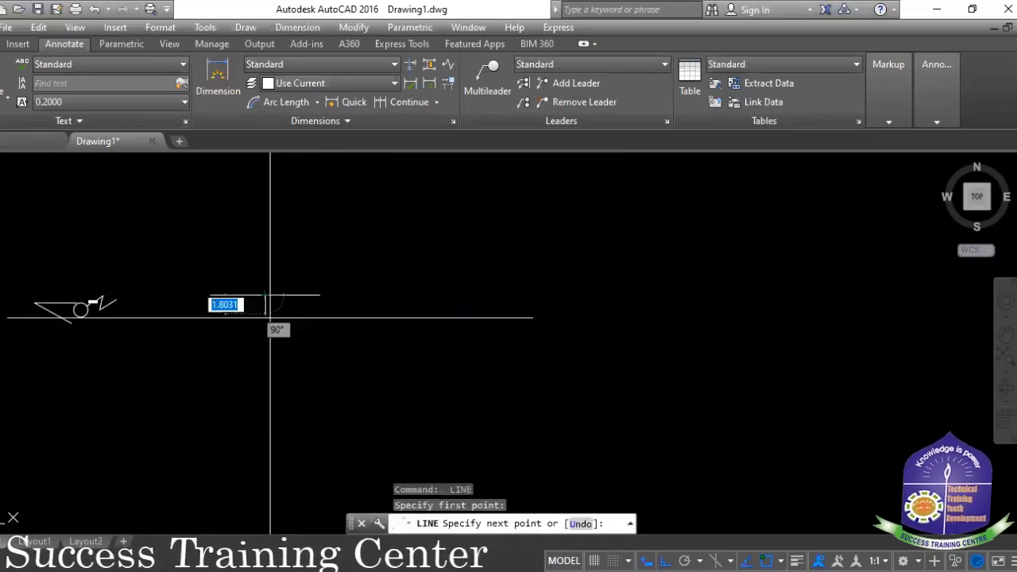
pyautogui.click(274, 411)
pyautogui.press('Escape')
# - Grip-stretch the vertical line's top upward past the horizontal line
pyautogui.click(316, 103)
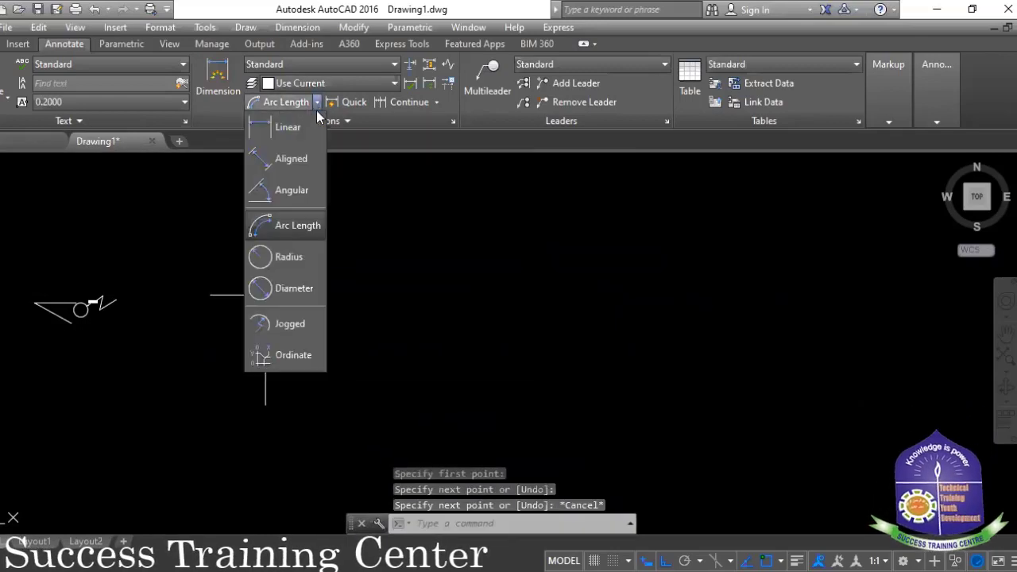
pyautogui.click(297, 318)
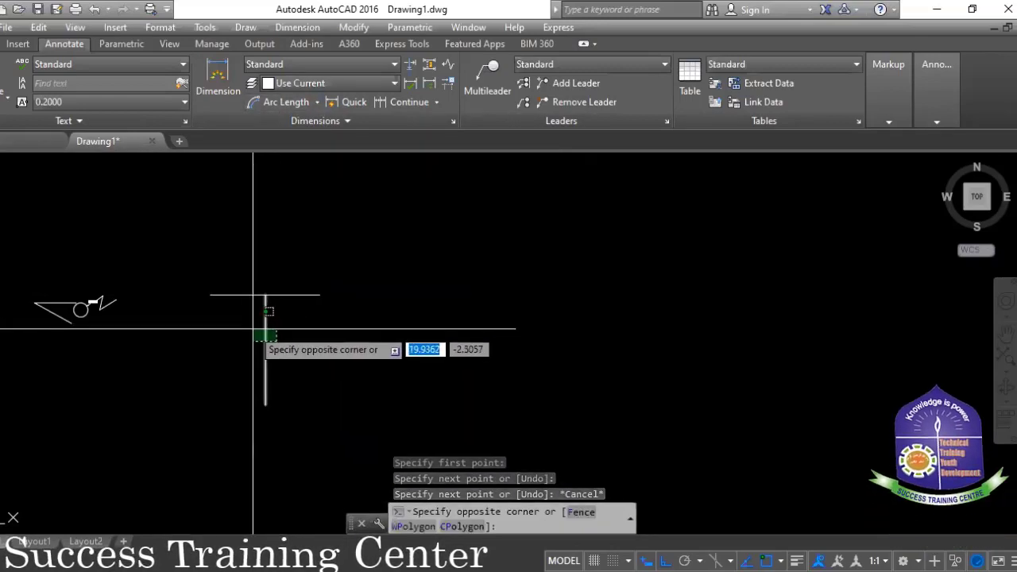
pyautogui.click(263, 338)
pyautogui.click(265, 295)
pyautogui.click(288, 205)
pyautogui.press('Escape')
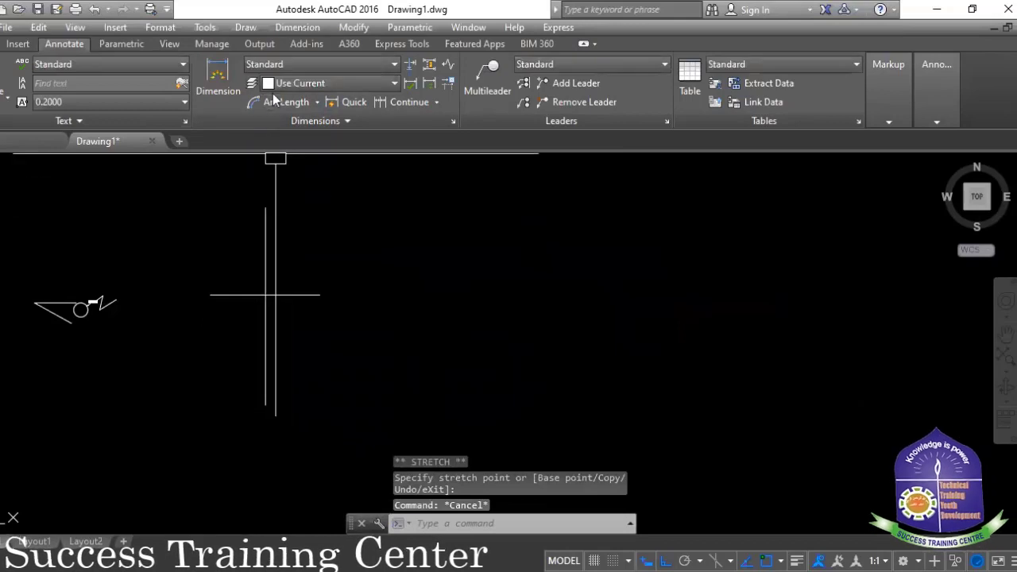
pyautogui.click(316, 103)
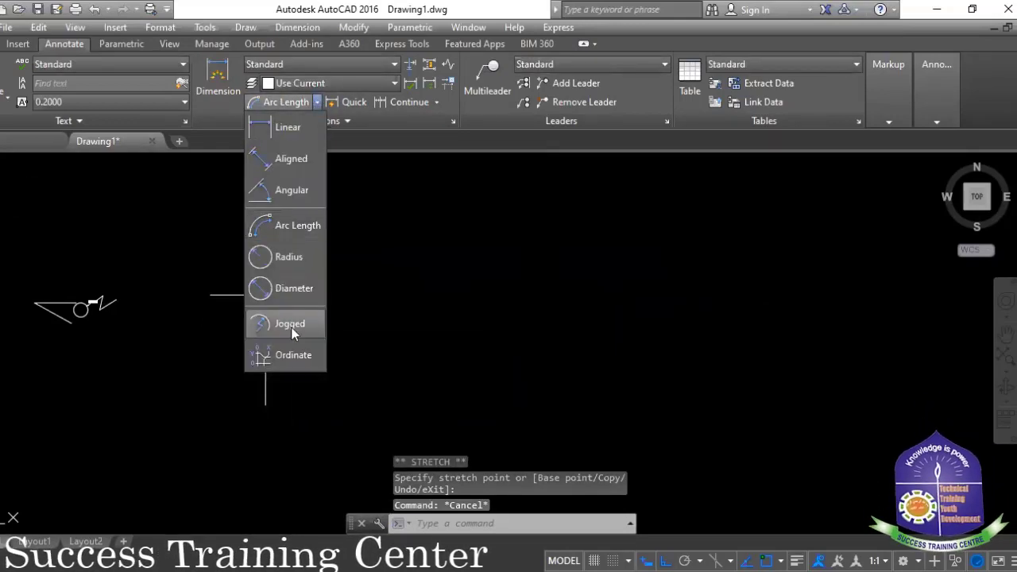
# - Add ordinate dimensions at the crossing: 0.7249 on the right and 21.1023 above
pyautogui.click(291, 356)
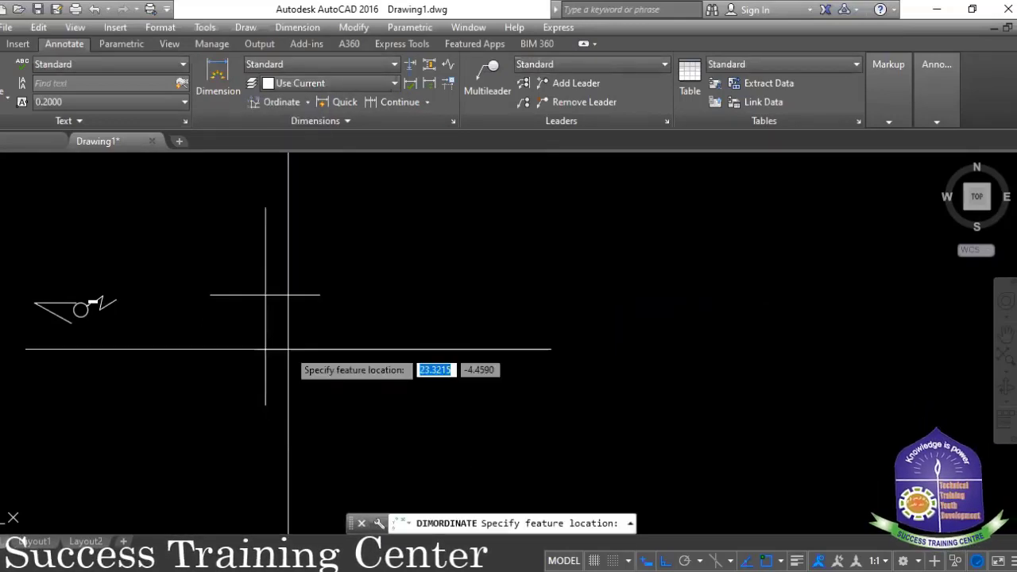
pyautogui.click(288, 302)
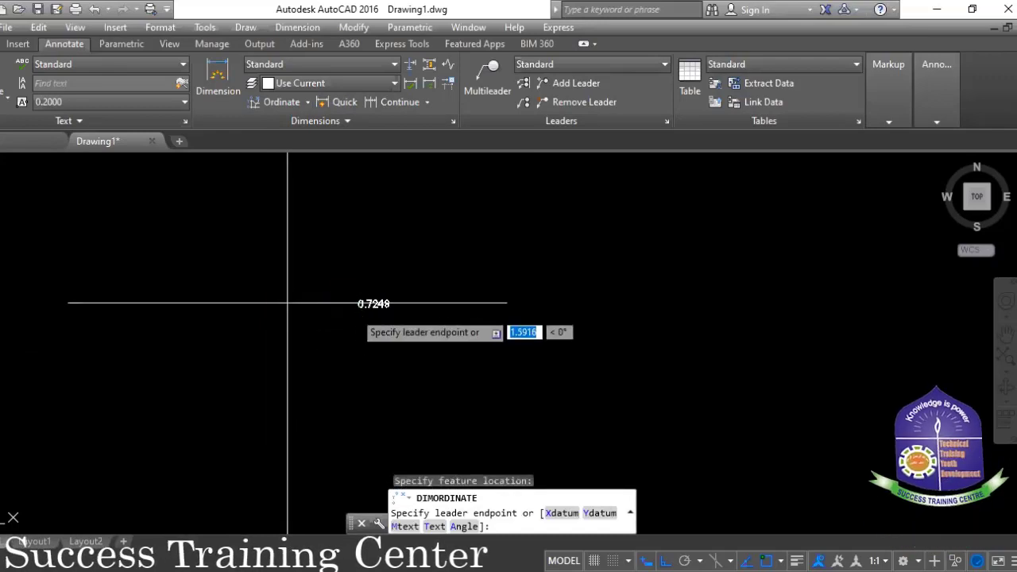
pyautogui.click(358, 306)
pyautogui.click(287, 278)
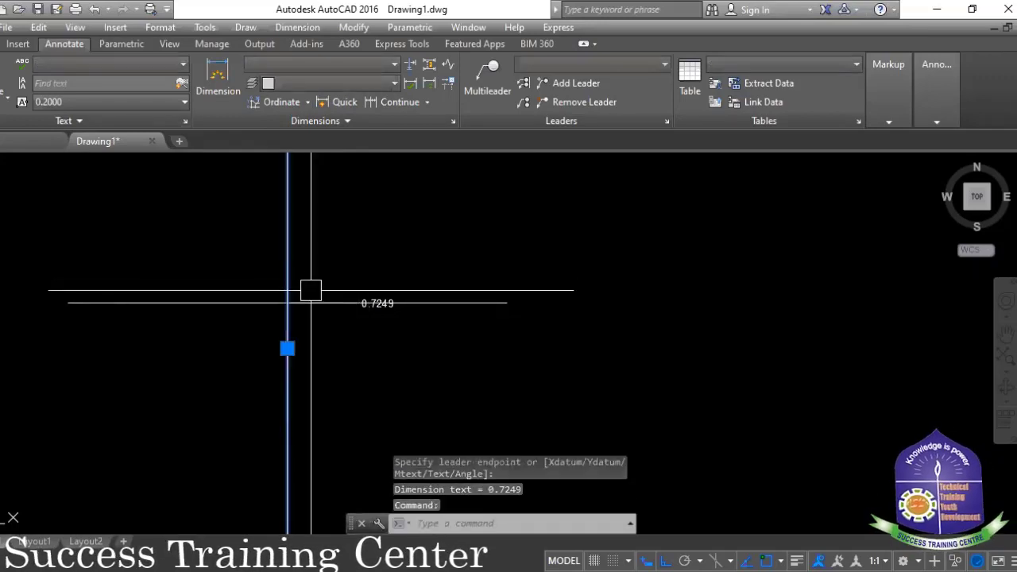
pyautogui.click(307, 103)
pyautogui.click(276, 356)
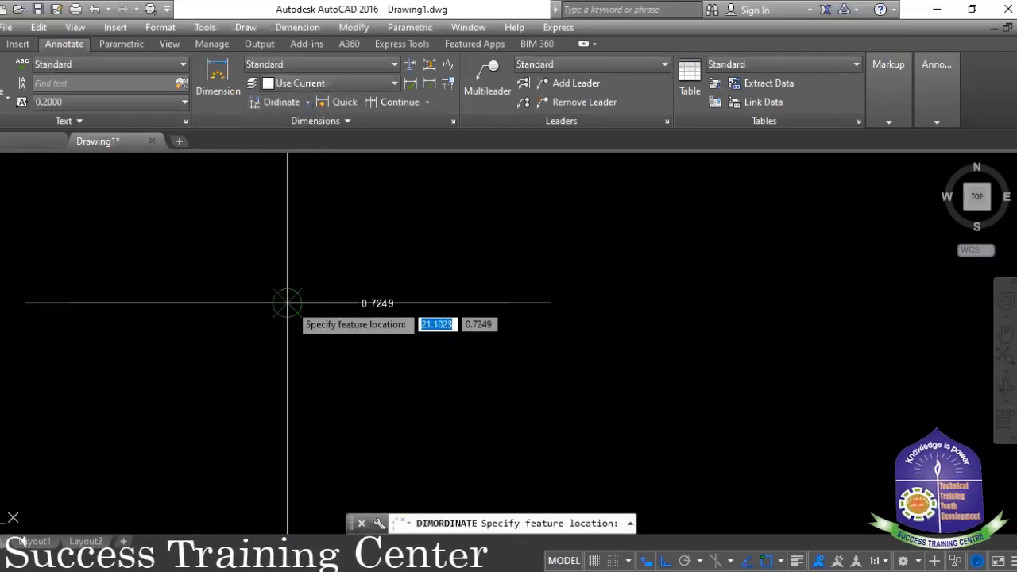
pyautogui.click(287, 302)
pyautogui.click(288, 230)
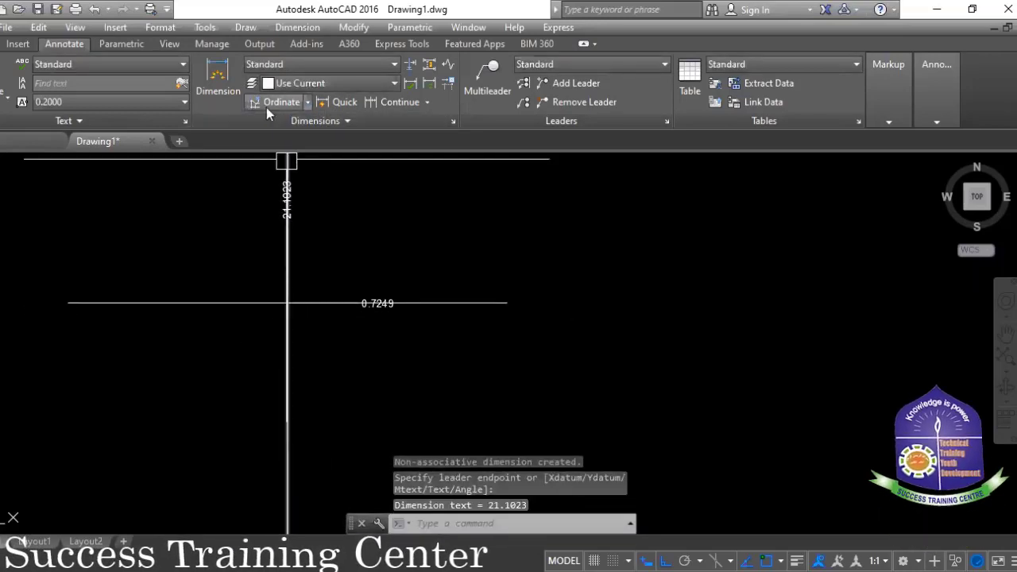
# - Add a second 0.7249 ordinate dimension on the left and 21.1023 below the crossing
pyautogui.click(307, 103)
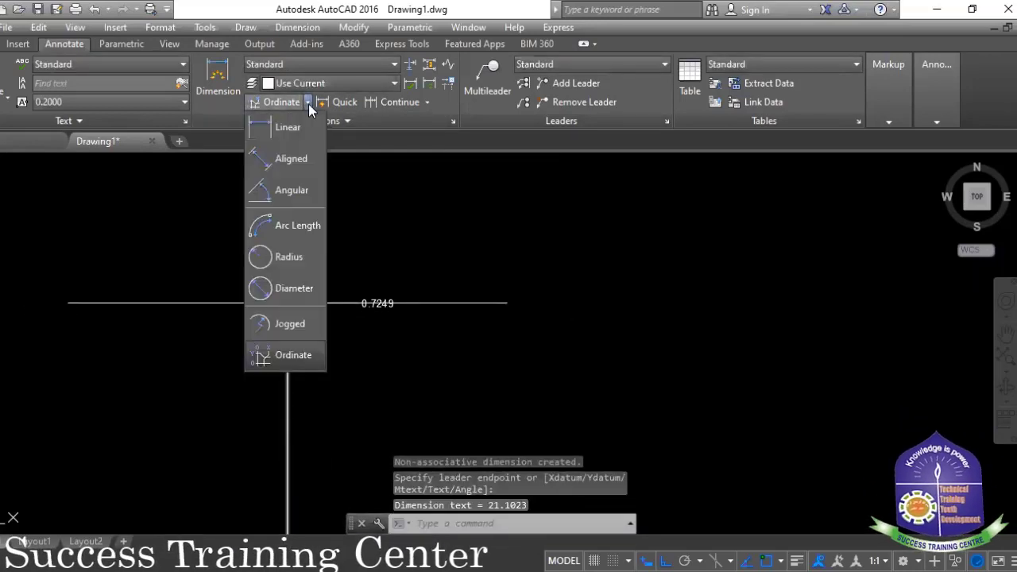
pyautogui.click(287, 354)
pyautogui.click(287, 302)
pyautogui.click(186, 303)
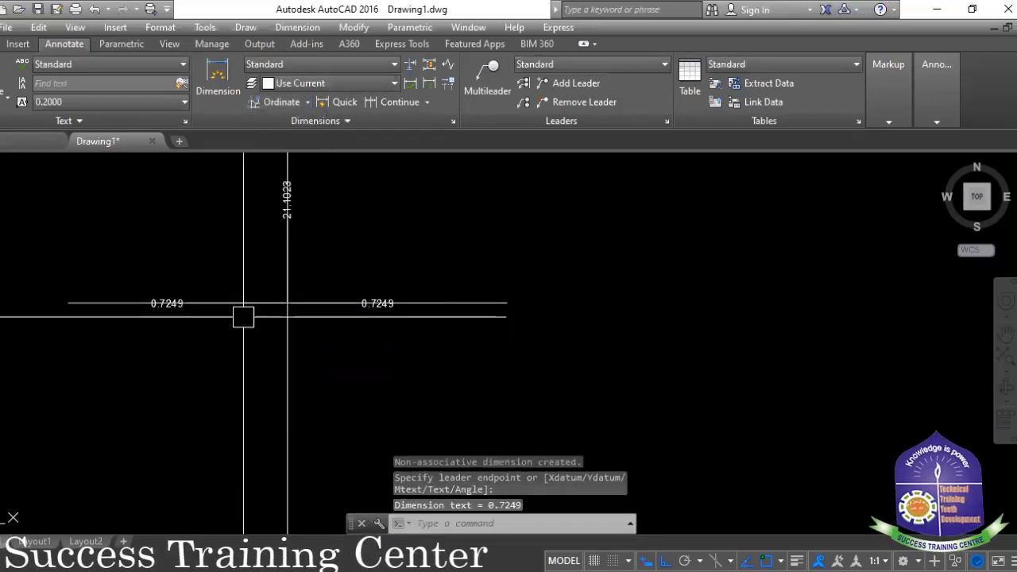
pyautogui.click(306, 103)
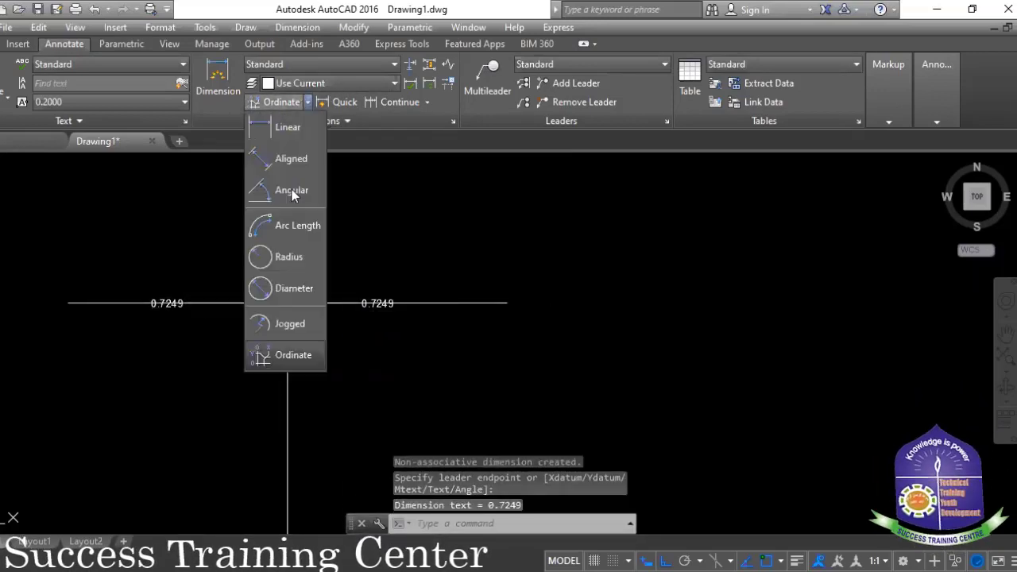
pyautogui.click(261, 357)
pyautogui.click(284, 297)
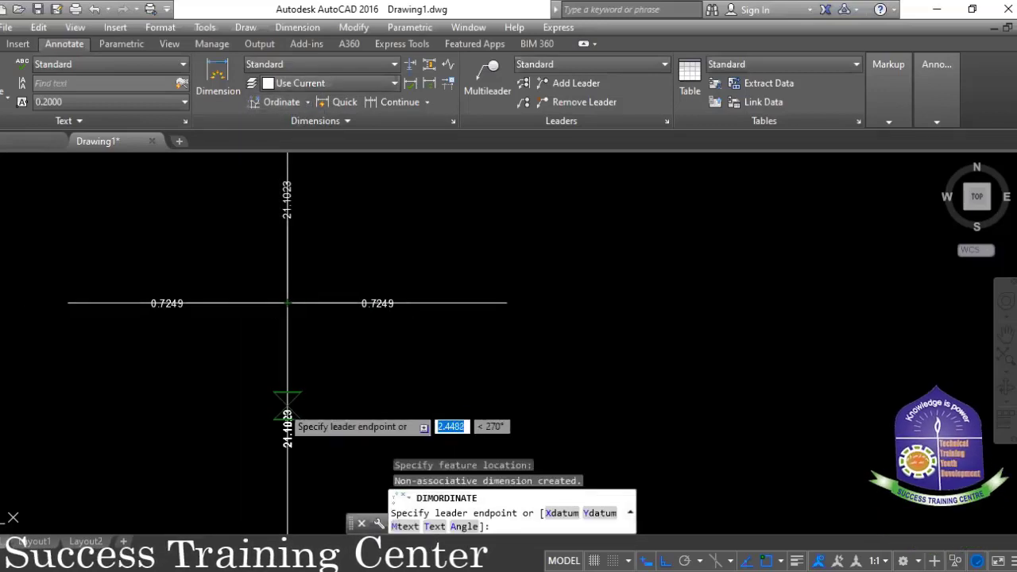
pyautogui.click(284, 416)
pyautogui.press('Escape')
# - Move the upper 21.1023 dimension text left onto a jogged leader
pyautogui.scroll(3, 237, 305)
pyautogui.scroll(-3, 237, 305)
pyautogui.moveTo(236, 302); pyautogui.dragTo(262, 350, button='middle')
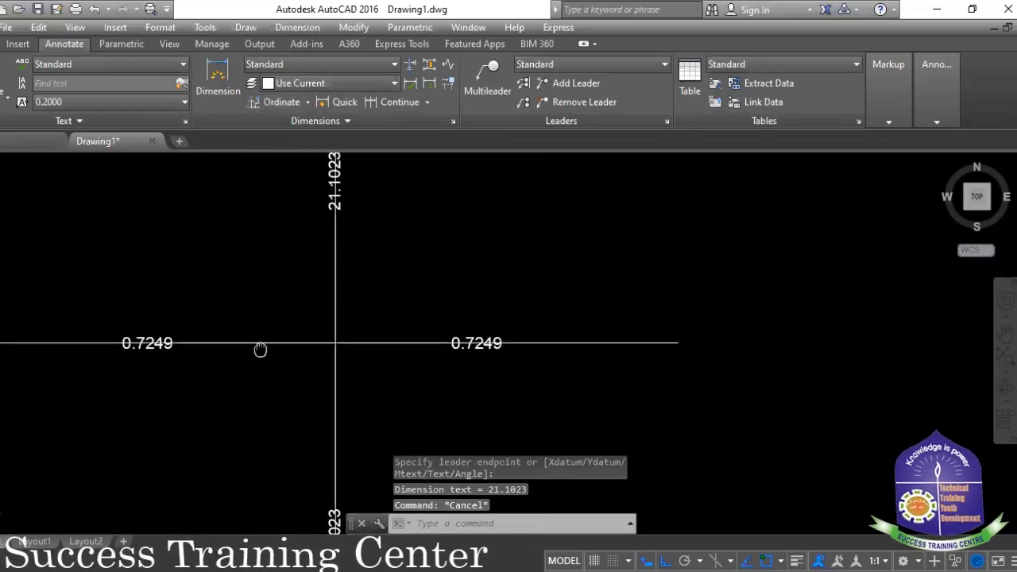
pyautogui.moveTo(332, 255); pyautogui.dragTo(331, 304, button='middle')
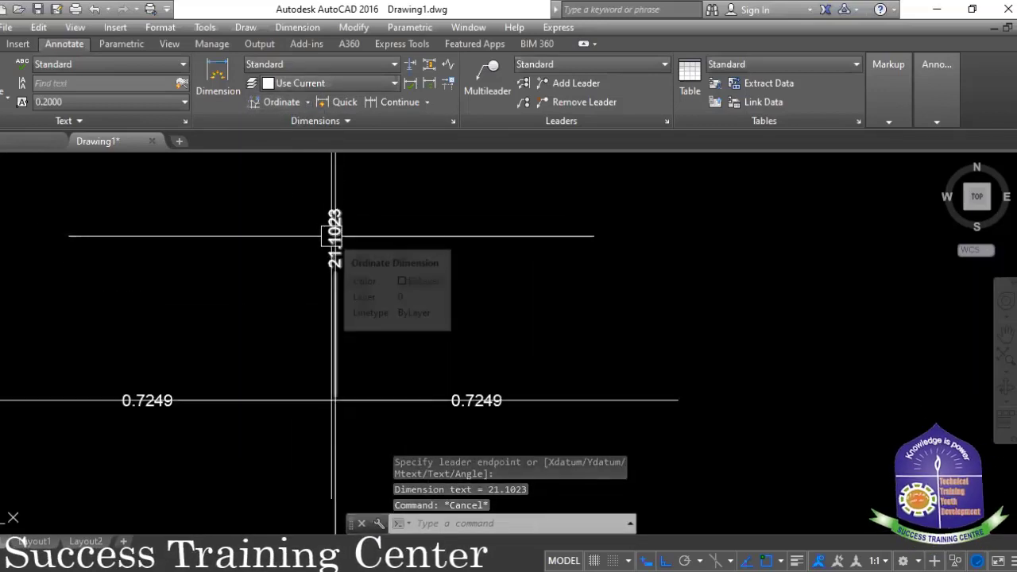
pyautogui.click(335, 237)
pyautogui.click(334, 237)
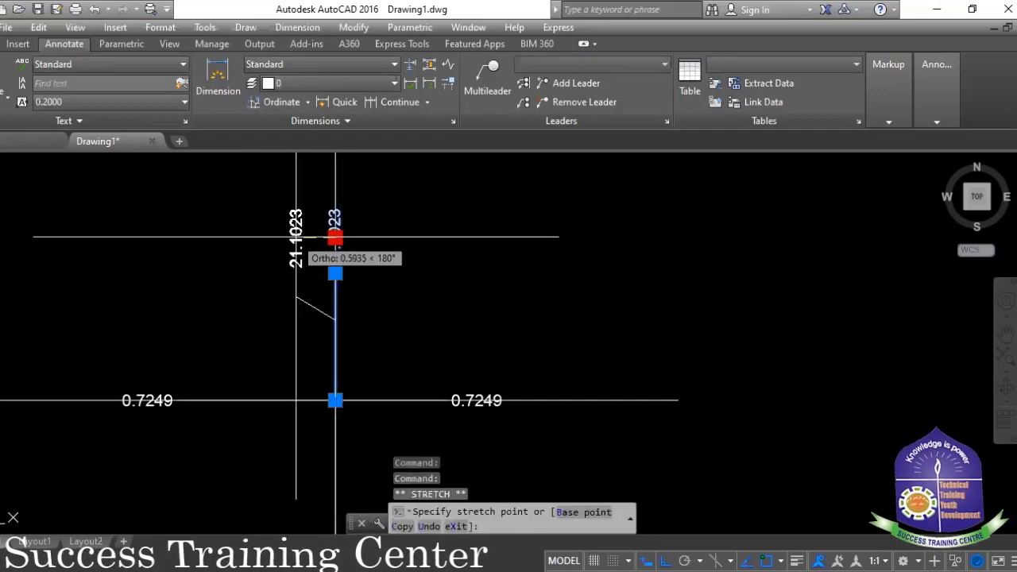
pyautogui.click(296, 239)
pyautogui.press('Escape')
# - Move both 0.7249 dimension texts upward onto jogged leaders and clear the grips
pyautogui.click(163, 397)
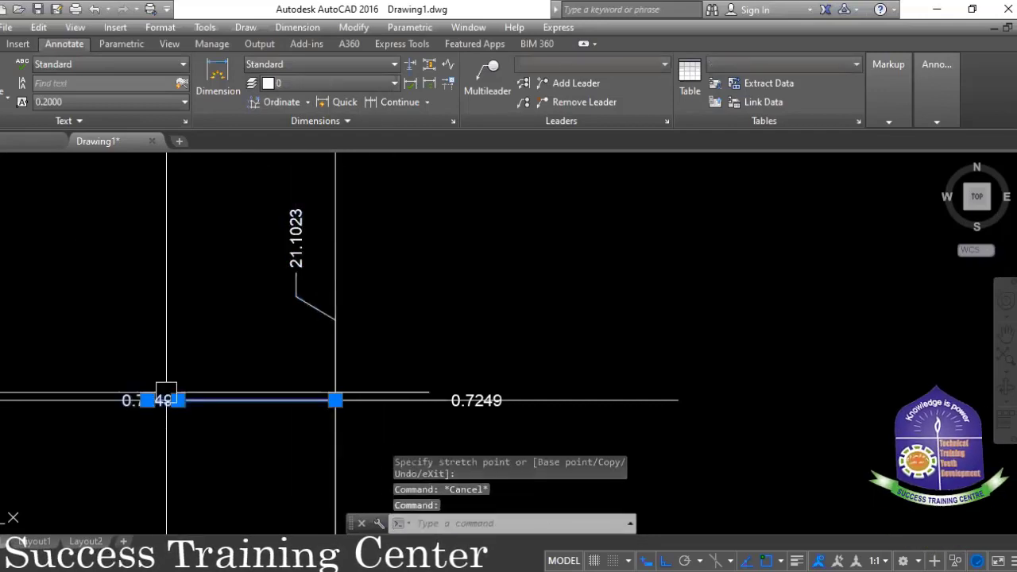
pyautogui.click(178, 400)
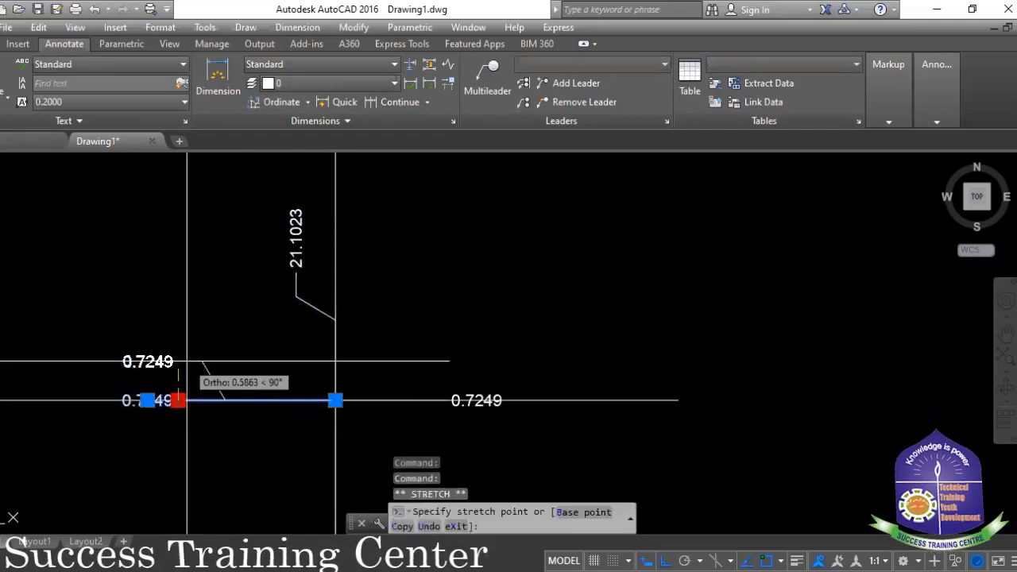
pyautogui.click(447, 384)
pyautogui.click(446, 401)
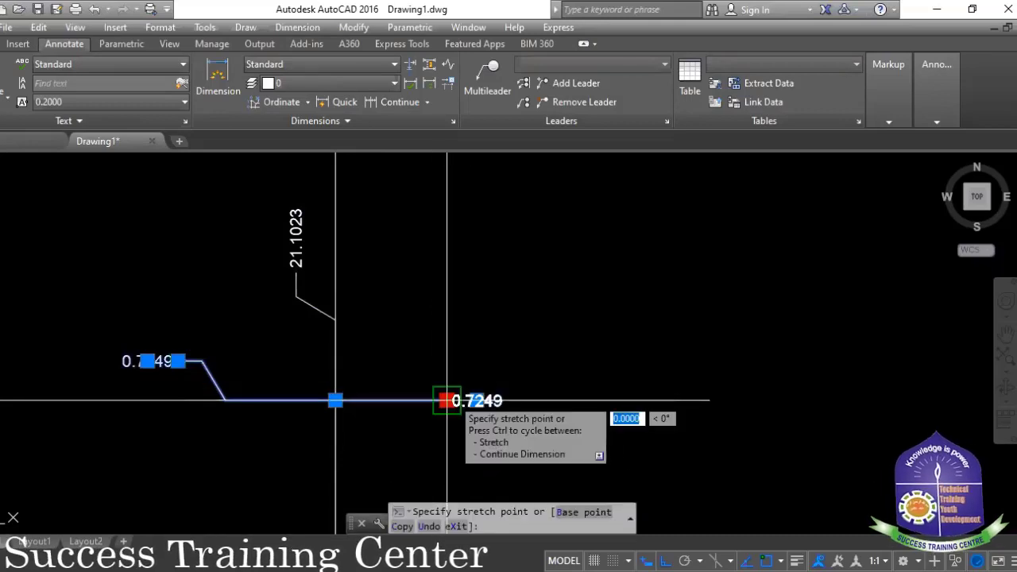
pyautogui.click(446, 360)
pyautogui.scroll(-3, 348, 382)
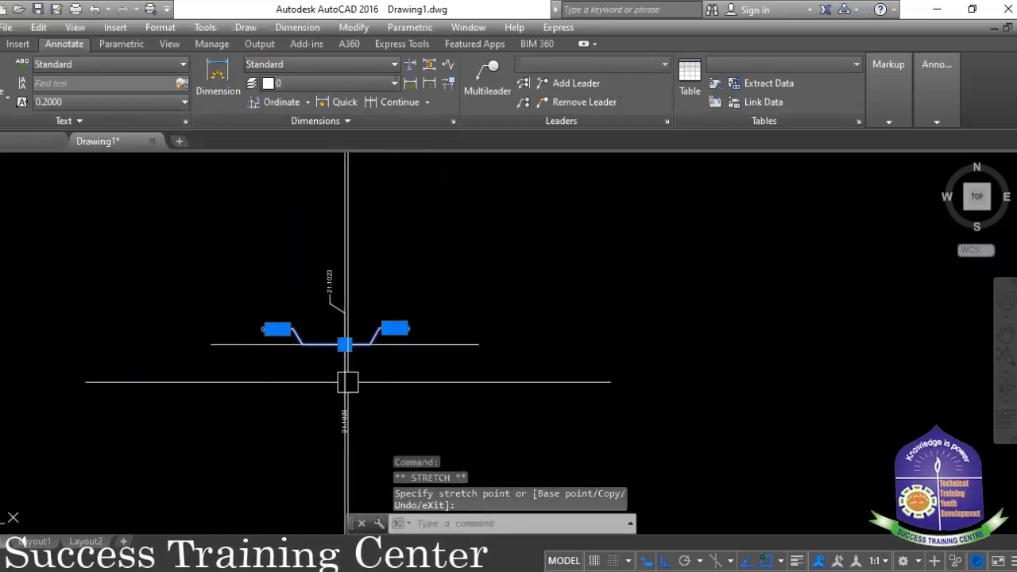
pyautogui.scroll(3, 353, 405)
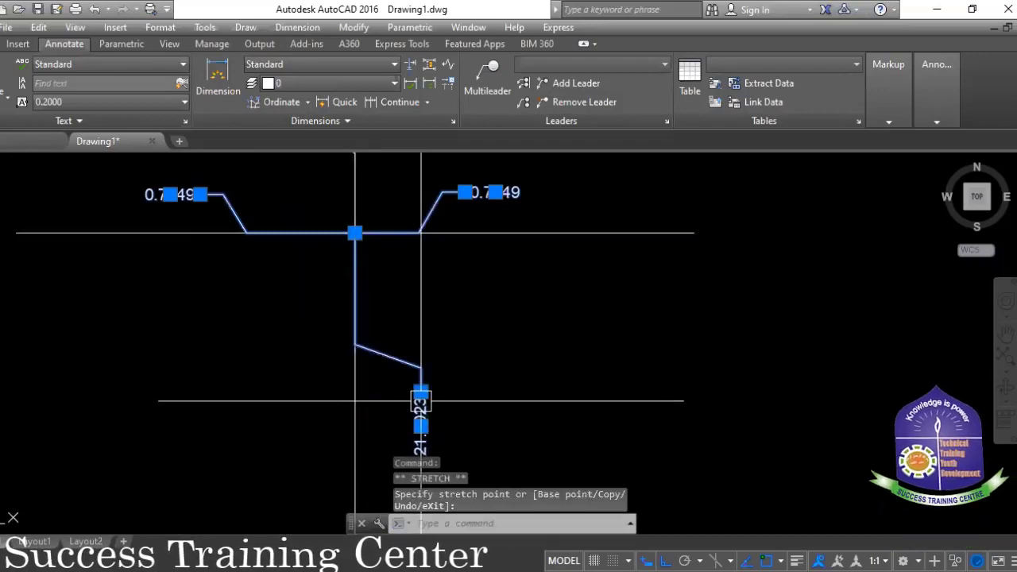
pyautogui.press('Escape')
pyautogui.scroll(-2, 346, 311)
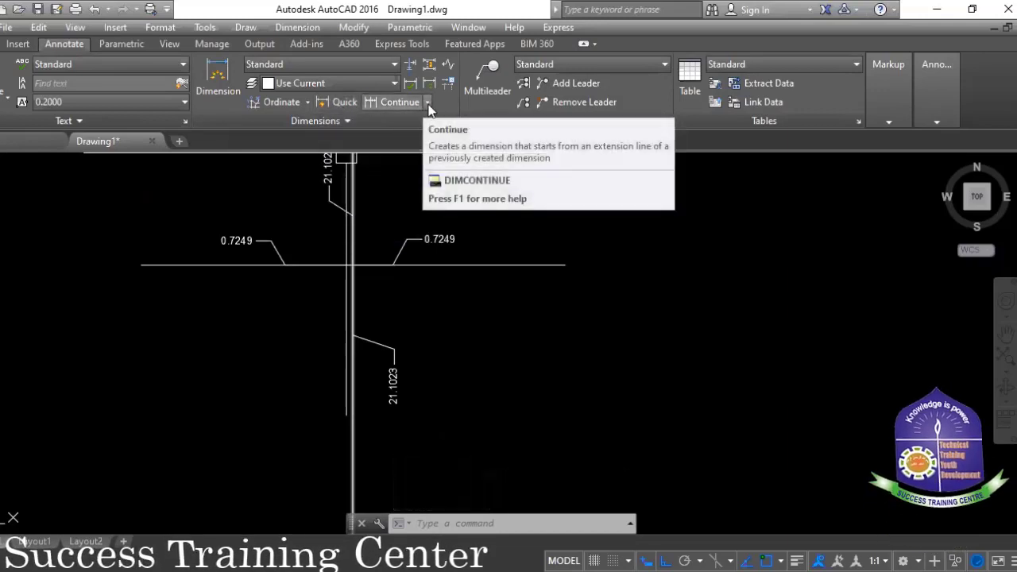
# - Open the Continue dimension dropdown and cancel out of it
pyautogui.click(428, 103)
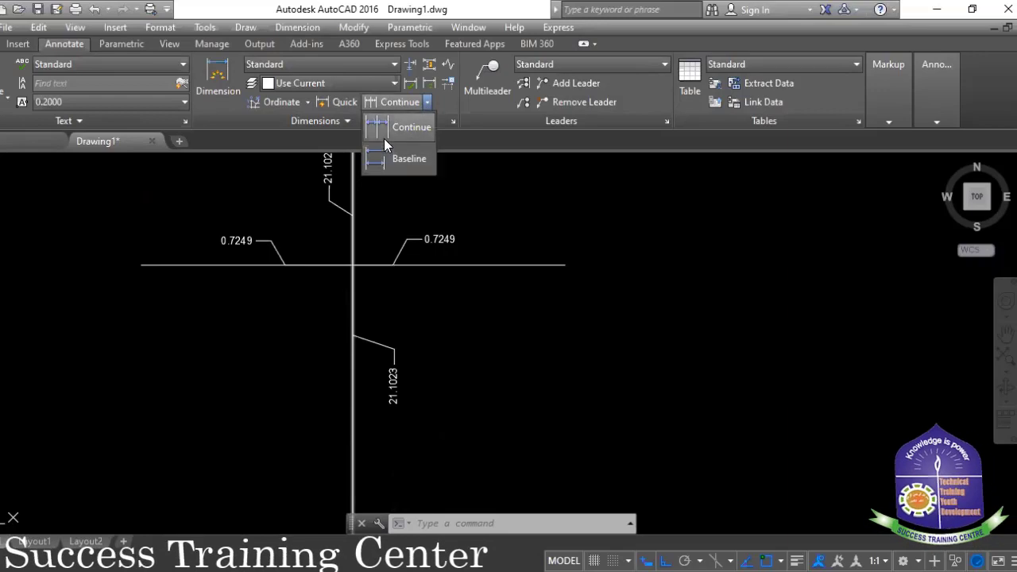
pyautogui.scroll(-5, 406, 259)
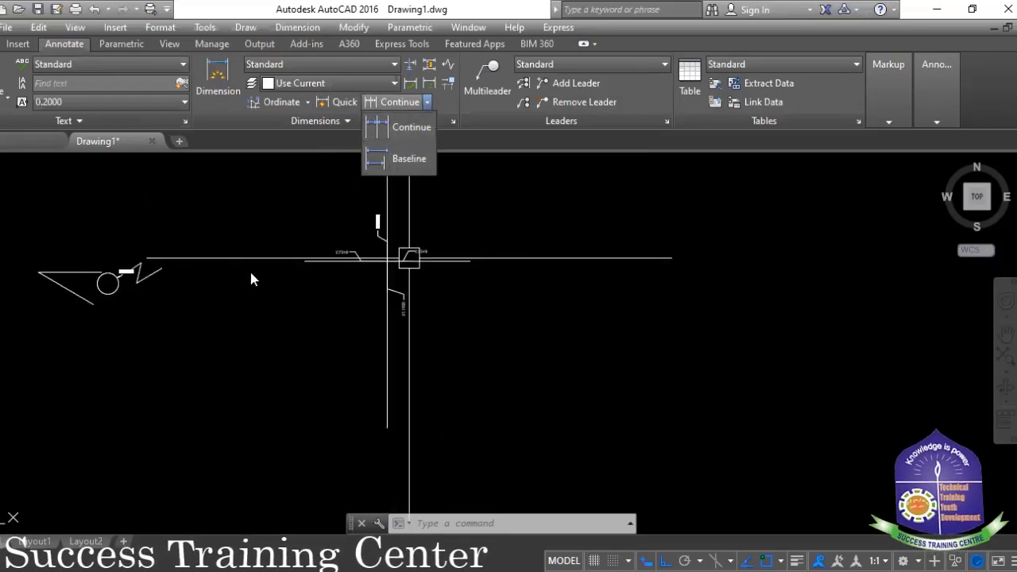
pyautogui.press('Escape')
pyautogui.press('Escape')
pyautogui.press('Escape')
pyautogui.scroll(-5, 221, 311)
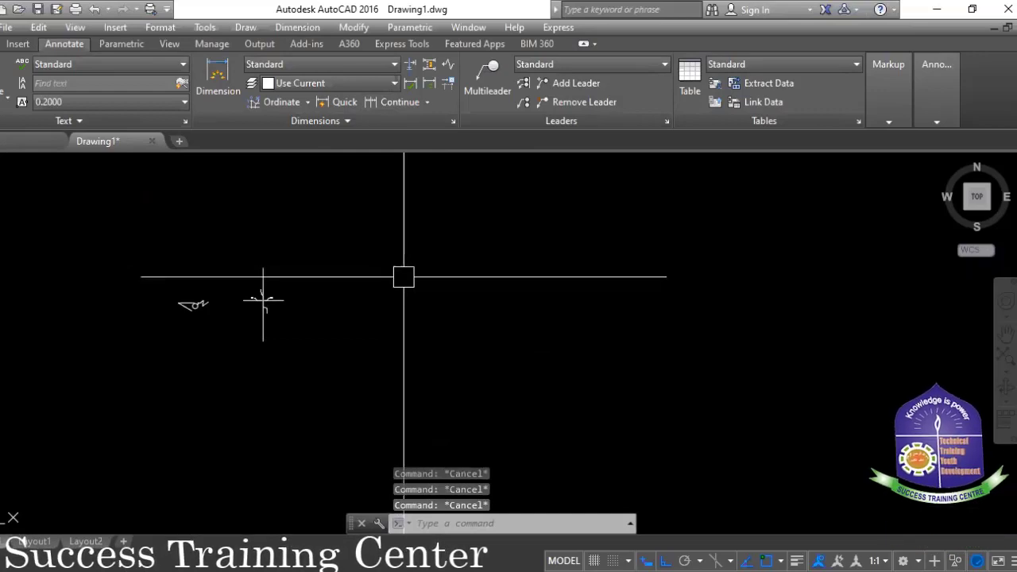
# - Draw a horizontal base line and a vertical line rising from its left end
pyautogui.write('L')
pyautogui.press('Return')
pyautogui.scroll(3, 310, 323)
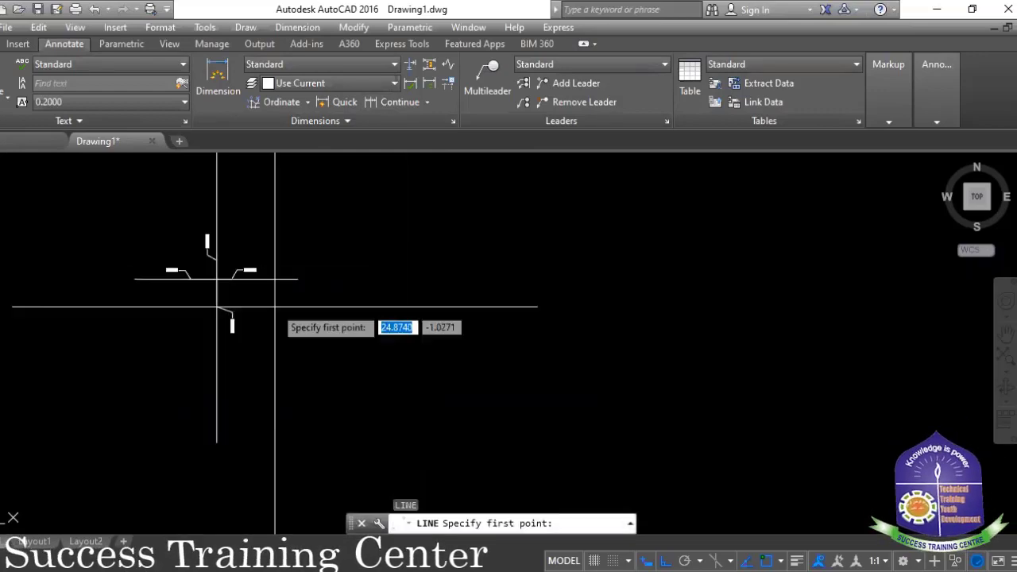
pyautogui.click(399, 292)
pyautogui.click(674, 340)
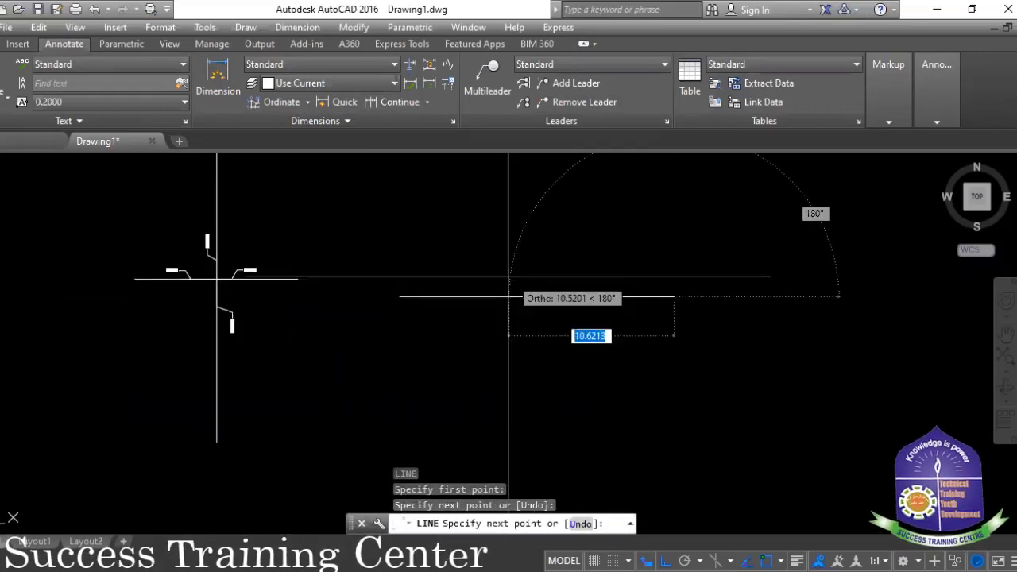
pyautogui.press('Escape')
pyautogui.press('Escape')
pyautogui.press('Escape')
pyautogui.press('Escape')
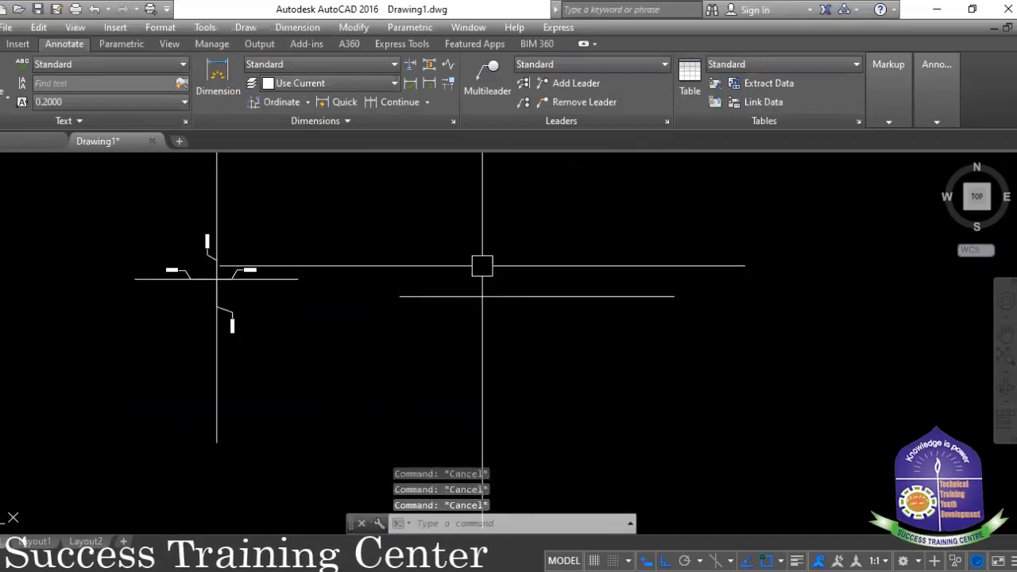
pyautogui.press('Return')
pyautogui.click(399, 297)
pyautogui.click(429, 248)
pyautogui.press('Escape')
# - Copy the vertical line once to the right along the base line
pyautogui.click(400, 273)
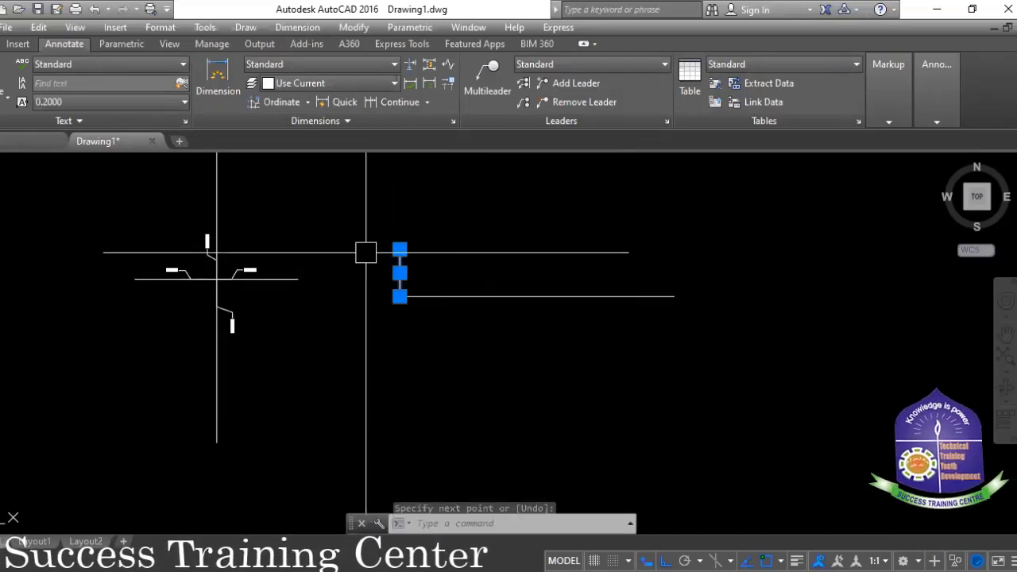
pyautogui.click(466, 237)
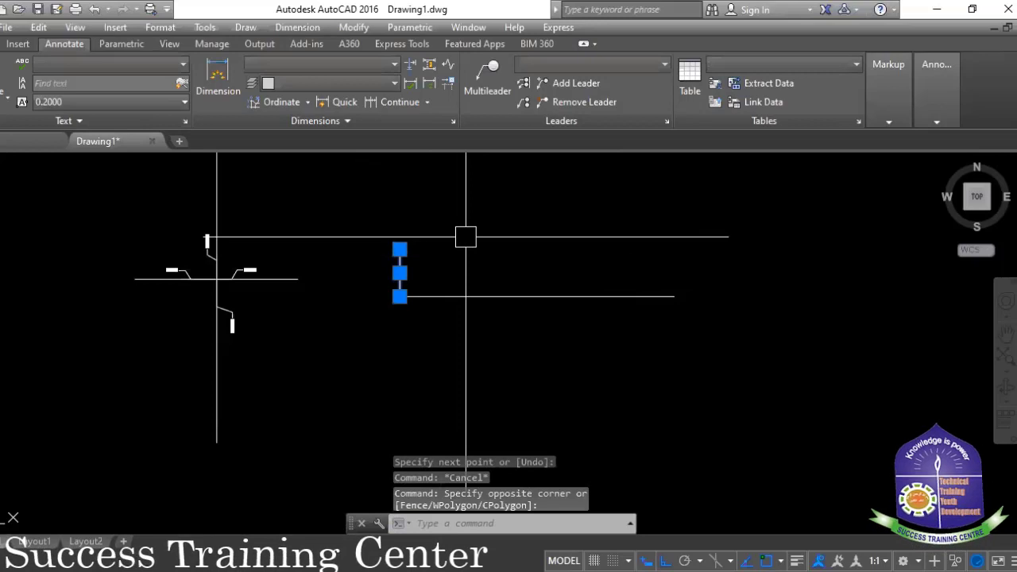
pyautogui.write('co')
pyautogui.press('Return')
pyautogui.click(466, 237)
pyautogui.click(488, 221)
pyautogui.press('Escape')
pyautogui.click(501, 233)
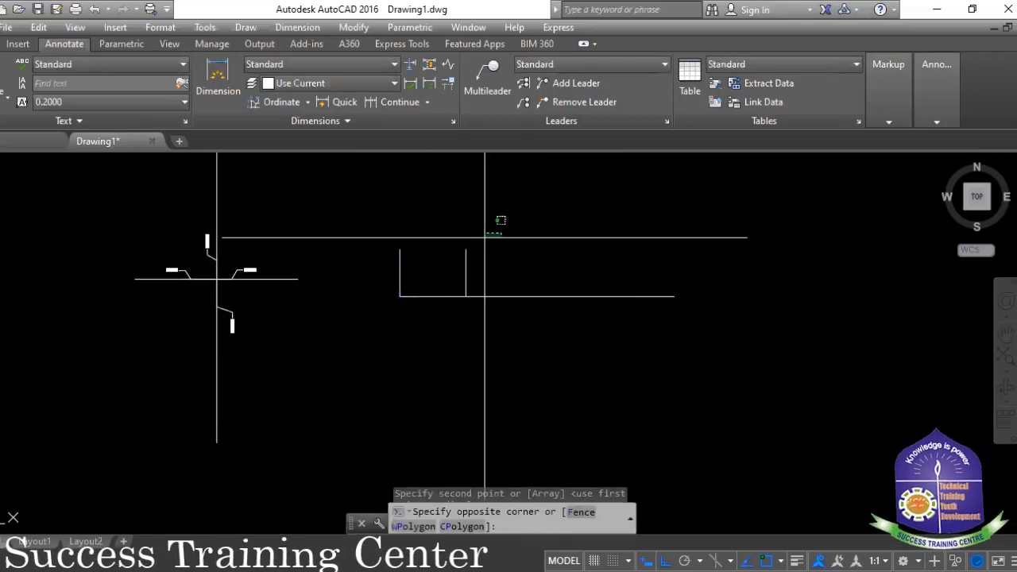
pyautogui.click(433, 269)
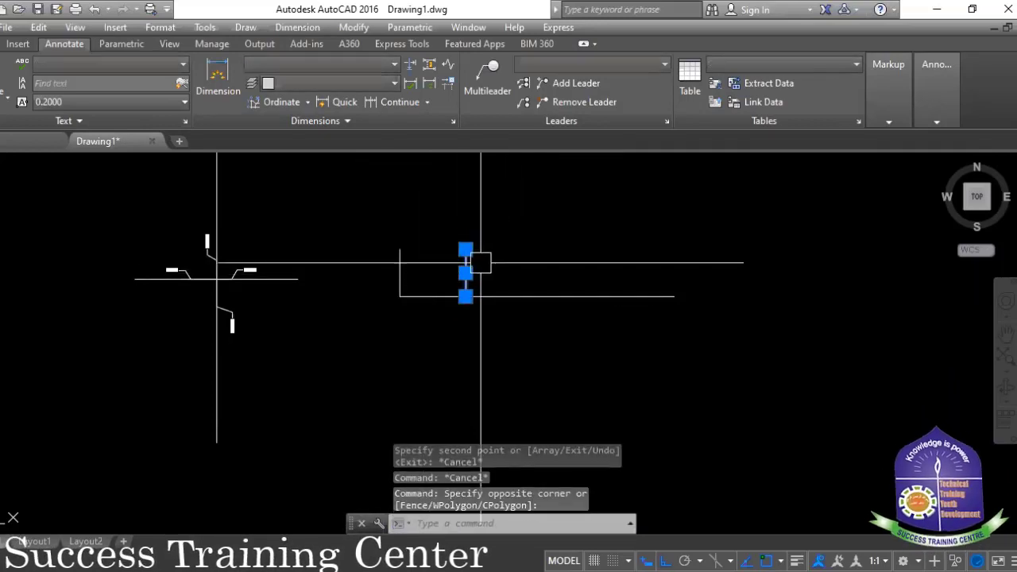
# - Copy the vertical line to two more evenly spaced positions further along the base
pyautogui.write('co')
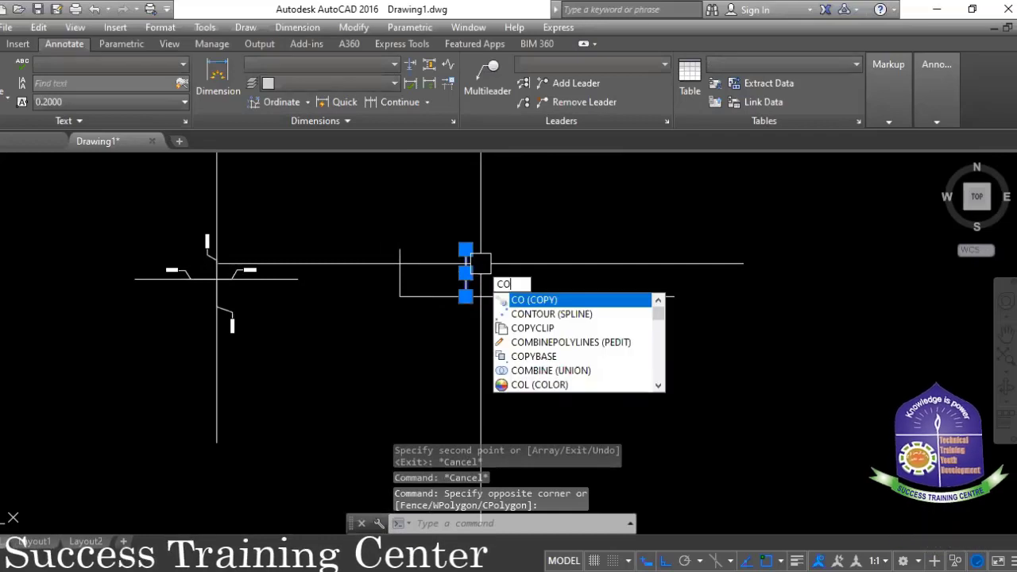
pyautogui.press('Return')
pyautogui.click(465, 295)
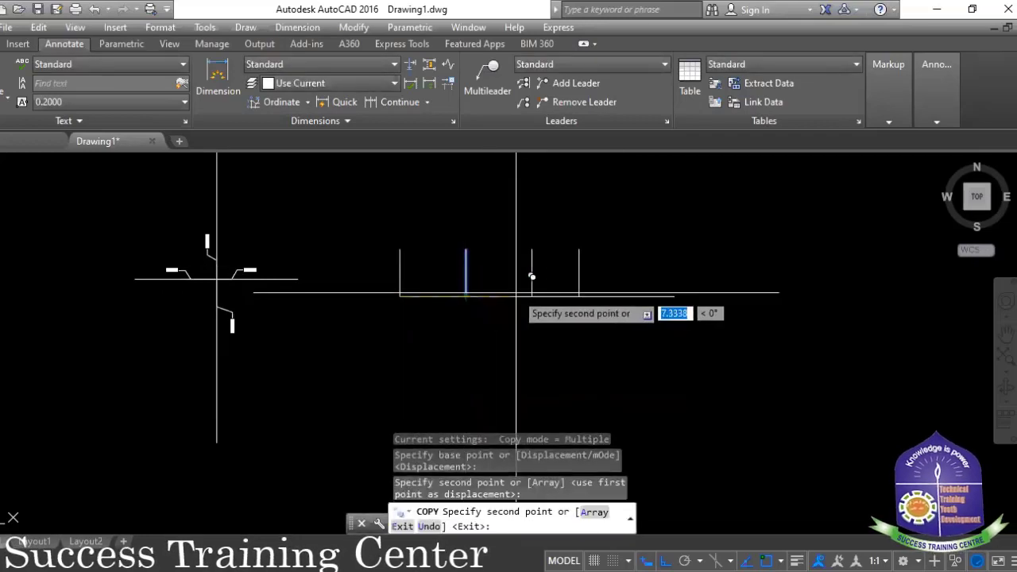
pyautogui.click(592, 292)
pyautogui.click(636, 304)
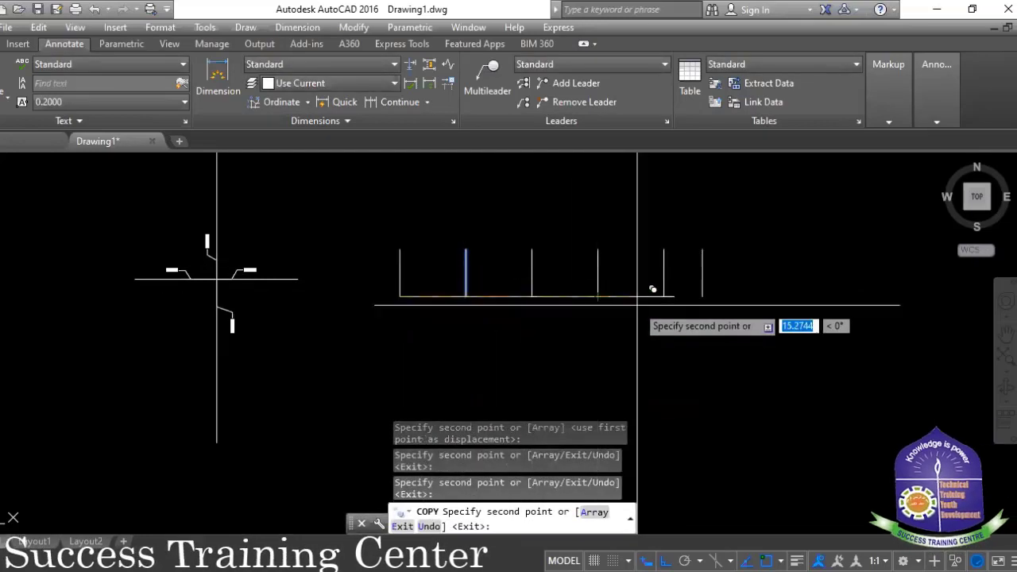
pyautogui.press('Escape')
pyautogui.press('Escape')
pyautogui.press('Escape')
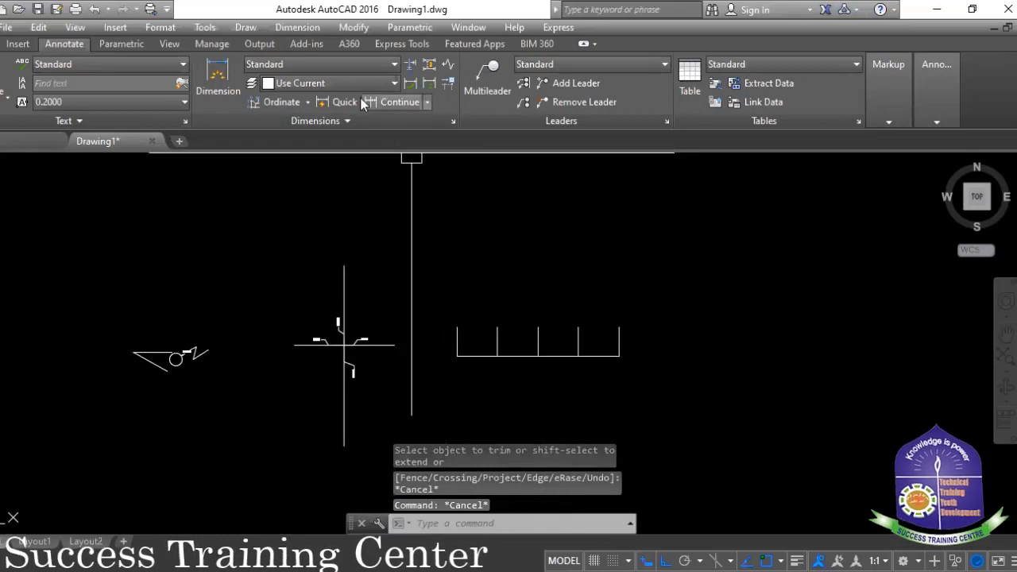
pyautogui.click(427, 102)
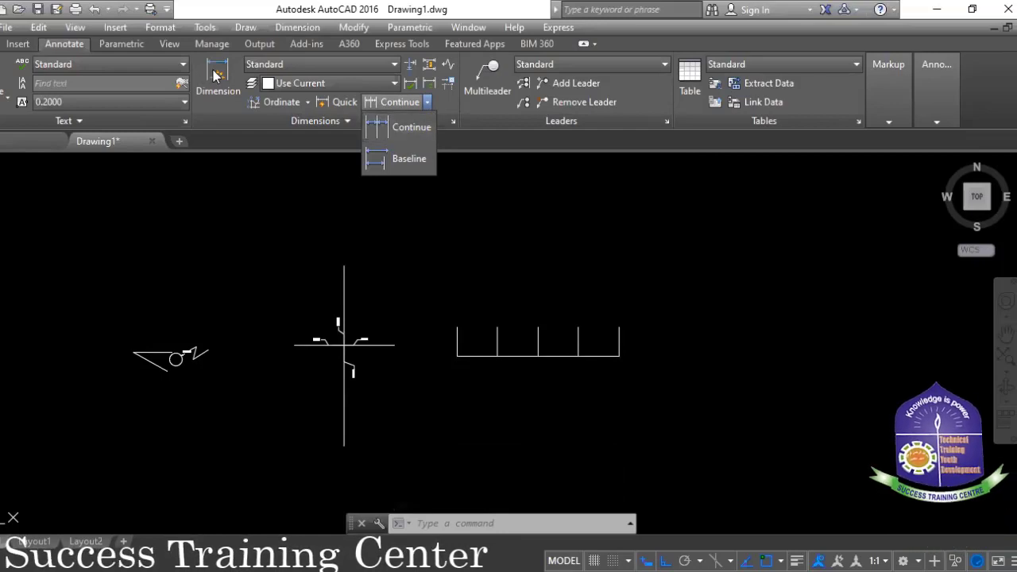
# - Add an aligned 4.2485 dimension between the first two vertical lines, placed below the base line
pyautogui.click(306, 103)
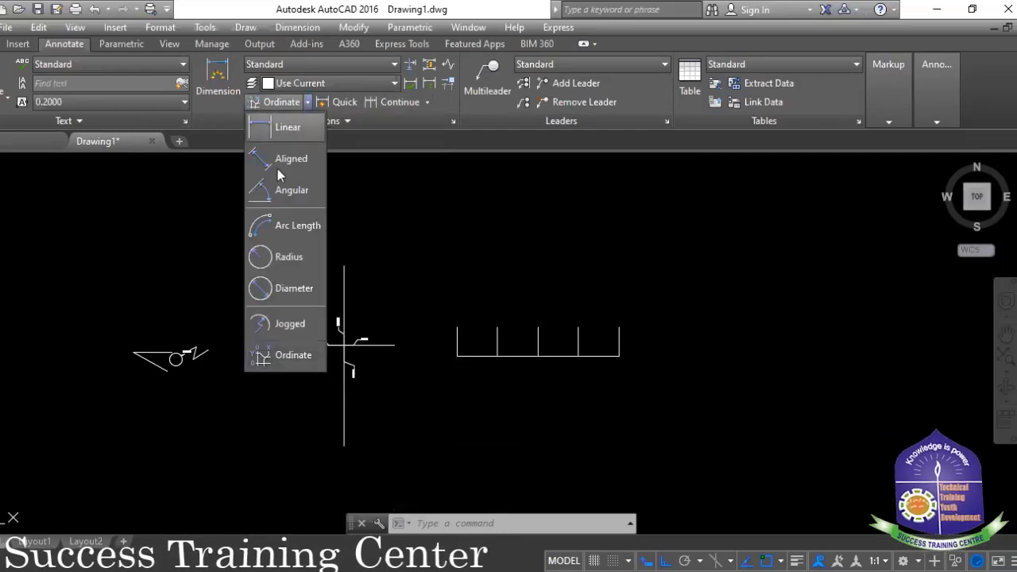
pyautogui.click(288, 159)
pyautogui.scroll(2, 471, 374)
pyautogui.scroll(4, 470, 374)
pyautogui.click(415, 289)
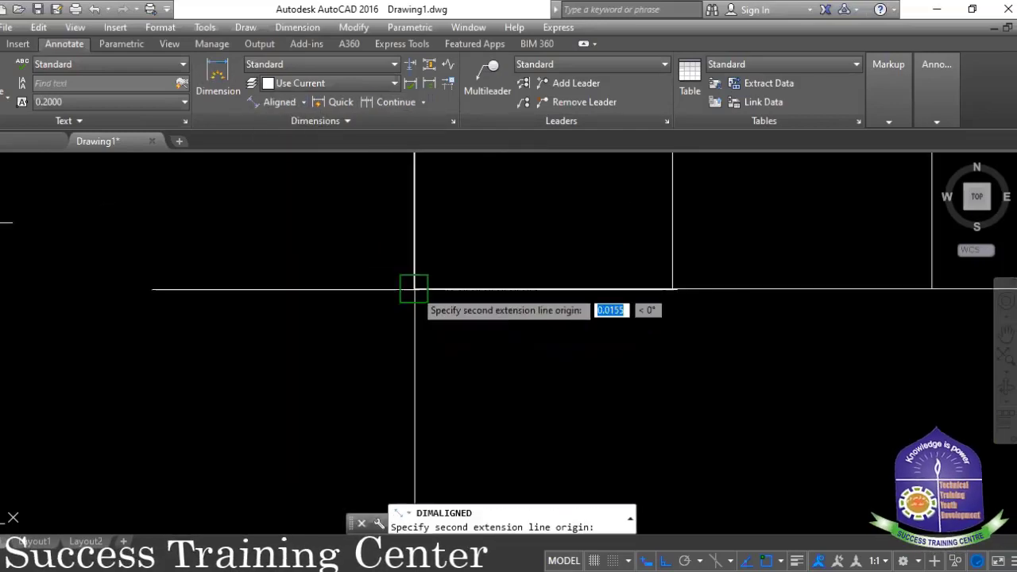
pyautogui.click(672, 289)
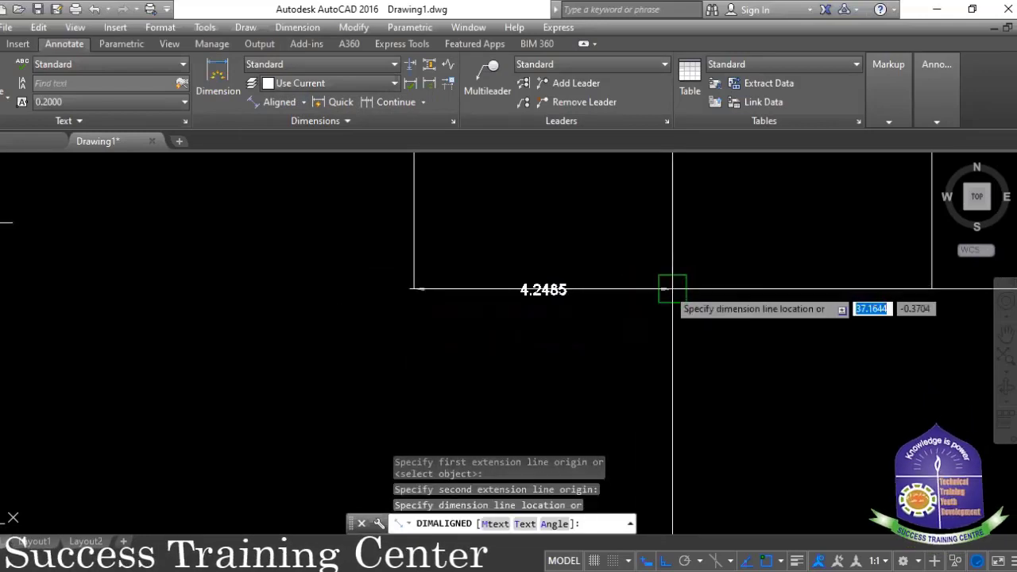
pyautogui.click(634, 369)
pyautogui.scroll(-3, 588, 329)
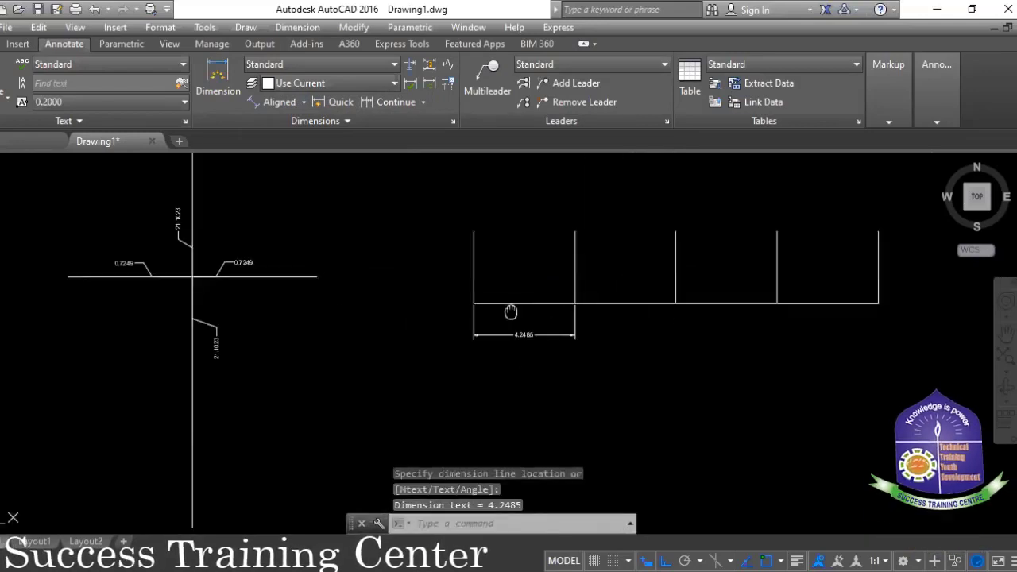
pyautogui.scroll(2, 403, 168)
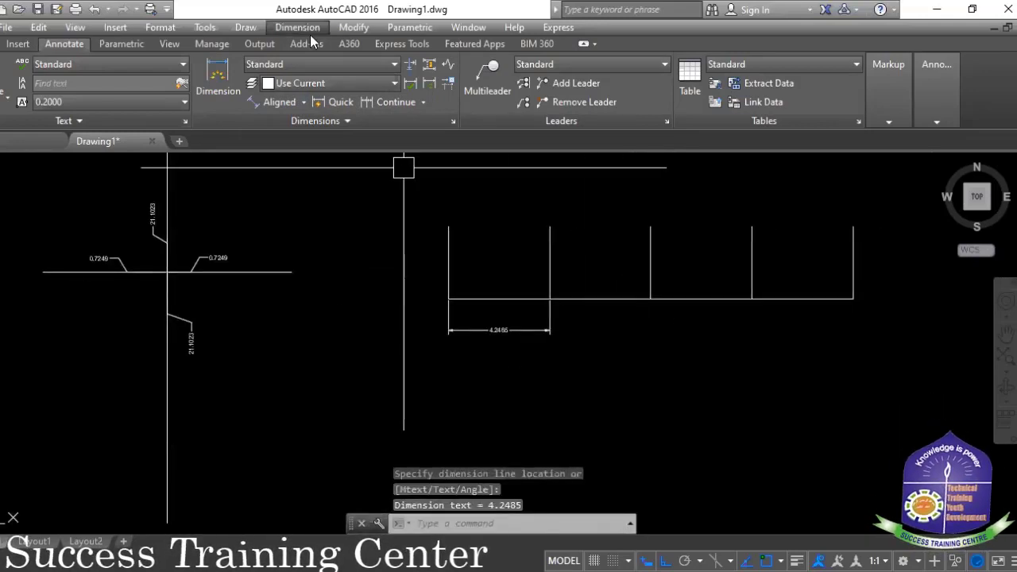
# - Continue the 4.2485 dimension chain across each remaining vertical line, adding dimensions beyond the last one
pyautogui.click(420, 106)
pyautogui.click(393, 135)
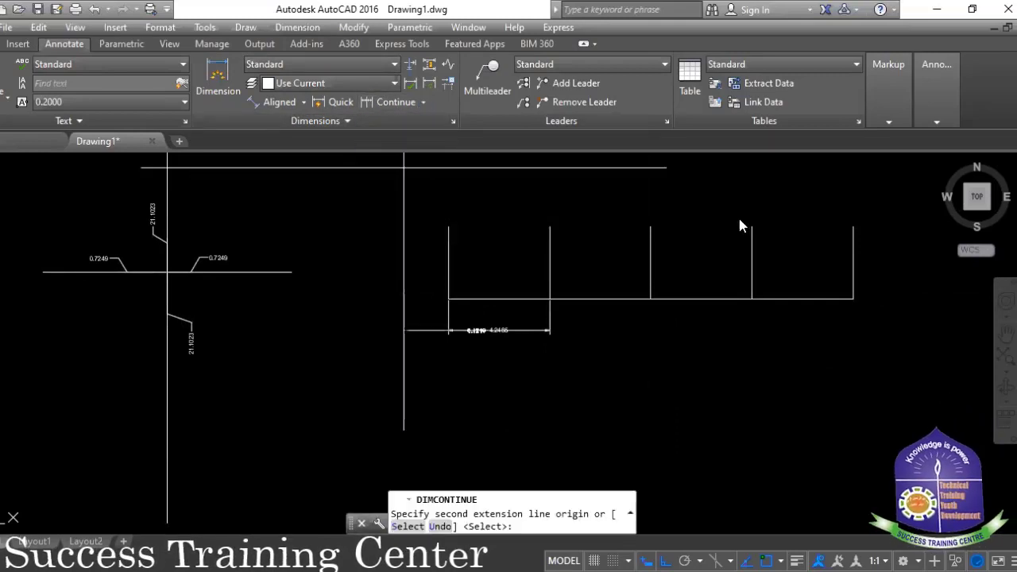
pyautogui.scroll(1, 622, 295)
pyautogui.scroll(2, 579, 333)
pyautogui.scroll(5, 550, 340)
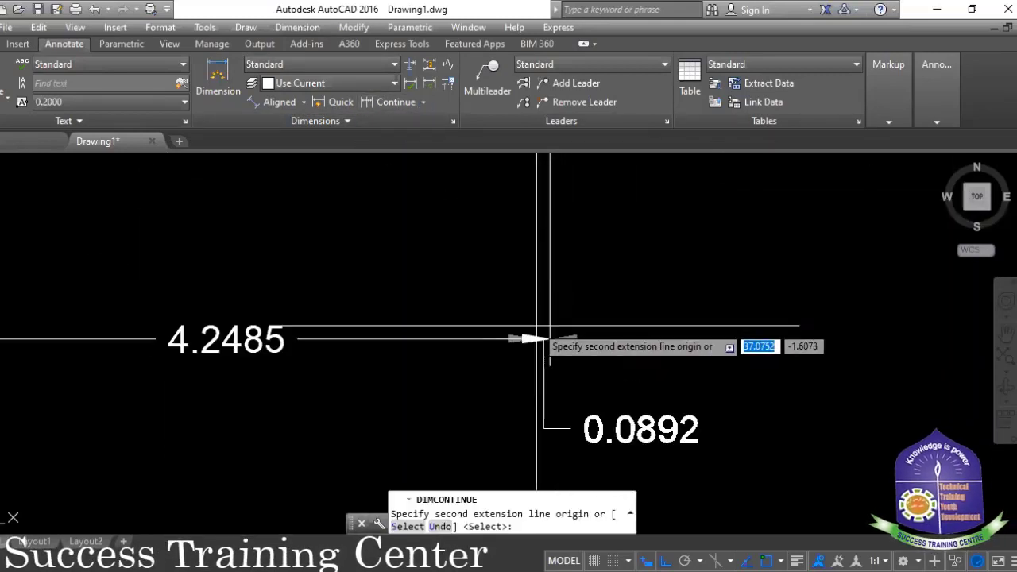
pyautogui.scroll(-5, 551, 339)
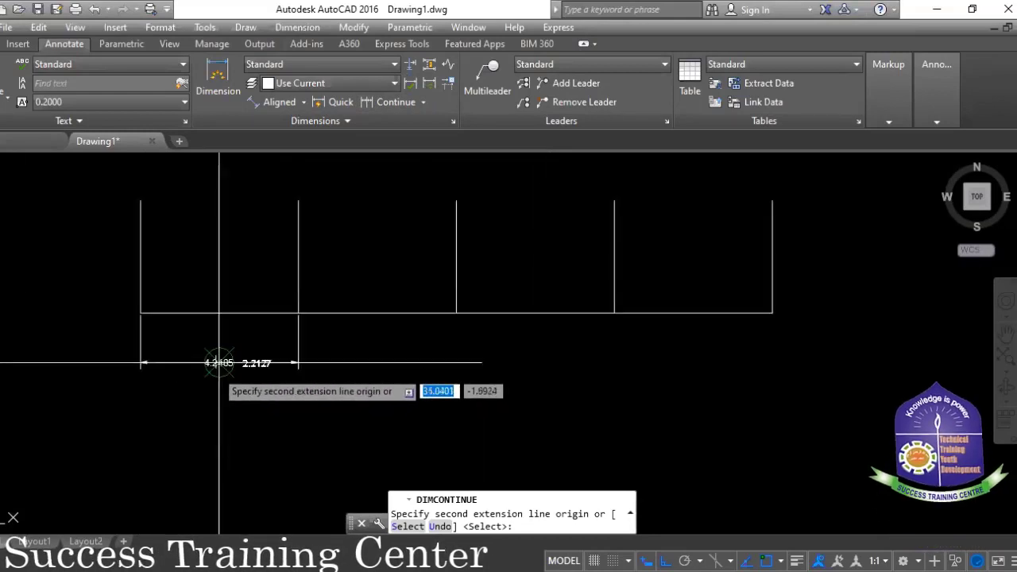
pyautogui.scroll(4, 469, 348)
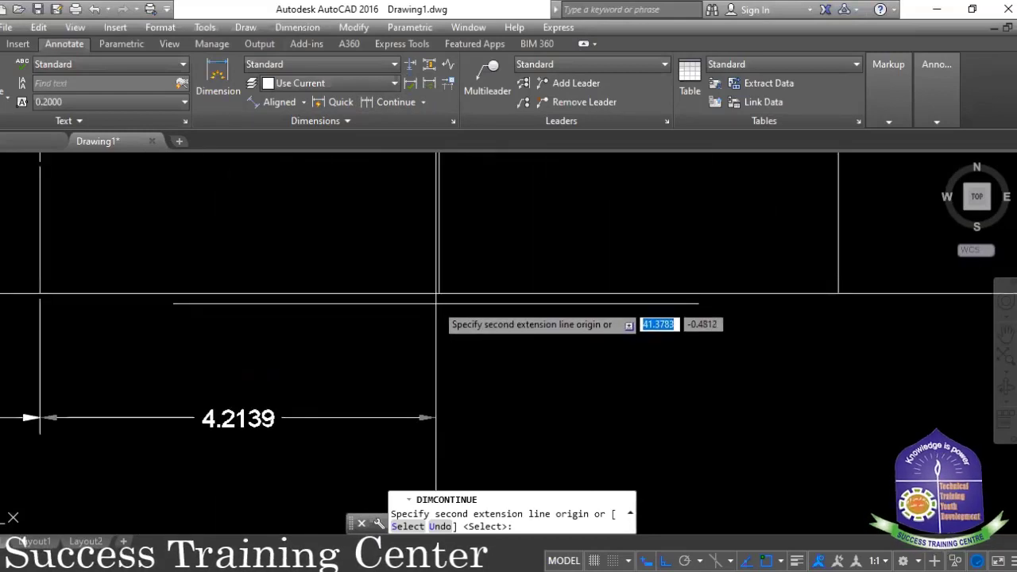
pyautogui.click(439, 293)
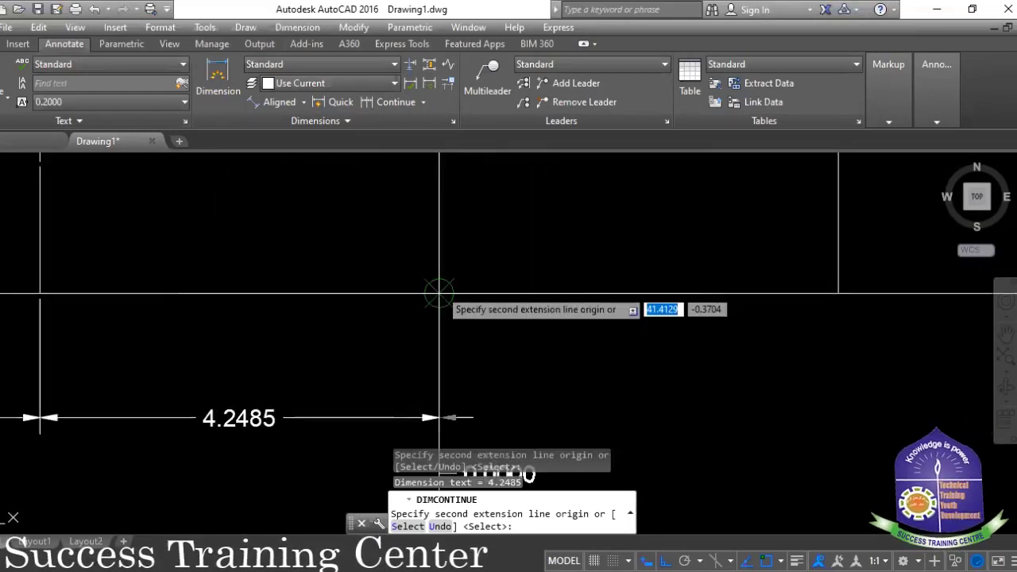
pyautogui.scroll(-4, 361, 295)
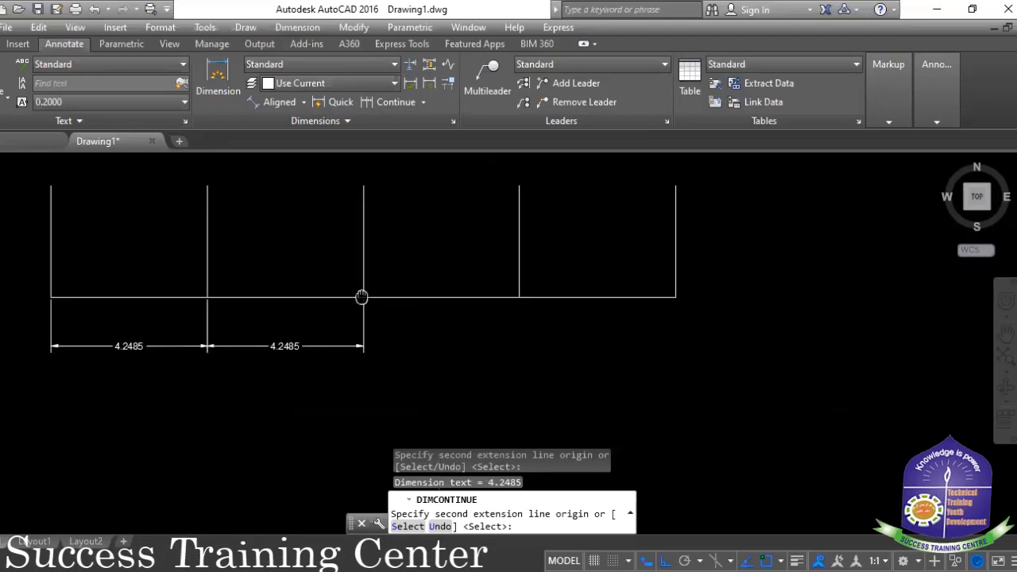
pyautogui.click(511, 295)
pyautogui.moveTo(511, 295); pyautogui.dragTo(429, 295, button='middle')
pyautogui.click(585, 291)
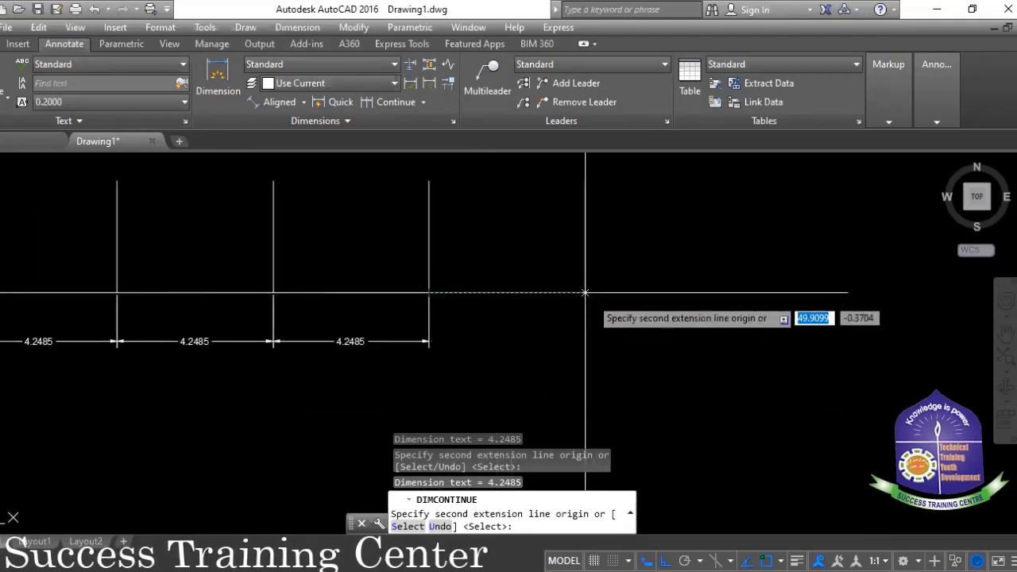
pyautogui.scroll(-4, 586, 291)
pyautogui.moveTo(586, 291); pyautogui.dragTo(433, 290, button='middle')
pyautogui.click(645, 307)
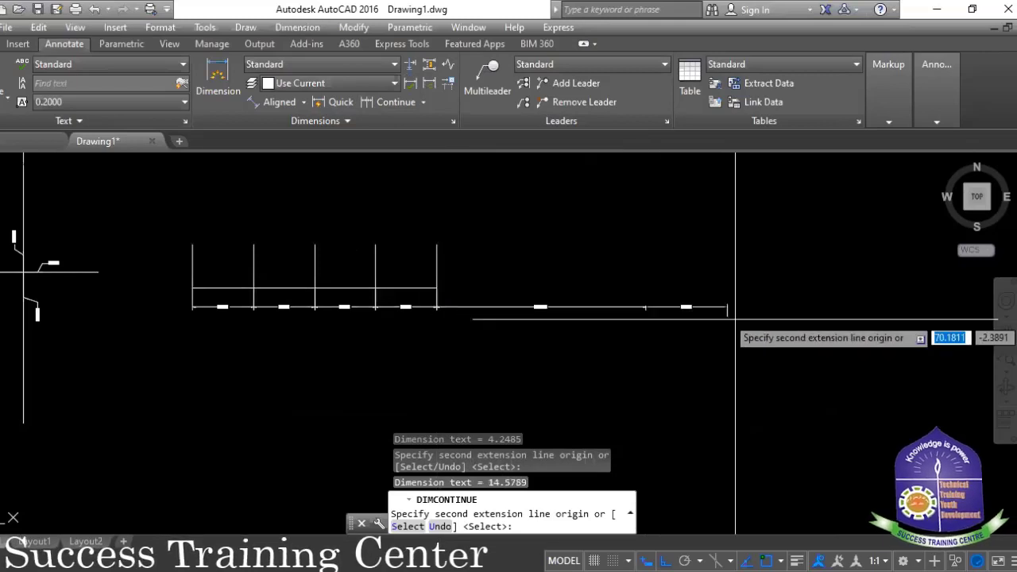
pyautogui.click(815, 328)
pyautogui.press('Escape')
# - Window-select the stray 14.5789 dimension past the last vertical line
pyautogui.scroll(5, 348, 297)
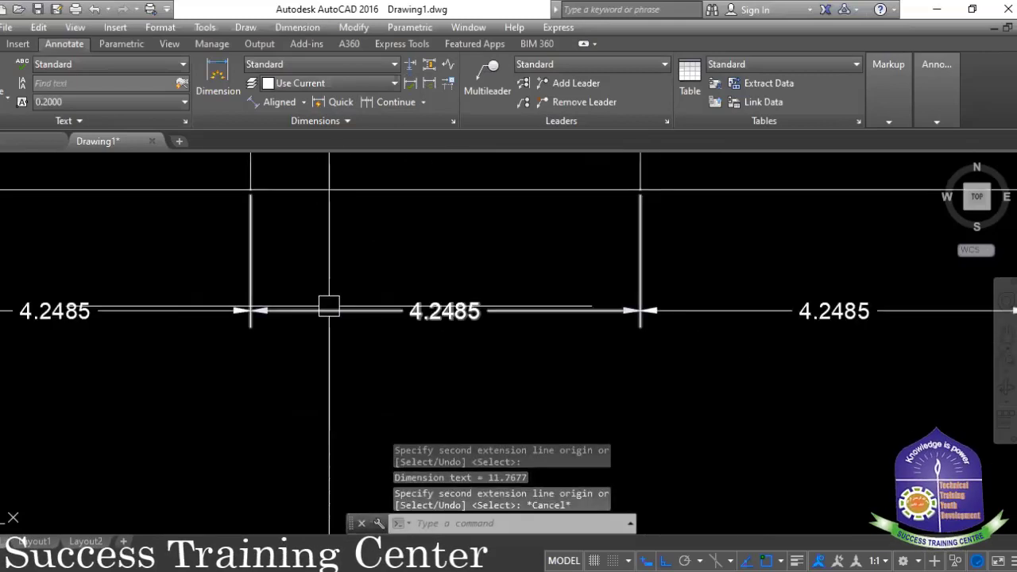
pyautogui.scroll(1, 329, 302)
pyautogui.scroll(-5, 379, 302)
pyautogui.moveTo(374, 297); pyautogui.dragTo(394, 307, button='middle')
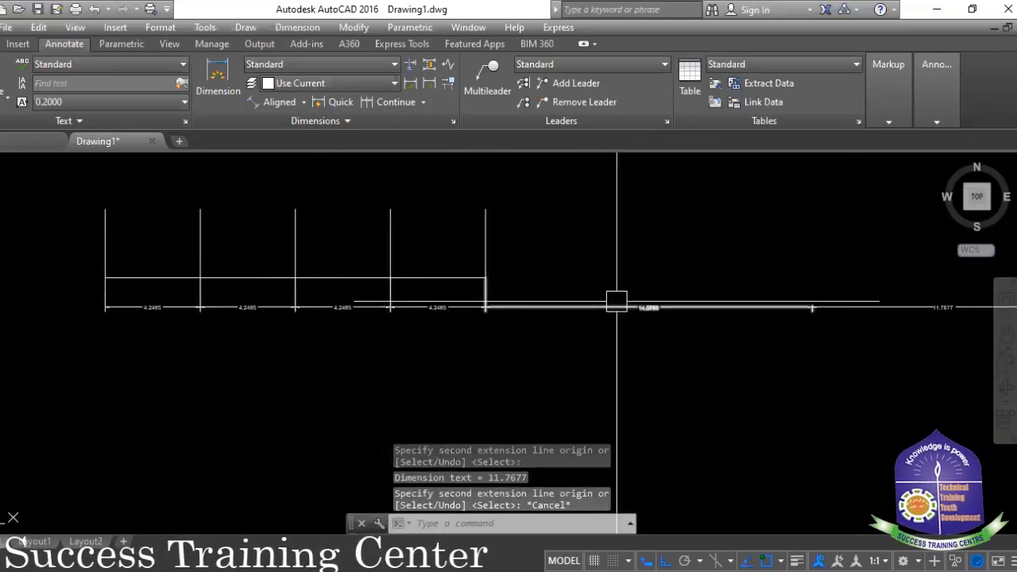
pyautogui.moveTo(618, 297); pyautogui.dragTo(557, 284, button='middle')
pyautogui.click(556, 271)
pyautogui.click(500, 322)
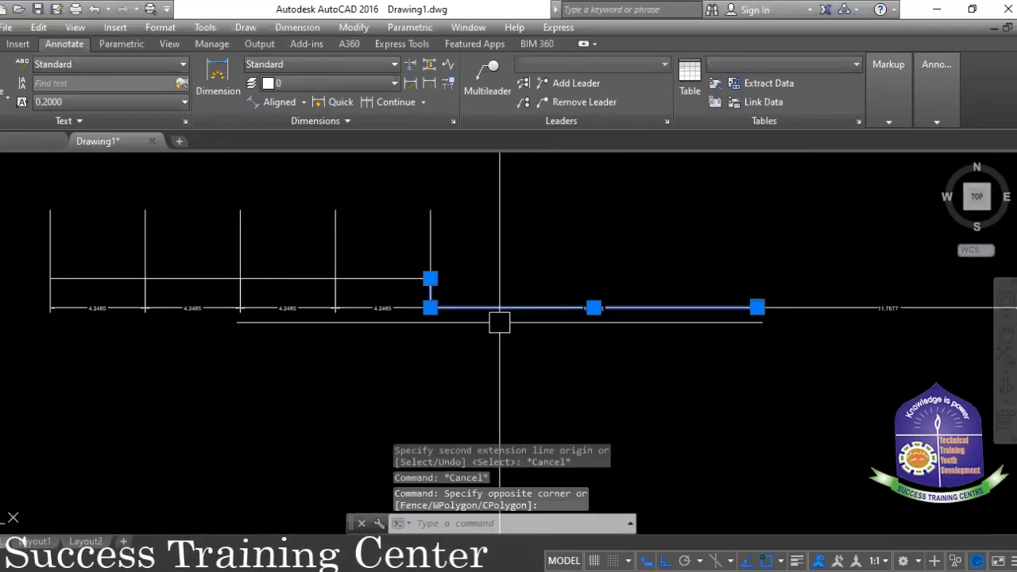
# - Erase the selected stray 14.5789 dimension with E
pyautogui.write('e')
pyautogui.press('Return')
pyautogui.scroll(-4, 437, 323)
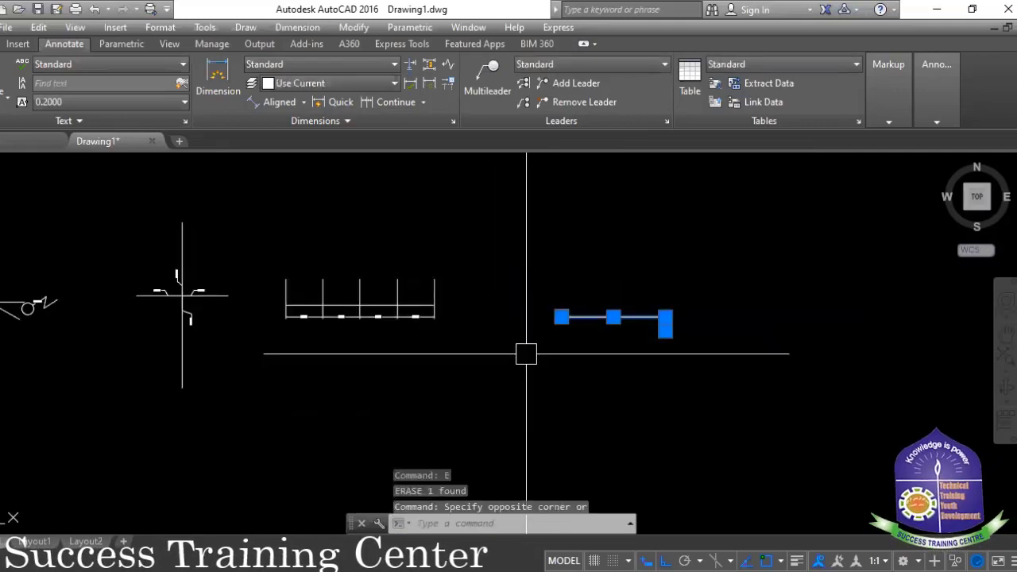
pyautogui.scroll(4, 526, 353)
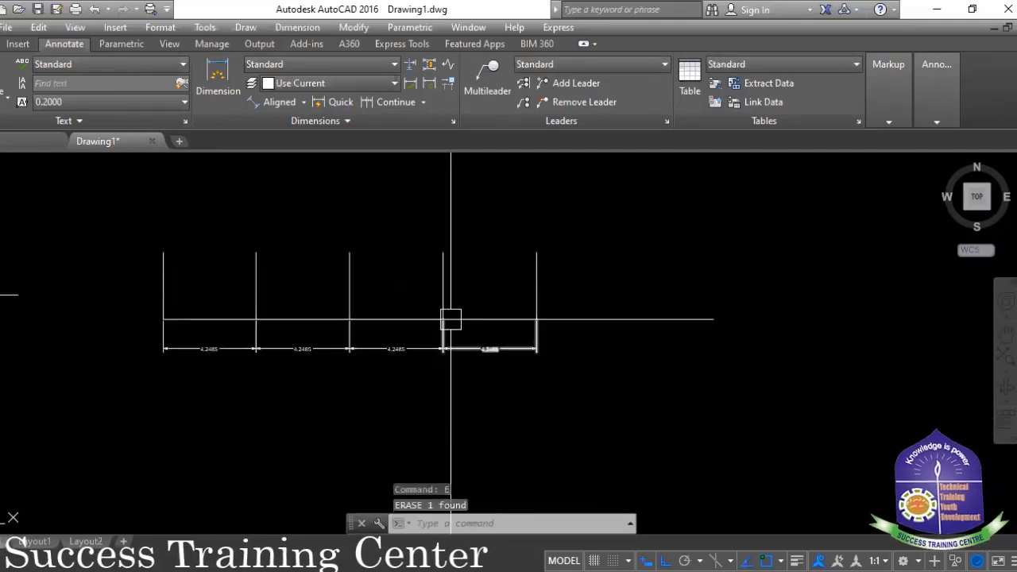
pyautogui.scroll(2, 370, 365)
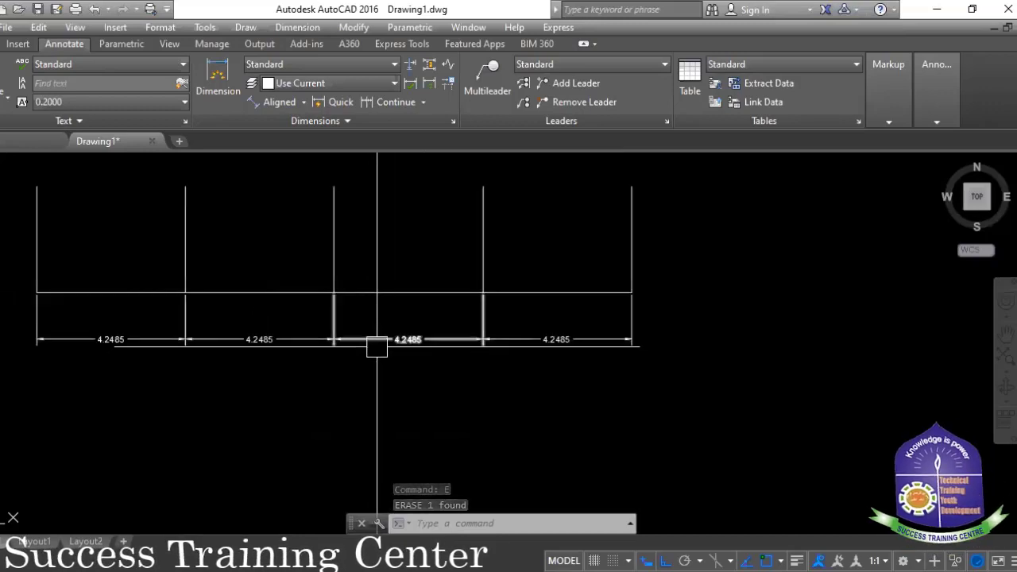
pyautogui.scroll(-2, 288, 316)
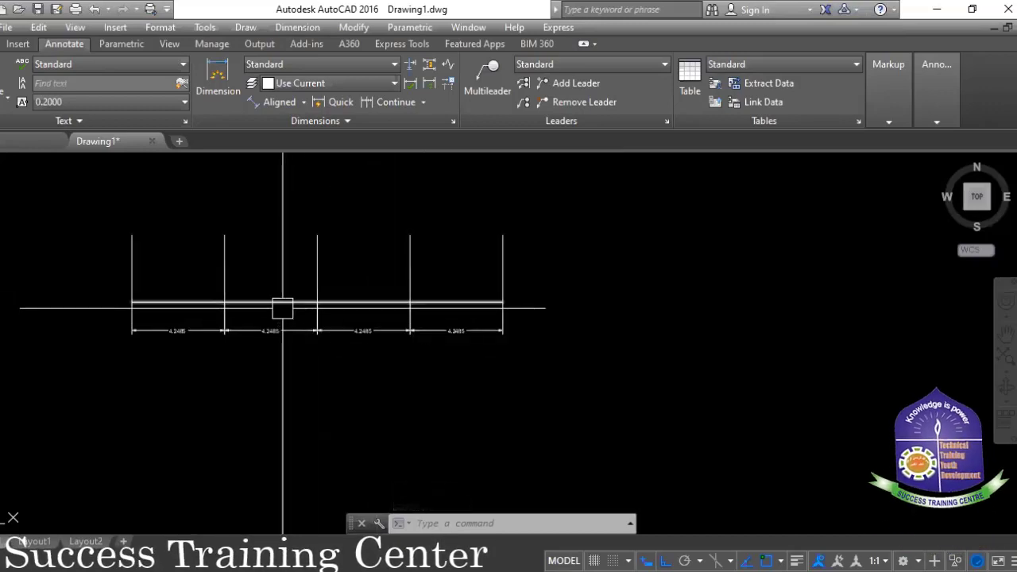
pyautogui.scroll(2, 275, 311)
pyautogui.scroll(2, 440, 325)
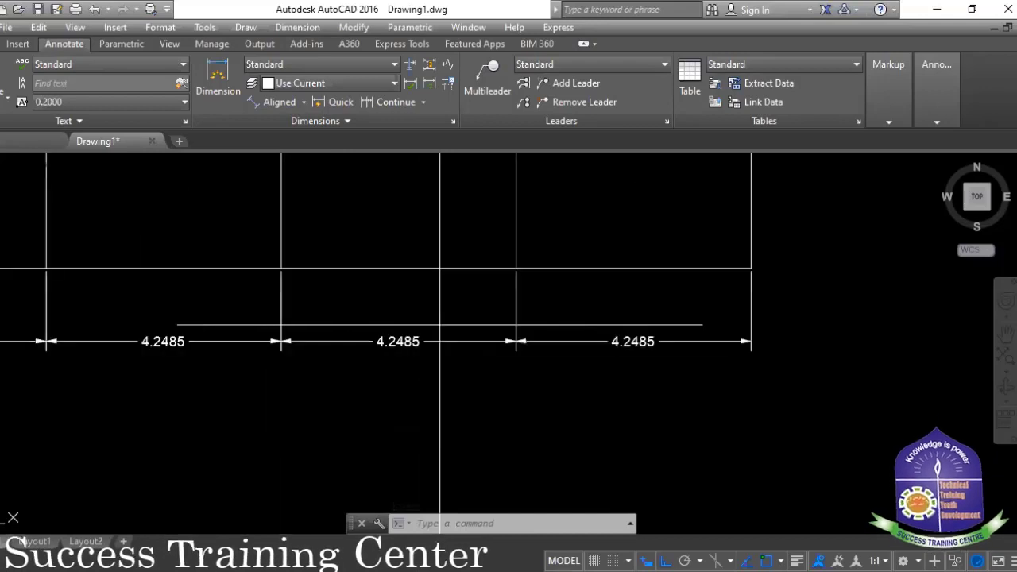
# - Erase the middle 4.2485 dimension, then undo to restore it
pyautogui.click(422, 326)
pyautogui.click(381, 367)
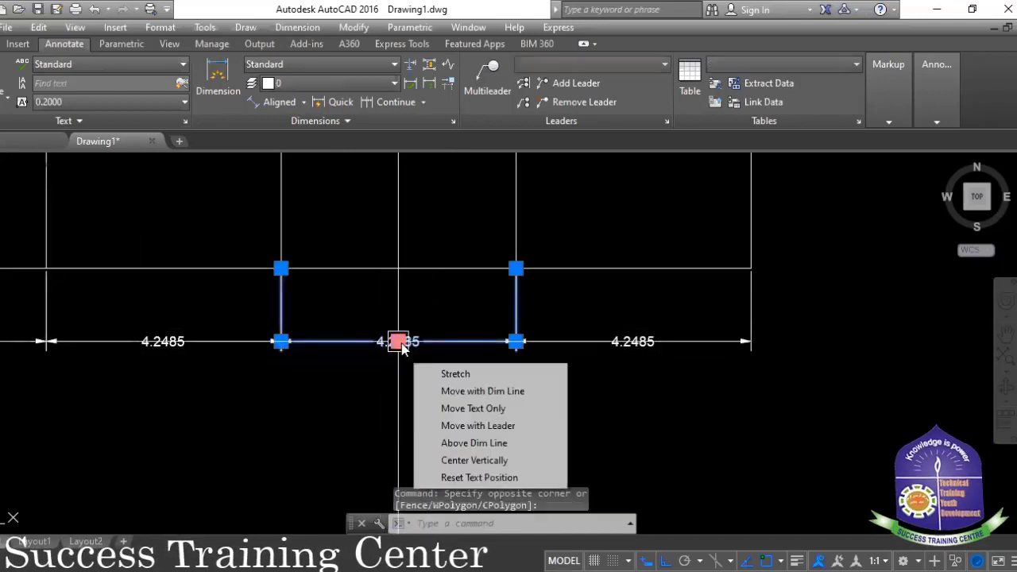
pyautogui.scroll(-2, 398, 341)
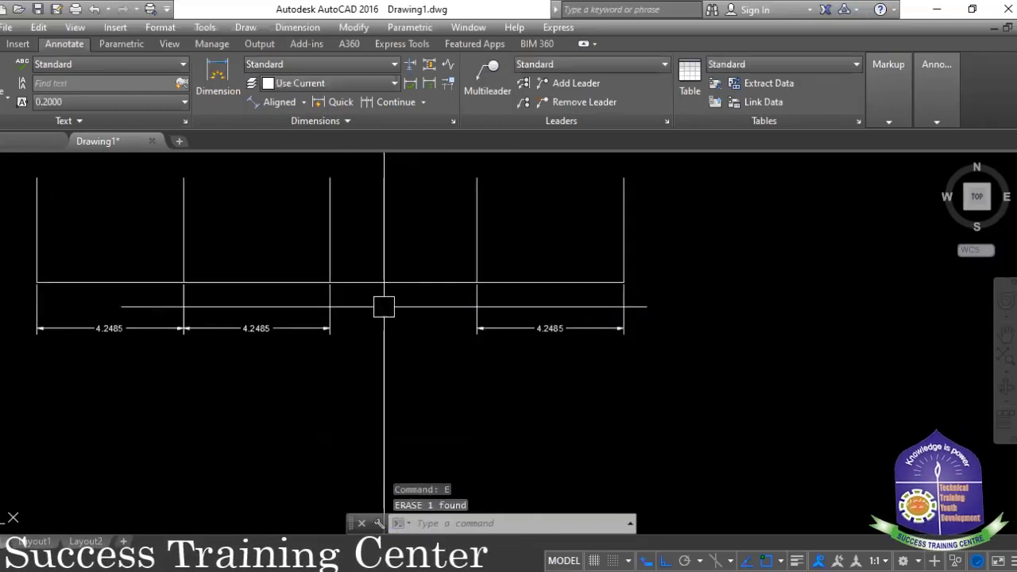
pyautogui.write('e')
pyautogui.press('Return')
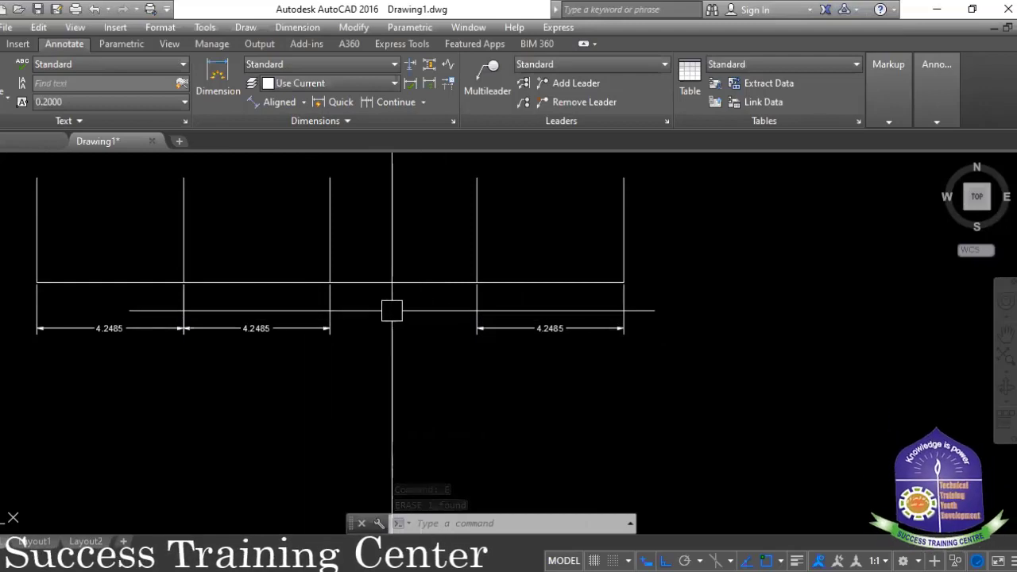
pyautogui.hotkey('ctrl', 'z')
pyautogui.hotkey('ctrl', 'z')
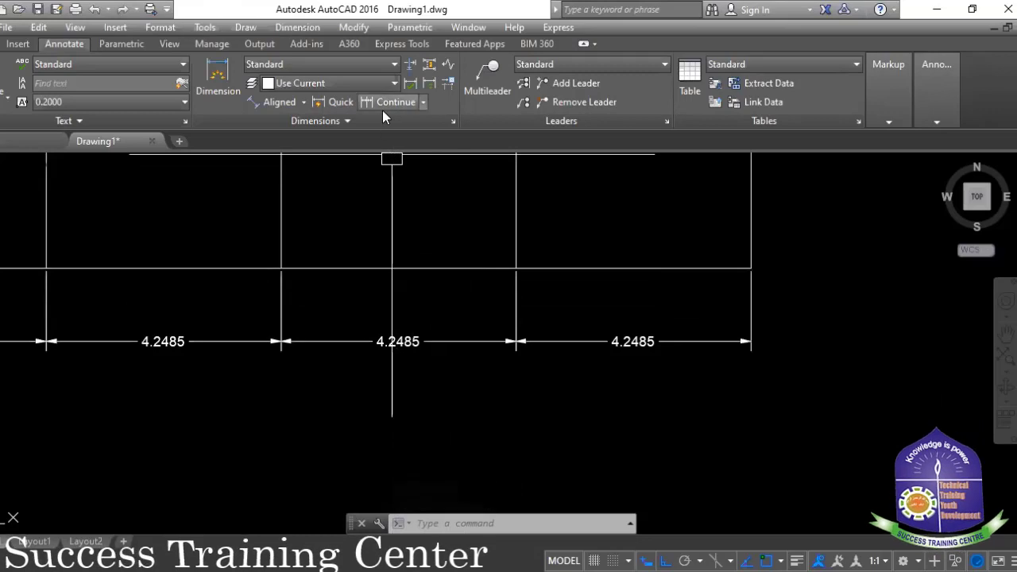
# - Add a linear 4.2485 dimension across the first bay, placed above the lines
pyautogui.scroll(-2, 423, 178)
pyautogui.moveTo(423, 178); pyautogui.dragTo(429, 228, button='middle')
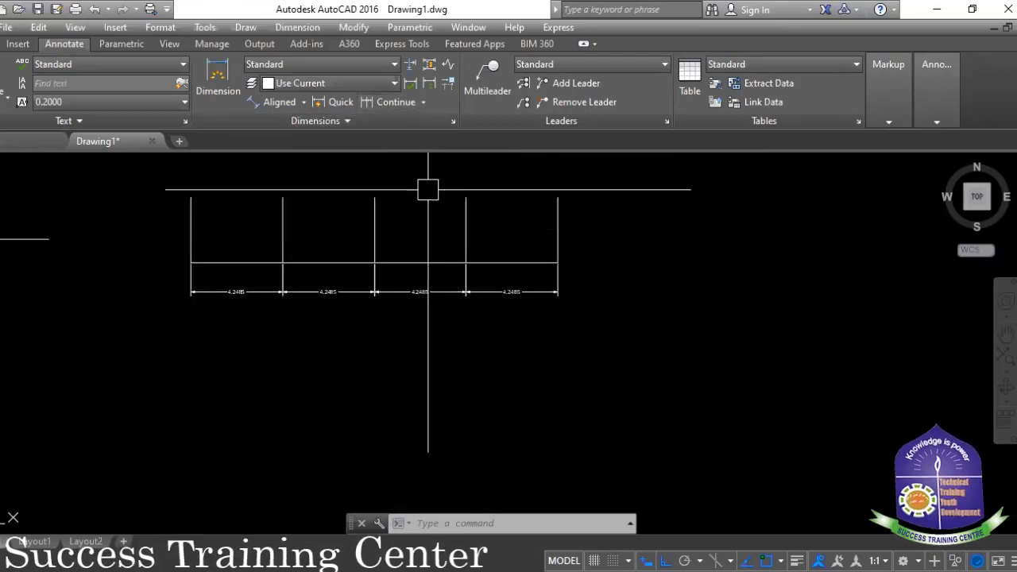
pyautogui.click(424, 102)
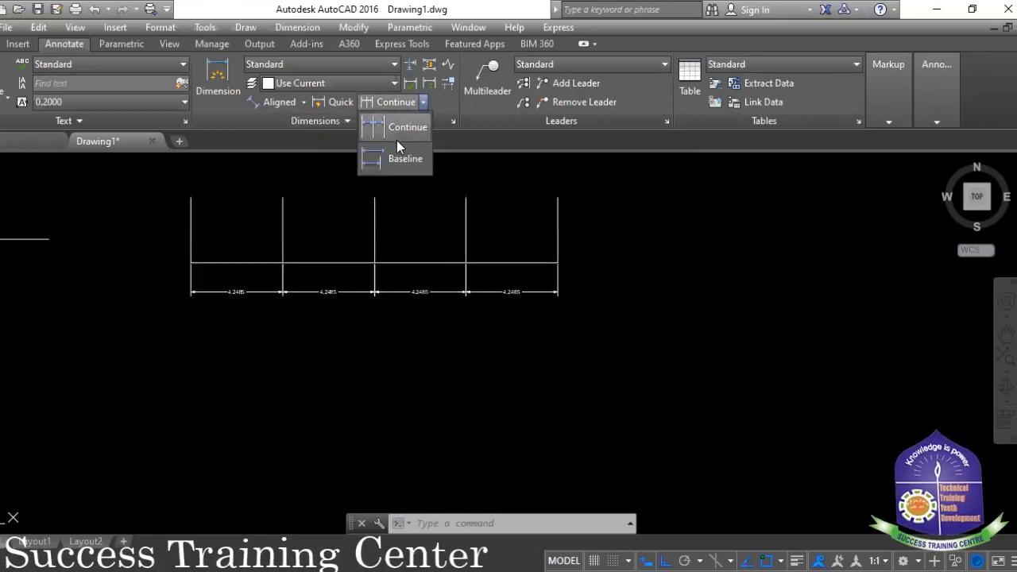
pyautogui.click(223, 66)
pyautogui.scroll(3, 201, 307)
pyautogui.scroll(3, 201, 306)
pyautogui.click(129, 219)
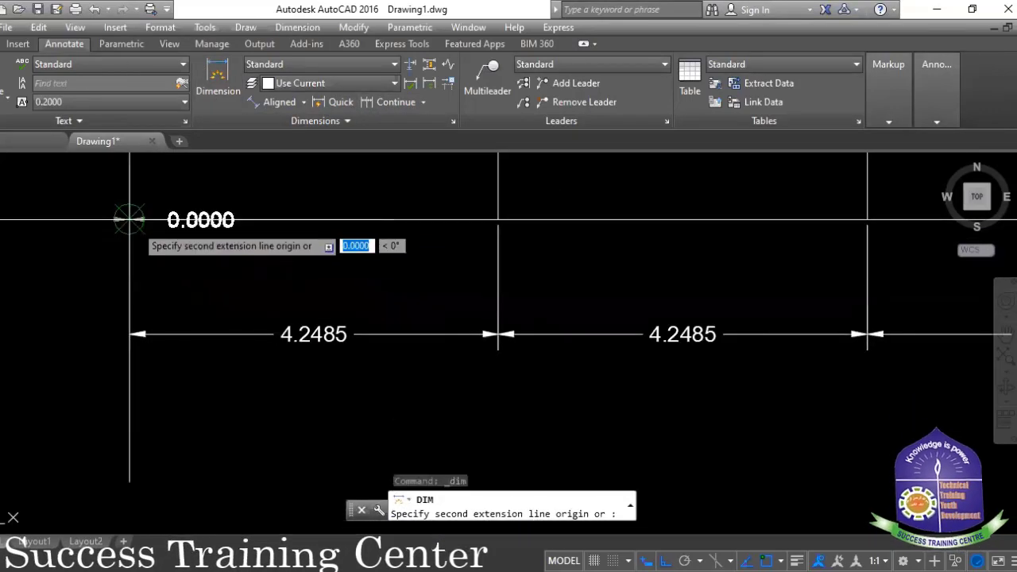
pyautogui.scroll(-2, 130, 219)
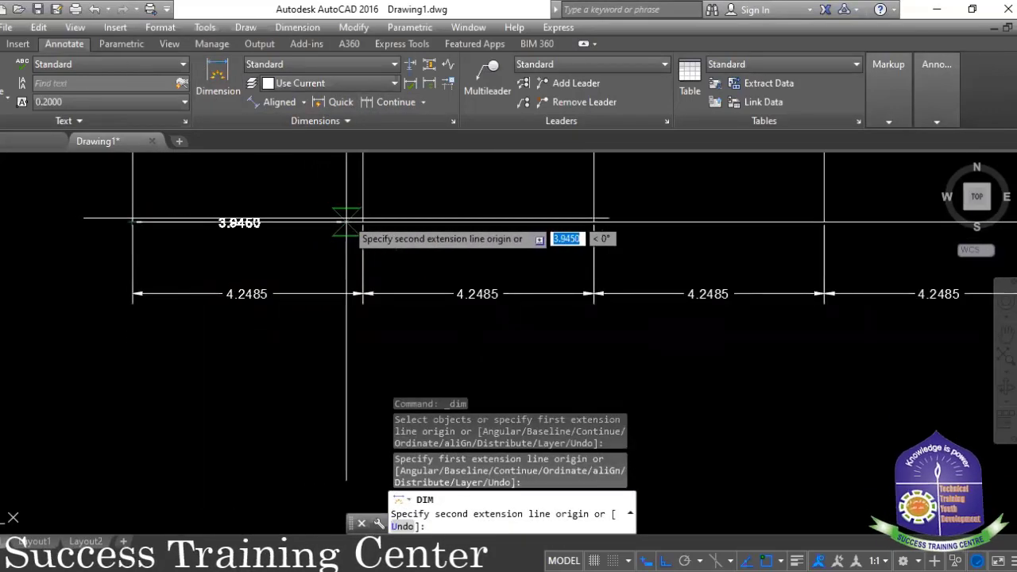
pyautogui.click(362, 220)
pyautogui.moveTo(361, 156); pyautogui.dragTo(362, 291, button='middle')
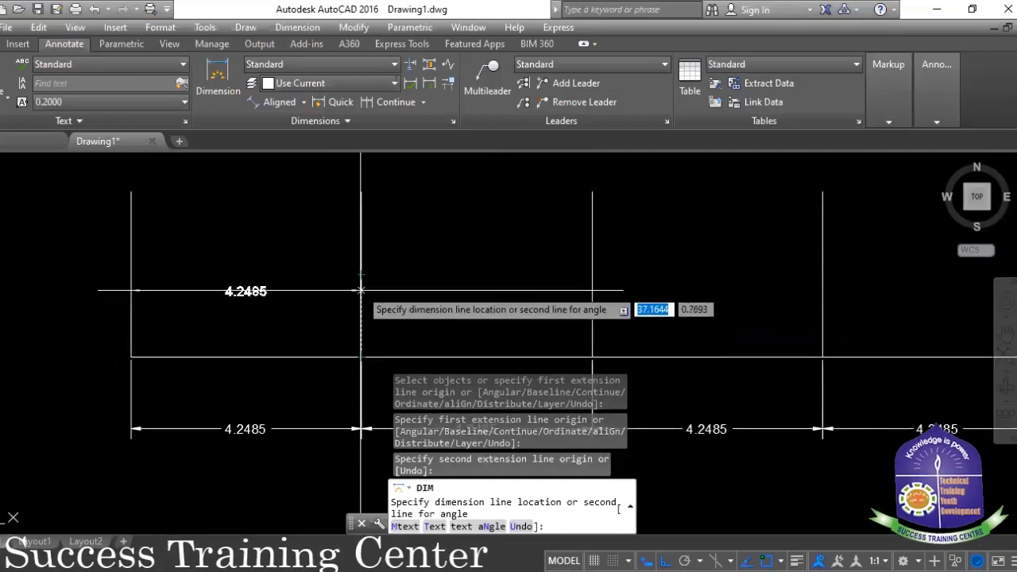
pyautogui.click(362, 275)
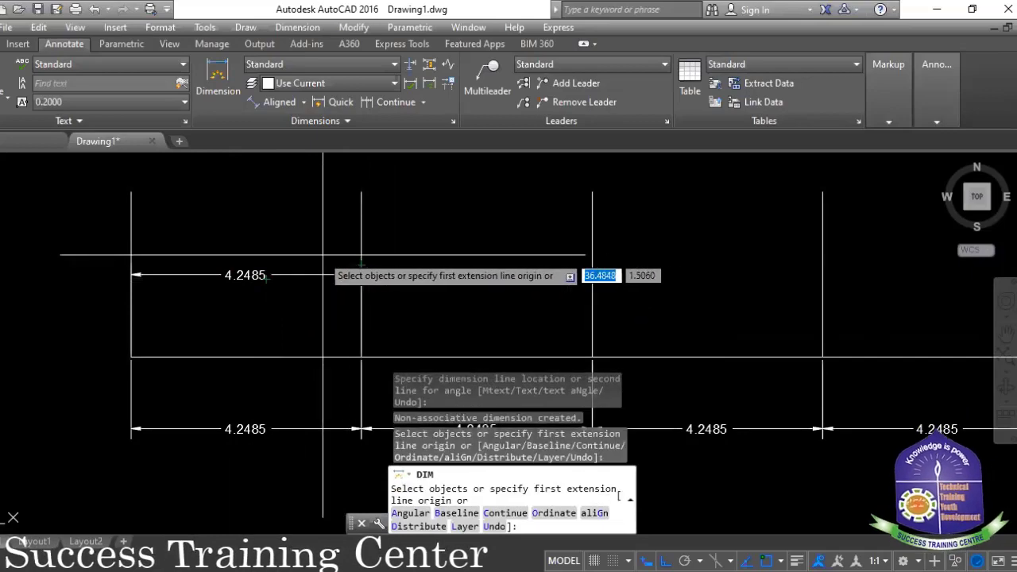
# - Start baseline dimensioning, then cancel it
pyautogui.click(423, 102)
pyautogui.click(378, 162)
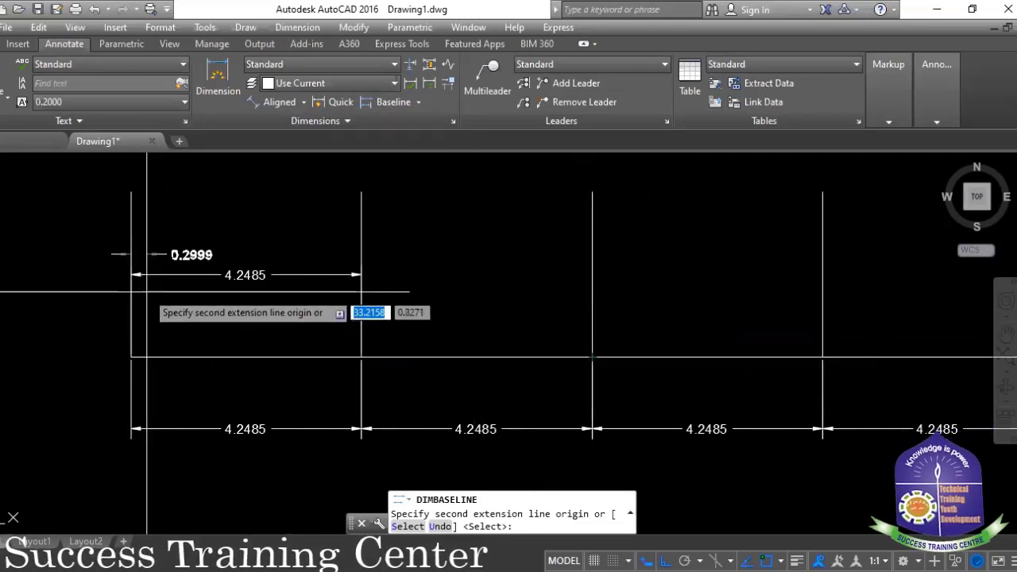
pyautogui.press('Escape')
pyautogui.scroll(-3, 174, 305)
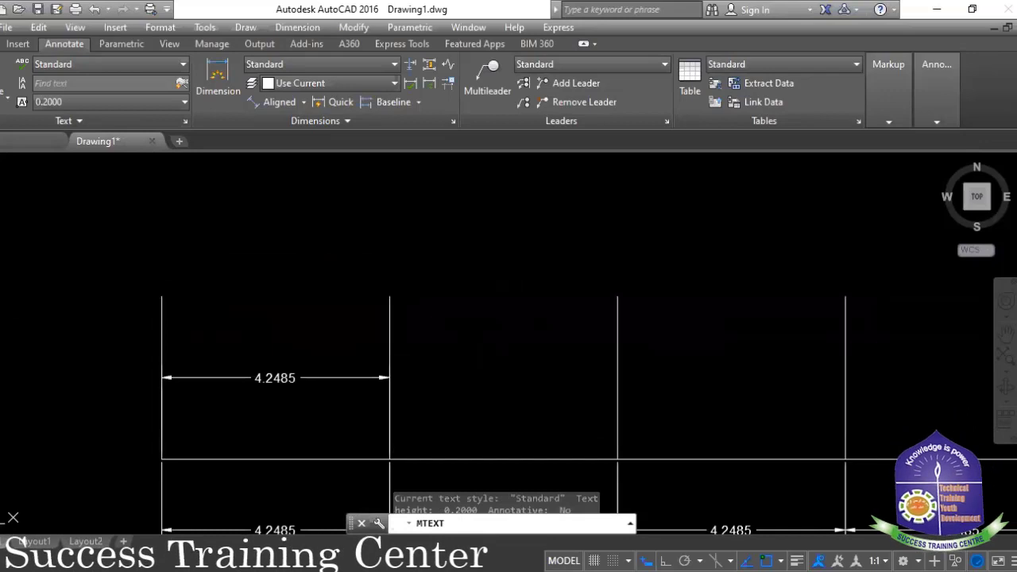
# - Create a '1' text label and move it into position above the first line
pyautogui.doubleClick(153, 242)
pyautogui.write('1')
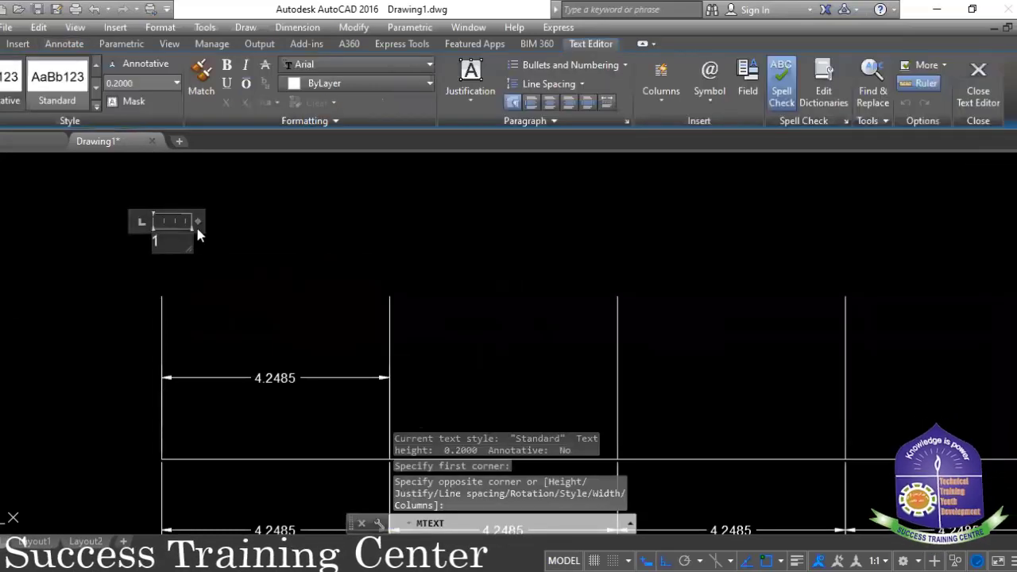
pyautogui.click(209, 239)
pyautogui.click(198, 217)
pyautogui.click(125, 250)
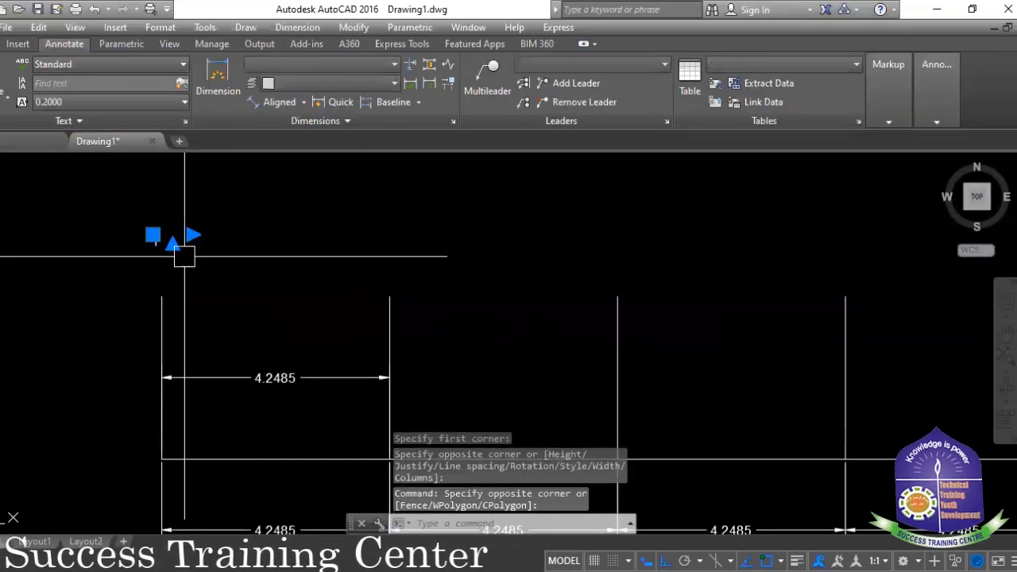
pyautogui.write('m')
pyautogui.press('Return')
pyautogui.click(266, 298)
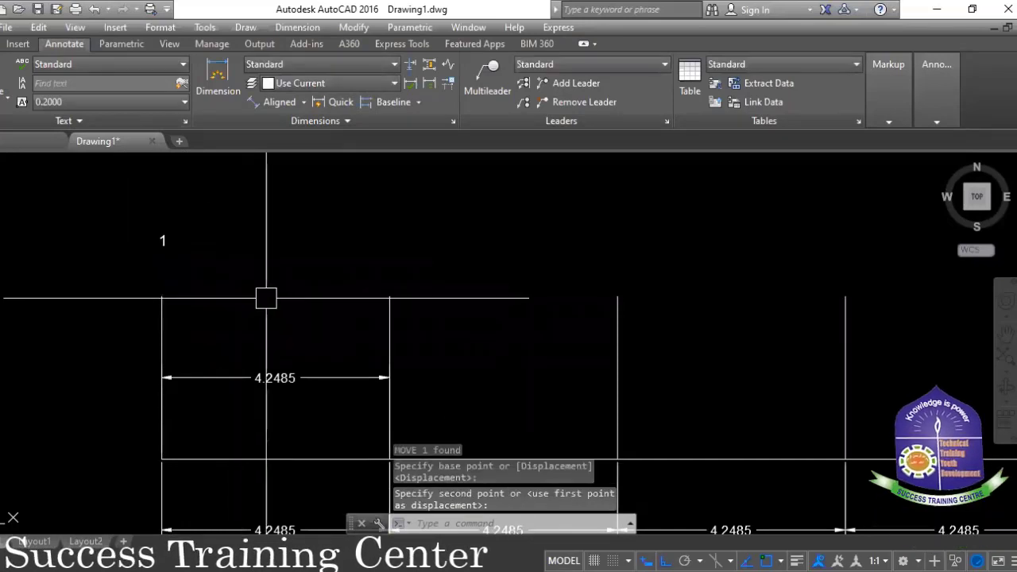
# - Copy the '1' label to the remaining vertical line positions along the row
pyautogui.write('co')
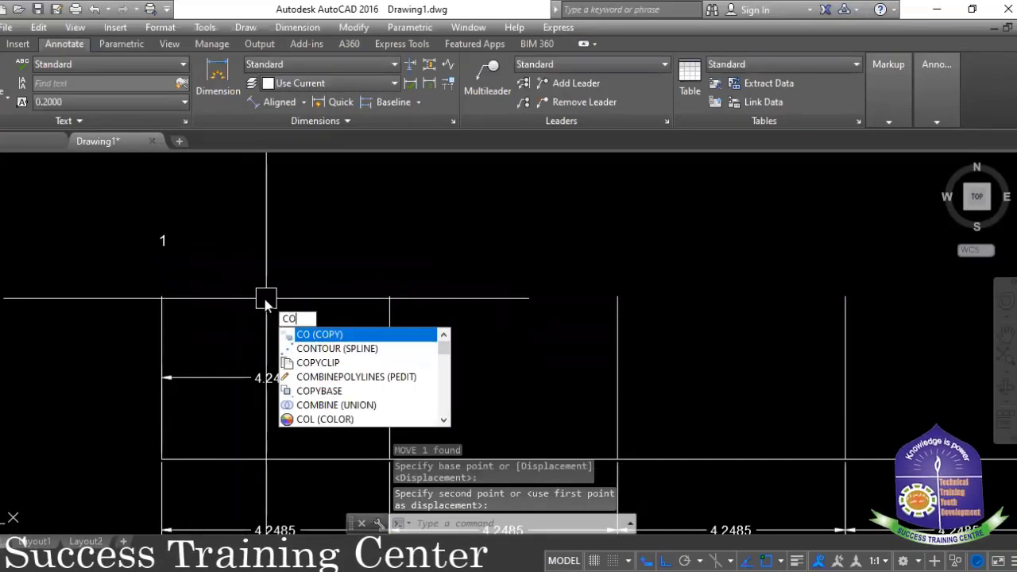
pyautogui.press('Return')
pyautogui.press('Escape')
pyautogui.press('Escape')
pyautogui.click(205, 220)
pyautogui.click(155, 245)
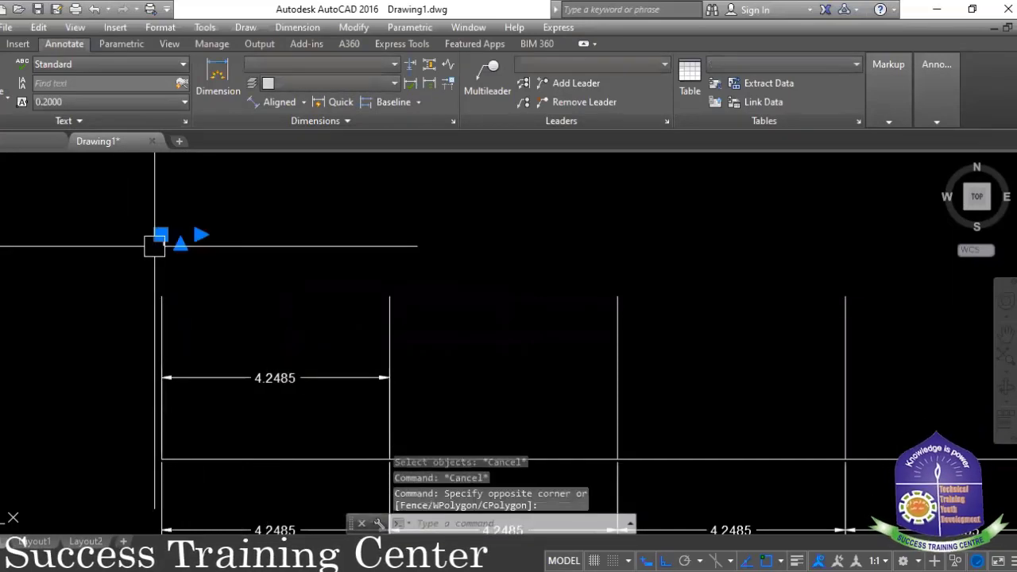
pyautogui.write('co')
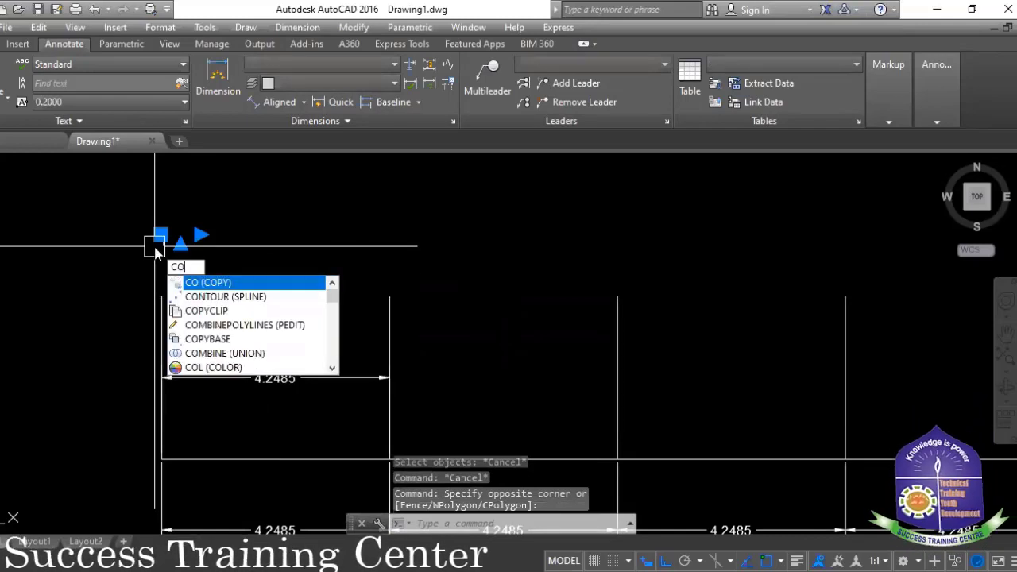
pyautogui.press('Return')
pyautogui.click(161, 447)
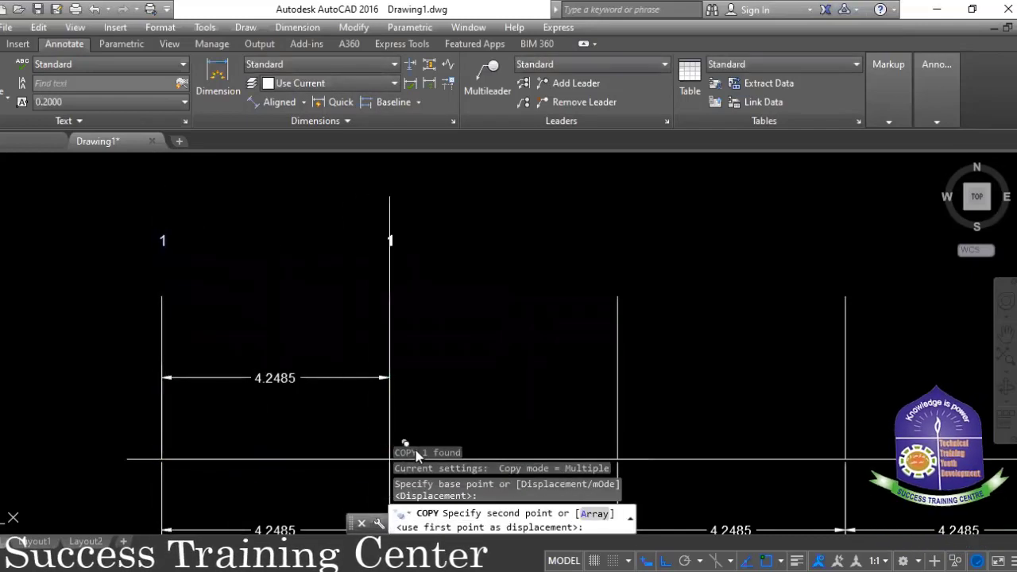
pyautogui.moveTo(395, 430); pyautogui.dragTo(289, 364, button='middle')
pyautogui.click(298, 398)
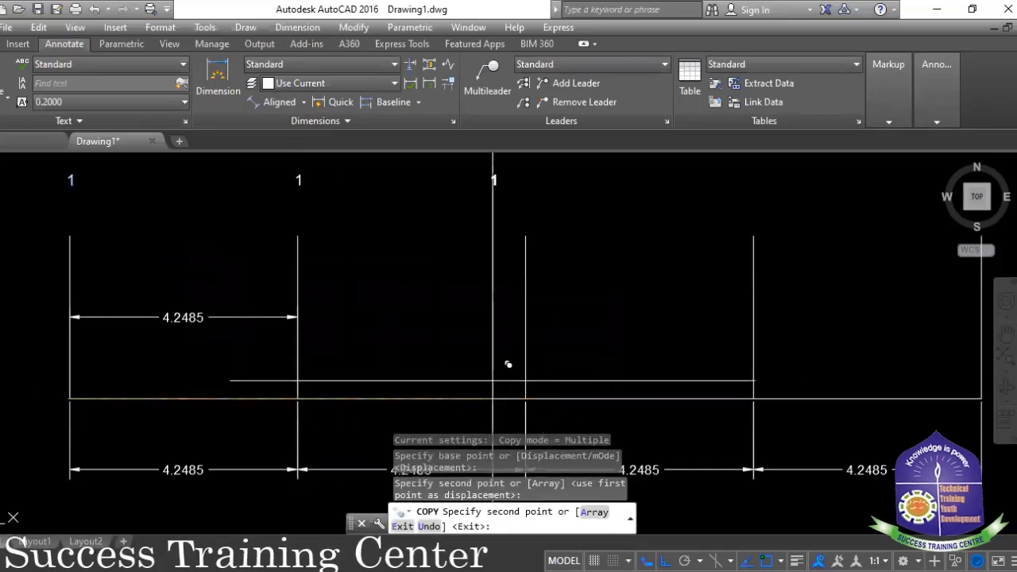
pyautogui.click(526, 398)
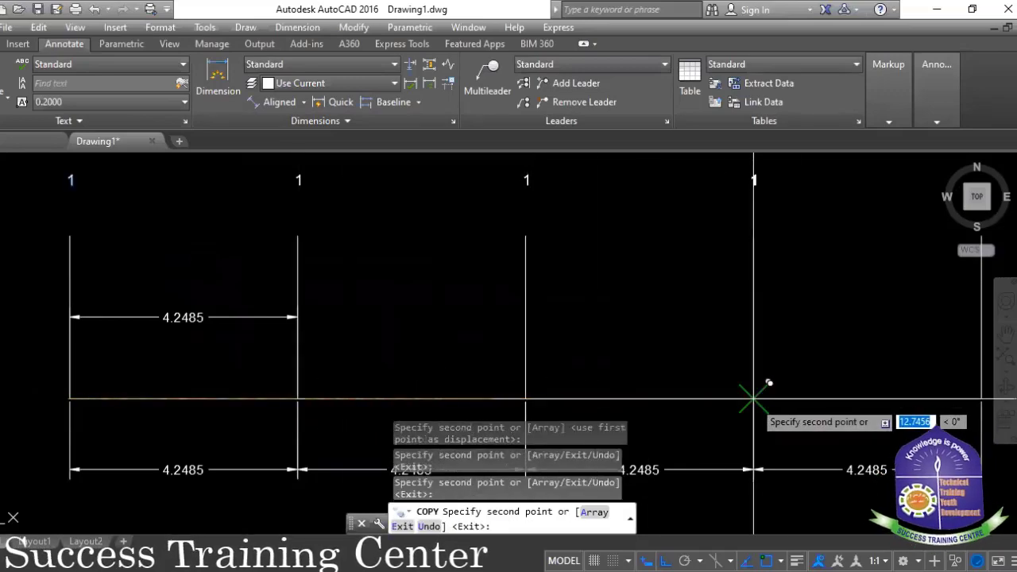
pyautogui.scroll(-2, 649, 385)
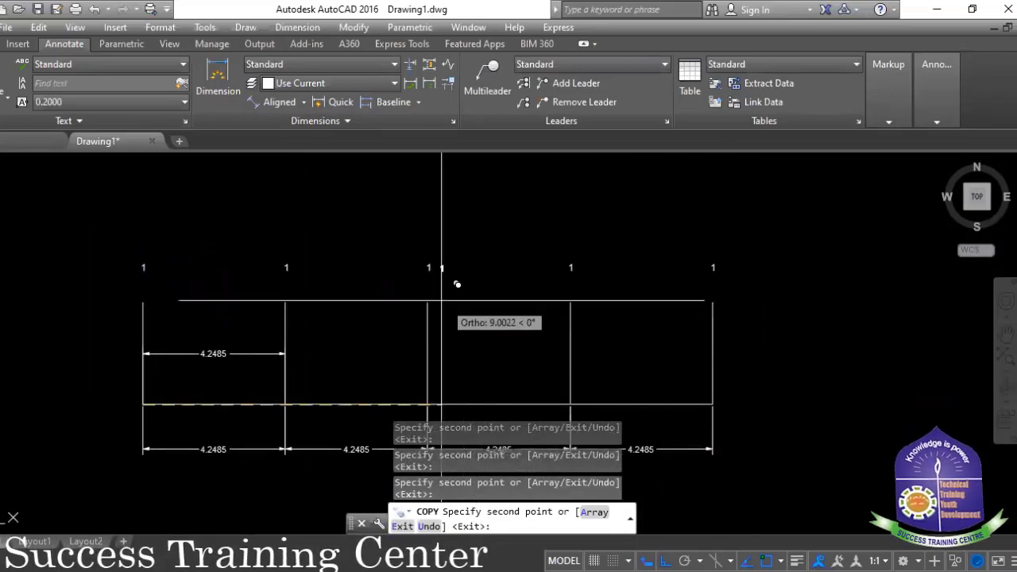
pyautogui.press('Escape')
pyautogui.press('Escape')
pyautogui.press('Escape')
pyautogui.scroll(2, 336, 270)
pyautogui.scroll(3, 286, 270)
pyautogui.click(219, 262)
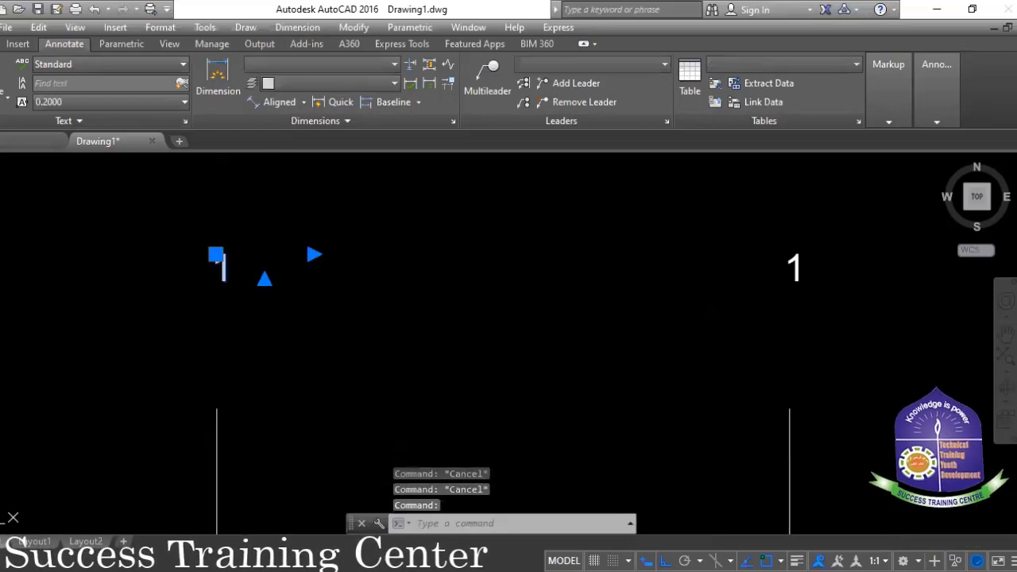
# - Edit the first two copied labels to read 2 and 3
pyautogui.doubleClick(221, 263)
pyautogui.write('2')
pyautogui.click(354, 250)
pyautogui.moveTo(354, 250); pyautogui.dragTo(166, 243, button='middle')
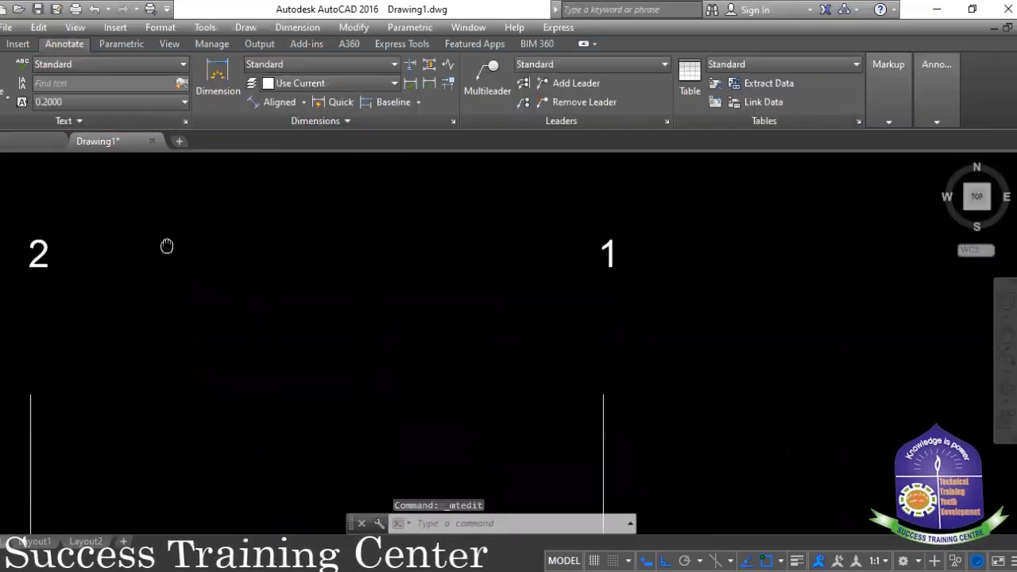
pyautogui.click(609, 257)
pyautogui.click(585, 252)
pyautogui.click(584, 252)
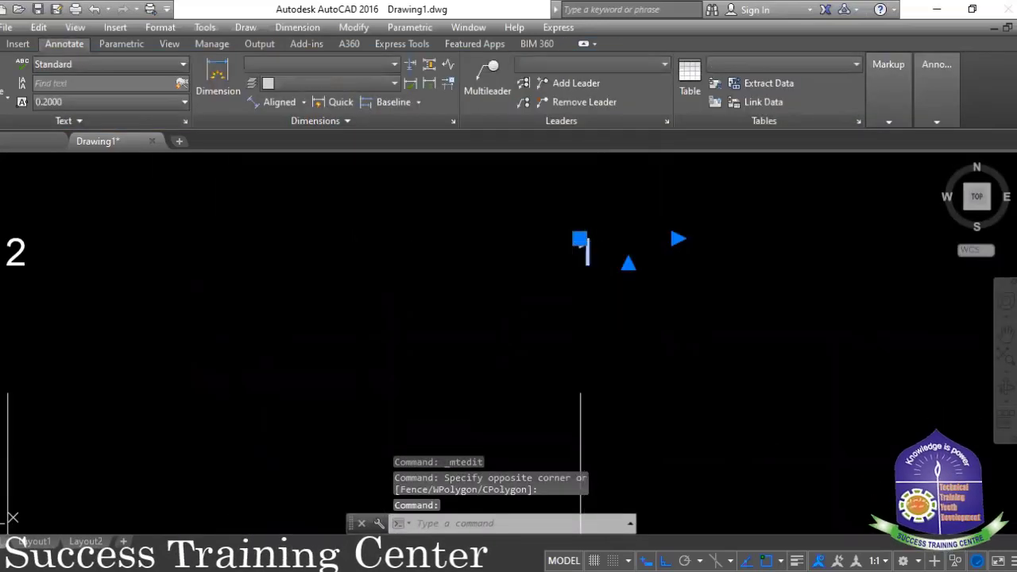
pyautogui.doubleClick(605, 250)
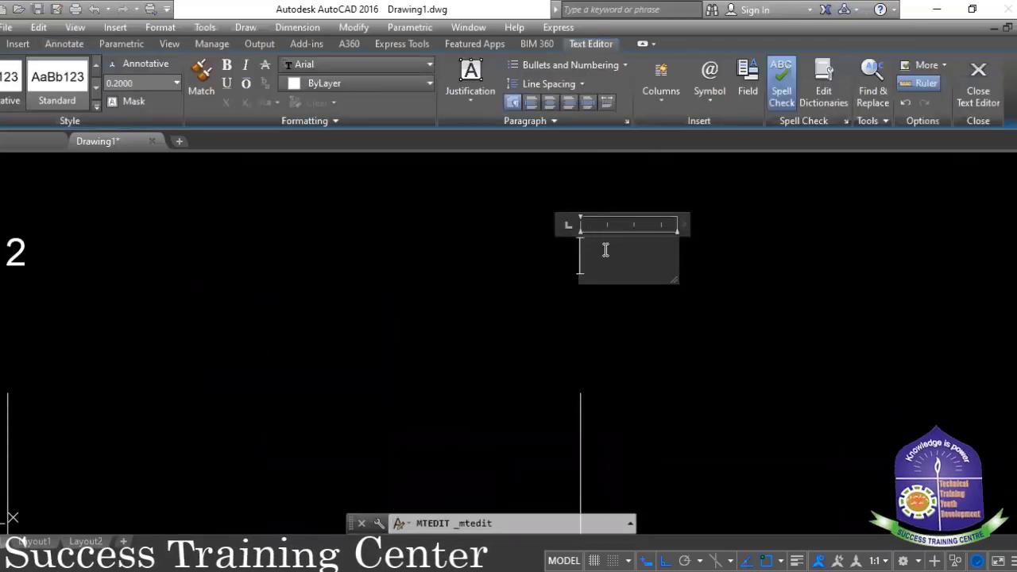
pyautogui.write('3')
pyautogui.click(668, 290)
# - Edit the remaining copied labels to read 4 and 5
pyautogui.moveTo(665, 291); pyautogui.dragTo(432, 246, button='middle')
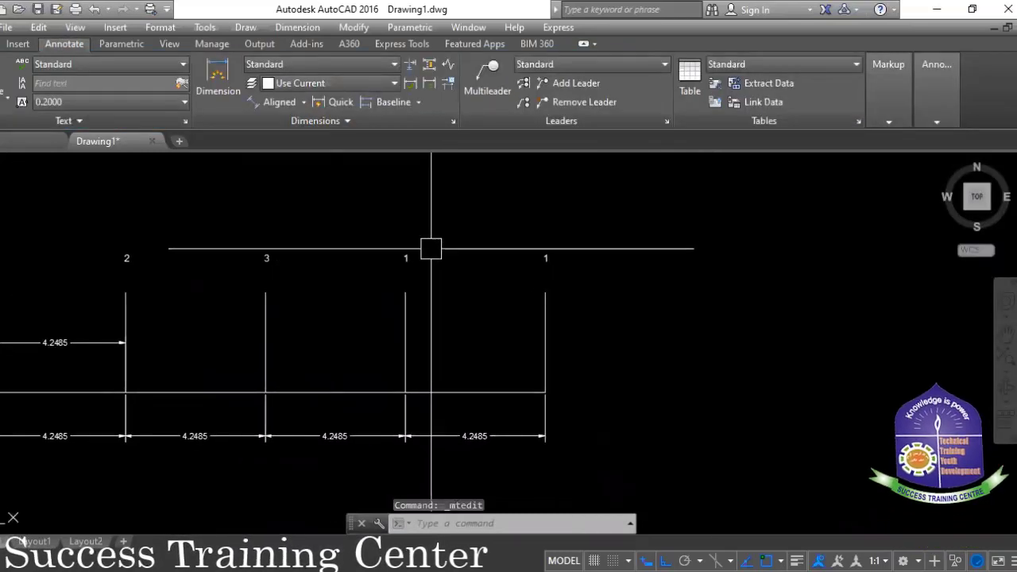
pyautogui.scroll(4, 431, 245)
pyautogui.click(410, 263)
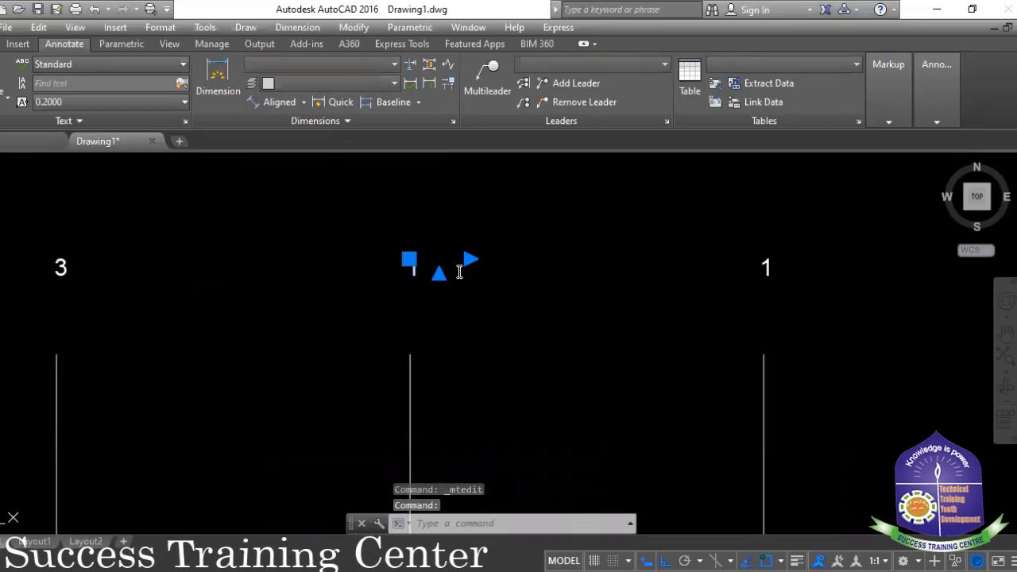
pyautogui.doubleClick(460, 273)
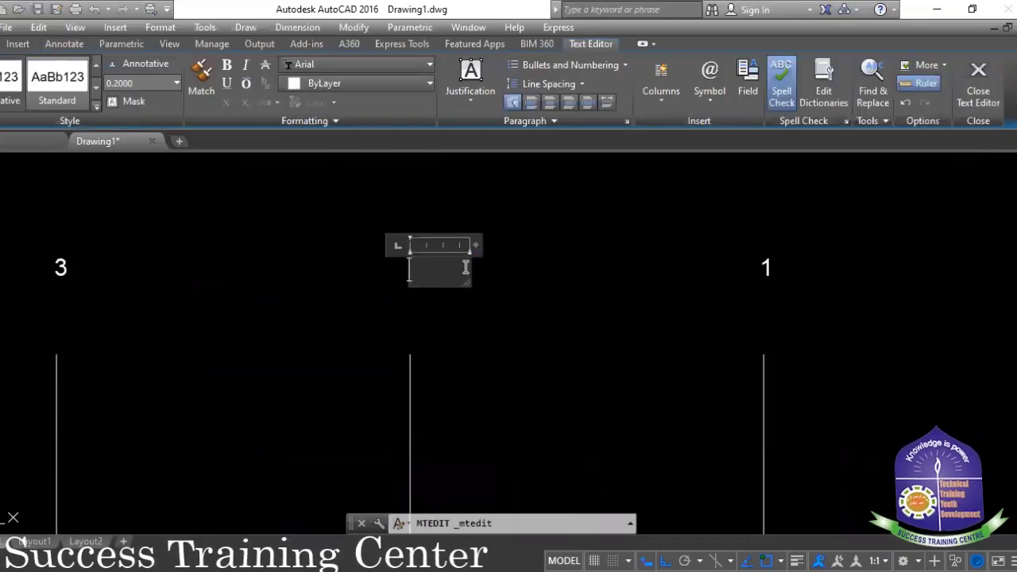
pyautogui.write('4')
pyautogui.click(517, 281)
pyautogui.scroll(-2, 527, 263)
pyautogui.scroll(6, 527, 264)
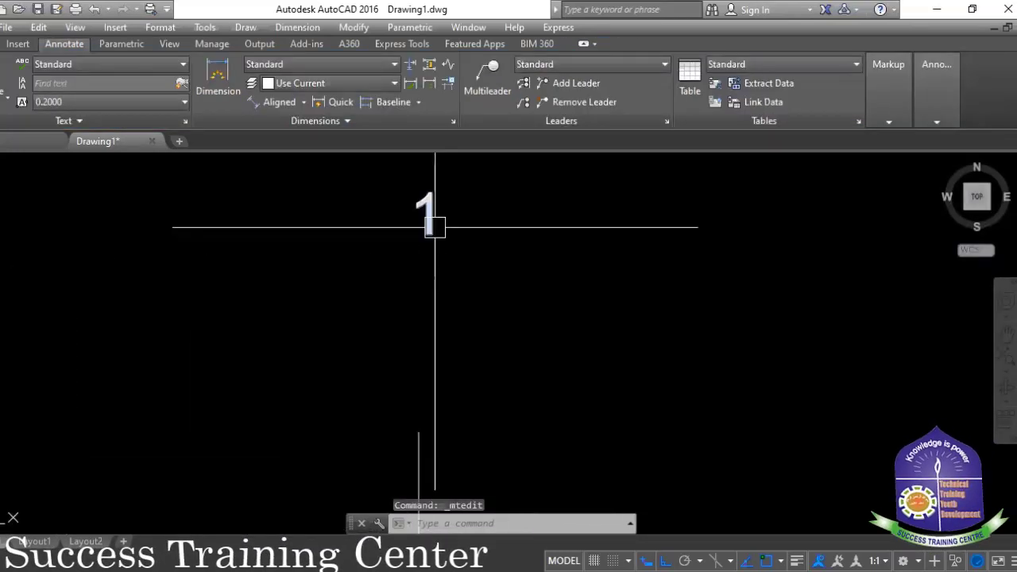
pyautogui.click(425, 211)
pyautogui.doubleClick(426, 212)
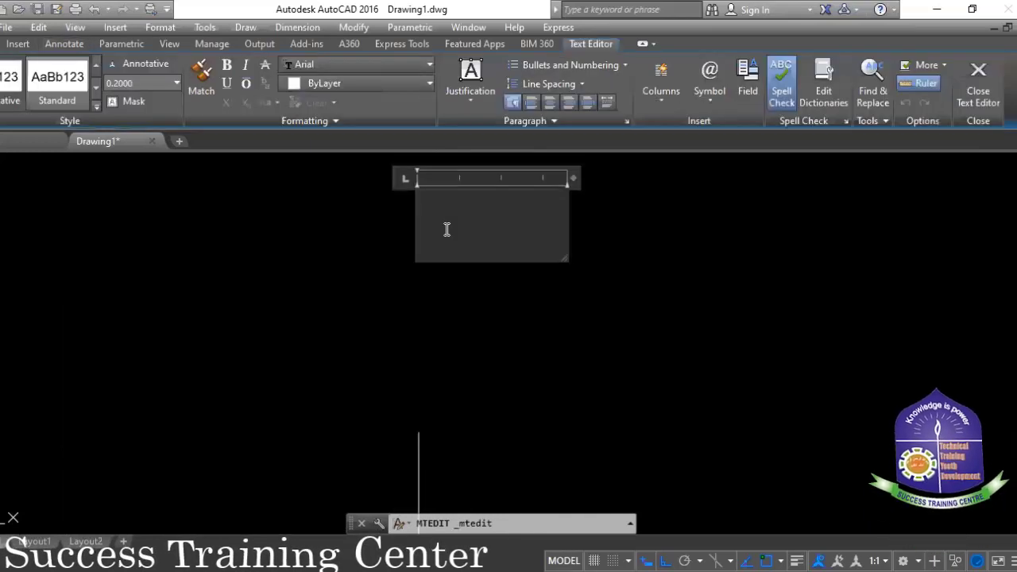
pyautogui.write('5')
pyautogui.click(596, 292)
pyautogui.scroll(-2, 596, 302)
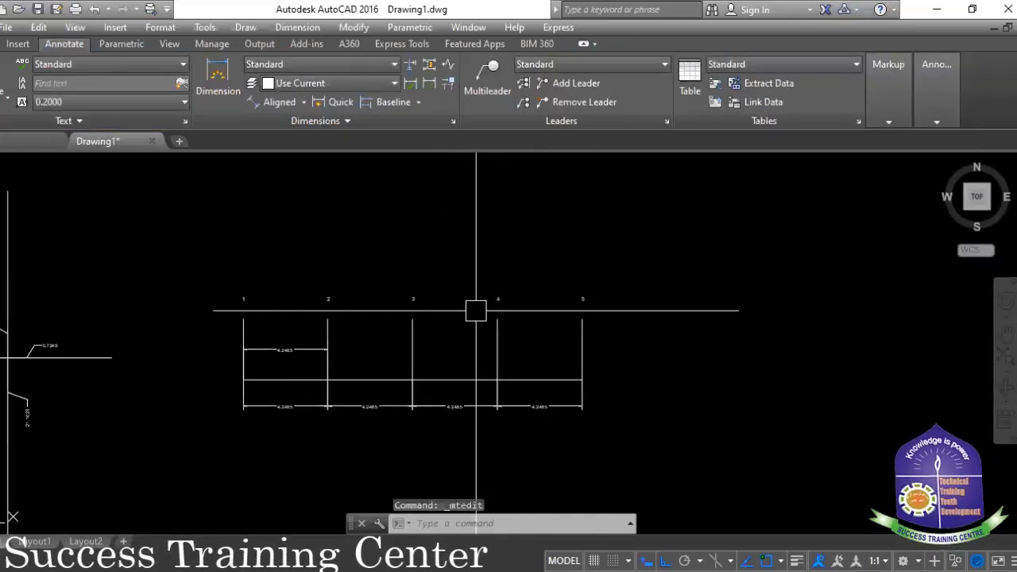
pyautogui.scroll(4, 310, 343)
pyautogui.scroll(2, 309, 343)
pyautogui.scroll(-4, 156, 235)
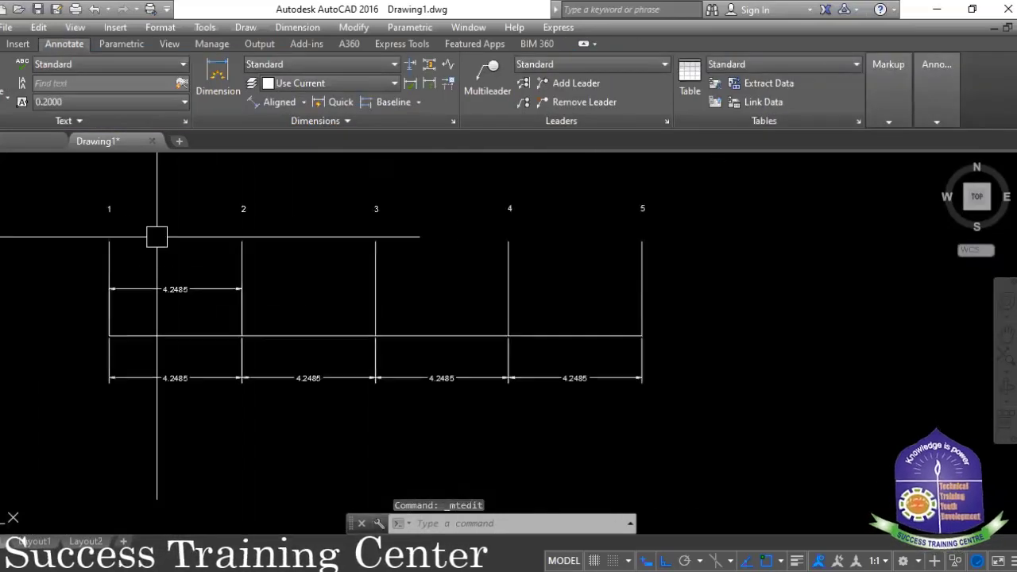
pyautogui.scroll(-2, 160, 249)
pyautogui.scroll(2, 140, 279)
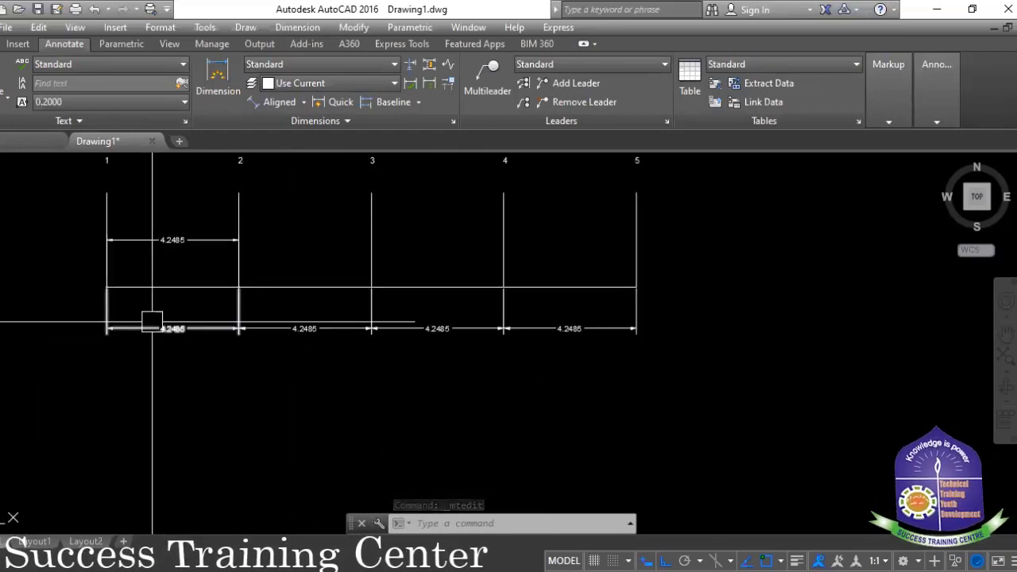
pyautogui.moveTo(150, 325); pyautogui.dragTo(151, 367, button='middle')
pyautogui.scroll(4, 103, 267)
pyautogui.scroll(-2, 159, 288)
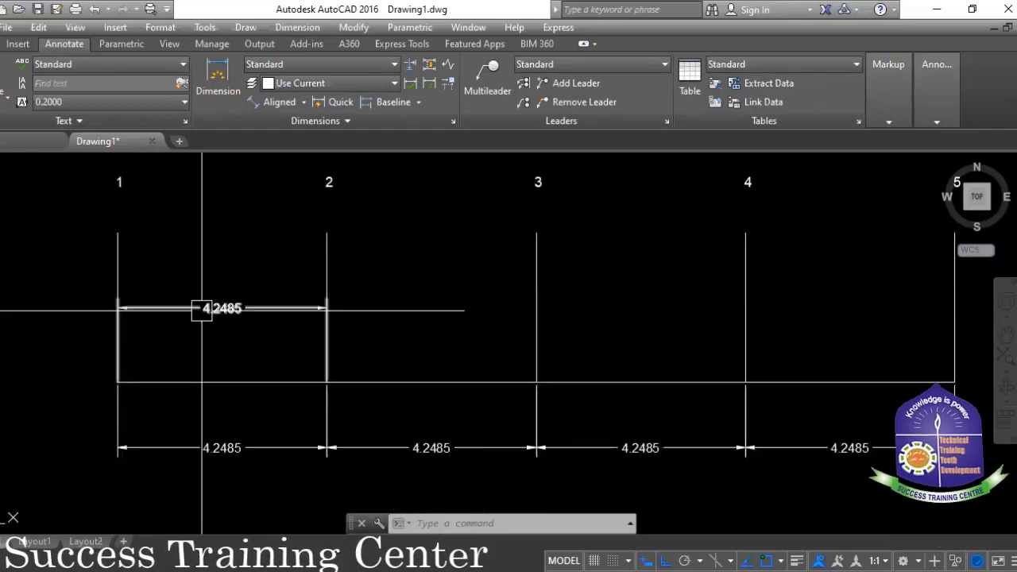
pyautogui.scroll(2, 218, 322)
pyautogui.scroll(1, 207, 359)
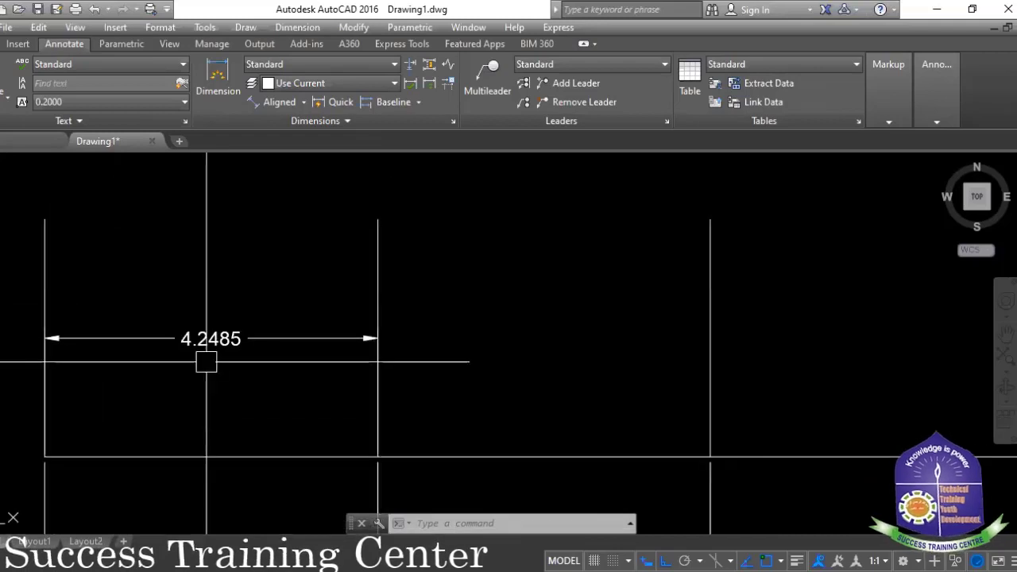
pyautogui.scroll(2, 191, 346)
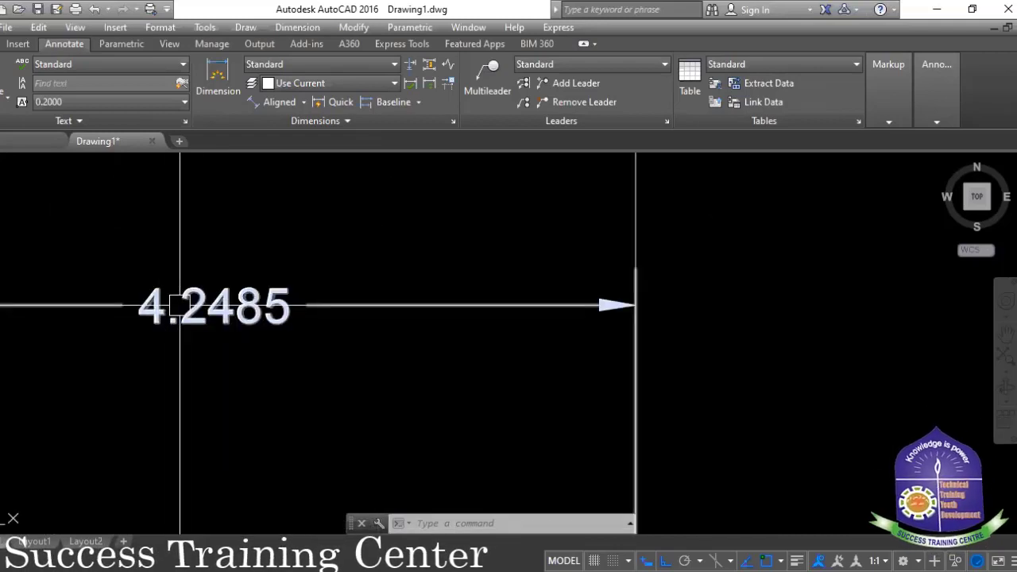
pyautogui.scroll(-5, 268, 291)
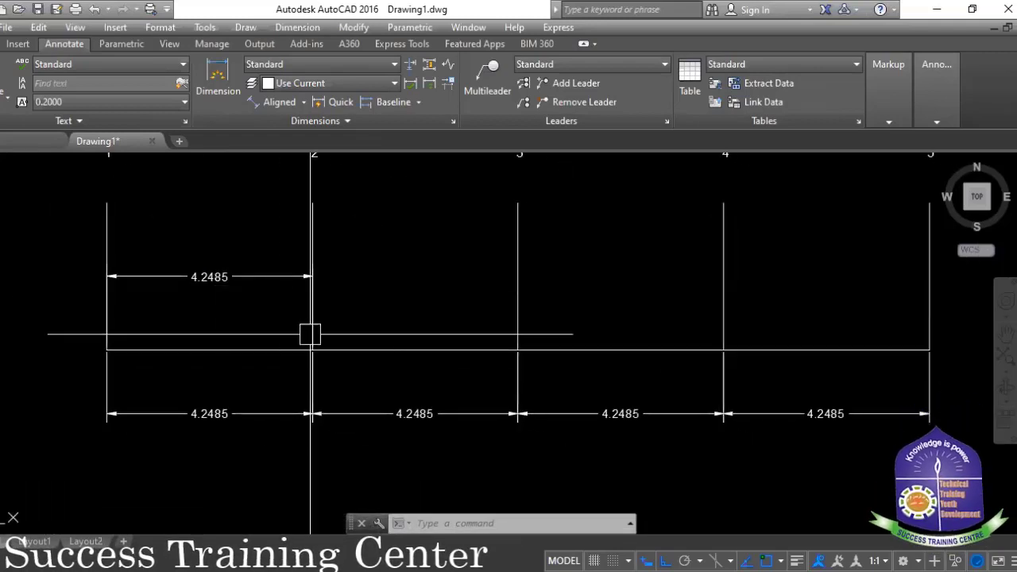
pyautogui.moveTo(313, 359); pyautogui.dragTo(302, 379, button='middle')
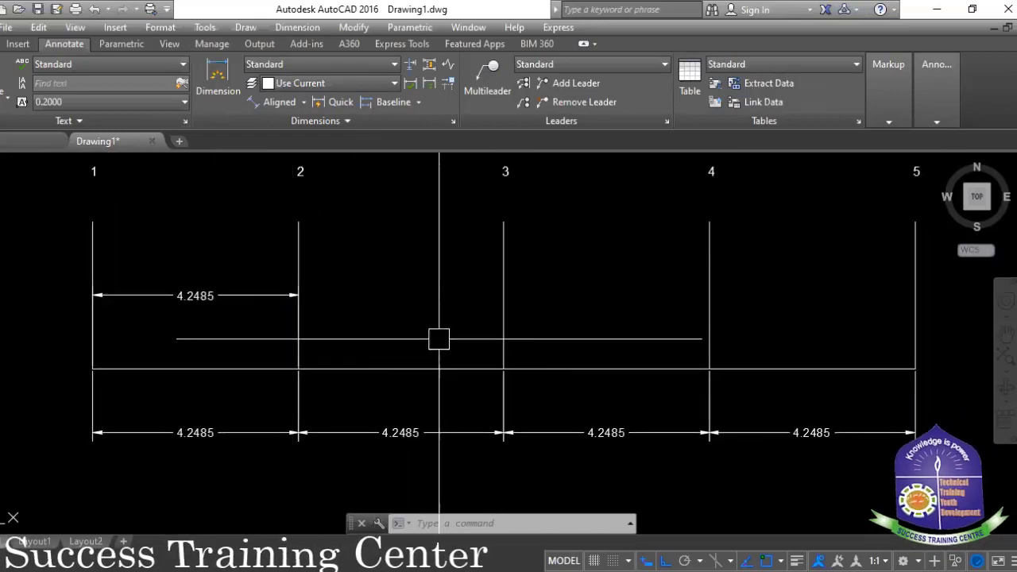
pyautogui.scroll(2, 295, 240)
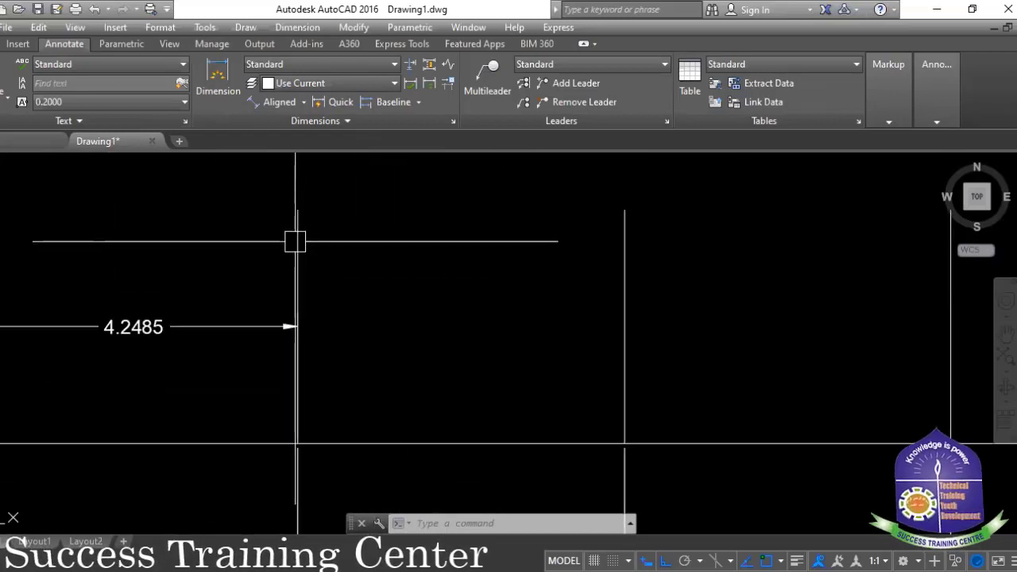
pyautogui.scroll(-4, 393, 309)
pyautogui.scroll(2, 440, 307)
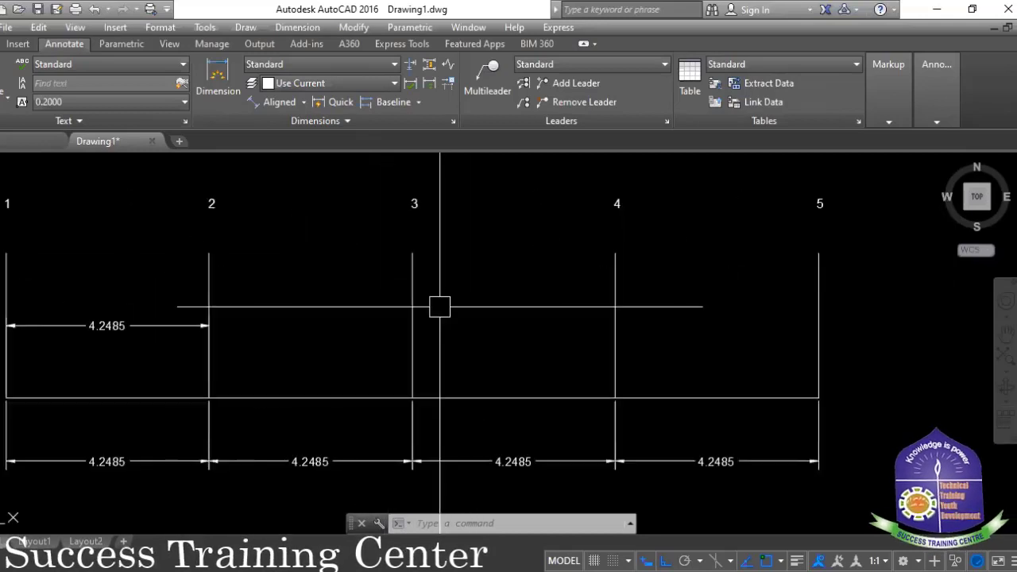
pyautogui.scroll(-2, 637, 331)
pyautogui.moveTo(628, 329); pyautogui.dragTo(567, 352, button='middle')
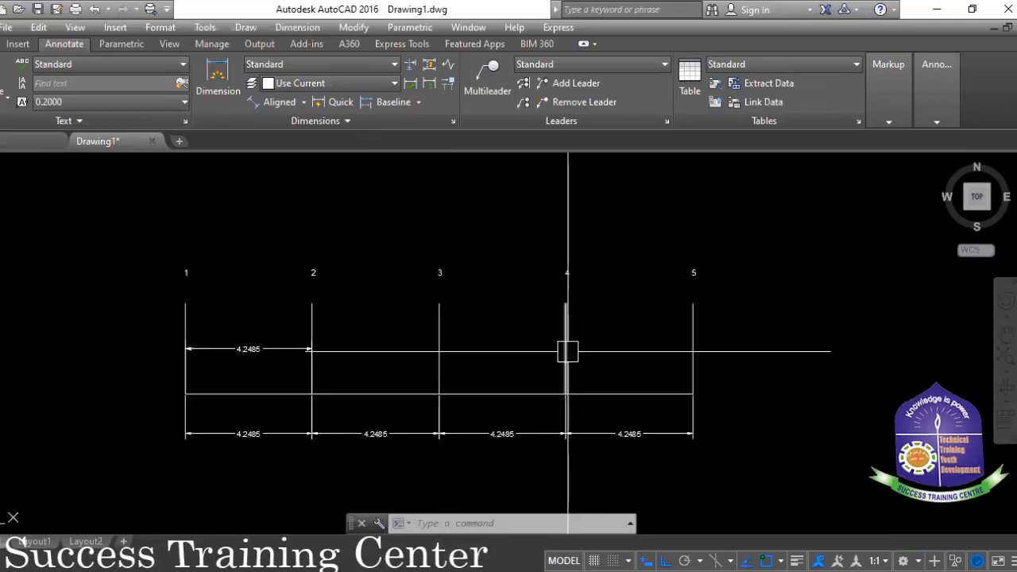
# - Stack baseline dimensions from line 1 to lines 3, 4 and 5 (8.4970, 12.7456, 16.9941)
pyautogui.click(418, 102)
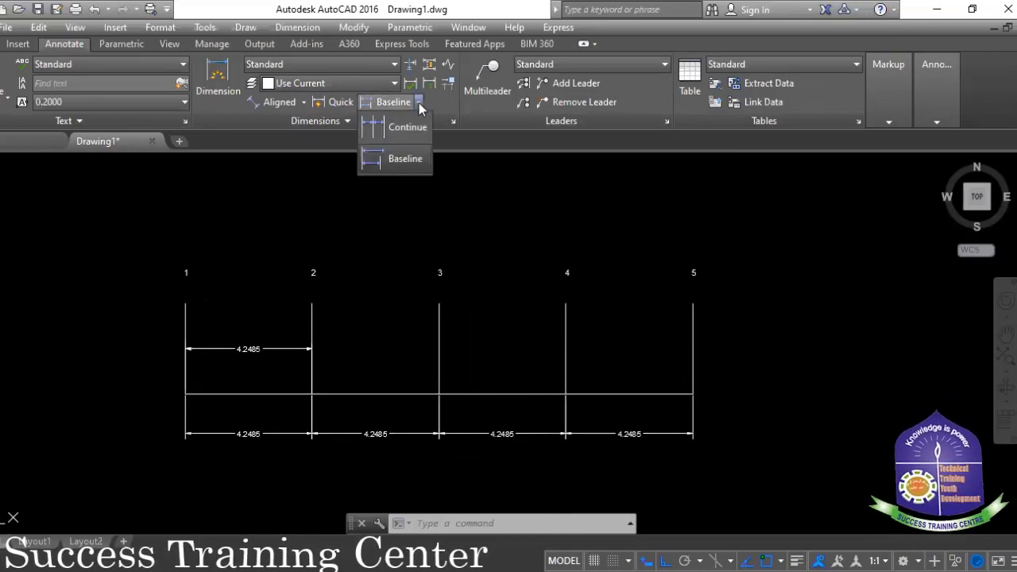
pyautogui.click(395, 159)
pyautogui.scroll(4, 439, 393)
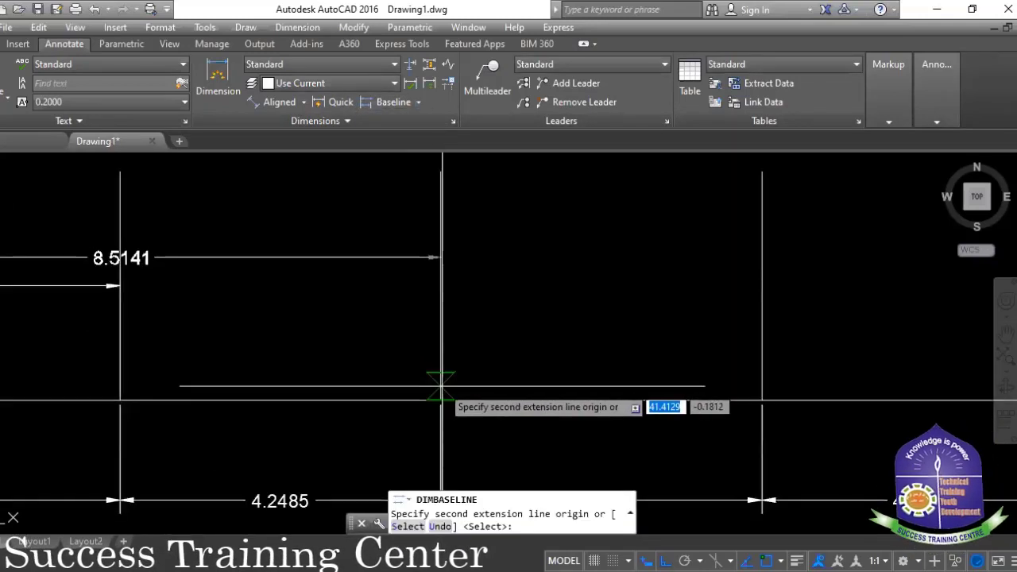
pyautogui.click(441, 400)
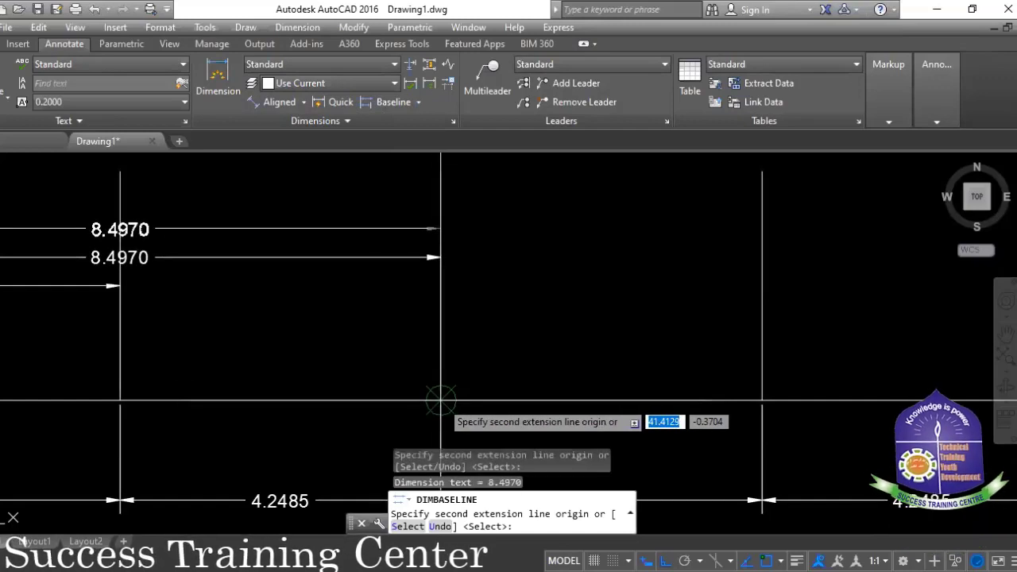
pyautogui.scroll(-4, 421, 399)
pyautogui.scroll(3, 190, 400)
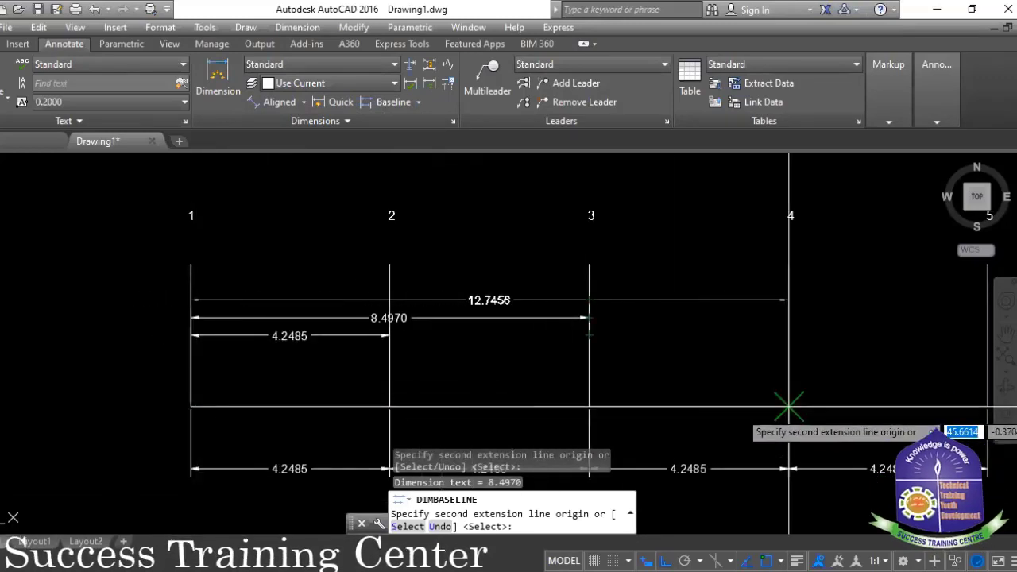
pyautogui.click(789, 406)
pyautogui.moveTo(677, 398); pyautogui.dragTo(520, 386, button='middle')
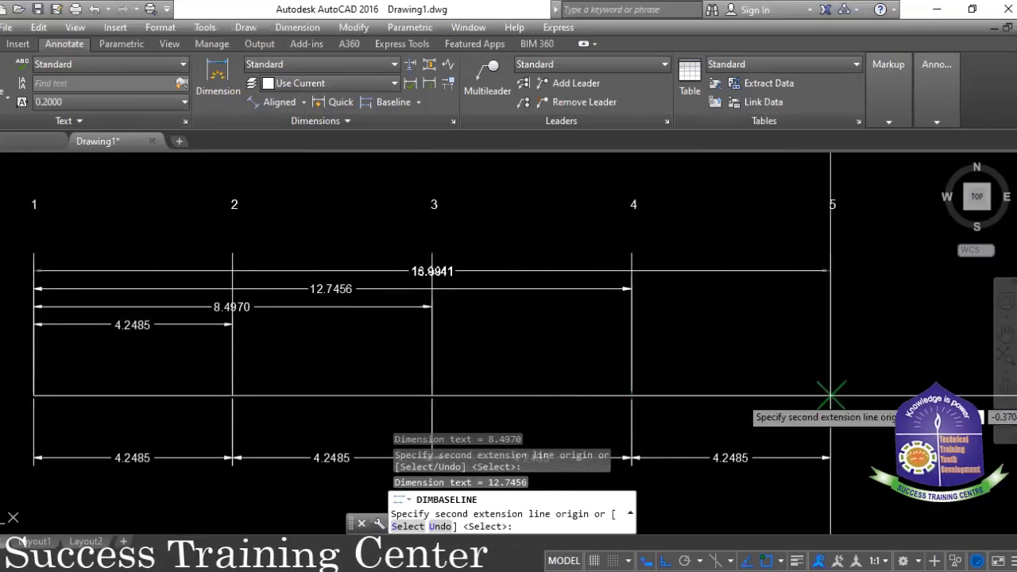
pyautogui.click(830, 395)
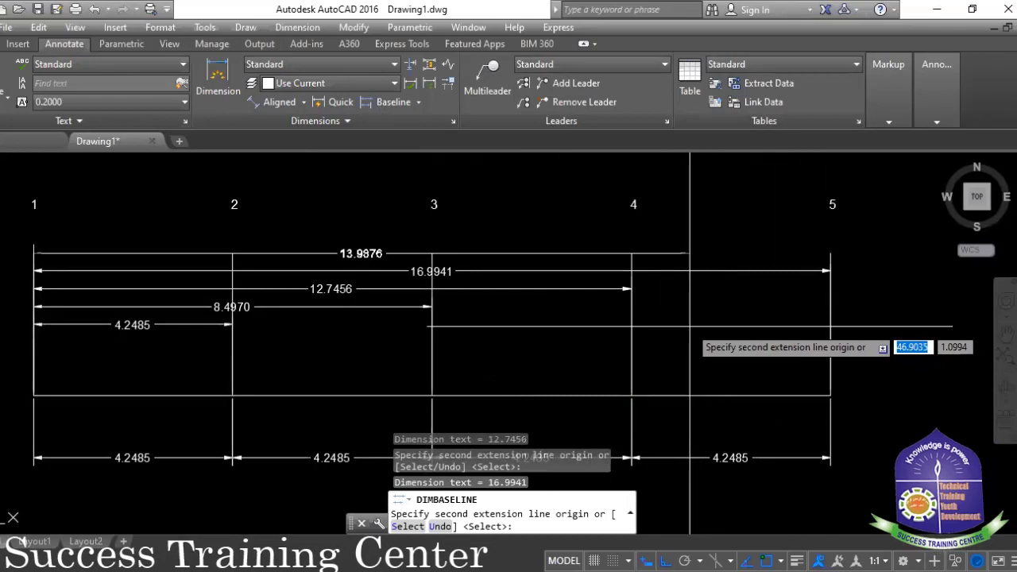
pyautogui.press('Escape')
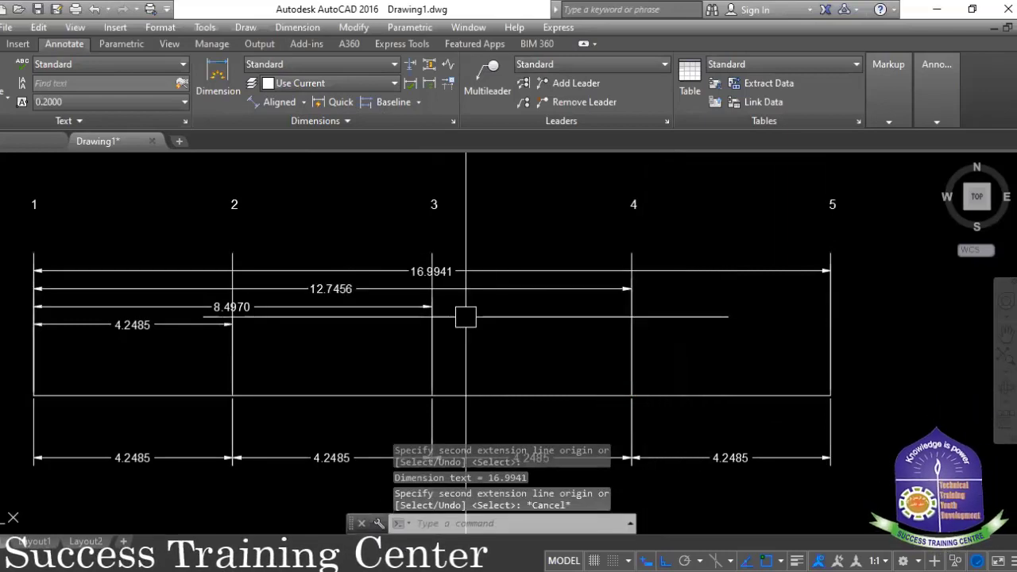
pyautogui.scroll(2, 358, 271)
pyautogui.scroll(-8, 382, 271)
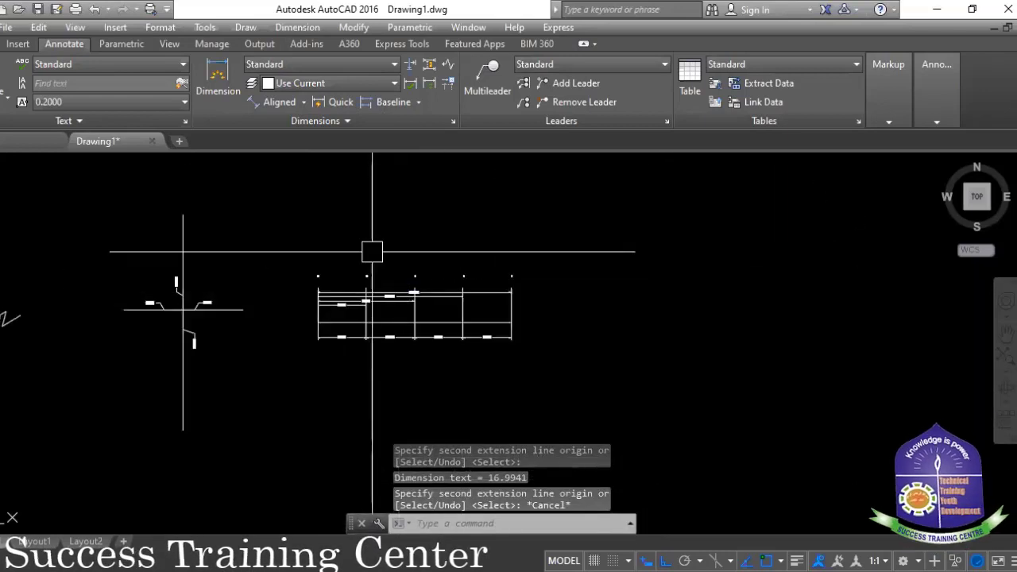
pyautogui.click(411, 69)
pyautogui.scroll(8, 488, 295)
pyautogui.scroll(-4, 398, 274)
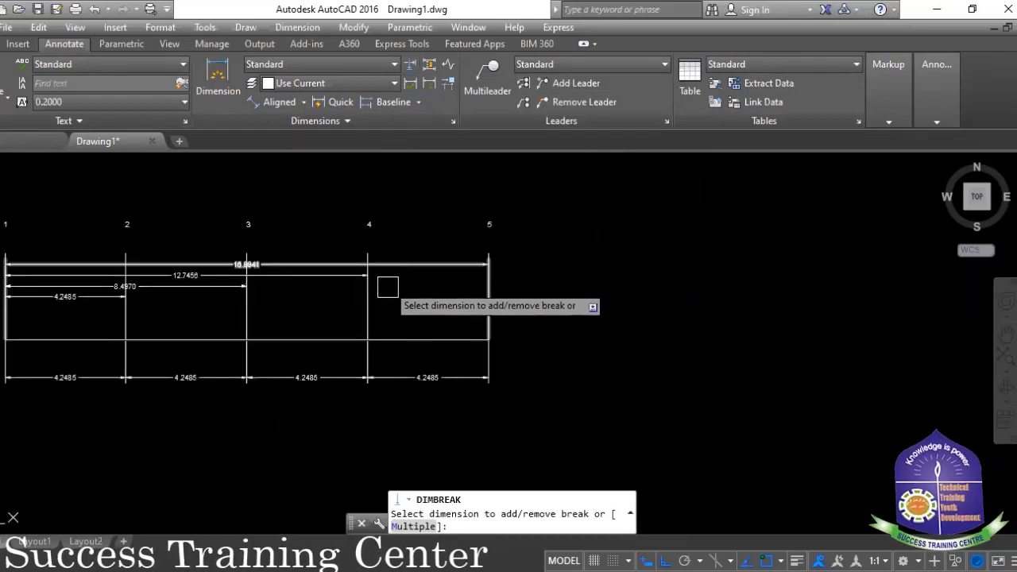
pyautogui.click(318, 340)
pyautogui.click(326, 310)
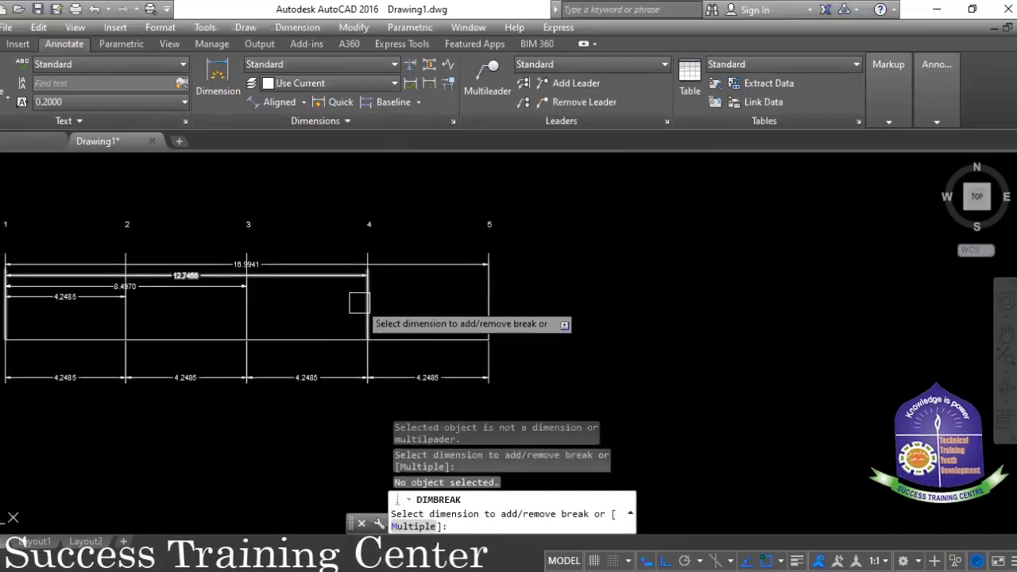
pyautogui.press('Escape')
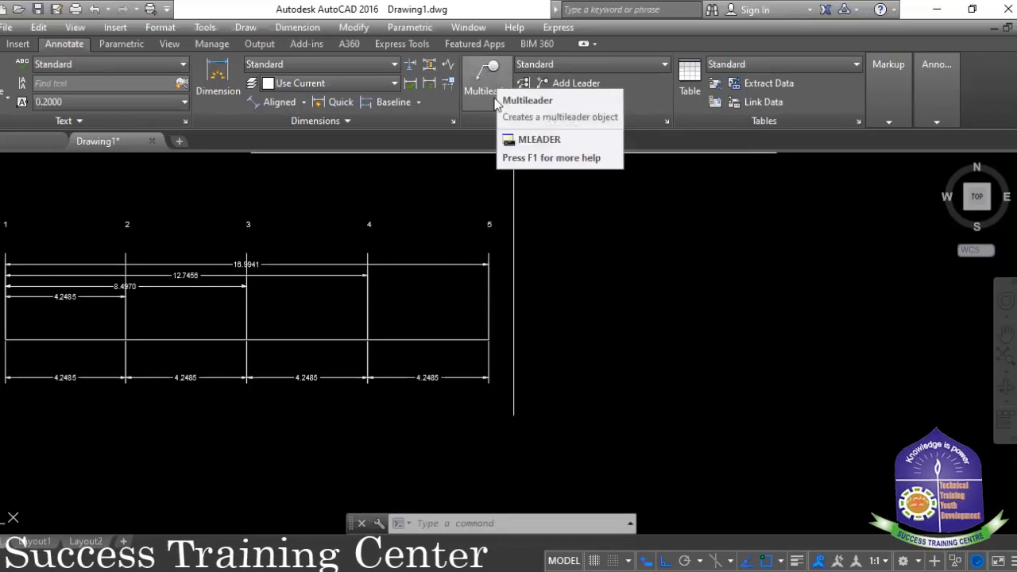
pyautogui.press('Escape')
pyautogui.press('Escape')
pyautogui.scroll(-4, 442, 279)
pyautogui.moveTo(441, 280); pyautogui.dragTo(386, 278, button='middle')
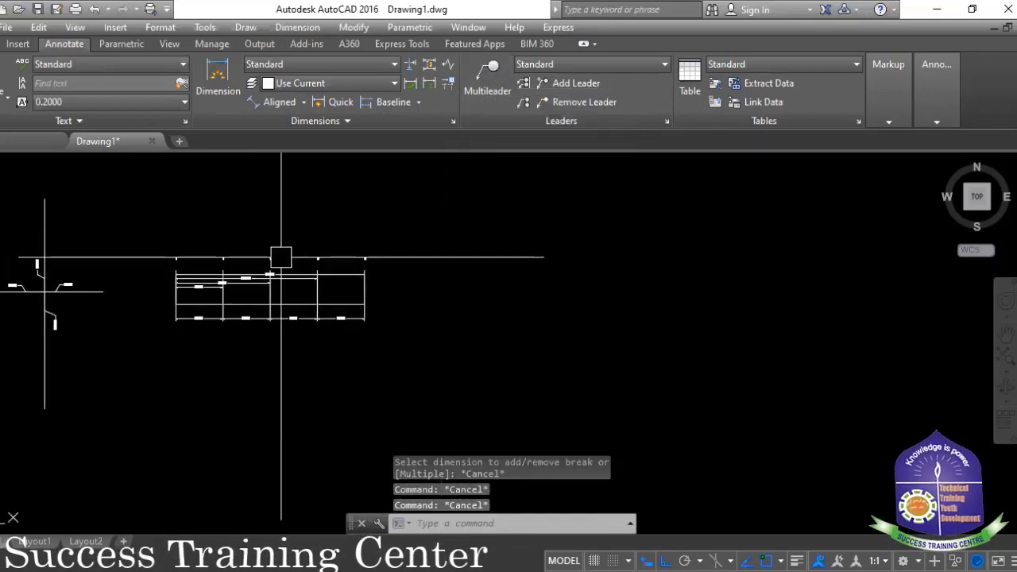
pyautogui.scroll(4, 310, 263)
pyautogui.moveTo(454, 308); pyautogui.dragTo(421, 300, button='middle')
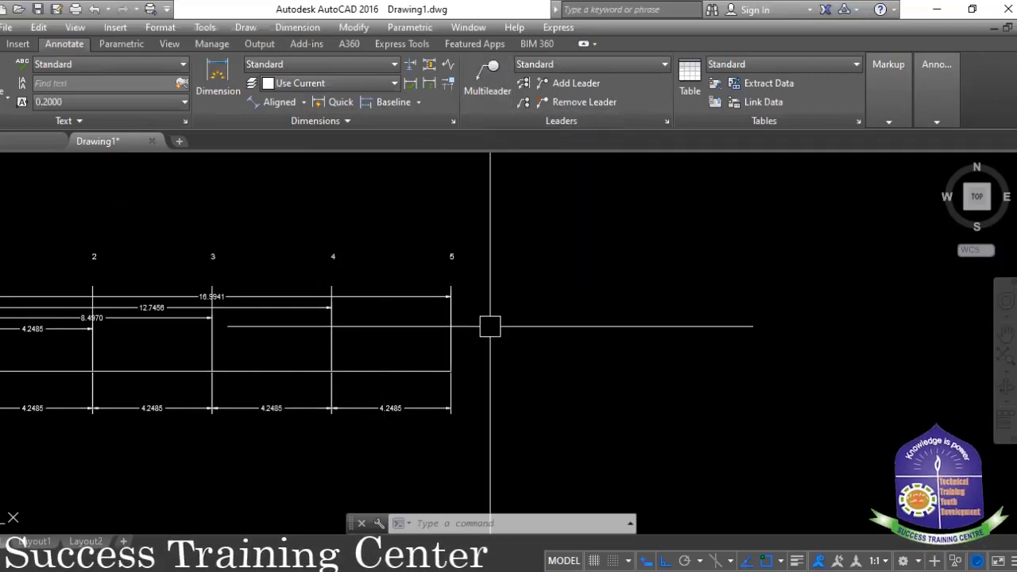
pyautogui.scroll(4, 450, 326)
pyautogui.scroll(-4, 477, 290)
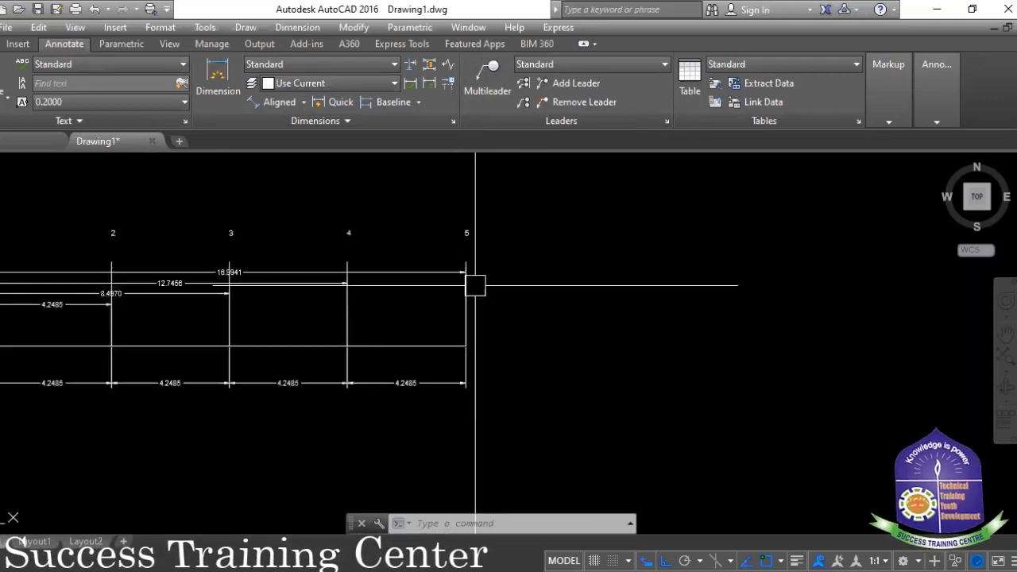
pyautogui.moveTo(506, 188); pyautogui.dragTo(495, 208, button='middle')
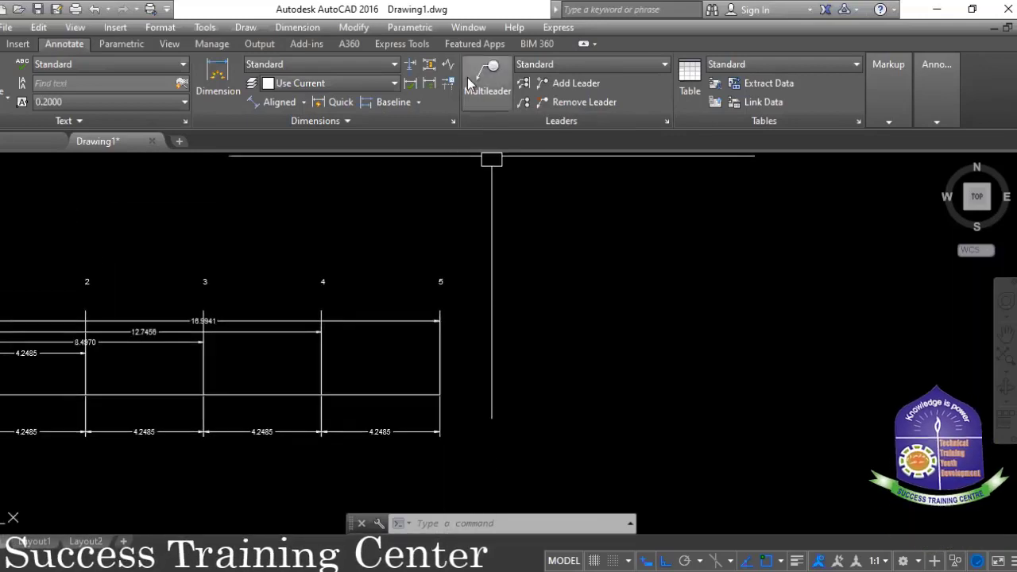
pyautogui.scroll(2, 450, 370)
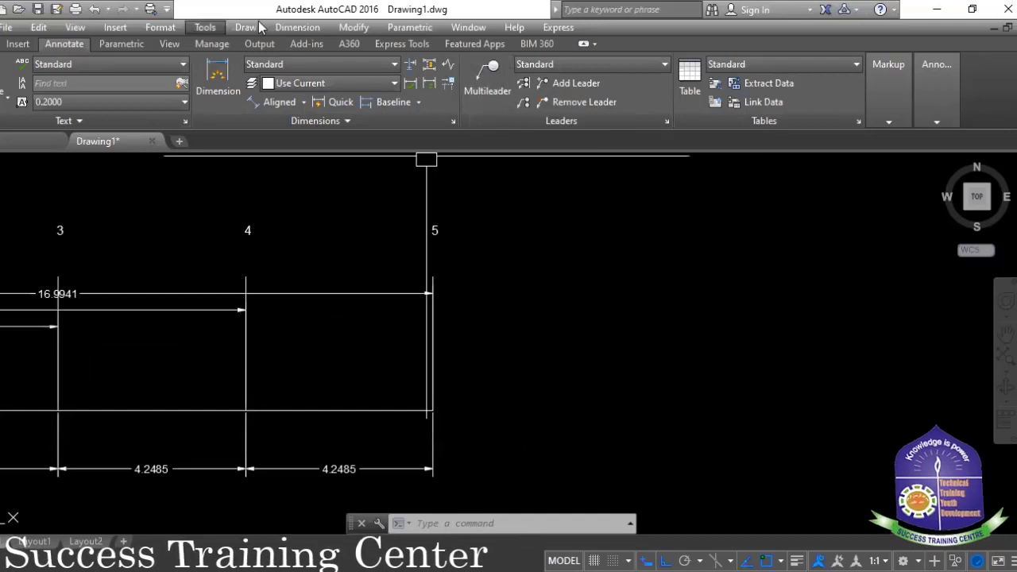
# - Dimension line 5 from its top to bottom endpoint, placing the vertical 4.5326 dimension beside it
pyautogui.click(217, 69)
pyautogui.scroll(3, 458, 311)
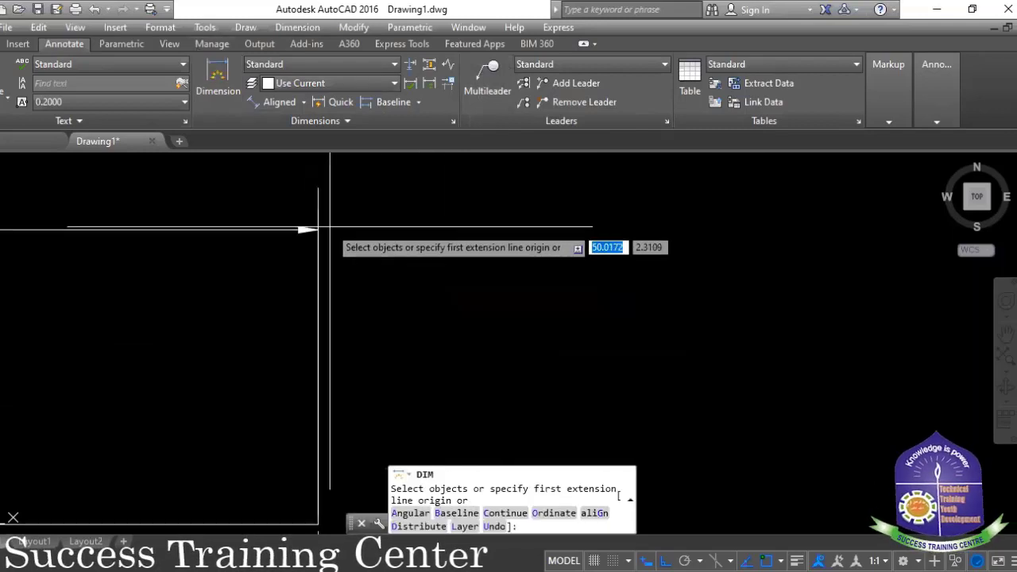
pyautogui.click(318, 189)
pyautogui.scroll(-2, 326, 206)
pyautogui.scroll(-2, 341, 294)
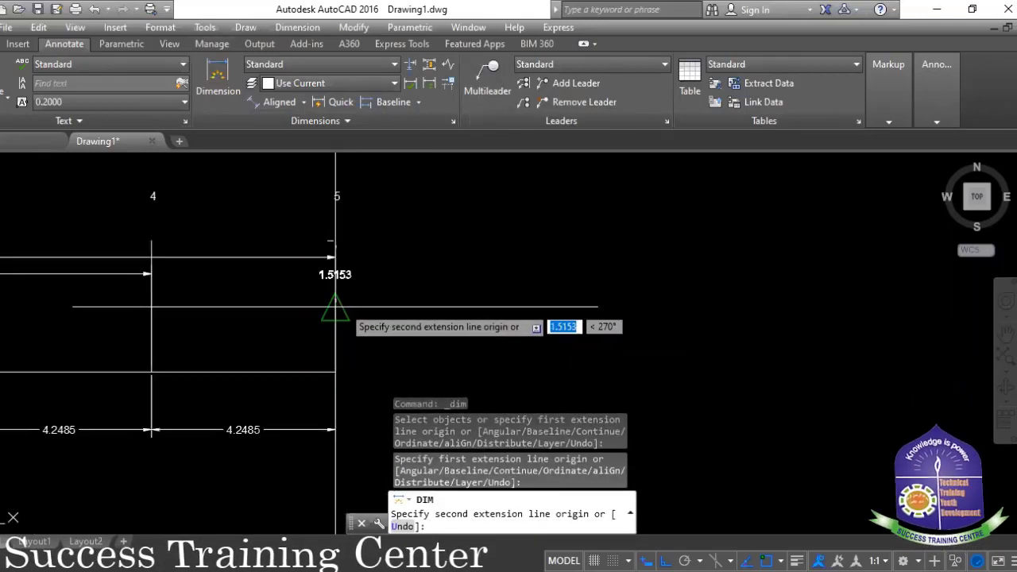
pyautogui.scroll(3, 334, 414)
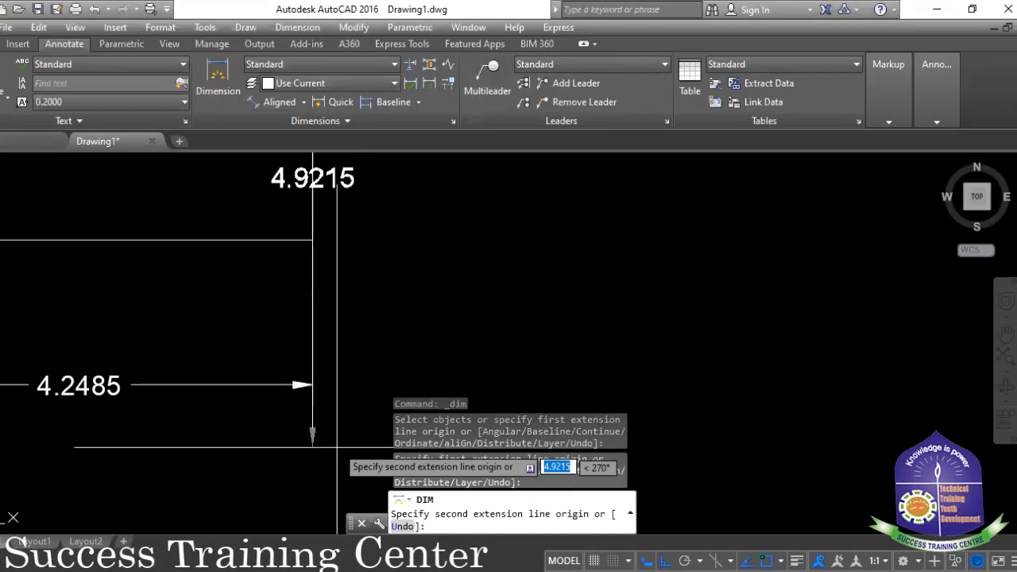
pyautogui.click(306, 396)
pyautogui.scroll(-3, 311, 395)
pyautogui.click(361, 373)
# - Look over the new 4.5326 dimension, end the command and window-select it
pyautogui.scroll(3, 380, 310)
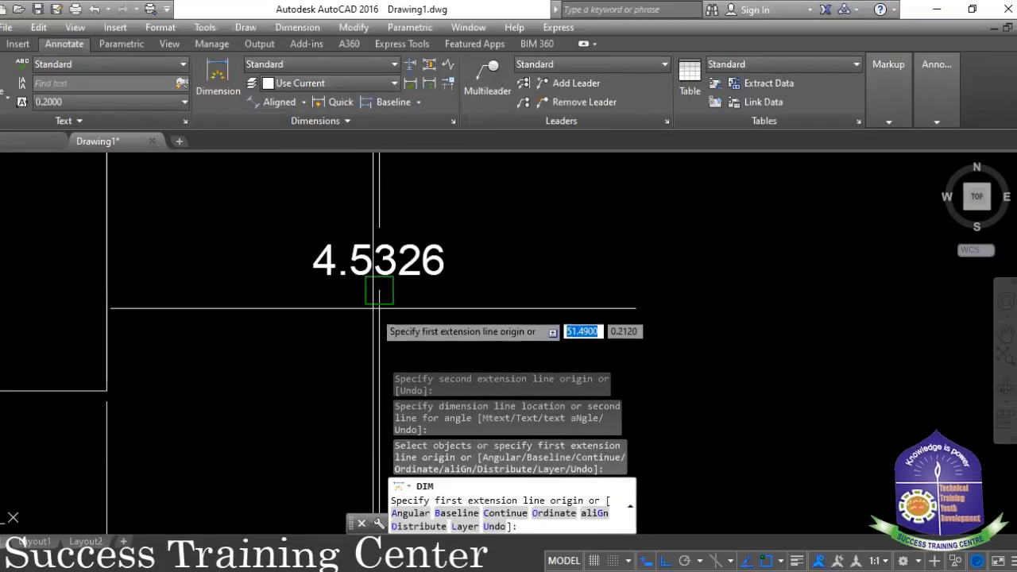
pyautogui.scroll(-3, 341, 294)
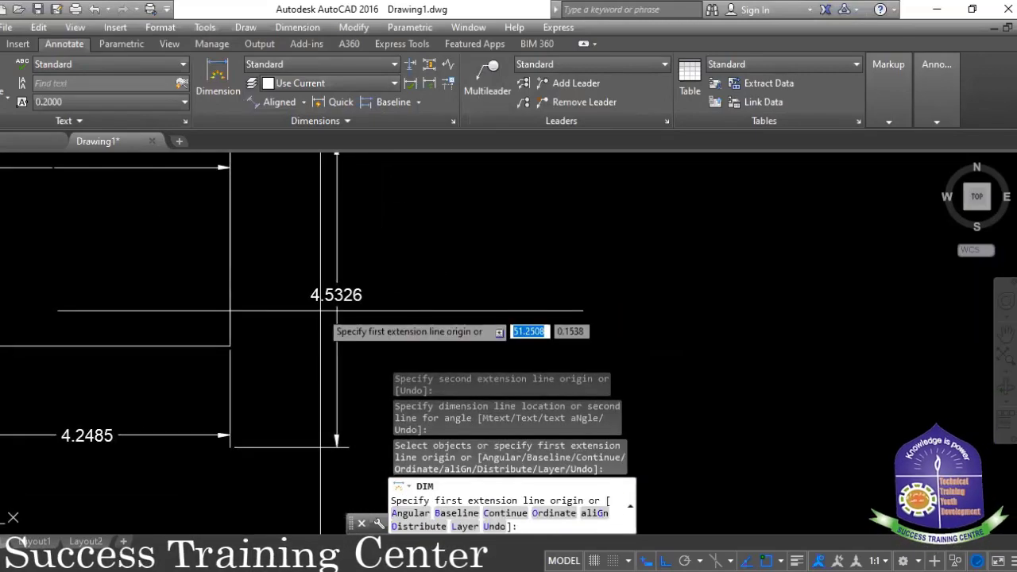
pyautogui.moveTo(328, 308); pyautogui.dragTo(313, 326, button='middle')
pyautogui.scroll(3, 313, 326)
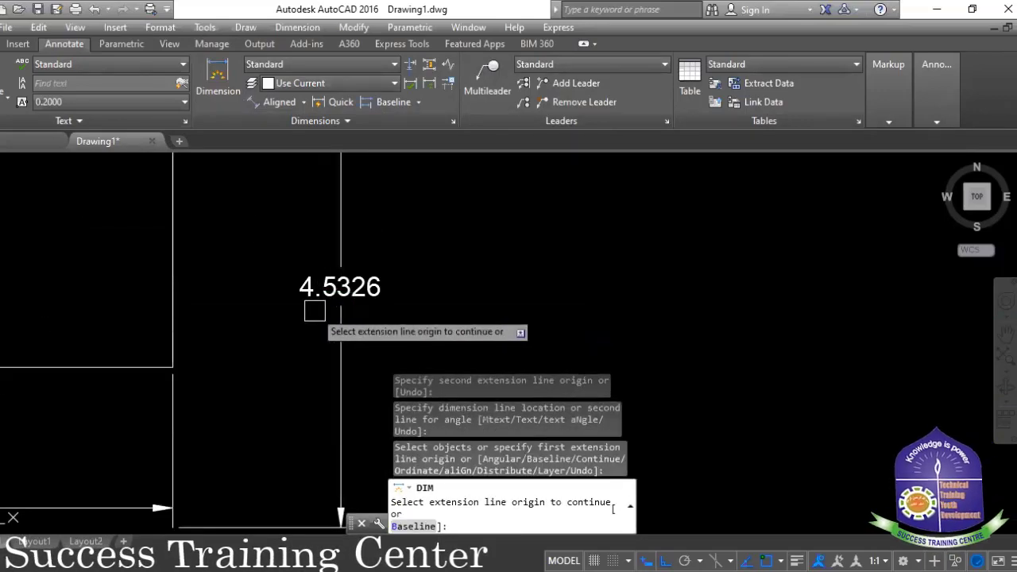
pyautogui.press('Escape')
pyautogui.click(407, 224)
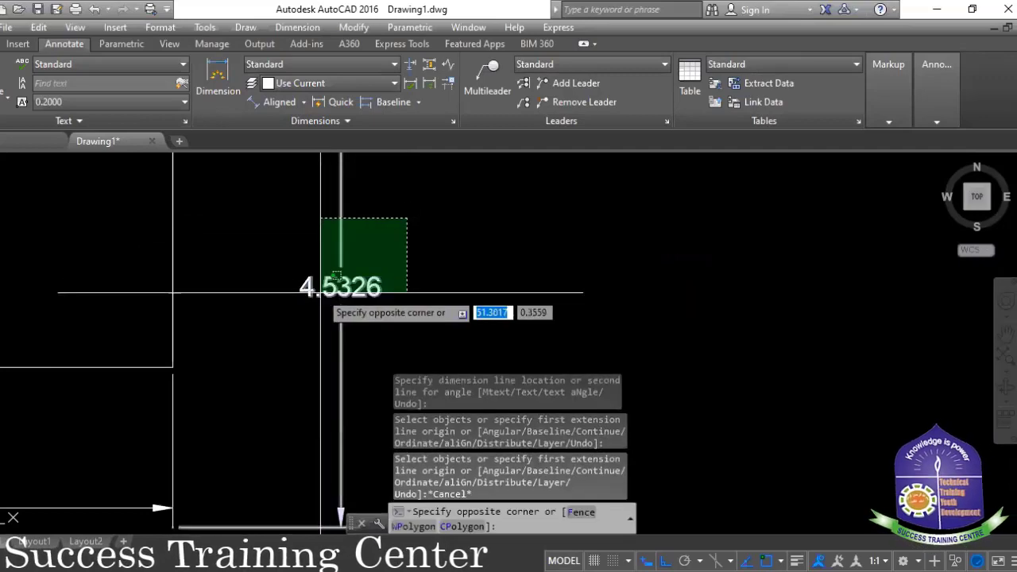
pyautogui.click(306, 308)
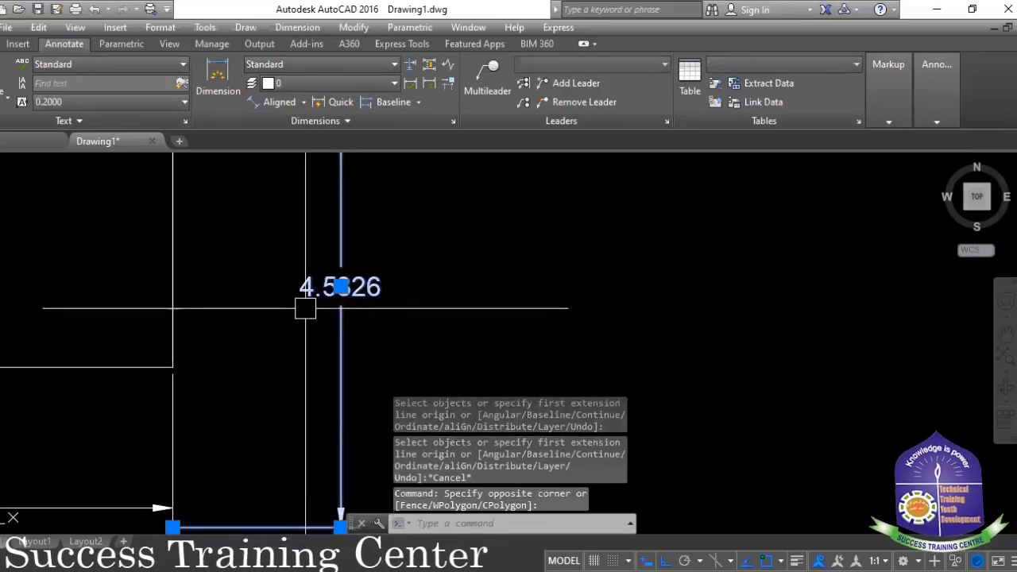
# - Add a multileader pointing at line 5 with the note 'All line is 4.3248mm'
pyautogui.press('Escape')
pyautogui.scroll(-3, 262, 305)
pyautogui.click(487, 80)
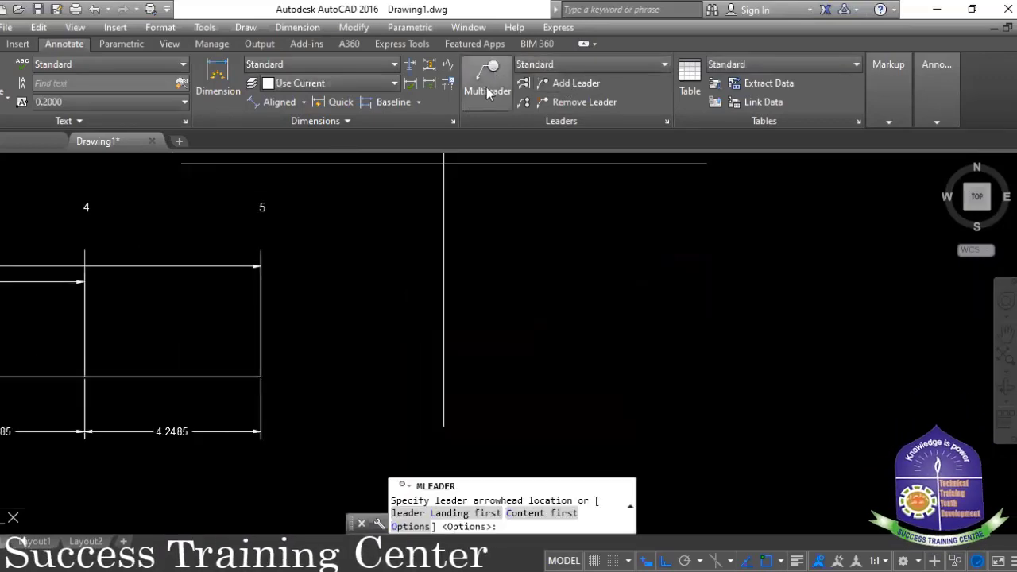
pyautogui.scroll(2, 266, 298)
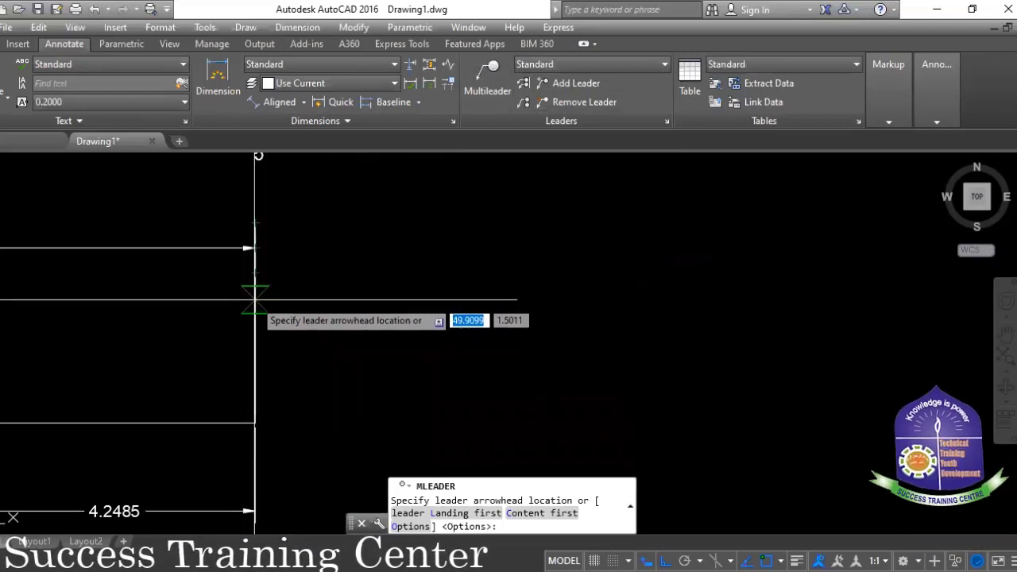
pyautogui.click(254, 300)
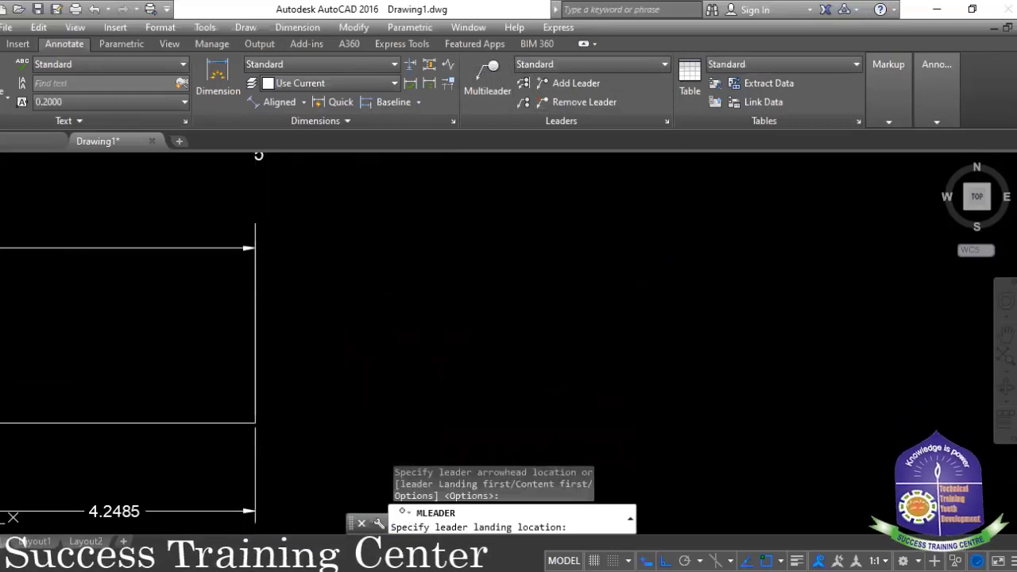
pyautogui.click(363, 294)
pyautogui.scroll(5, 262, 311)
pyautogui.scroll(-2, 272, 288)
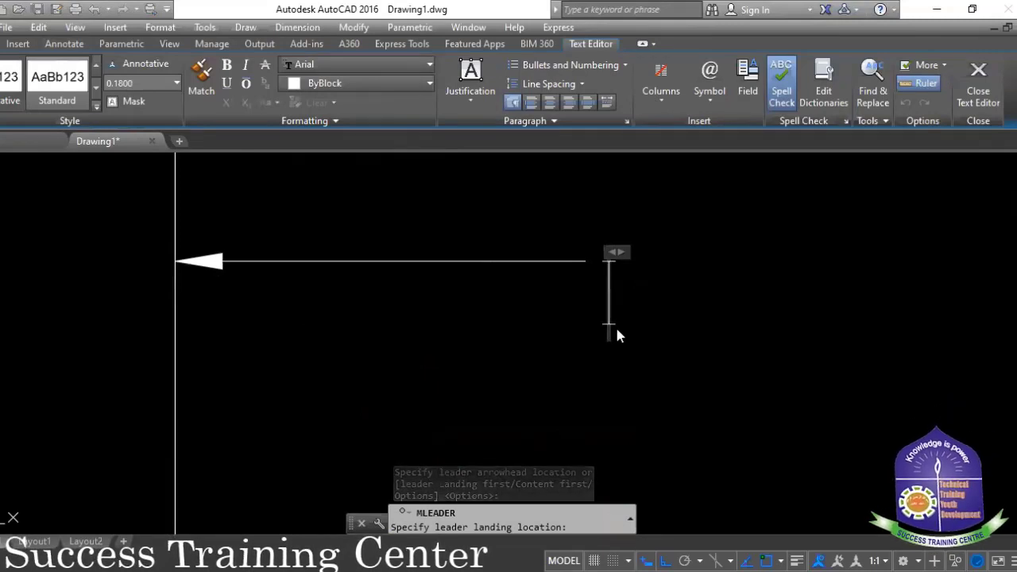
pyautogui.write('All li')
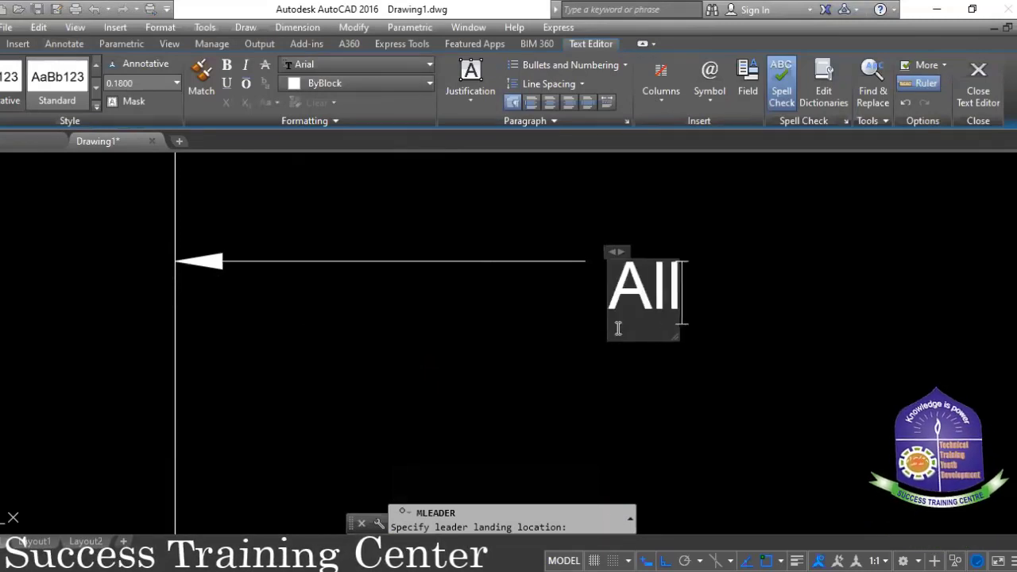
pyautogui.write('ne is ')
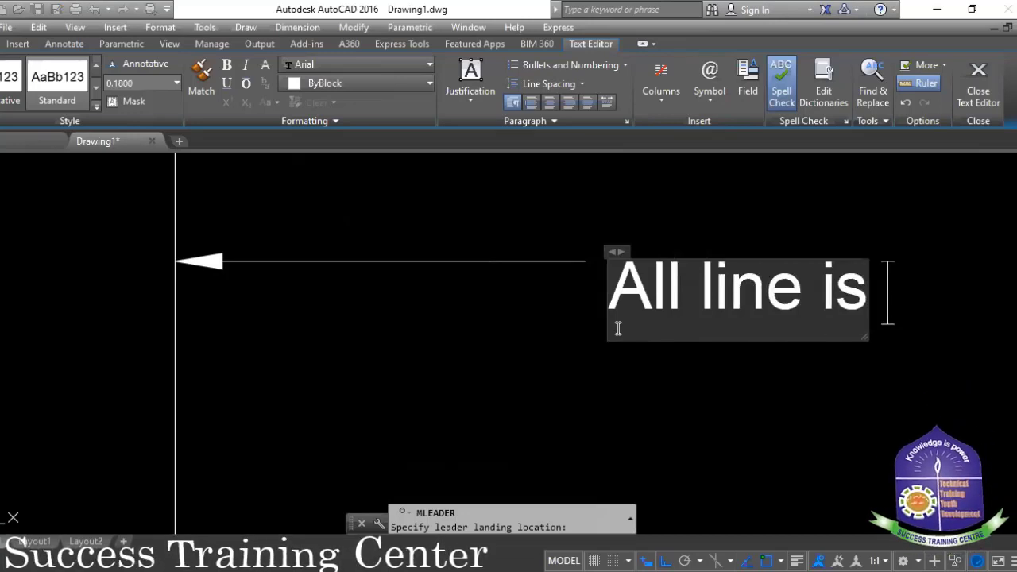
pyautogui.write('4.')
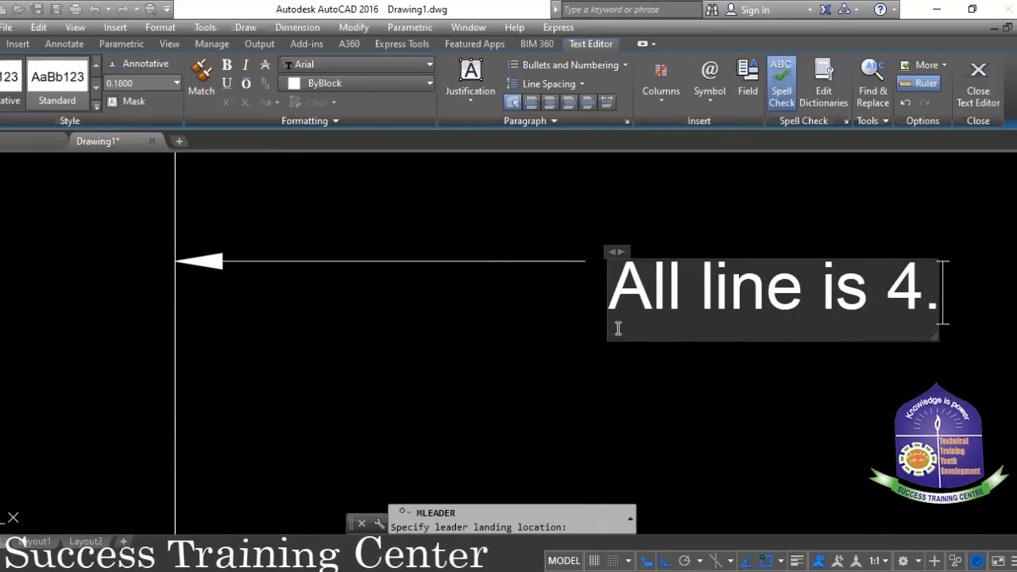
pyautogui.write('3248')
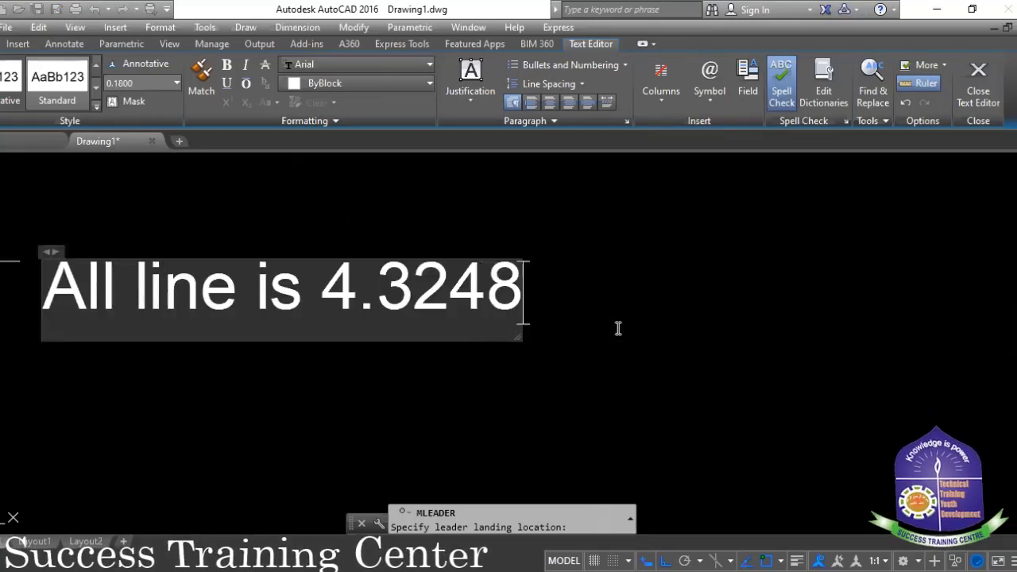
pyautogui.press('BackSpace')
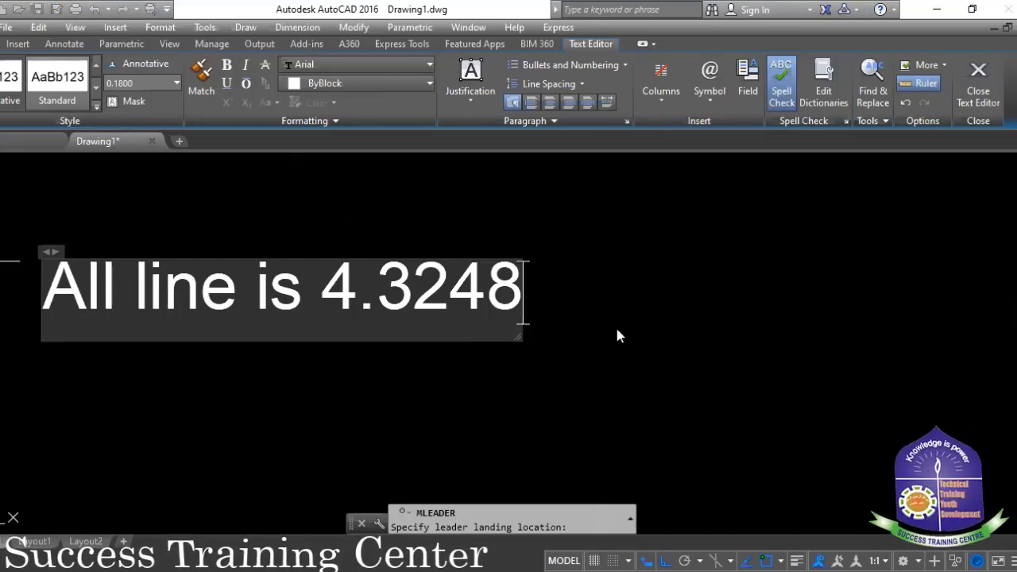
pyautogui.write('mm')
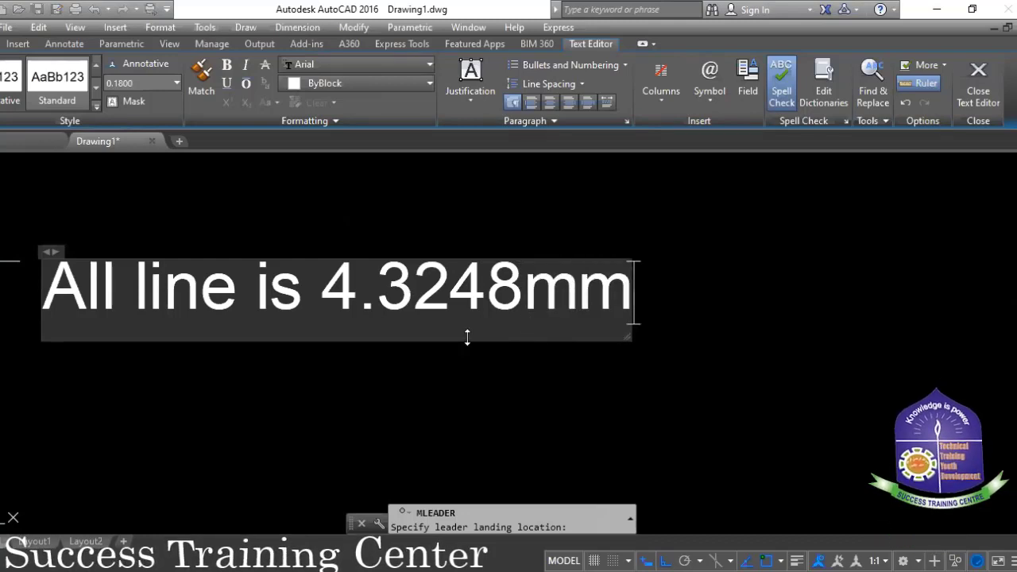
pyautogui.click(419, 373)
pyautogui.scroll(-2, 419, 374)
# - Move the multileader's arrowhead up and shift its landing further left
pyautogui.click(272, 333)
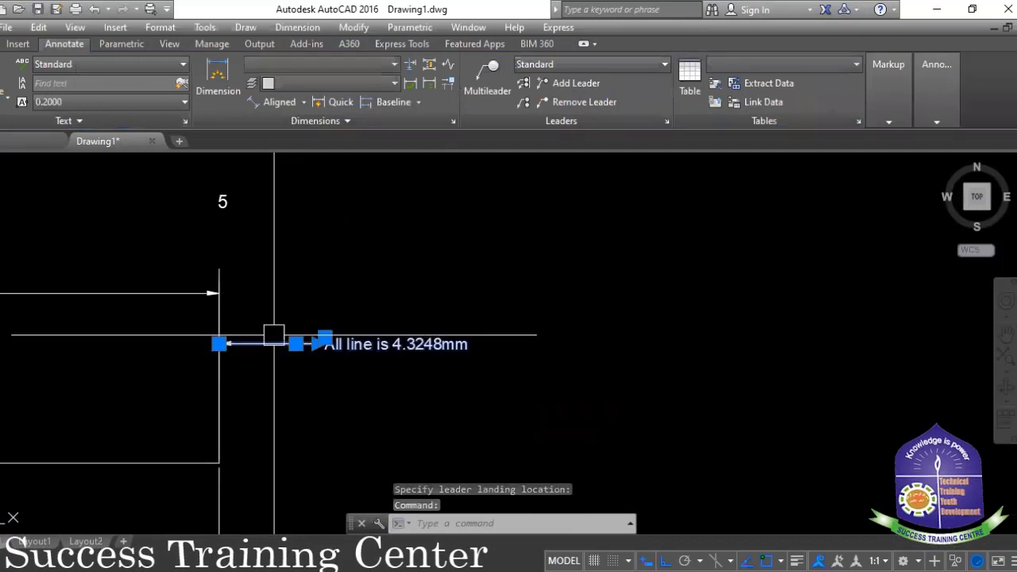
pyautogui.scroll(4, 312, 337)
pyautogui.scroll(4, 312, 338)
pyautogui.click(143, 379)
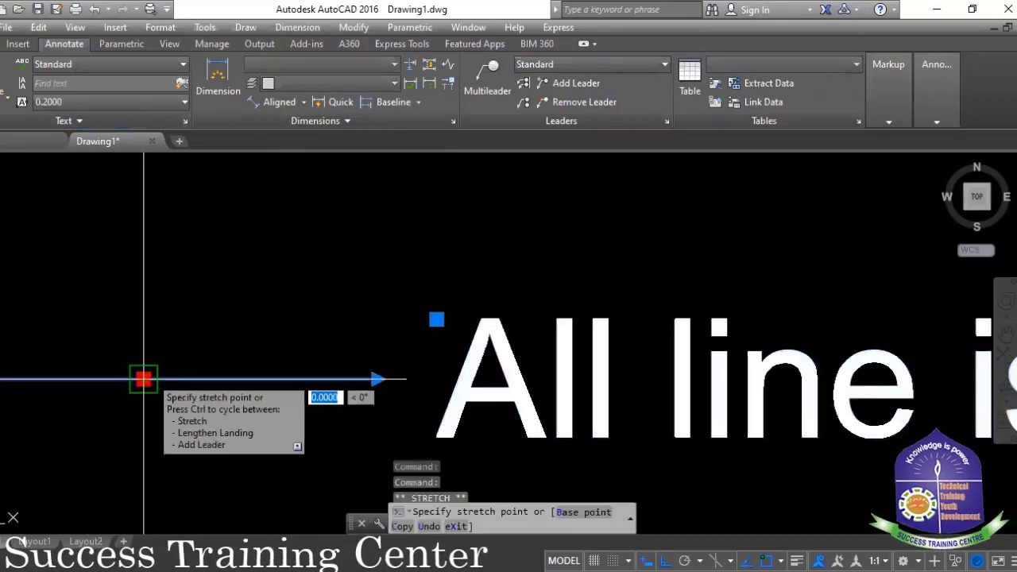
pyautogui.click(159, 239)
pyautogui.scroll(-5, 159, 238)
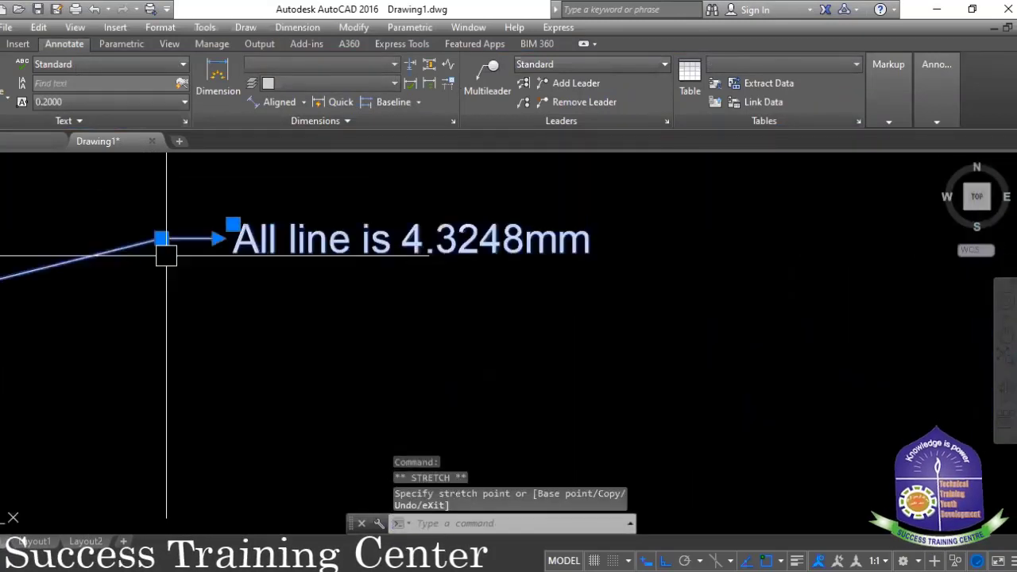
pyautogui.scroll(2, 286, 295)
pyautogui.click(280, 275)
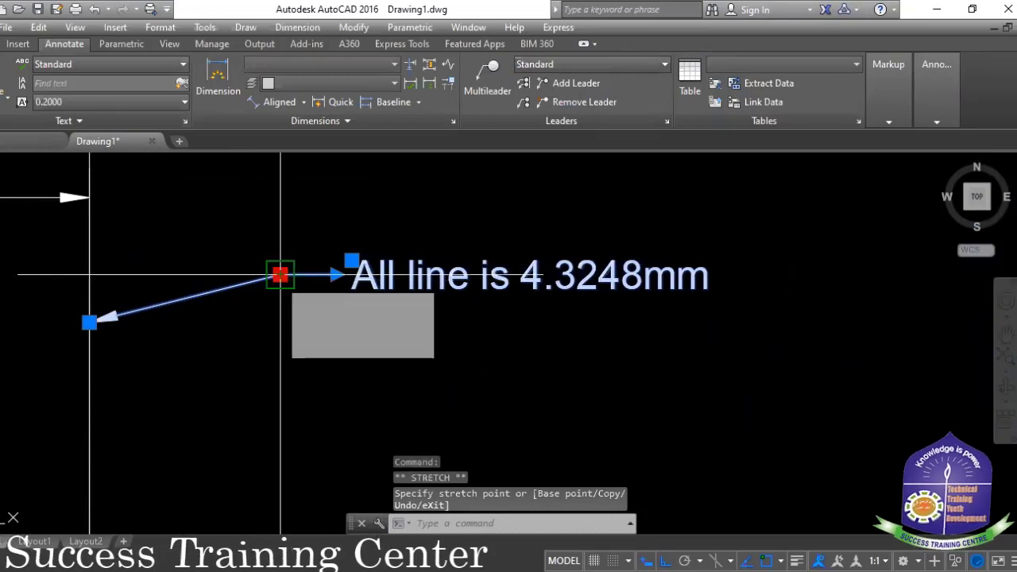
pyautogui.click(200, 244)
# - Reposition the note text, clear the grips, and reselect the multileader
pyautogui.scroll(3, 250, 277)
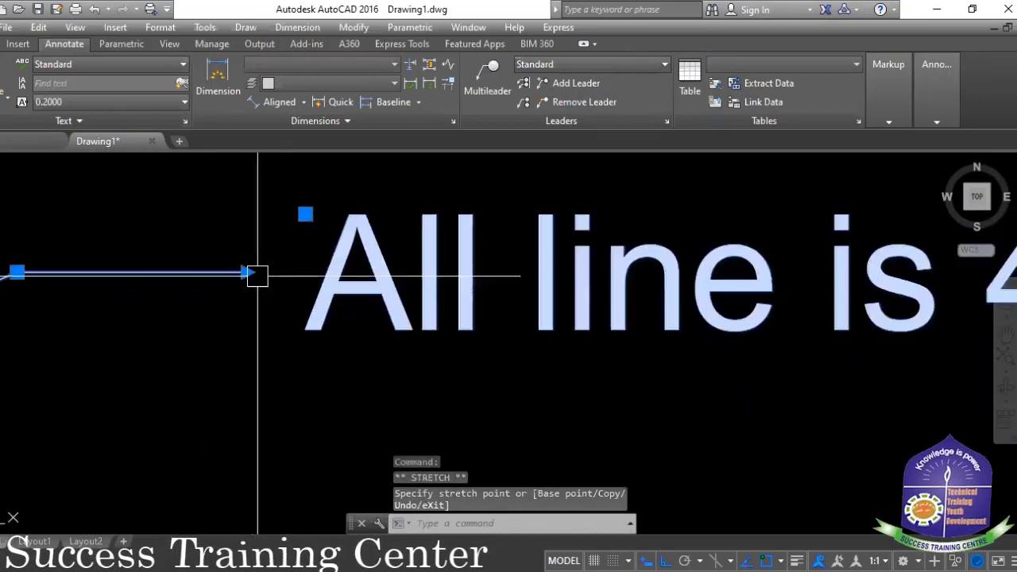
pyautogui.click(305, 214)
pyautogui.click(305, 215)
pyautogui.scroll(-3, 305, 215)
pyautogui.scroll(-2, 307, 227)
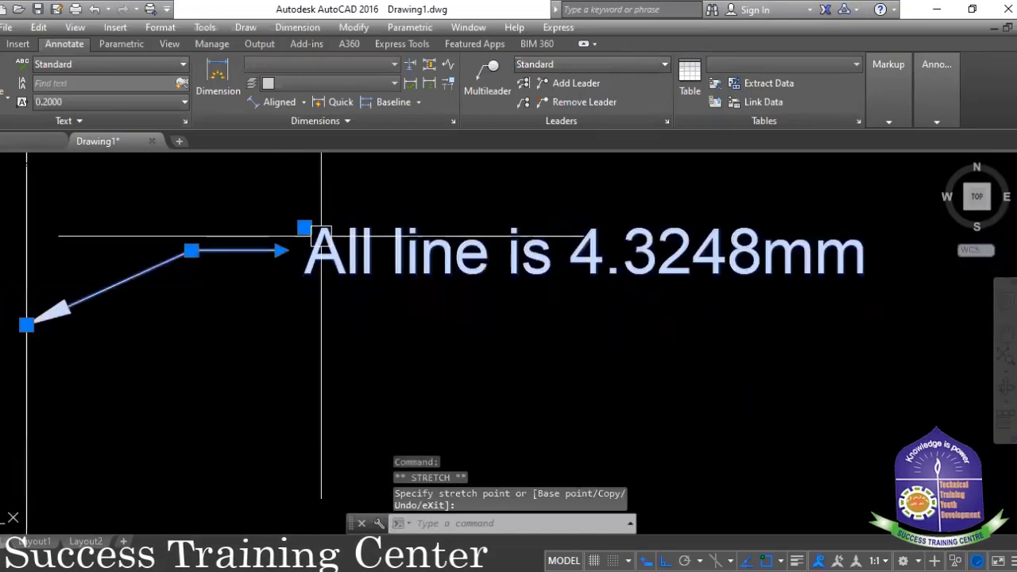
pyautogui.scroll(-1, 294, 262)
pyautogui.click(268, 295)
pyautogui.press('Escape')
pyautogui.press('Escape')
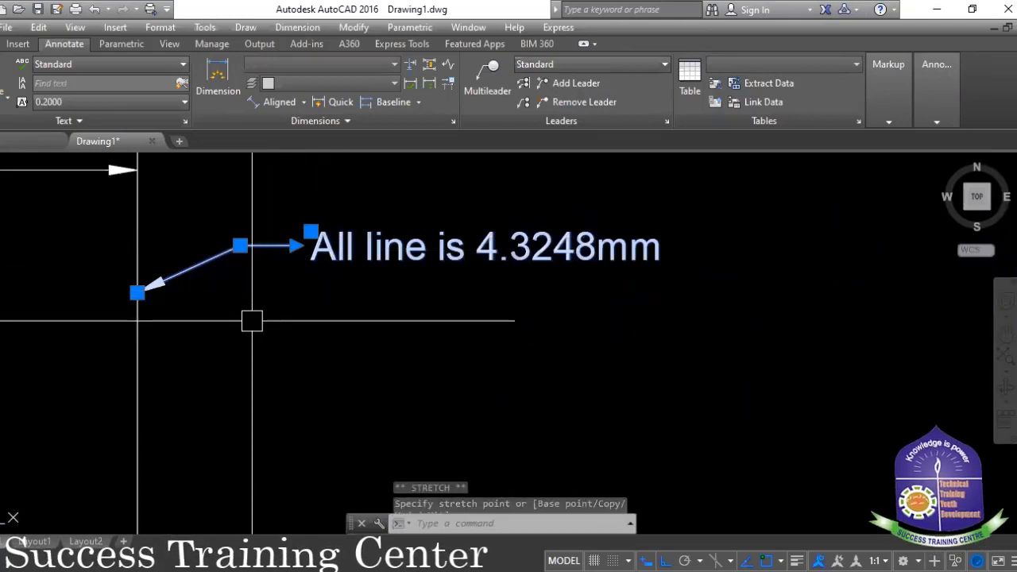
pyautogui.scroll(-3, 272, 339)
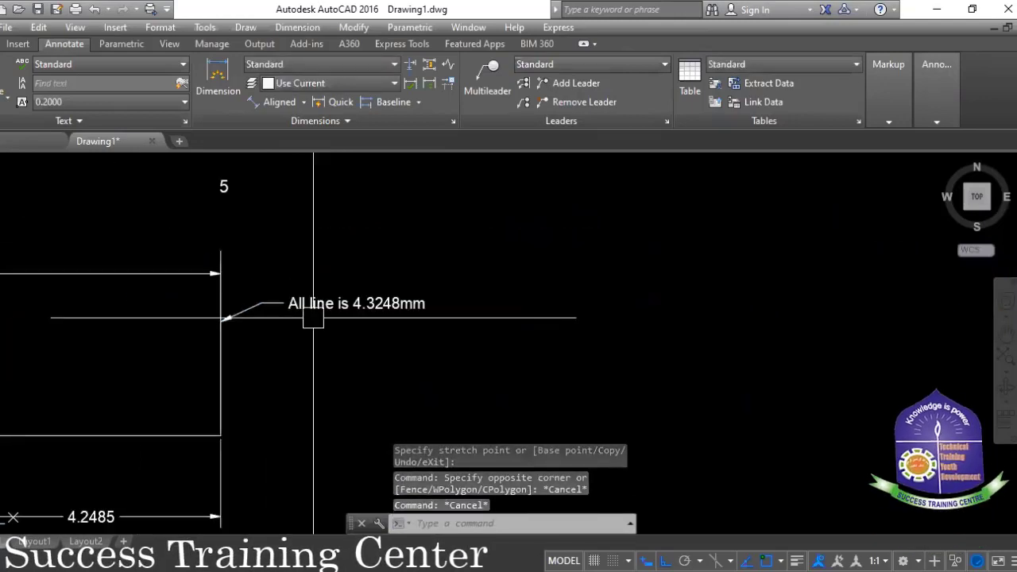
pyautogui.click(289, 299)
pyautogui.doubleClick(292, 305)
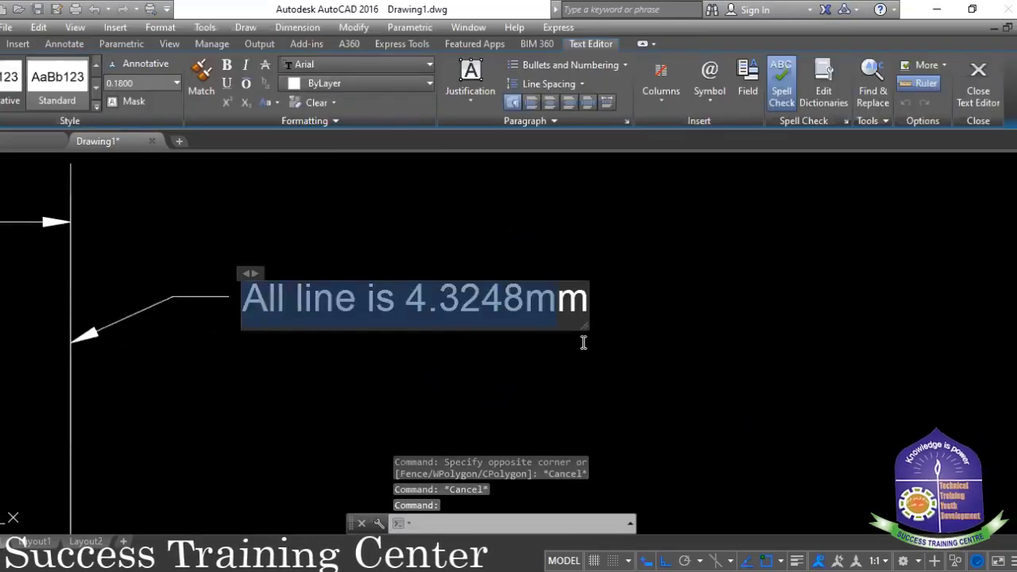
pyautogui.click(171, 89)
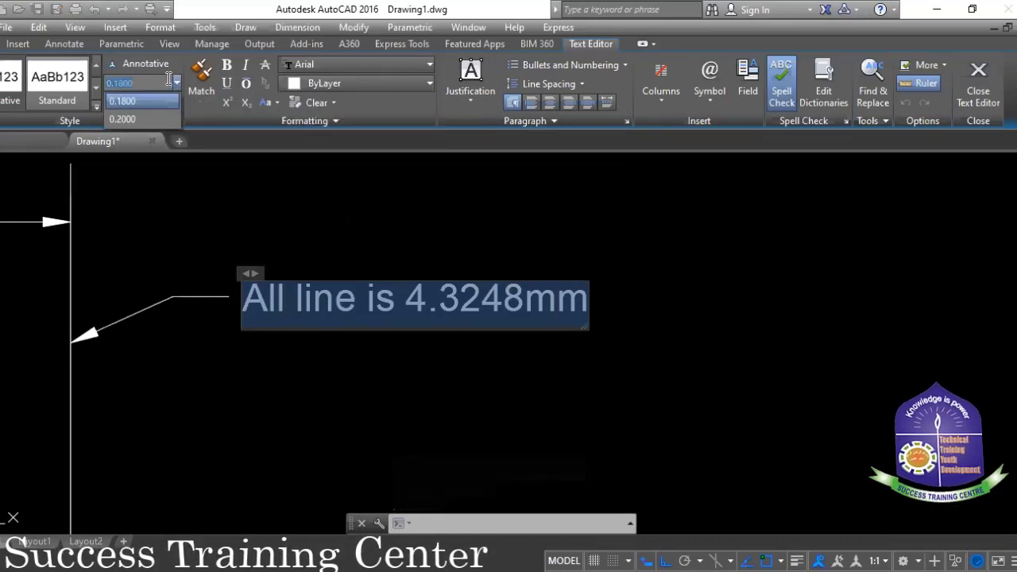
pyautogui.click(355, 240)
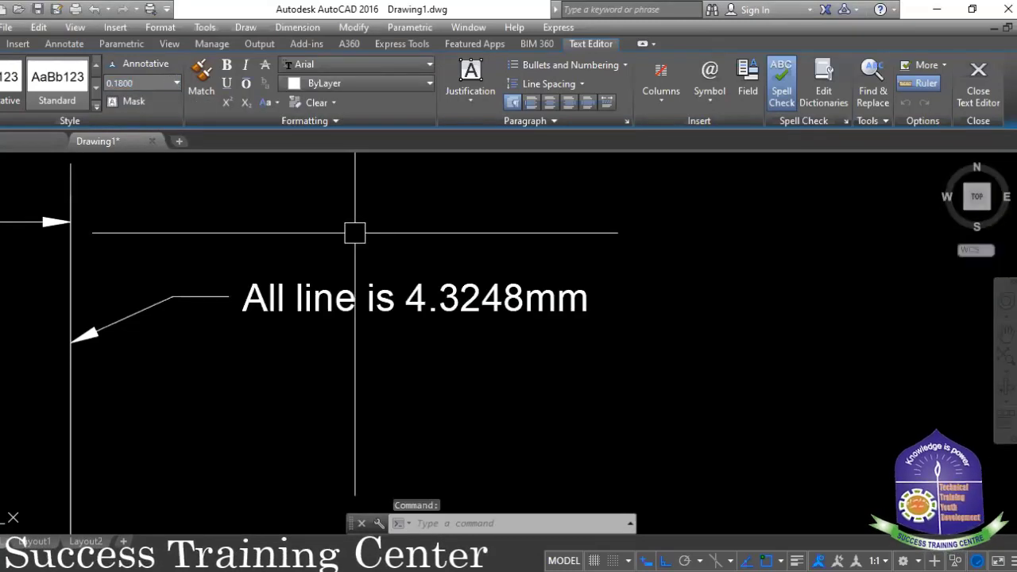
pyautogui.scroll(-3, 355, 236)
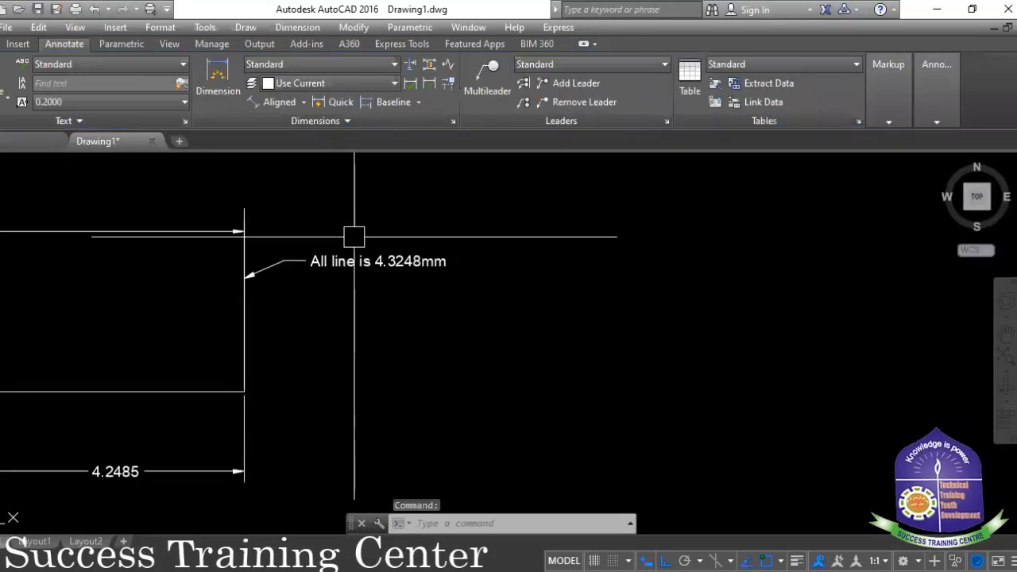
# - Set the drawing's length units to Architectural with 0'-0 1/2" precision via UN
pyautogui.press('Escape')
pyautogui.press('Escape')
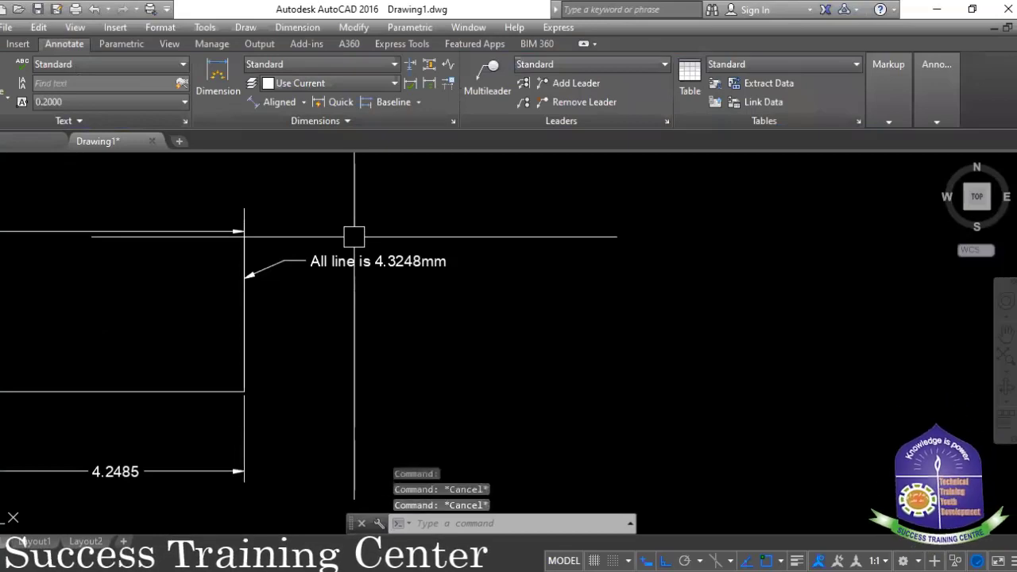
pyautogui.write('un')
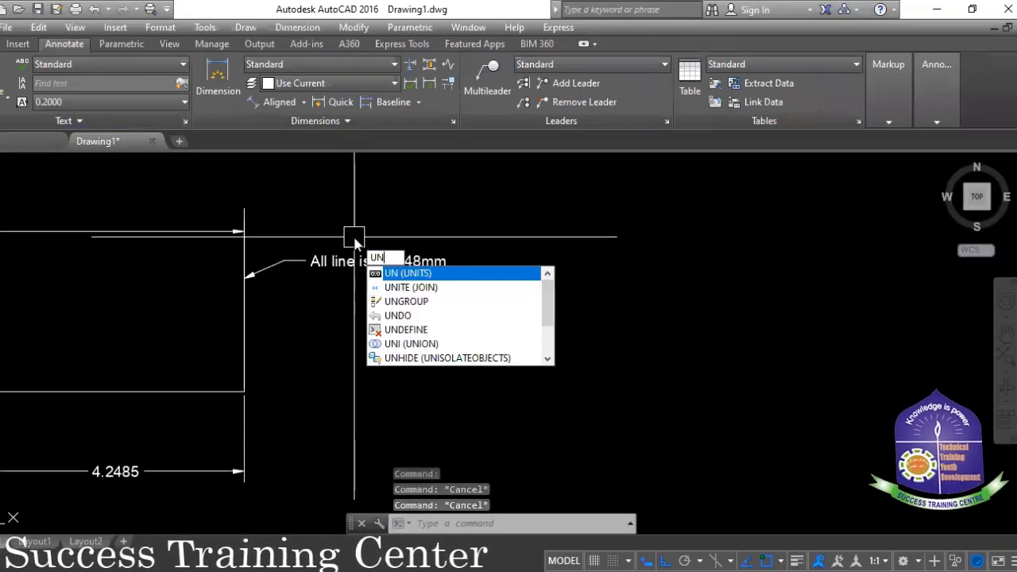
pyautogui.press('Return')
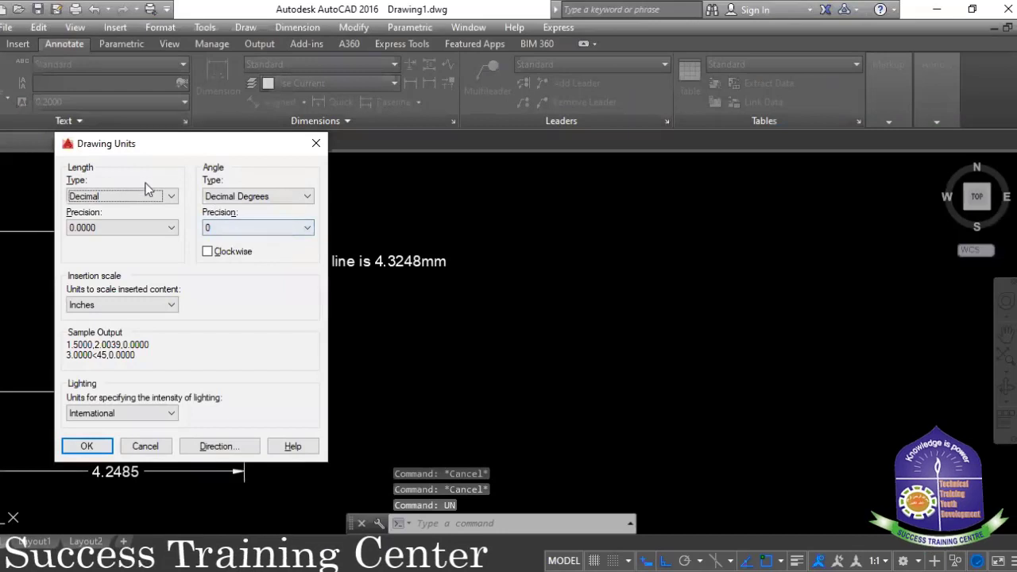
pyautogui.click(171, 197)
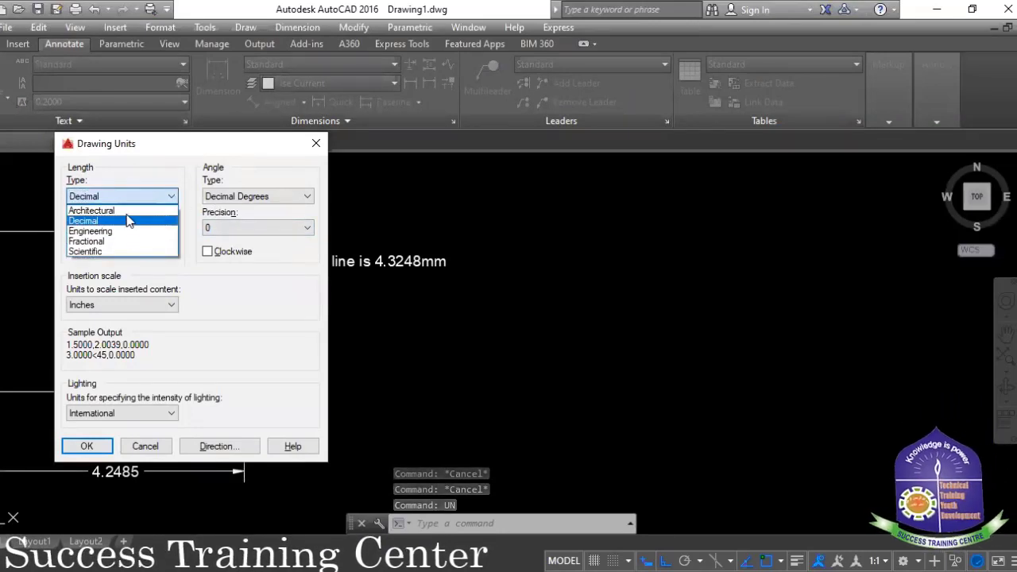
pyautogui.click(131, 209)
pyautogui.click(167, 228)
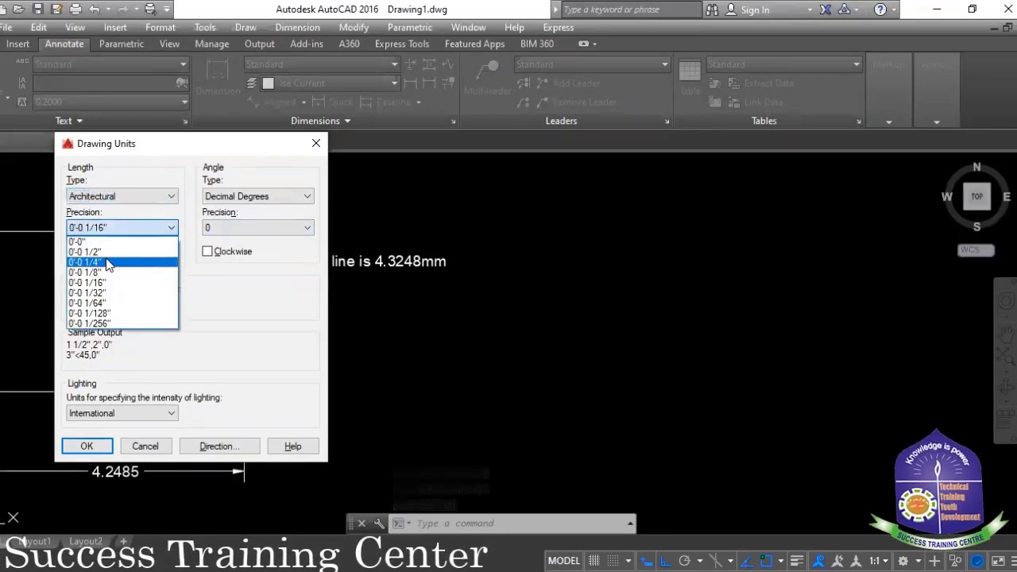
pyautogui.click(112, 254)
pyautogui.click(87, 446)
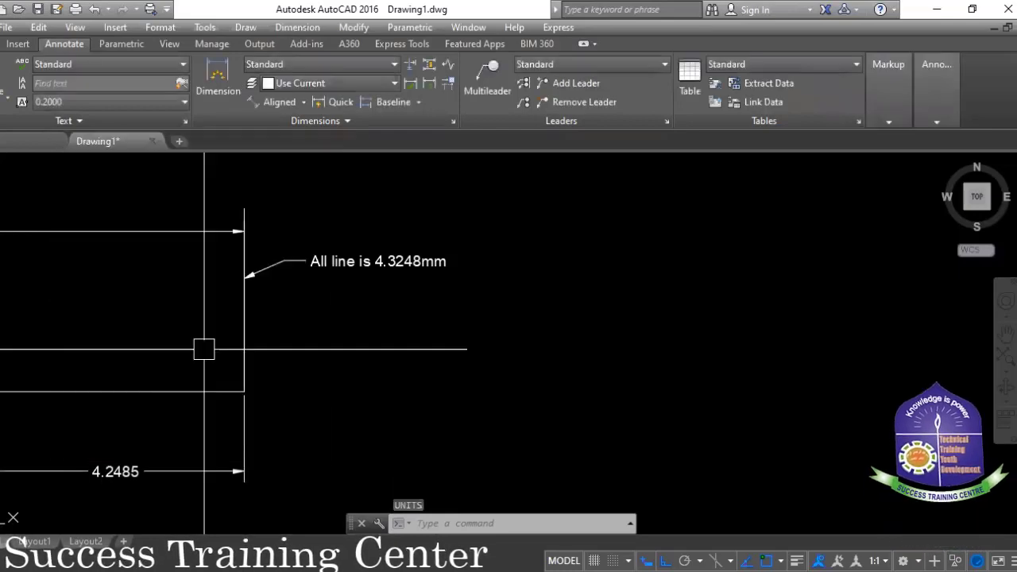
# - Give the Standard dimension style Architectural primary units with 0'-0 1/2" precision
pyautogui.write('d')
pyautogui.press('Return')
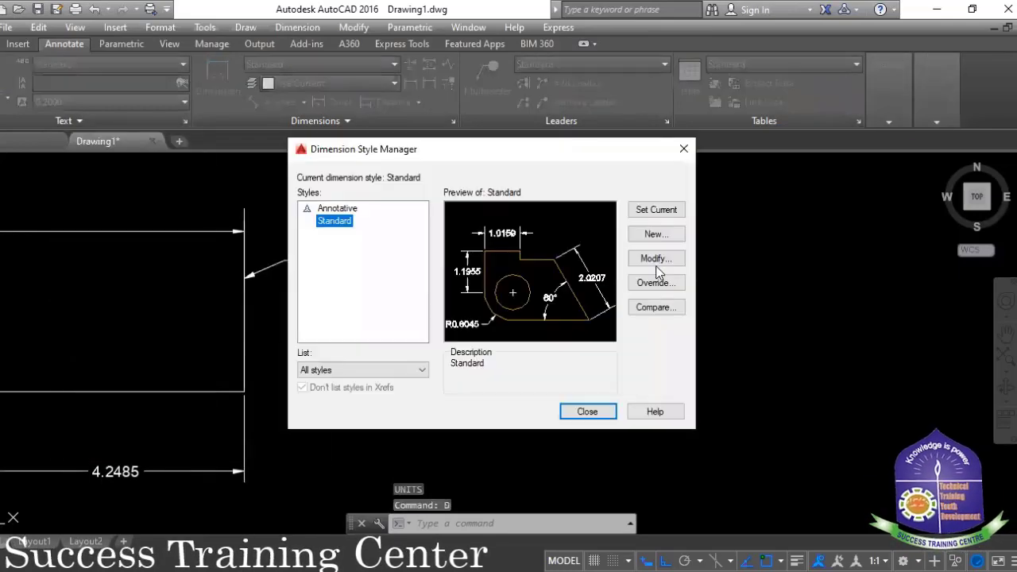
pyautogui.click(656, 263)
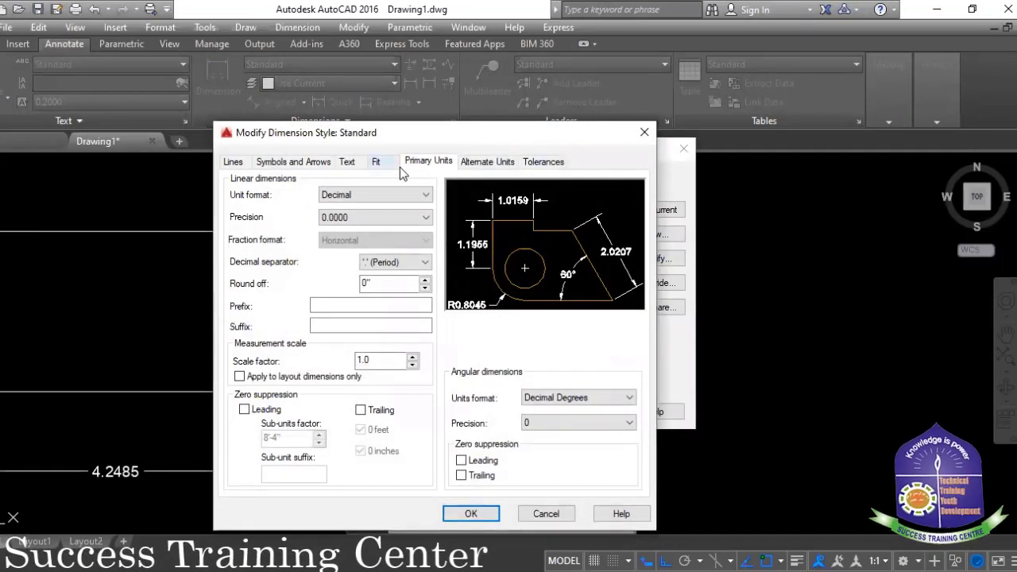
pyautogui.click(423, 199)
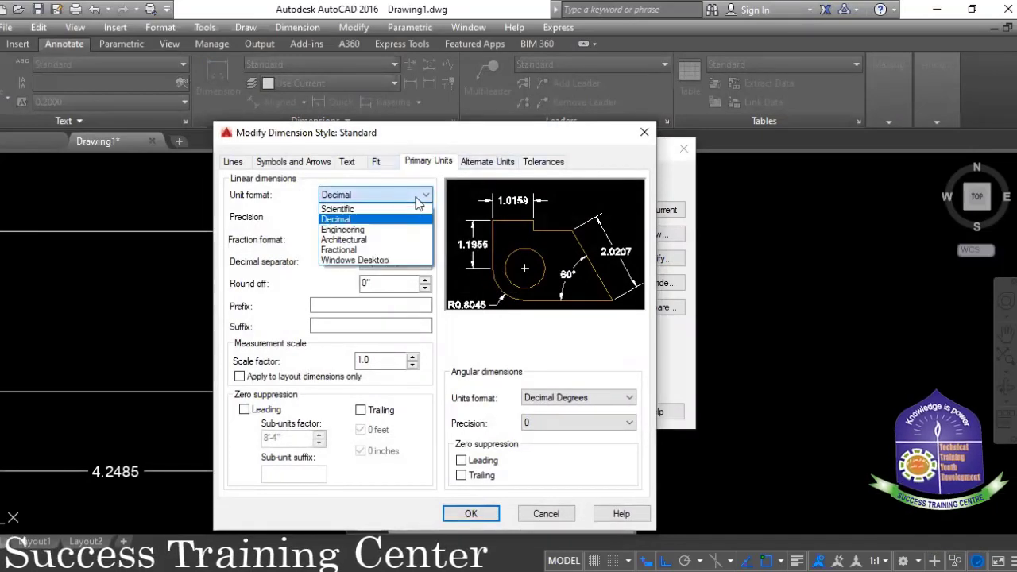
pyautogui.click(349, 239)
pyautogui.click(374, 217)
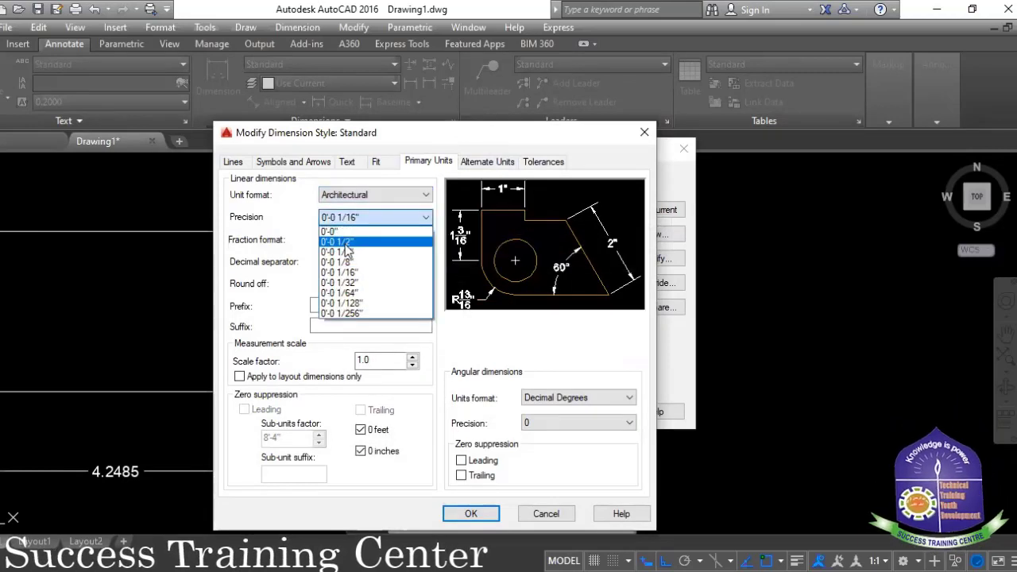
pyautogui.click(345, 242)
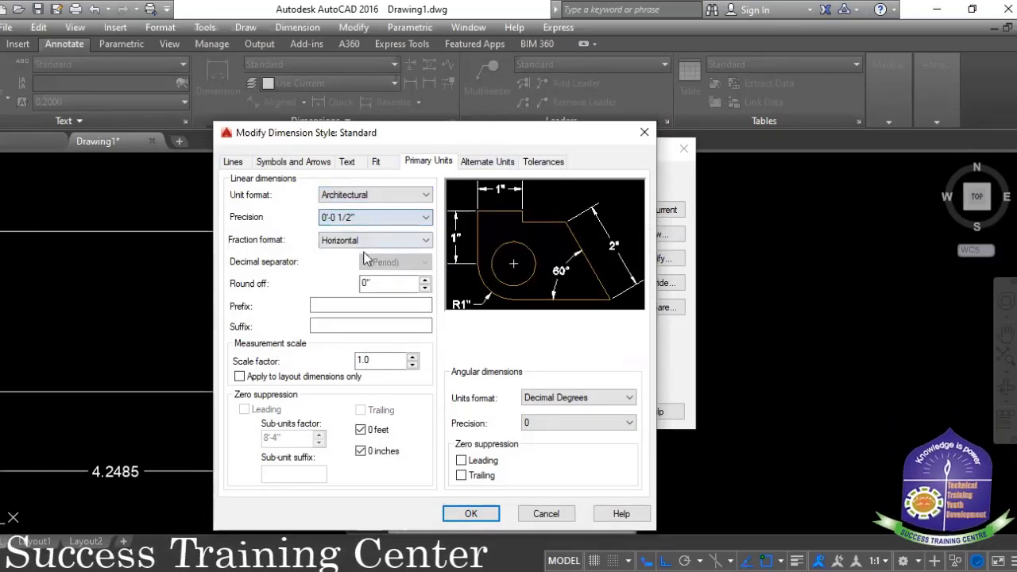
pyautogui.click(470, 514)
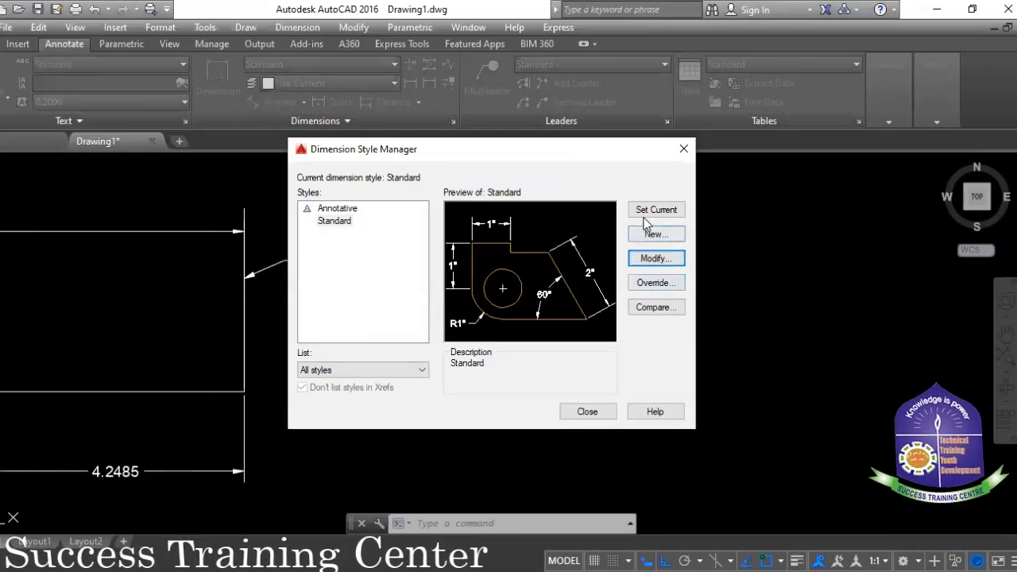
# - Close the Dimension Style Manager and zoom around to check the now-Architectural dimension values
pyautogui.click(585, 411)
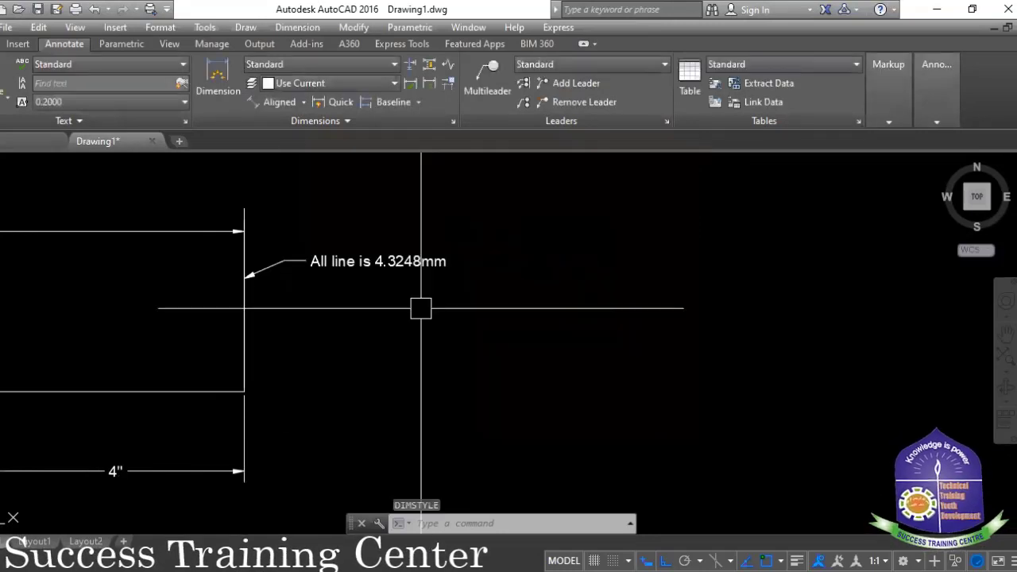
pyautogui.scroll(2, 284, 277)
pyautogui.scroll(3, 278, 310)
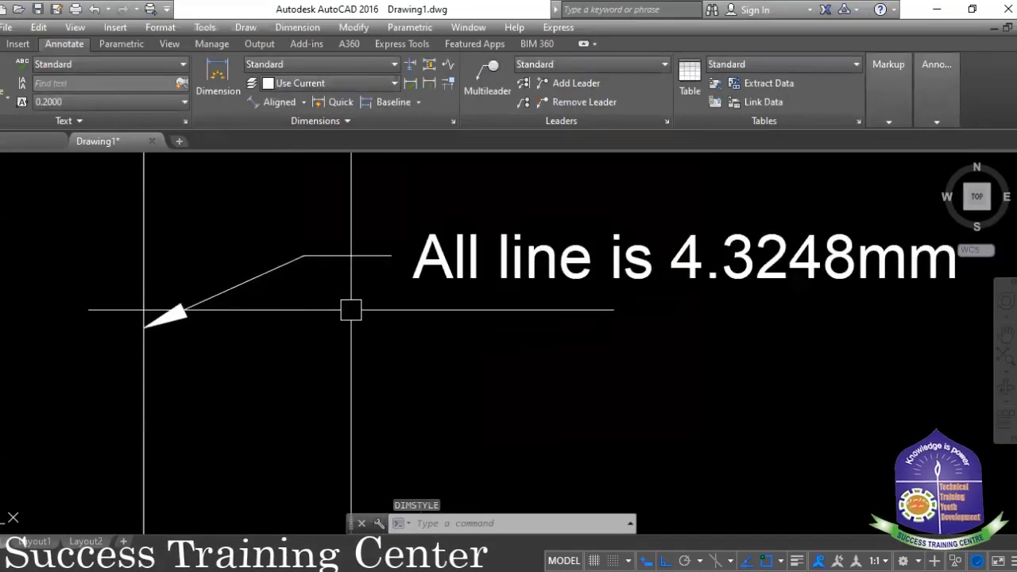
pyautogui.scroll(-2, 352, 302)
pyautogui.scroll(-2, 352, 302)
pyautogui.scroll(-3, 428, 309)
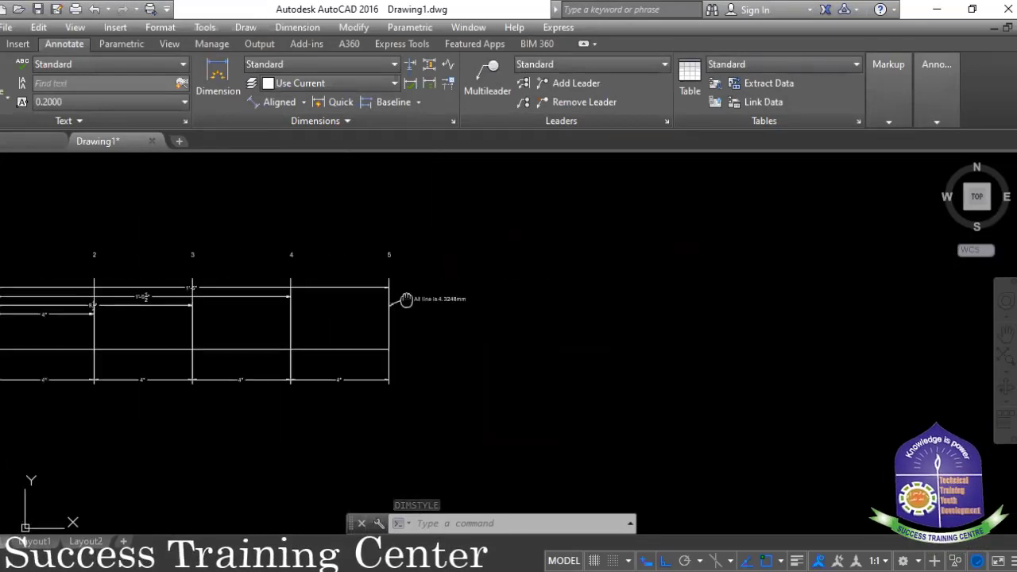
pyautogui.scroll(3, 238, 286)
pyautogui.scroll(1, 166, 308)
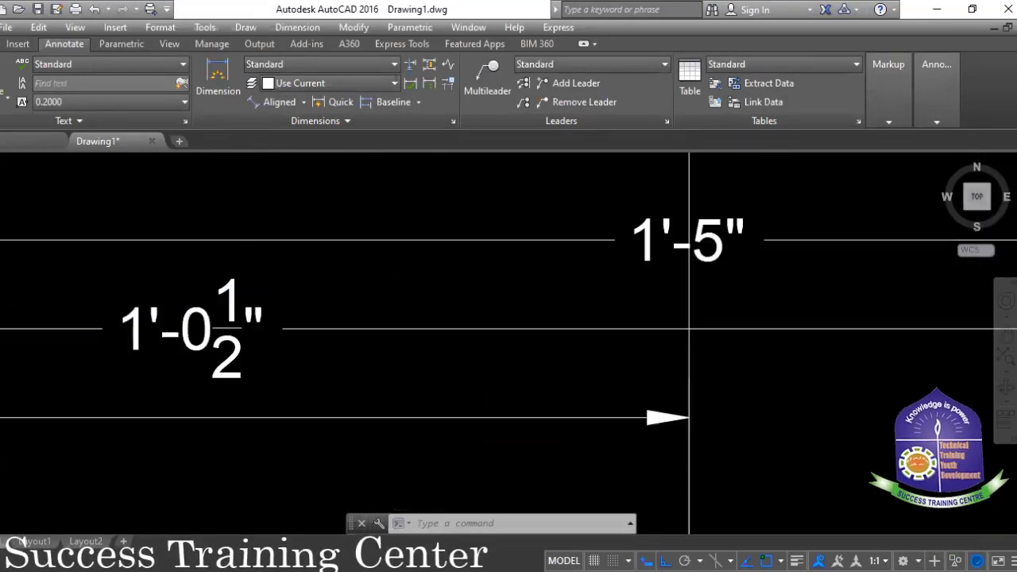
pyautogui.scroll(-2, 443, 284)
pyautogui.scroll(-1, 424, 286)
pyautogui.scroll(-1, 221, 340)
pyautogui.scroll(3, 199, 340)
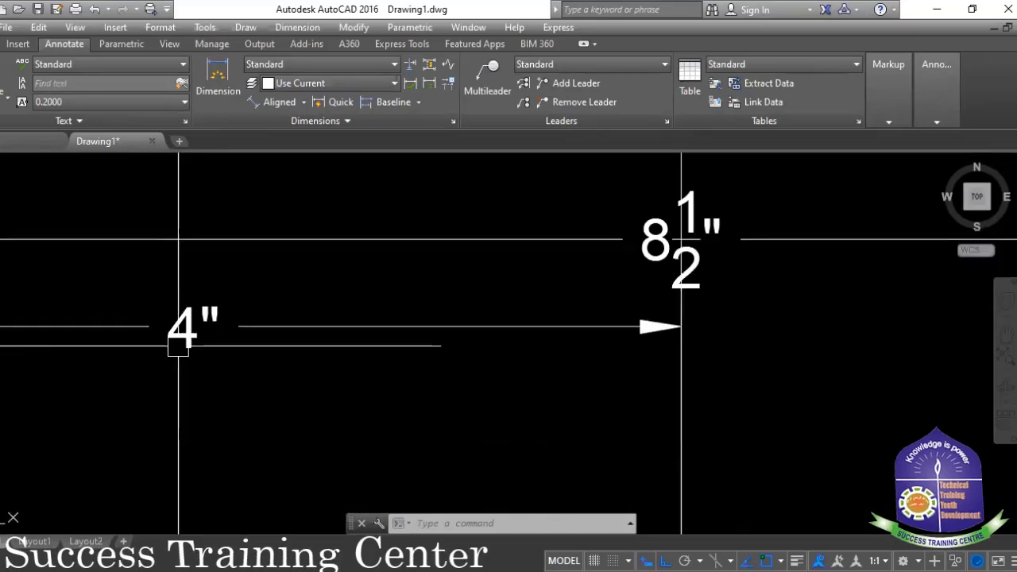
pyautogui.scroll(-2, 307, 336)
pyautogui.scroll(2, 357, 318)
pyautogui.scroll(2, 384, 306)
pyautogui.scroll(-3, 384, 306)
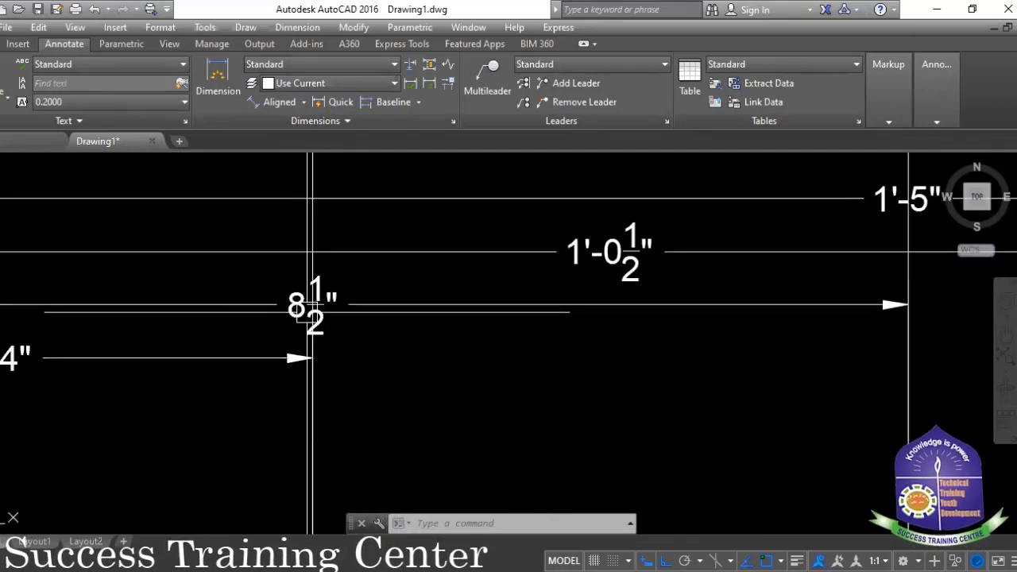
pyautogui.scroll(1, 495, 302)
pyautogui.scroll(1, 397, 322)
pyautogui.scroll(2, 360, 290)
pyautogui.scroll(-2, 359, 290)
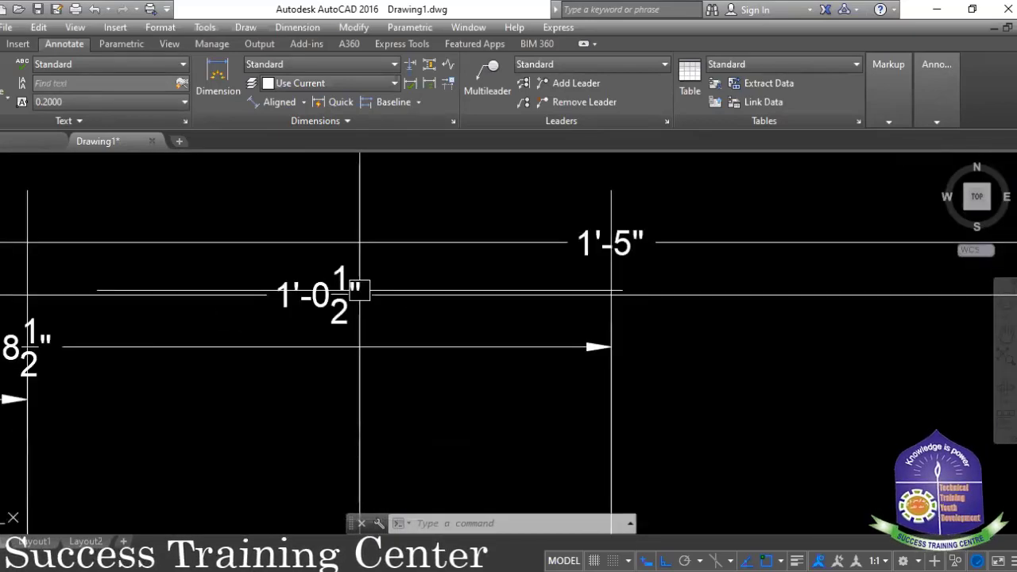
pyautogui.scroll(1, 357, 287)
pyautogui.scroll(2, 490, 277)
pyautogui.scroll(-2, 495, 279)
pyautogui.scroll(-4, 494, 279)
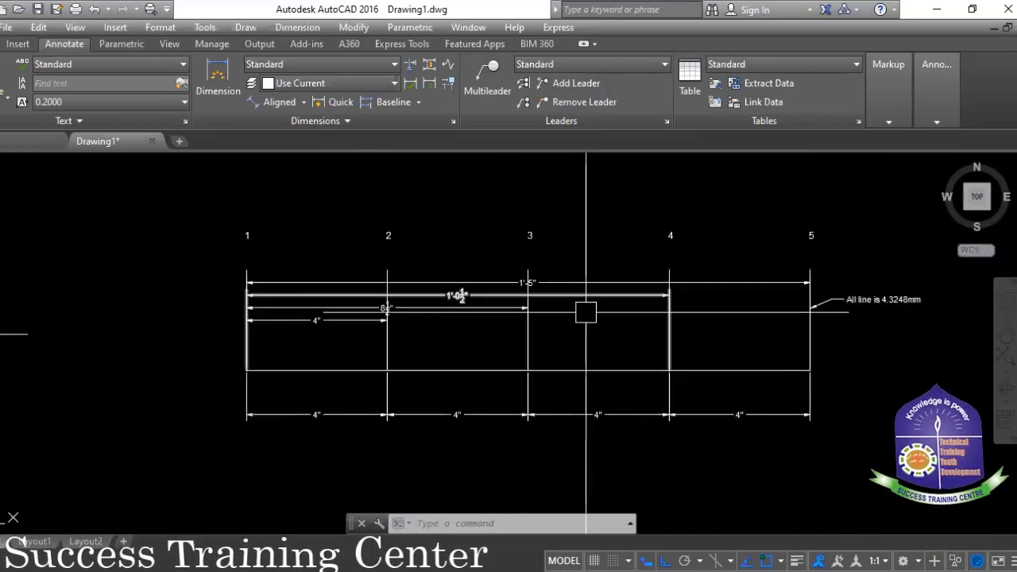
pyautogui.scroll(2, 541, 306)
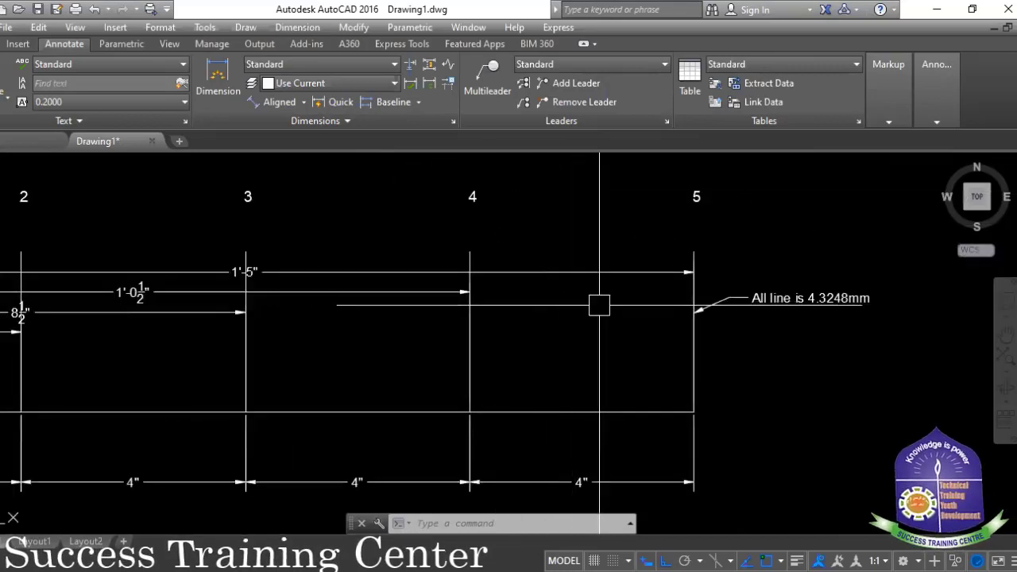
pyautogui.scroll(-1, 599, 302)
pyautogui.scroll(1, 718, 320)
pyautogui.scroll(3, 700, 310)
pyautogui.scroll(-4, 685, 298)
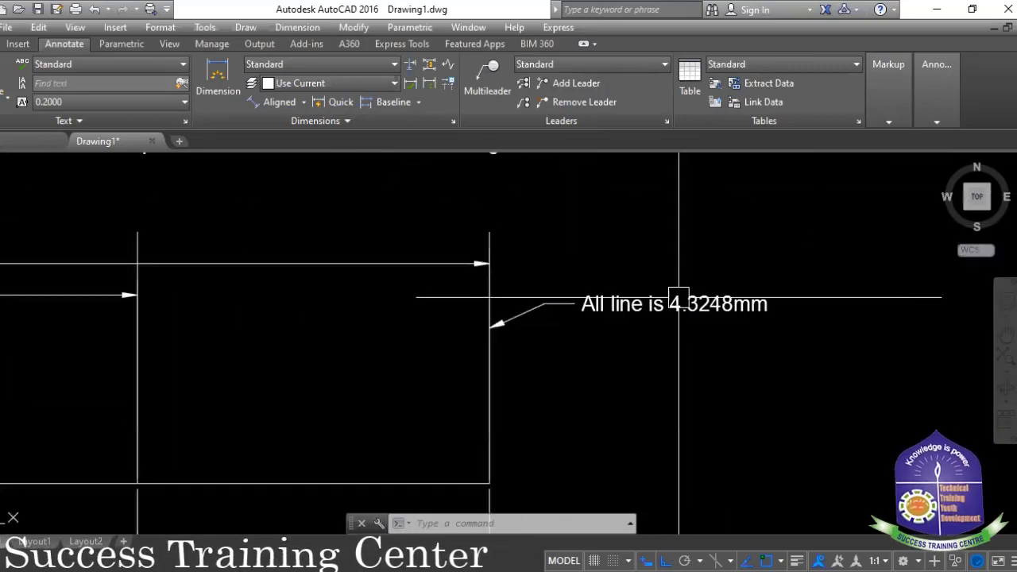
# - Place a trial 4 1/2" dimension near line 5, then select it
pyautogui.click(216, 83)
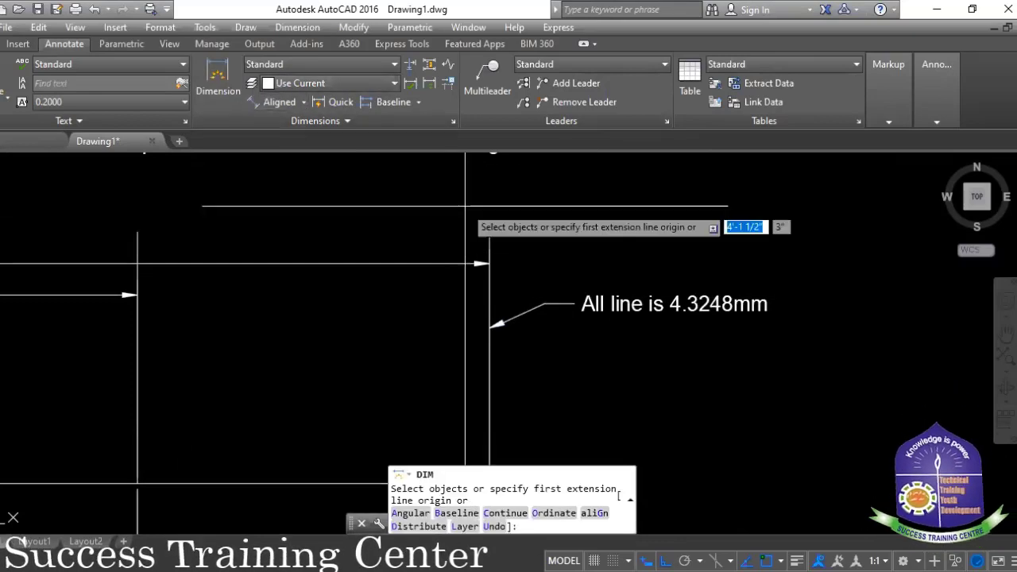
pyautogui.press('Return')
pyautogui.click(141, 262)
pyautogui.scroll(-2, 465, 295)
pyautogui.scroll(2, 490, 311)
pyautogui.scroll(3, 490, 311)
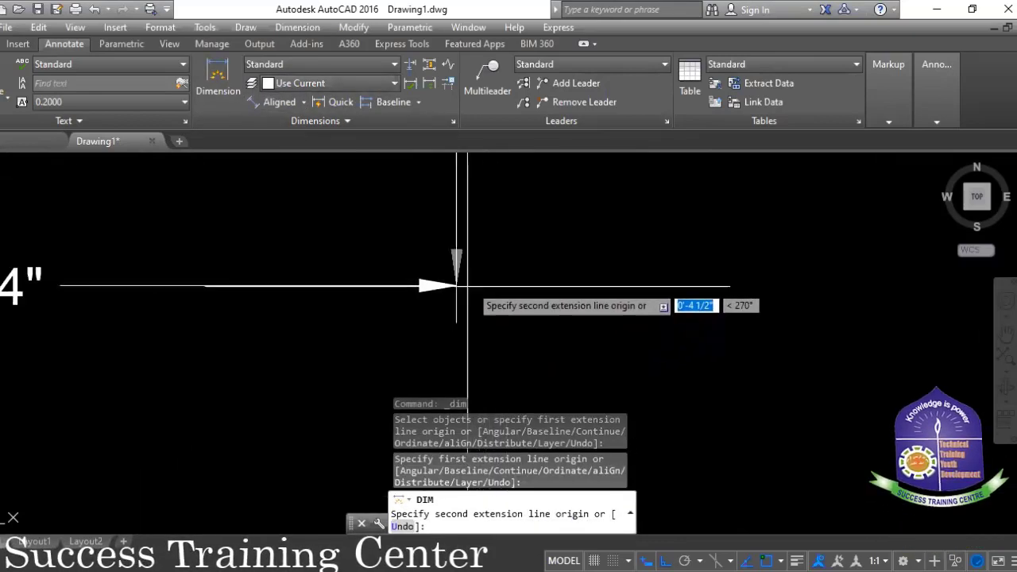
pyautogui.click(456, 322)
pyautogui.scroll(-3, 476, 302)
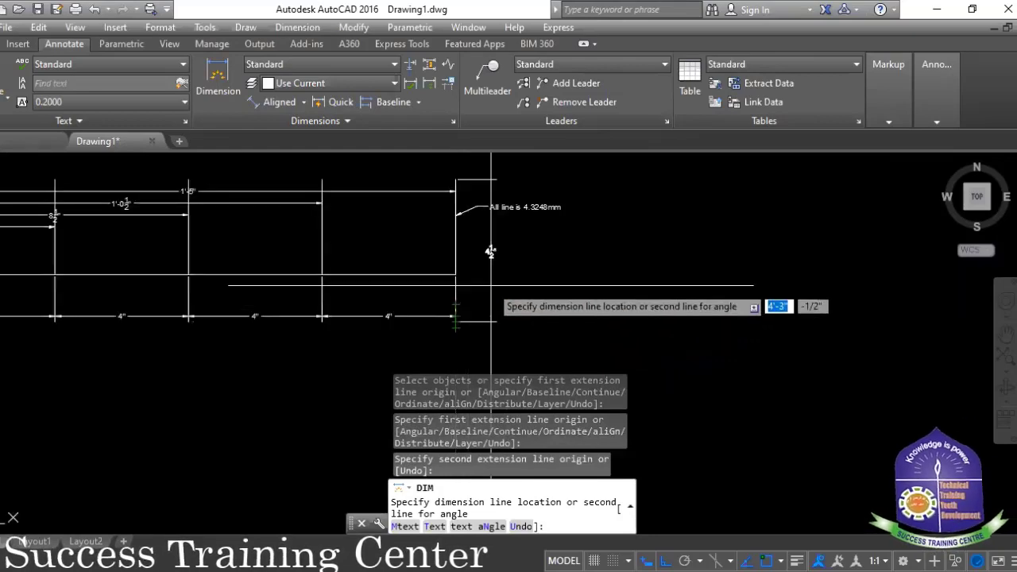
pyautogui.click(491, 253)
pyautogui.scroll(2, 491, 253)
pyautogui.scroll(2, 460, 274)
pyautogui.press('Escape')
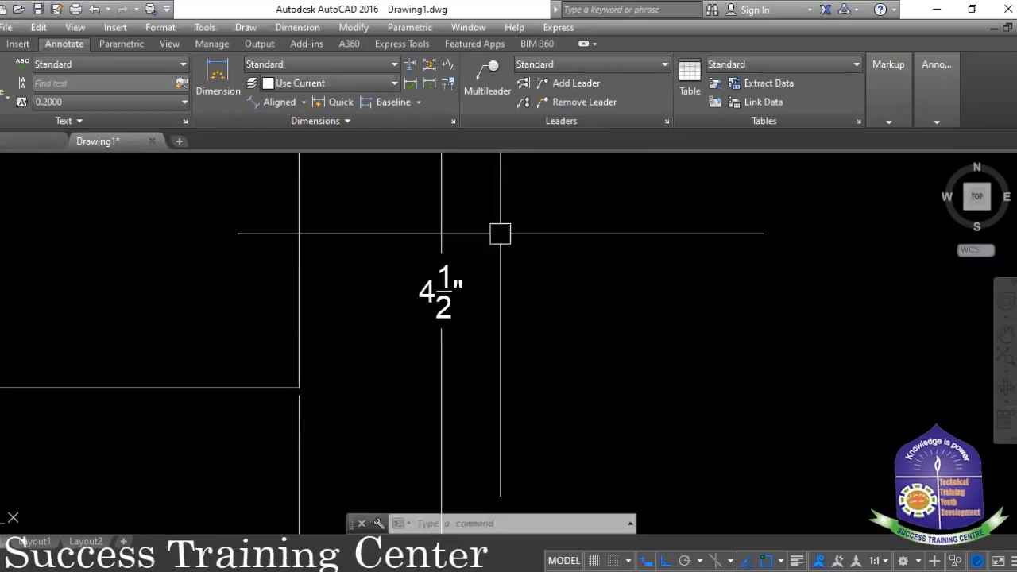
pyautogui.click(442, 288)
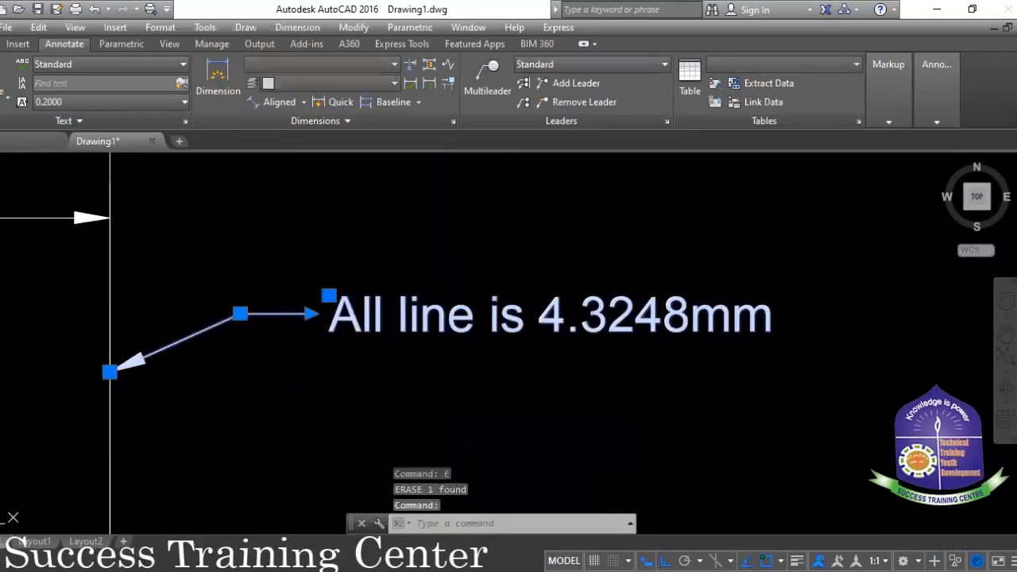
# - Edit the multileader note to read All line is 4'-1/2" instead of 4.3248mm
pyautogui.doubleClick(715, 317)
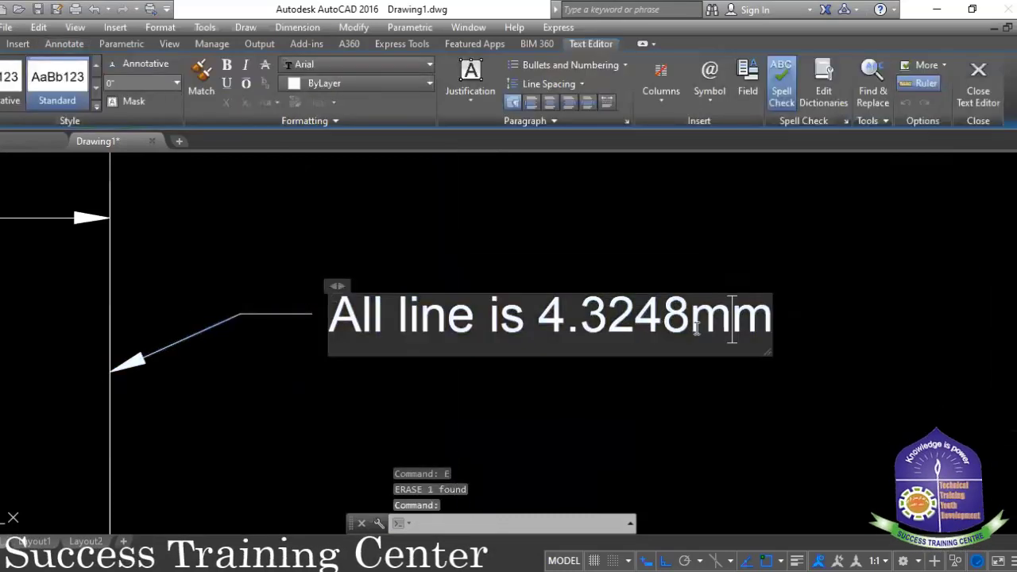
pyautogui.press('BackSpace')
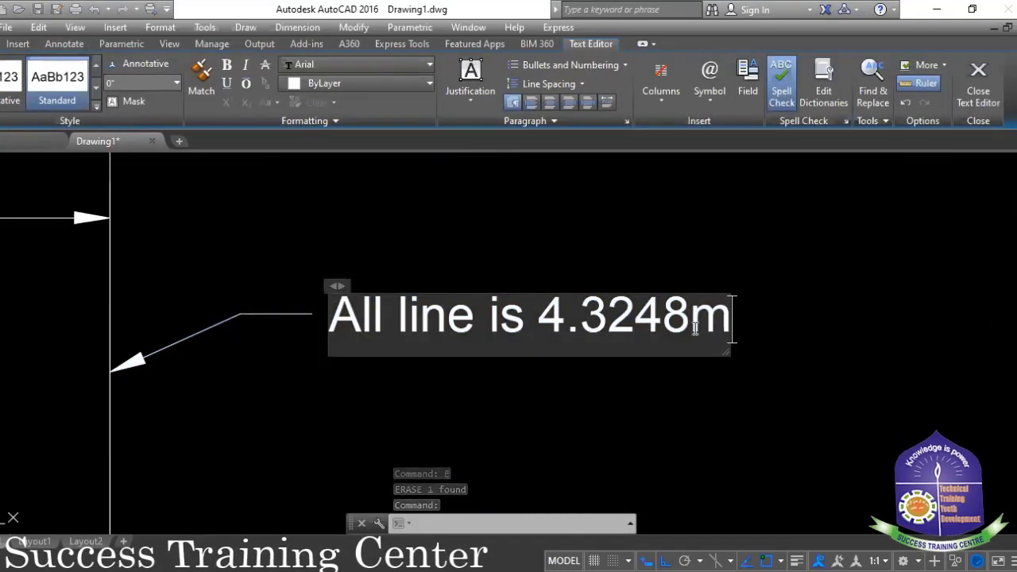
pyautogui.press('BackSpace')
pyautogui.press('BackSpace')
pyautogui.press('BackSpace')
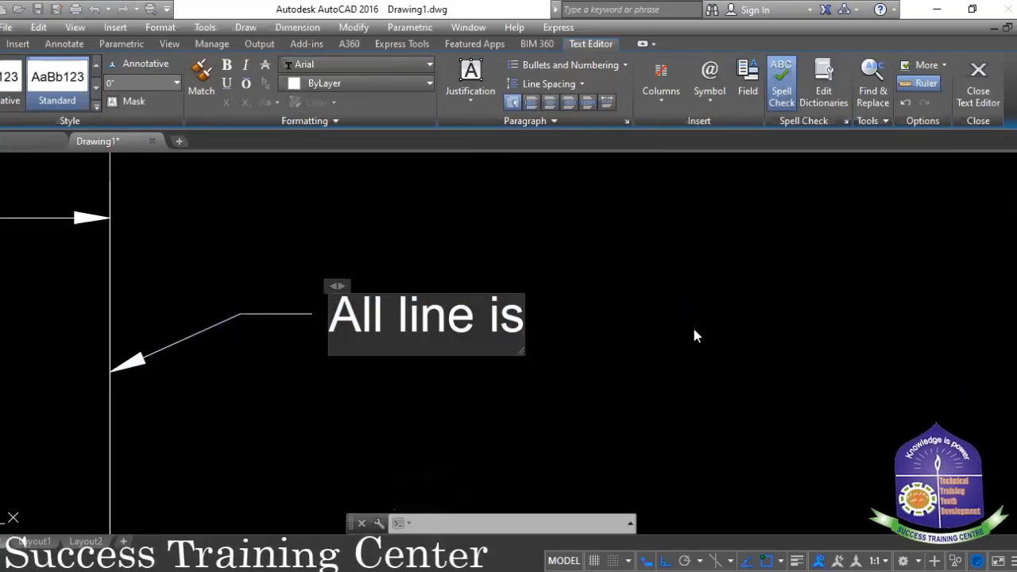
pyautogui.write(' 4')
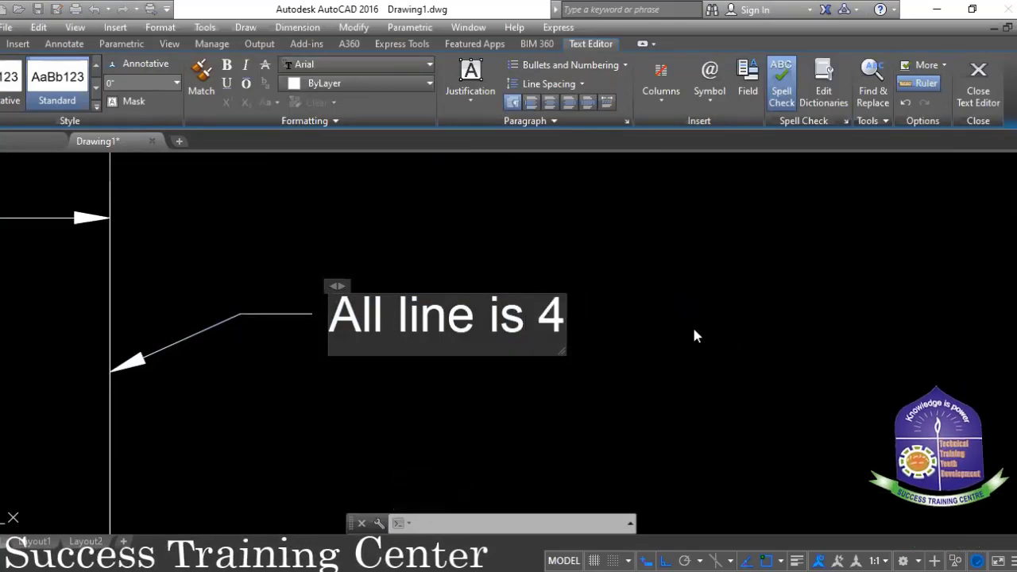
pyautogui.write("'")
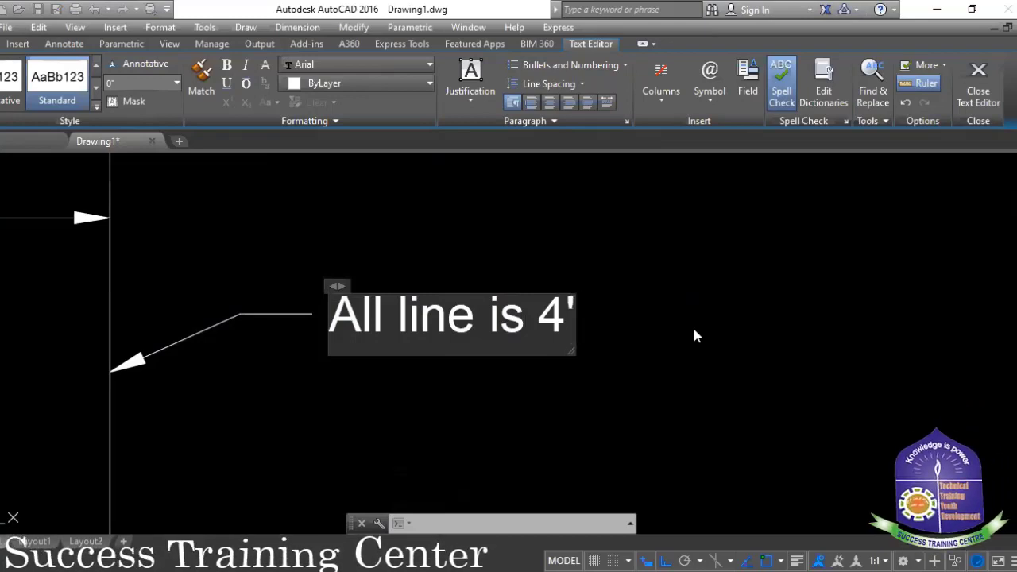
pyautogui.write('a/')
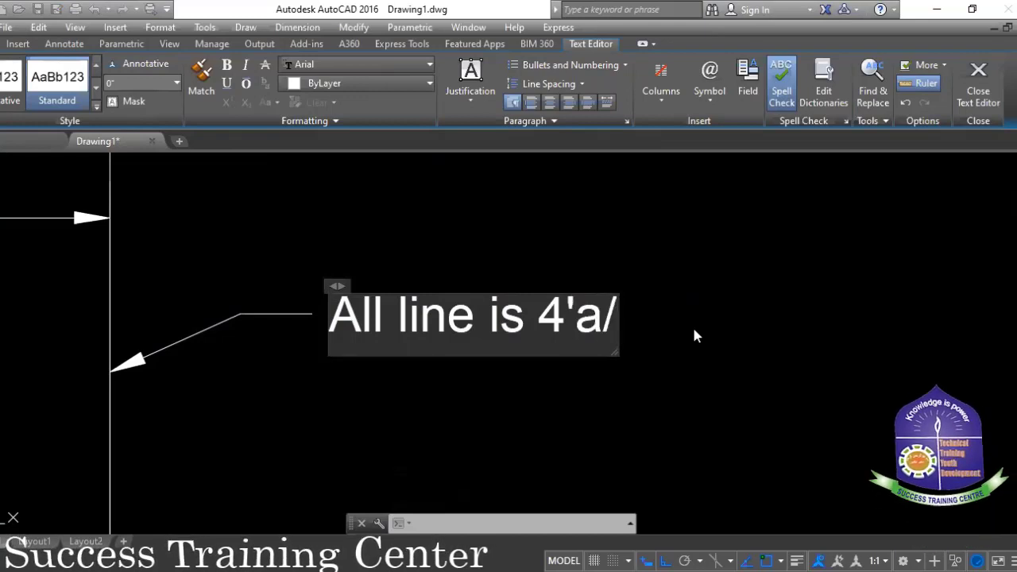
pyautogui.press('BackSpace')
pyautogui.press('BackSpace')
pyautogui.write('1/')
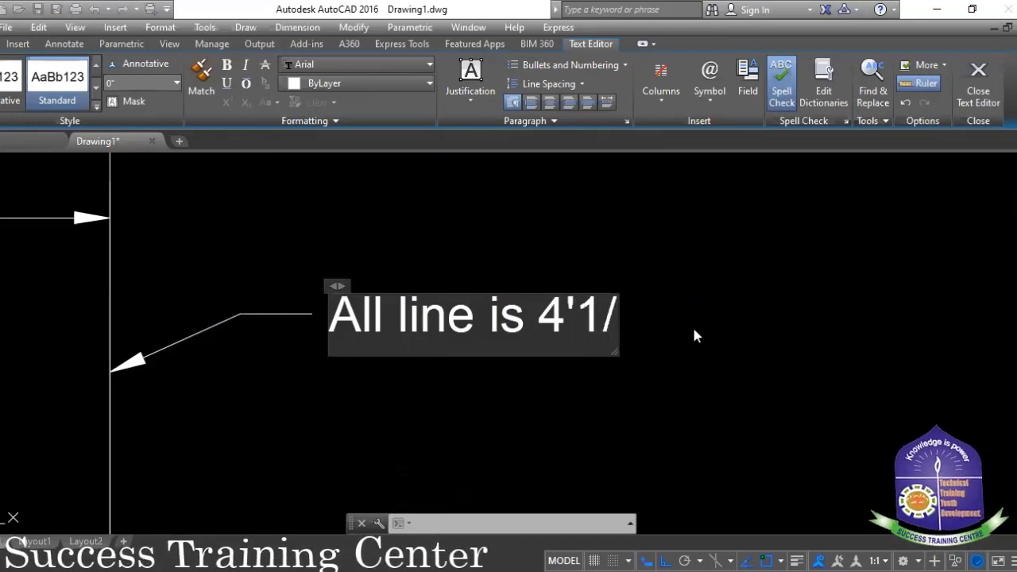
pyautogui.write('2')
pyautogui.press('Left')
pyautogui.press('Left')
pyautogui.press('Left')
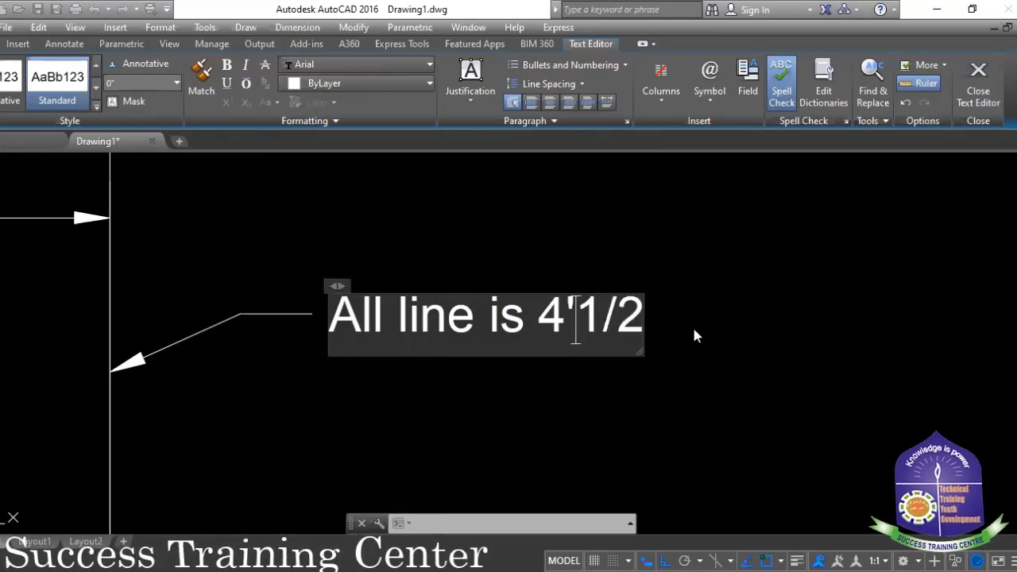
pyautogui.write('-')
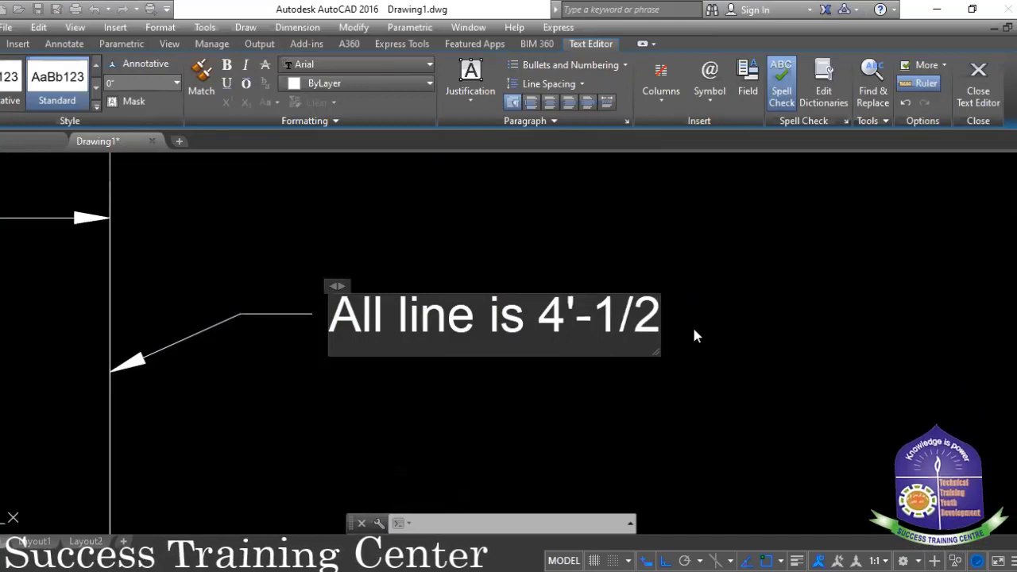
pyautogui.press('Right')
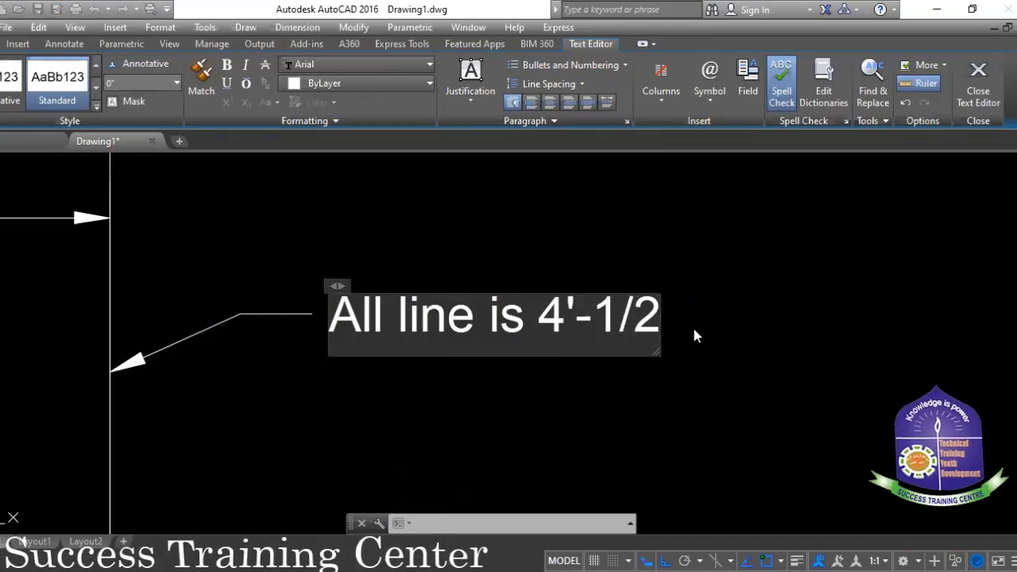
pyautogui.write('"')
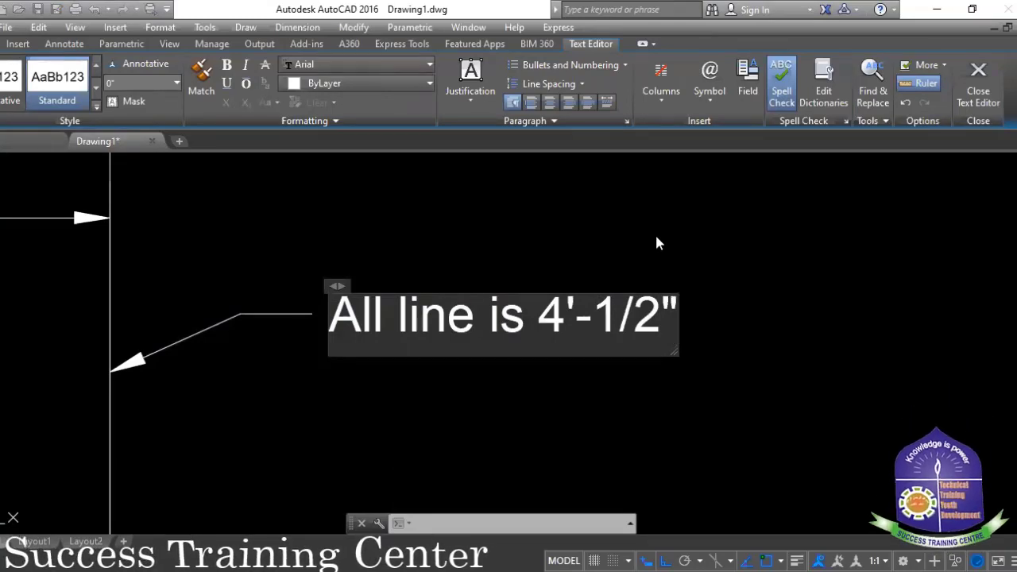
pyautogui.click(656, 244)
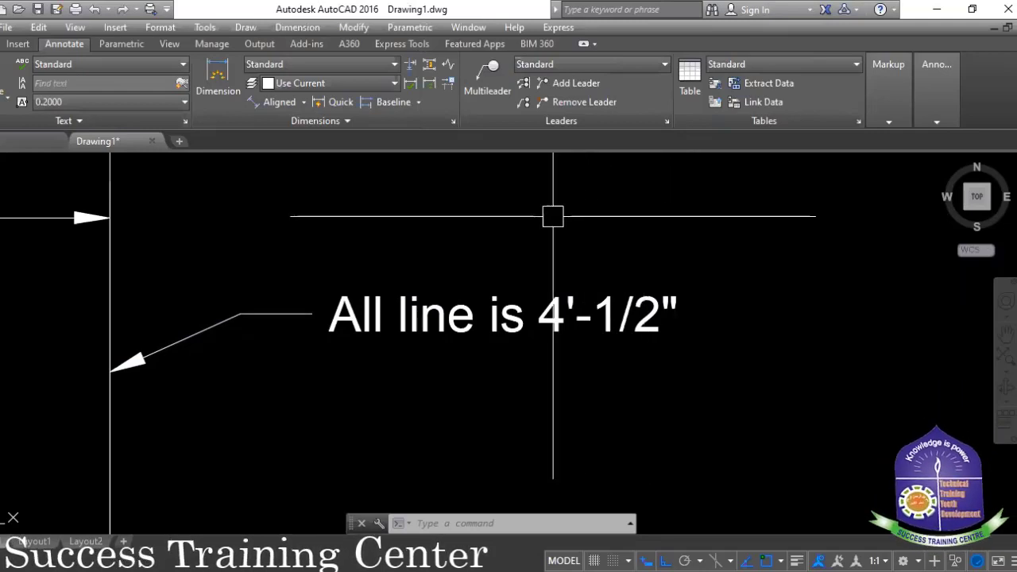
pyautogui.scroll(-2, 468, 246)
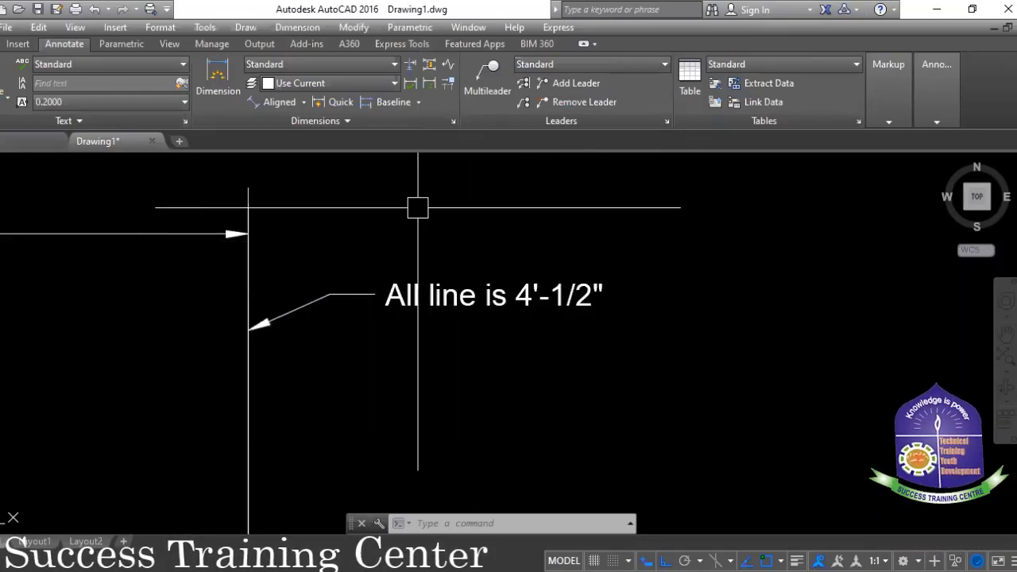
pyautogui.click(522, 84)
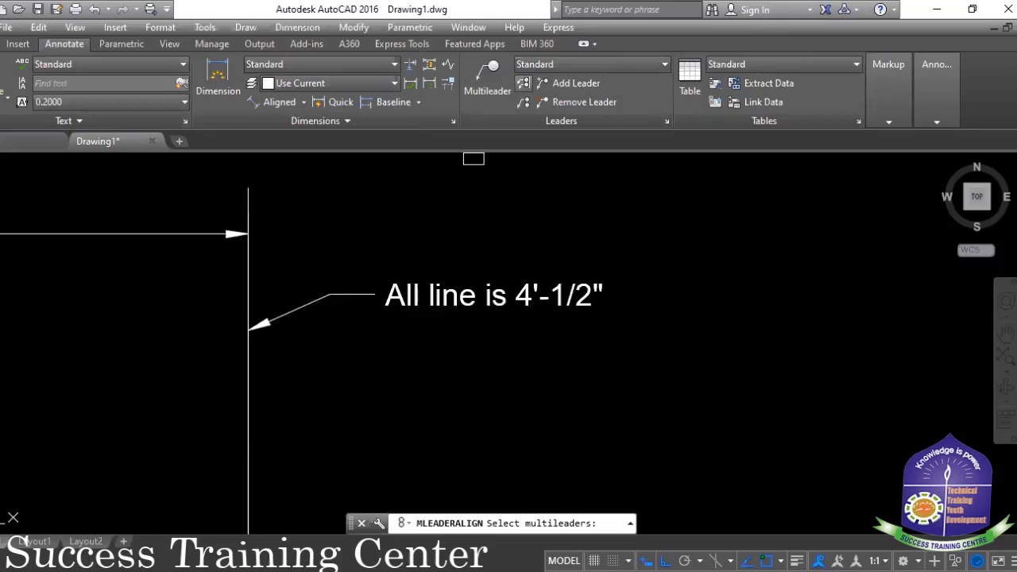
pyautogui.click(330, 292)
pyautogui.click(312, 353)
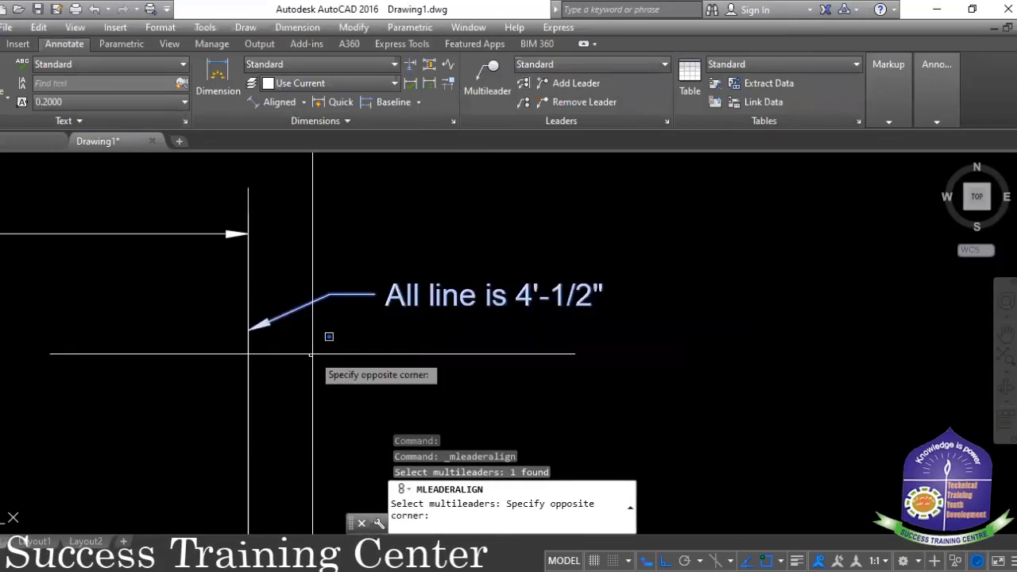
pyautogui.click(337, 306)
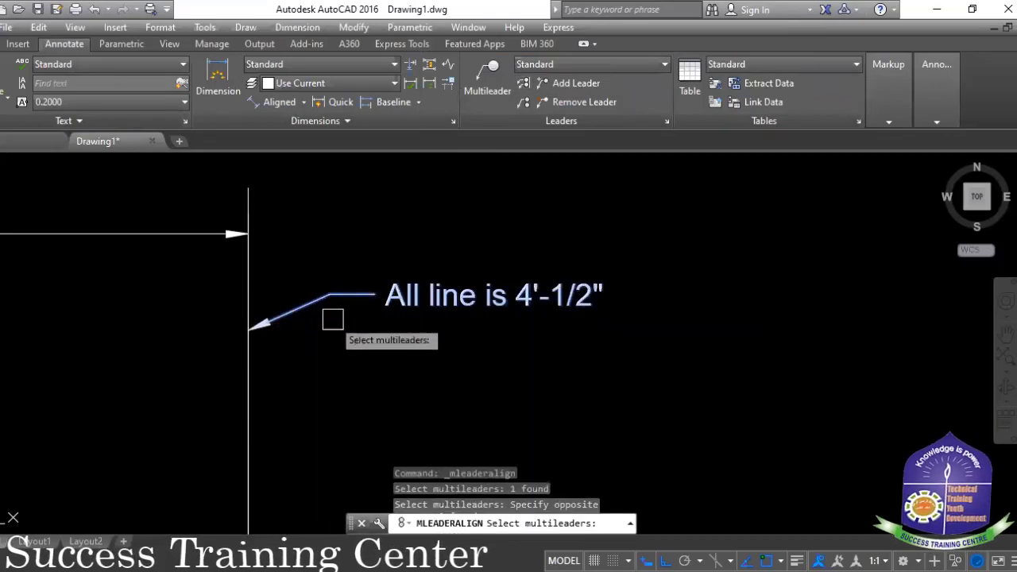
pyautogui.click(523, 84)
pyautogui.click(330, 299)
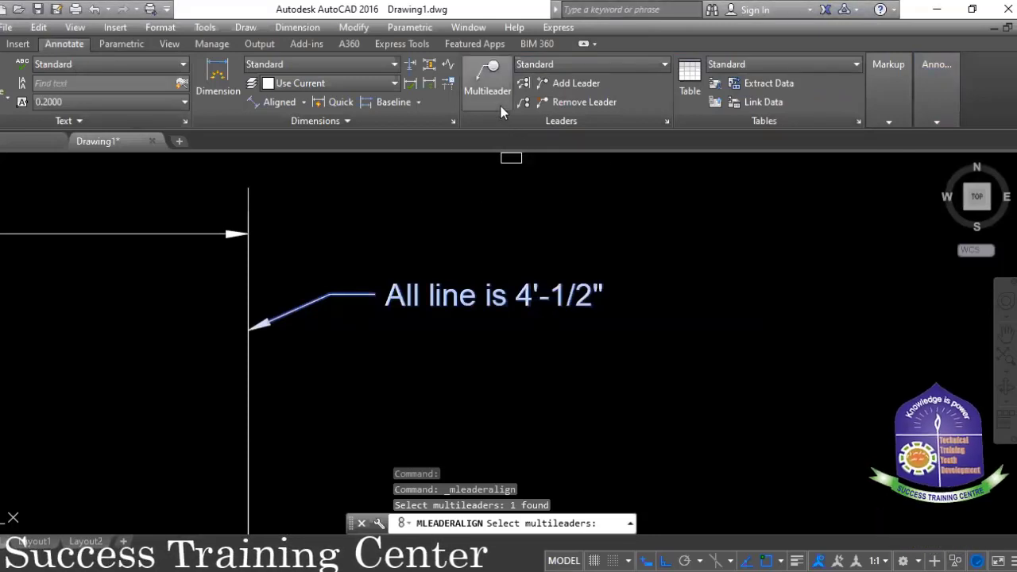
pyautogui.click(484, 85)
pyautogui.click(330, 294)
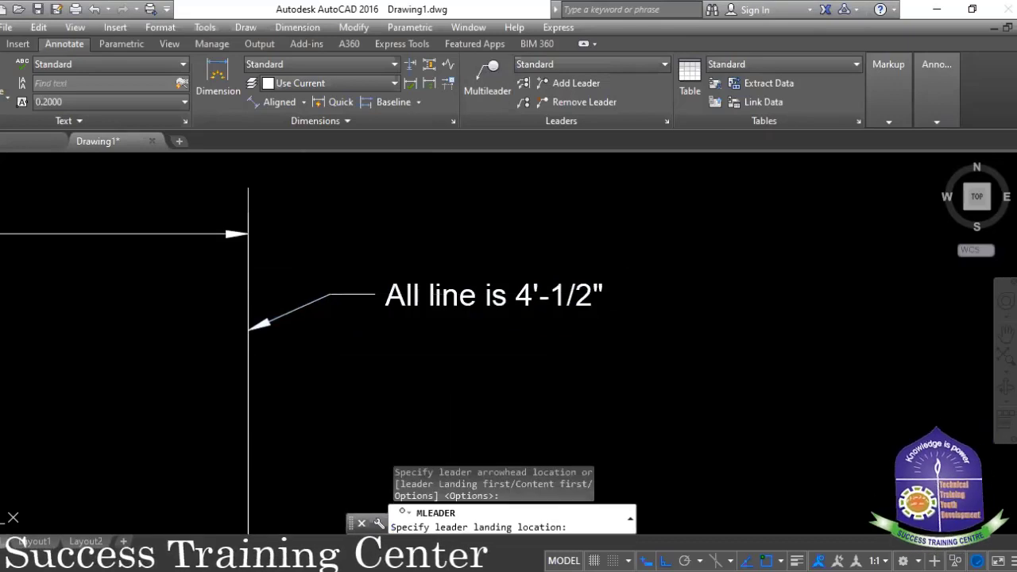
pyautogui.click(370, 357)
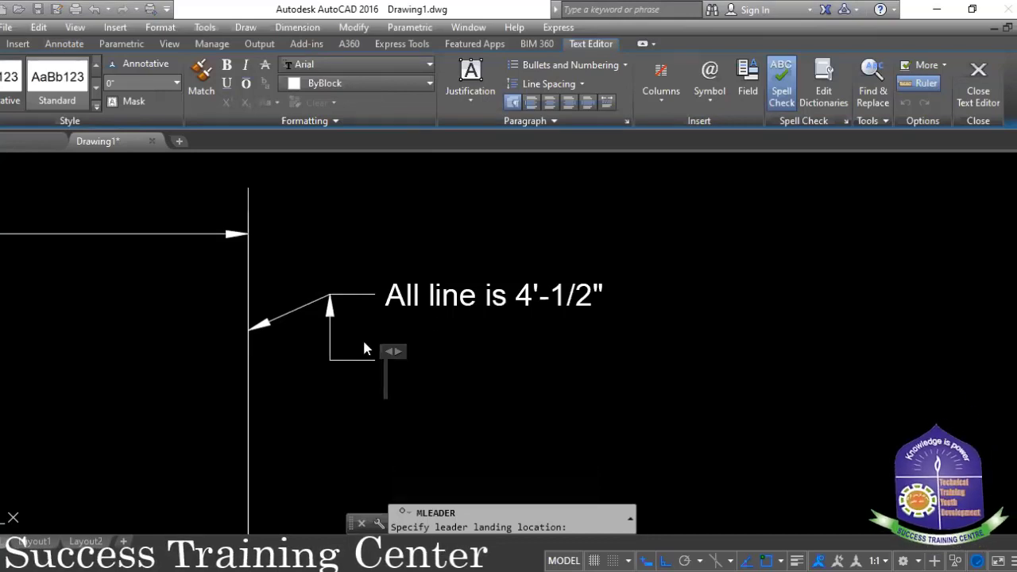
pyautogui.click(362, 337)
pyautogui.press('Escape')
pyautogui.press('Delete')
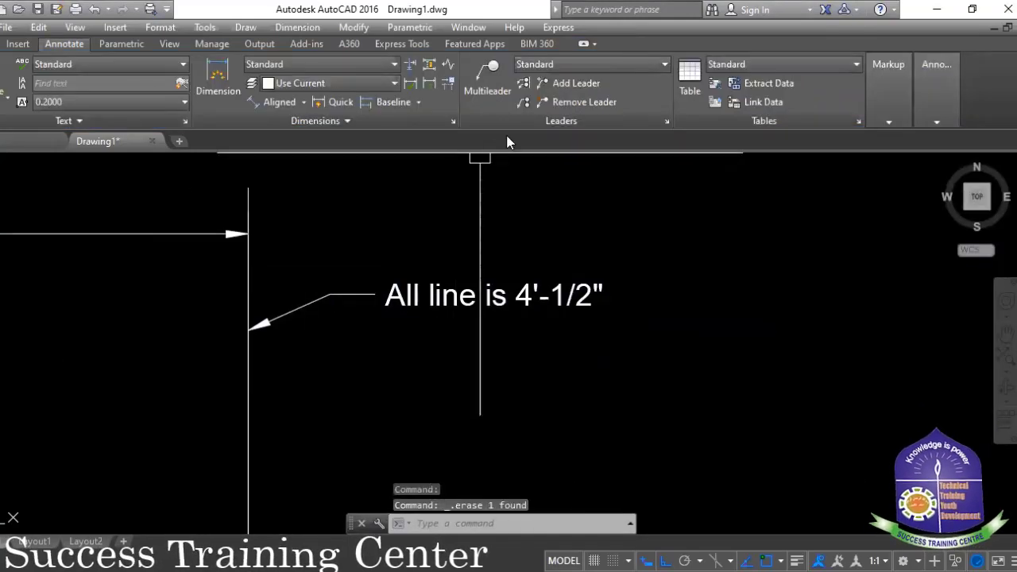
# - Start adding leaders to the 'All line is 4'-1/2"' note with Ortho turned off
pyautogui.click(536, 84)
pyautogui.click(312, 296)
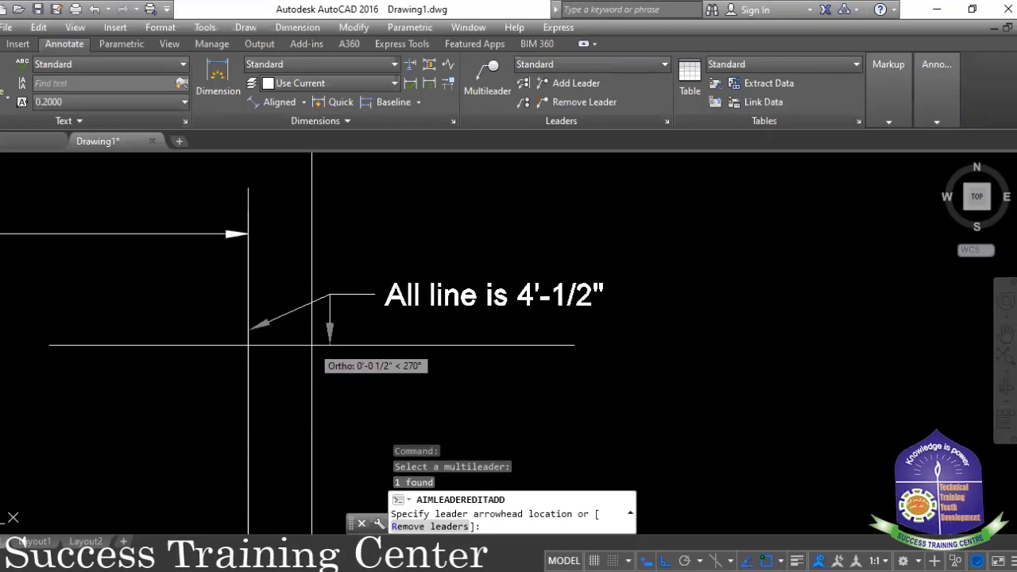
pyautogui.press('F8')
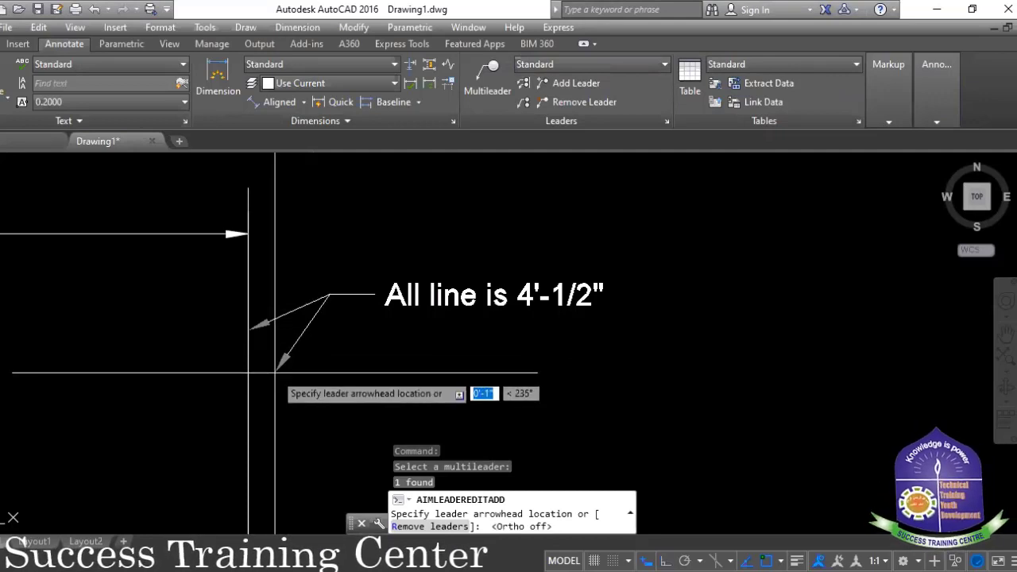
pyautogui.scroll(-4, 313, 340)
pyautogui.scroll(2, 270, 340)
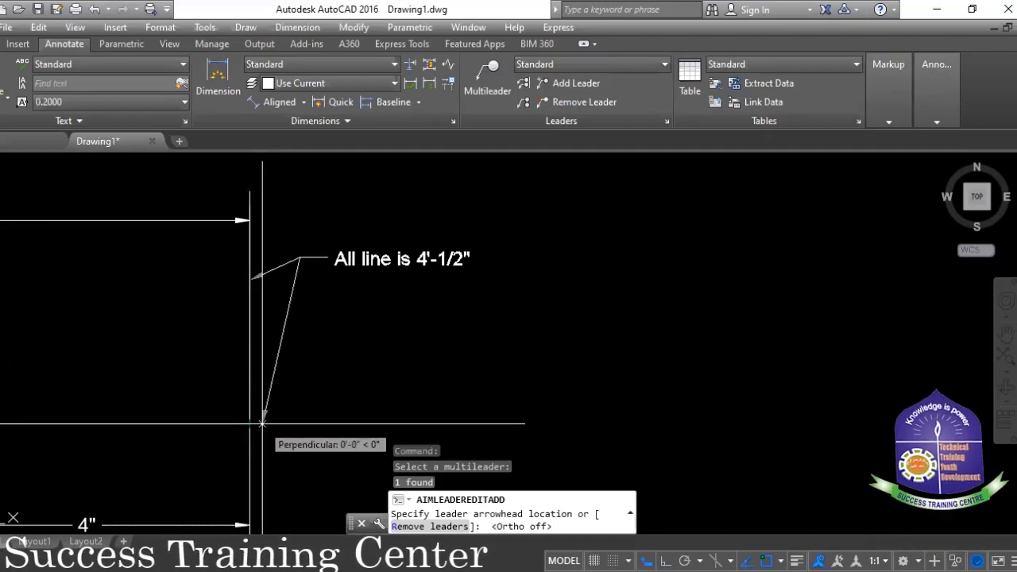
# - Add three new leader arrows pointing to the lower-left, lower-right and top line ends
pyautogui.click(178, 421)
pyautogui.click(348, 386)
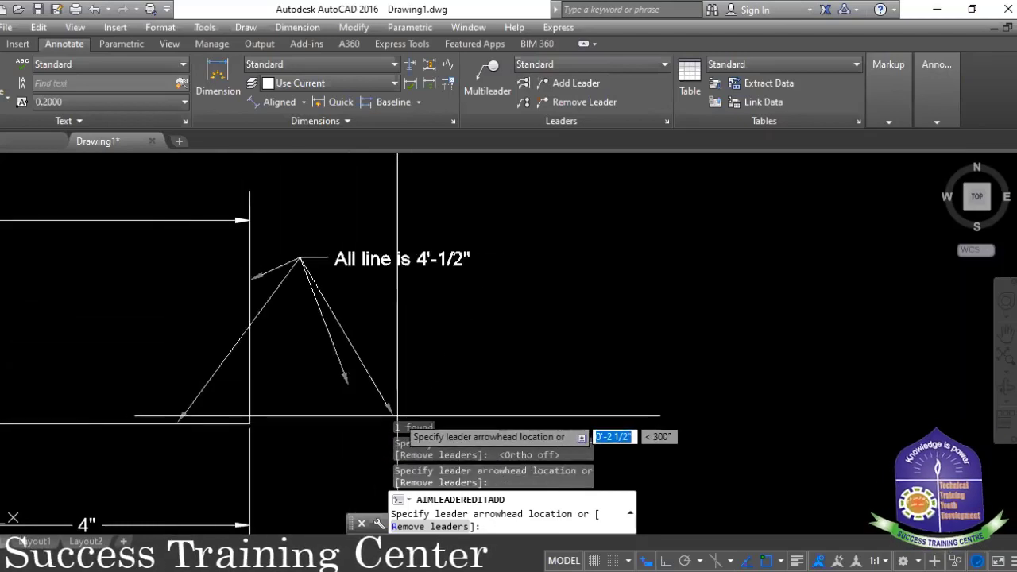
pyautogui.click(347, 189)
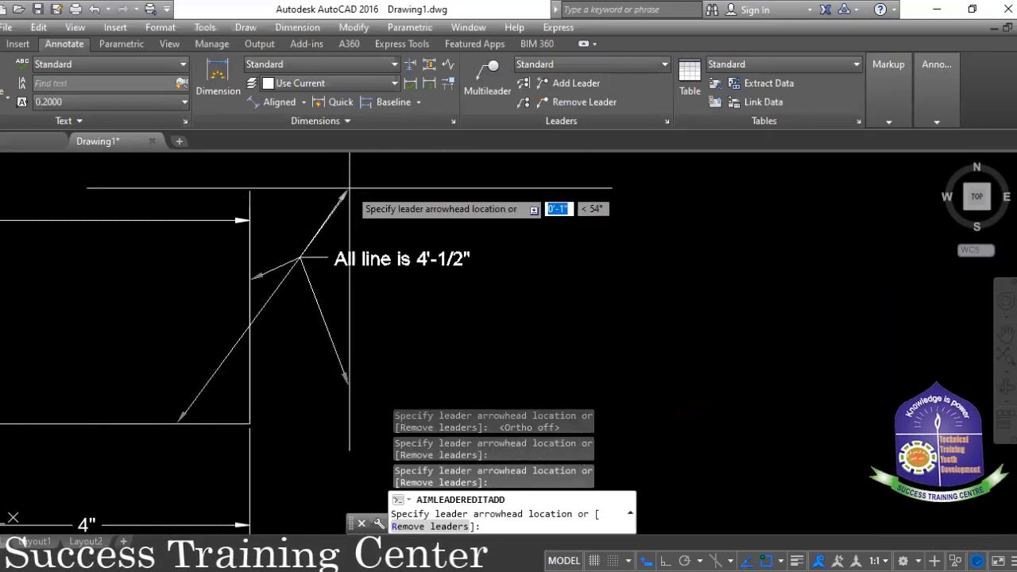
pyautogui.press('Escape')
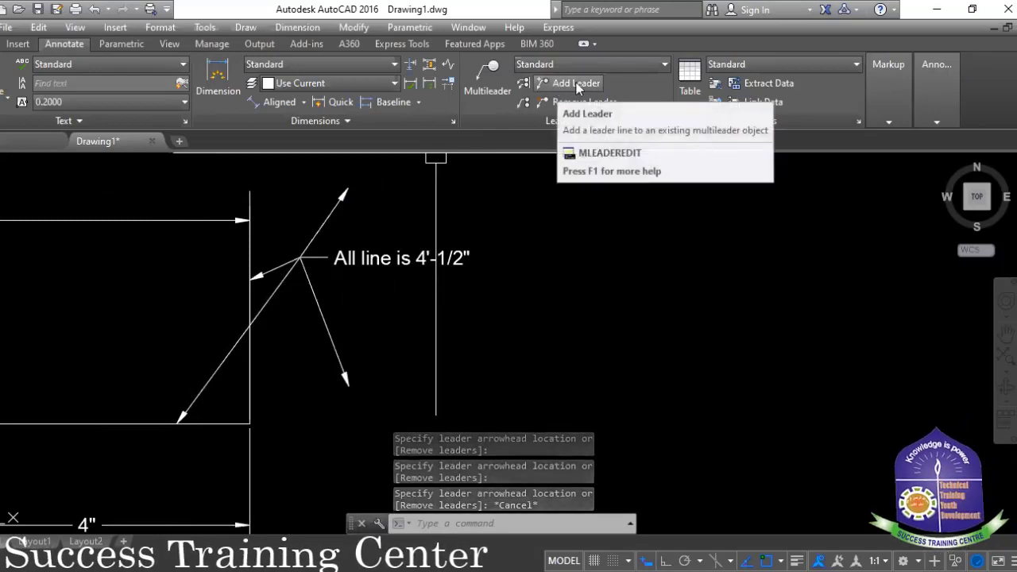
pyautogui.moveTo(569, 83)
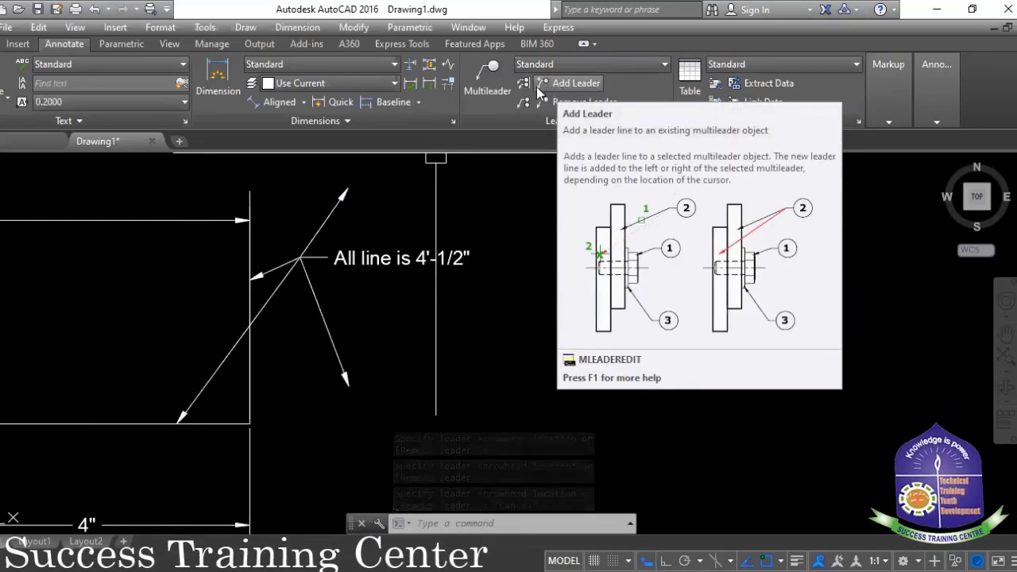
pyautogui.scroll(2, 243, 278)
pyautogui.scroll(3, 260, 267)
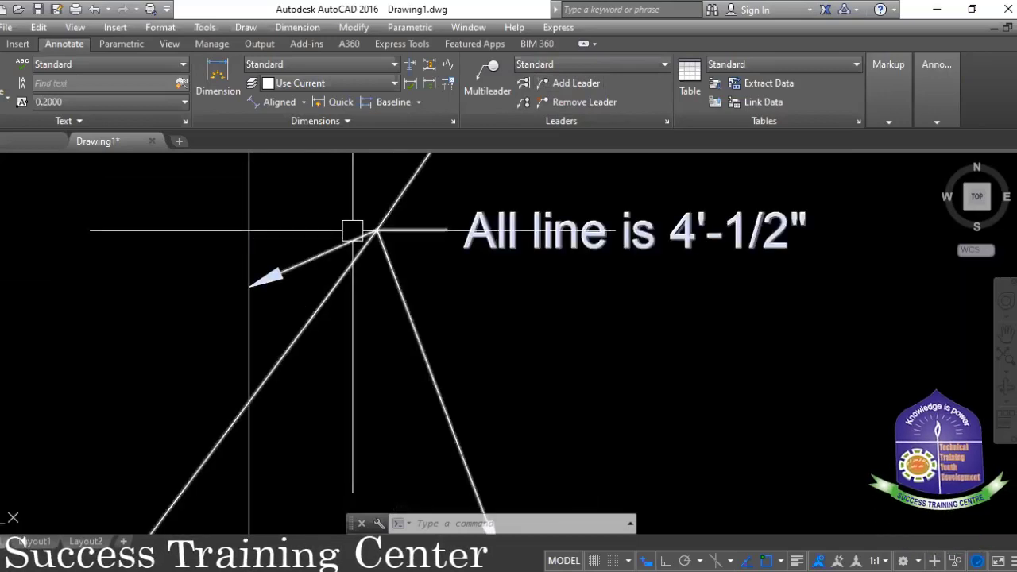
pyautogui.scroll(1, 370, 227)
pyautogui.scroll(-6, 374, 284)
pyautogui.moveTo(374, 284); pyautogui.dragTo(382, 294, button='middle')
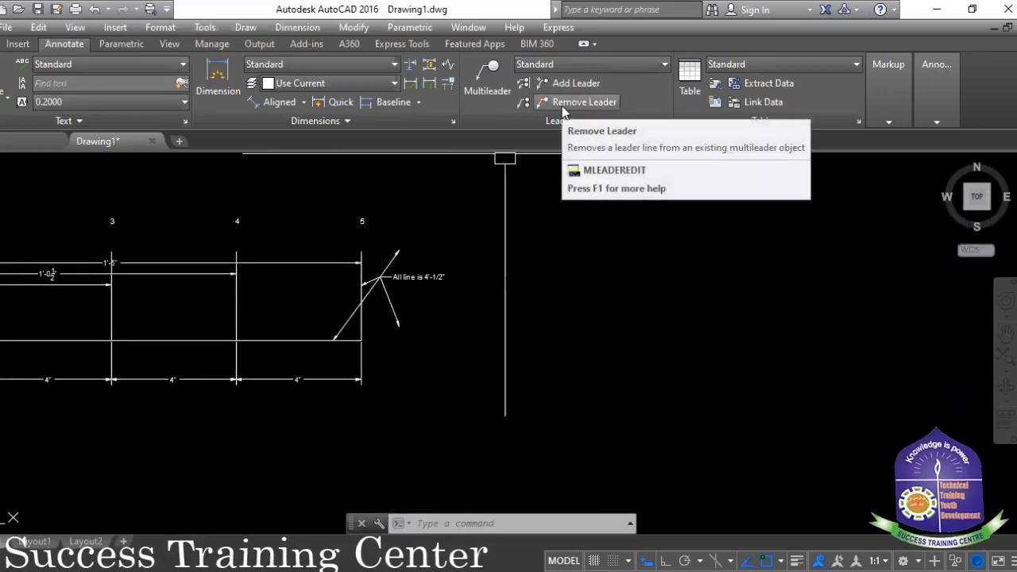
pyautogui.moveTo(576, 102)
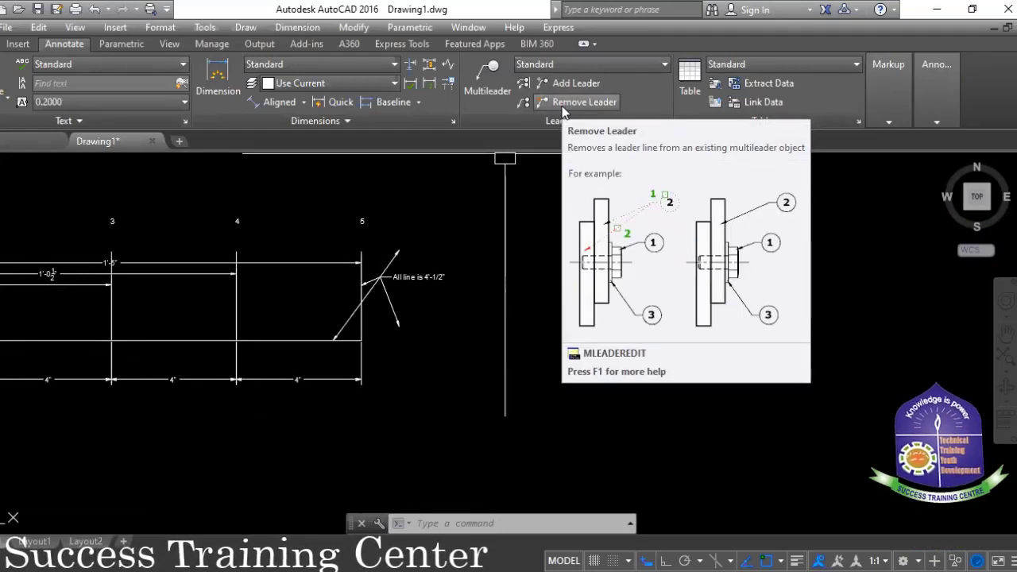
# - Remove the upper added leader from the 'All line is 4'-1/2"' note
pyautogui.click(564, 111)
pyautogui.scroll(2, 401, 283)
pyautogui.scroll(2, 359, 243)
pyautogui.scroll(-2, 359, 243)
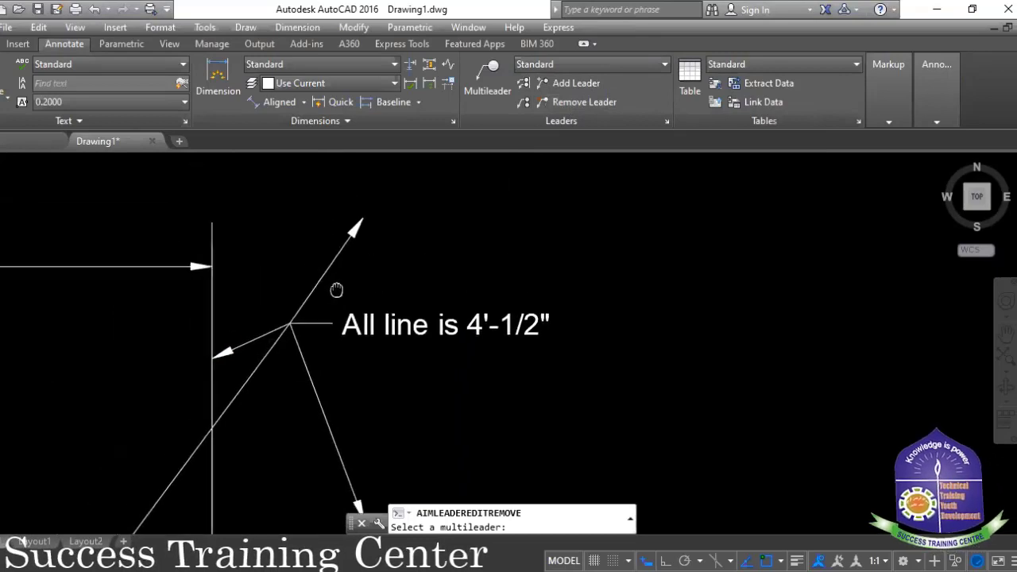
pyautogui.click(332, 268)
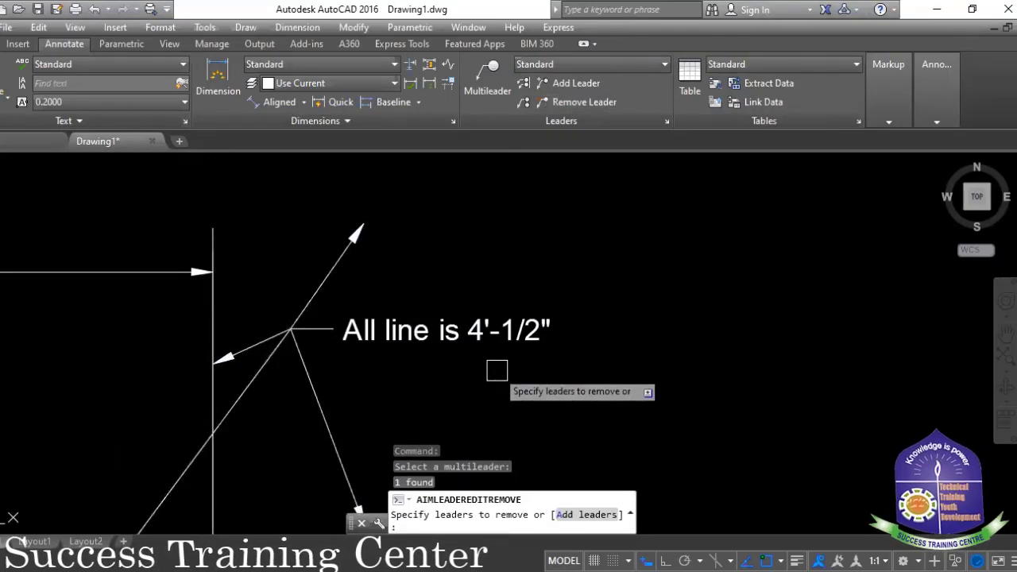
pyautogui.click(332, 277)
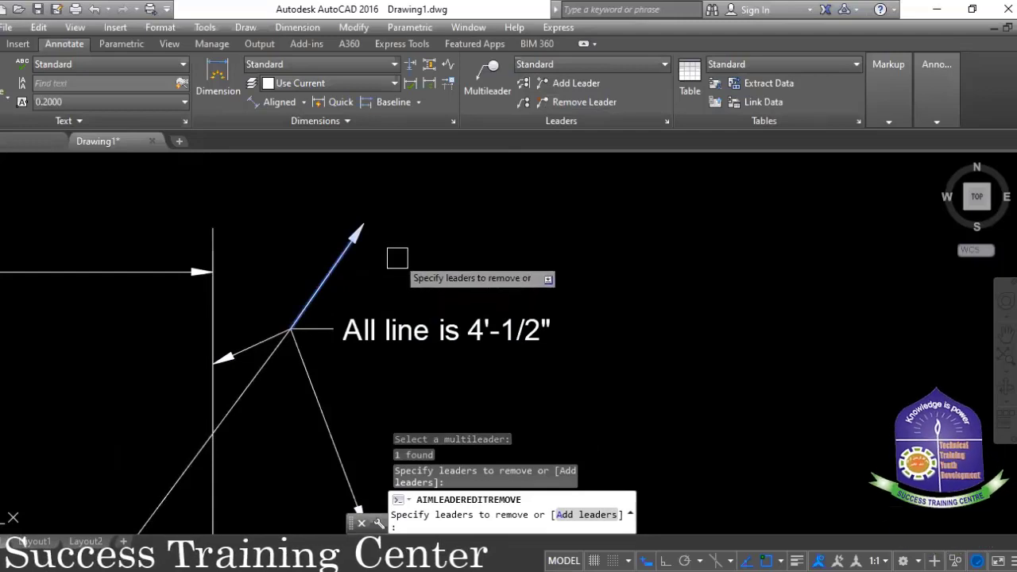
pyautogui.press('Return')
pyautogui.moveTo(323, 353); pyautogui.dragTo(329, 268, button='middle')
# - Remove the right and lower-left added leaders, leaving the note with one arrow
pyautogui.click(317, 295)
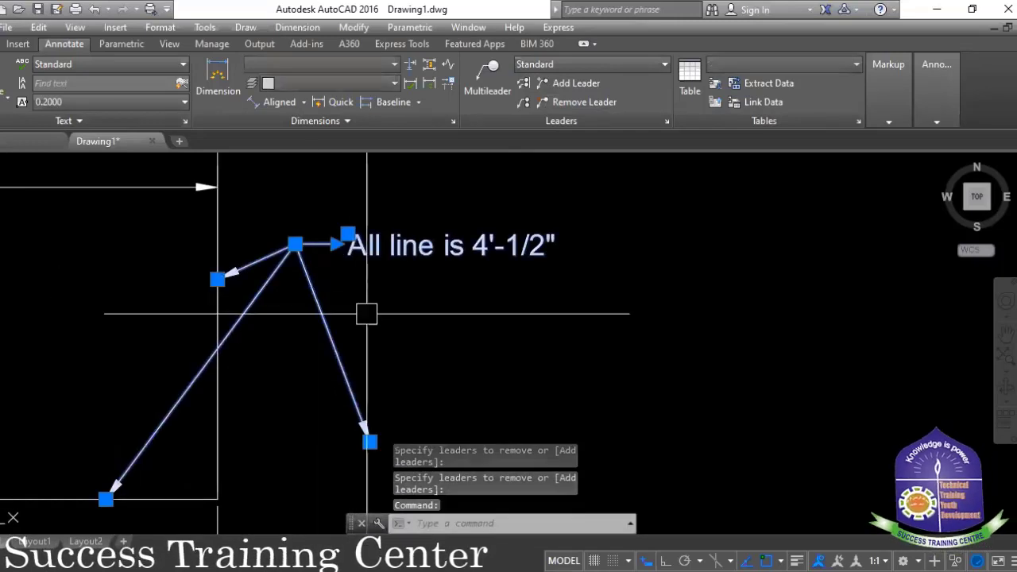
pyautogui.click(548, 104)
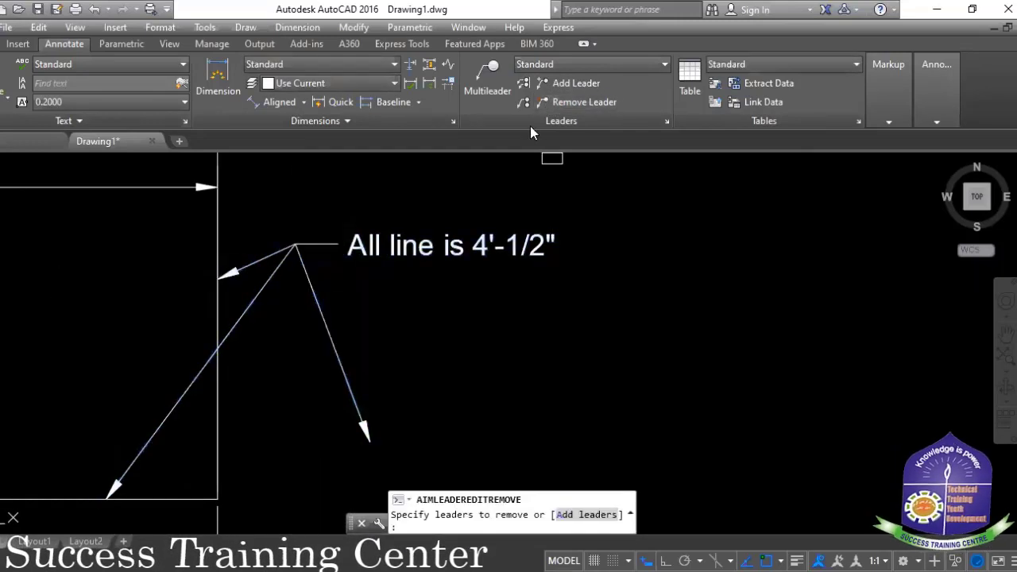
pyautogui.click(325, 337)
pyautogui.click(226, 345)
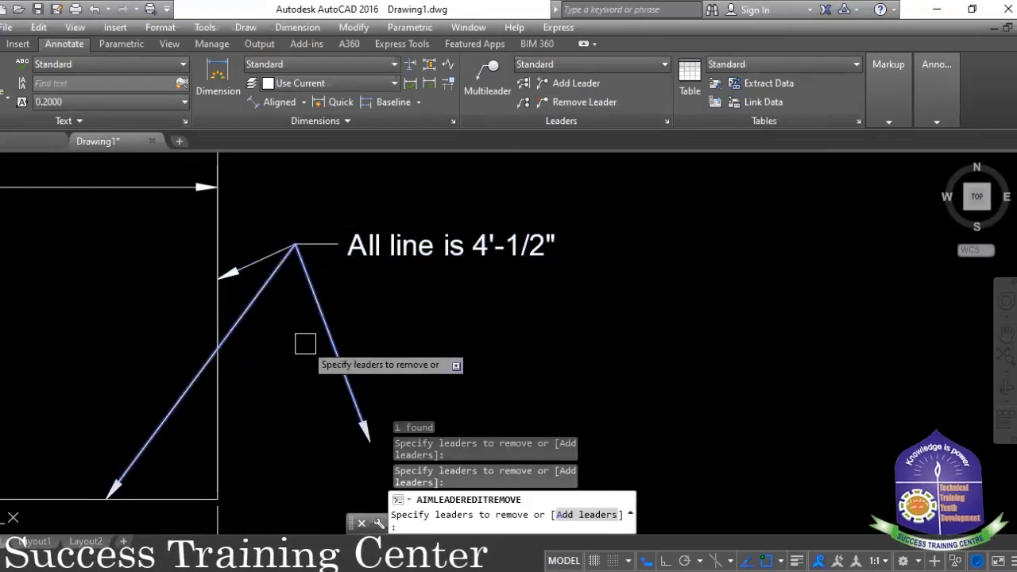
pyautogui.press('Return')
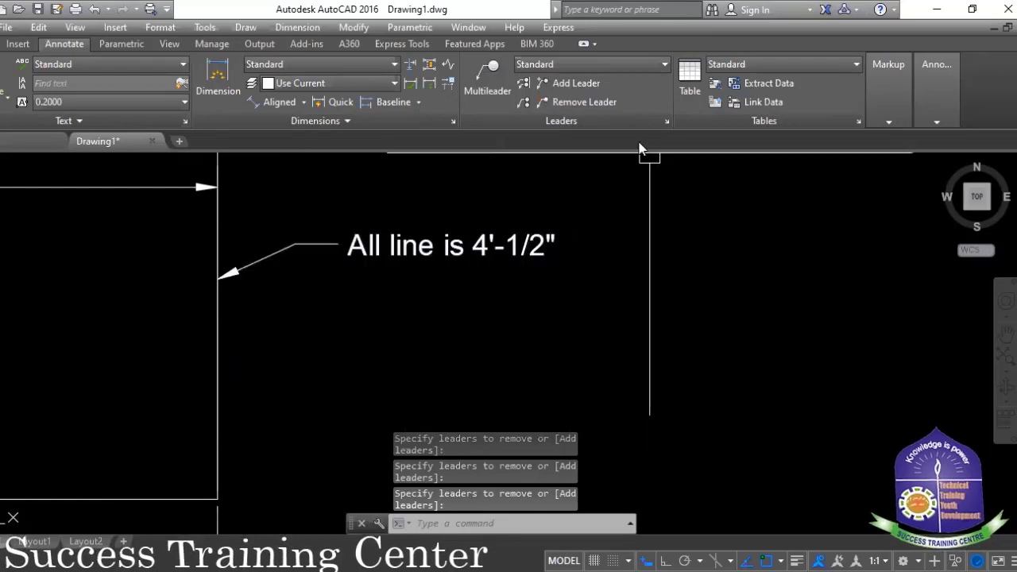
pyautogui.click(664, 66)
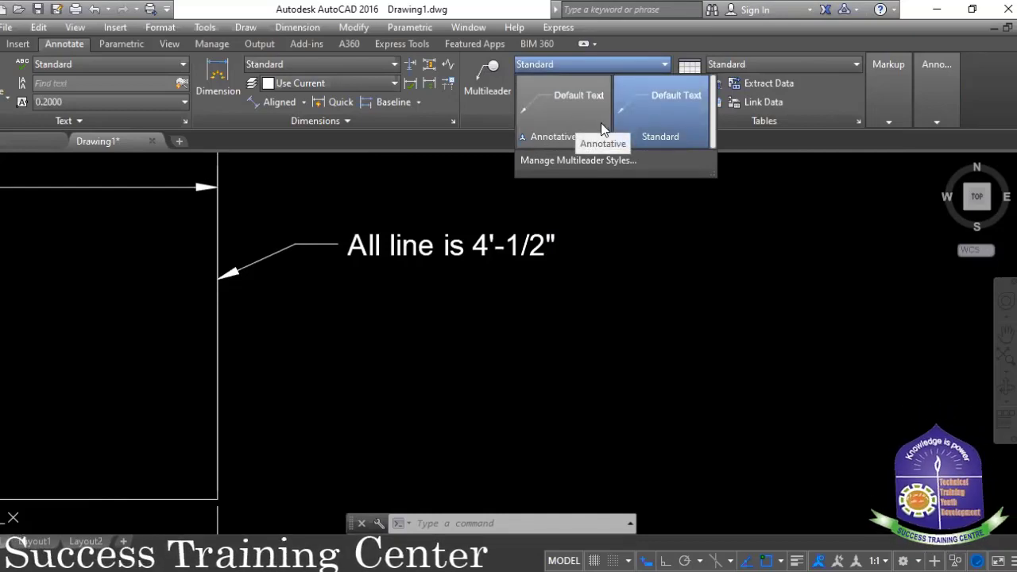
# - Modify the Standard multileader style and review its Content tab's 0'-0 1/8" text height
pyautogui.click(612, 166)
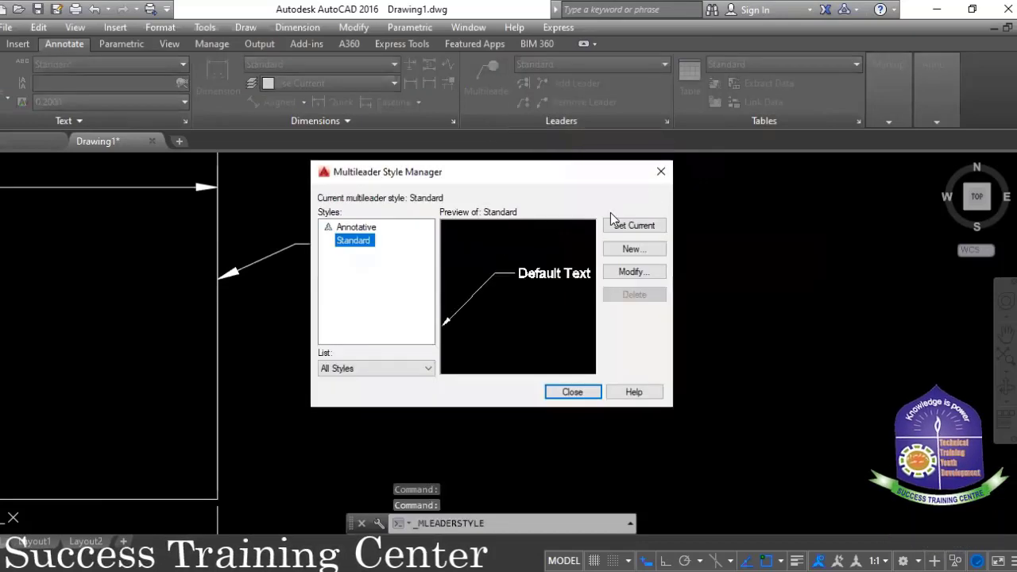
pyautogui.click(628, 272)
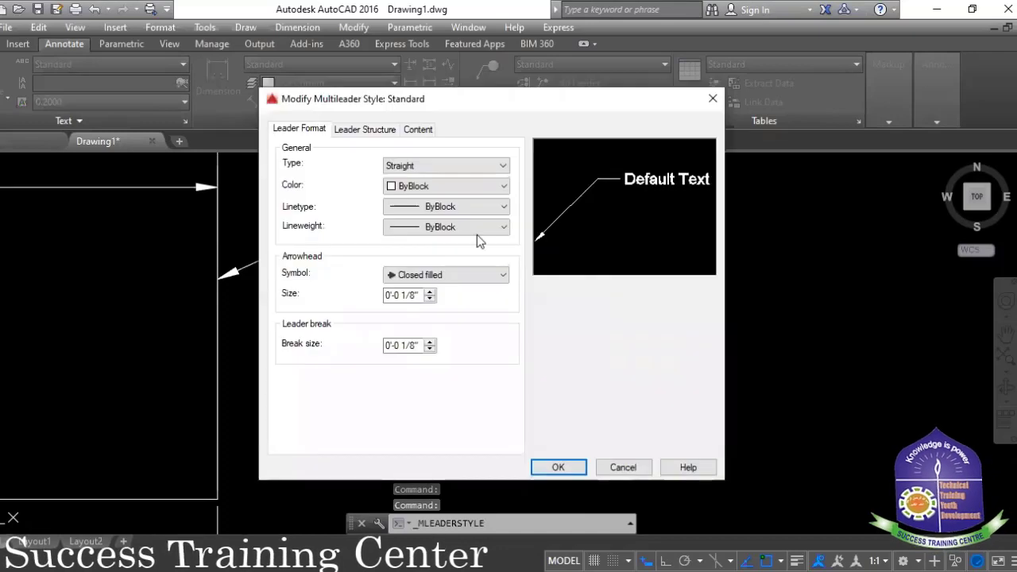
pyautogui.click(359, 135)
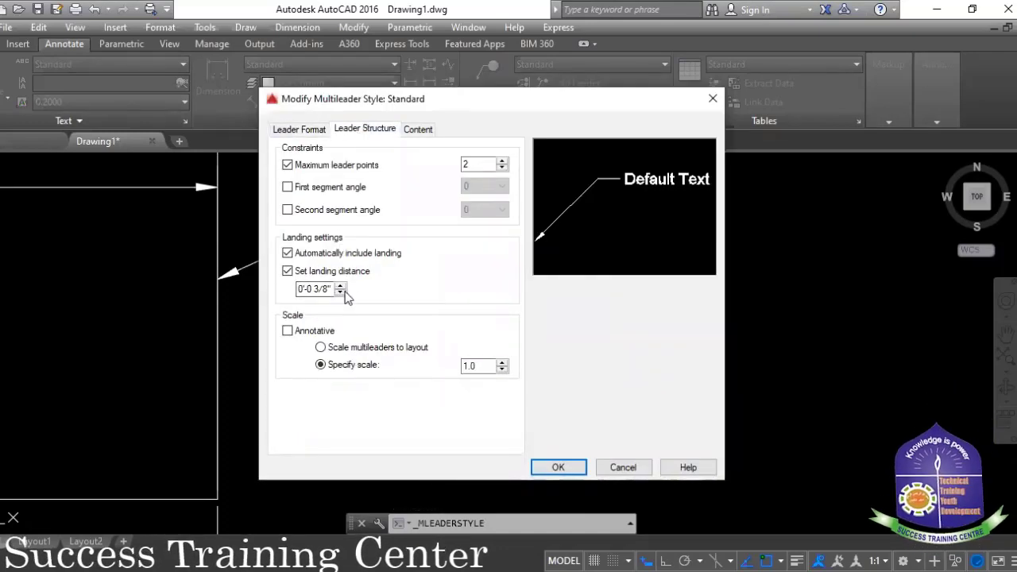
pyautogui.click(415, 129)
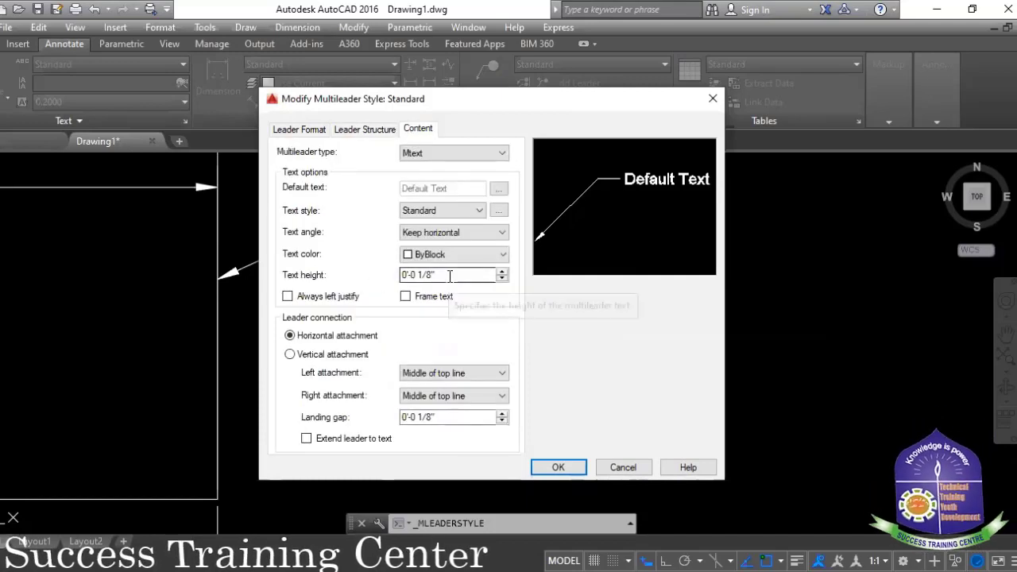
pyautogui.click(313, 131)
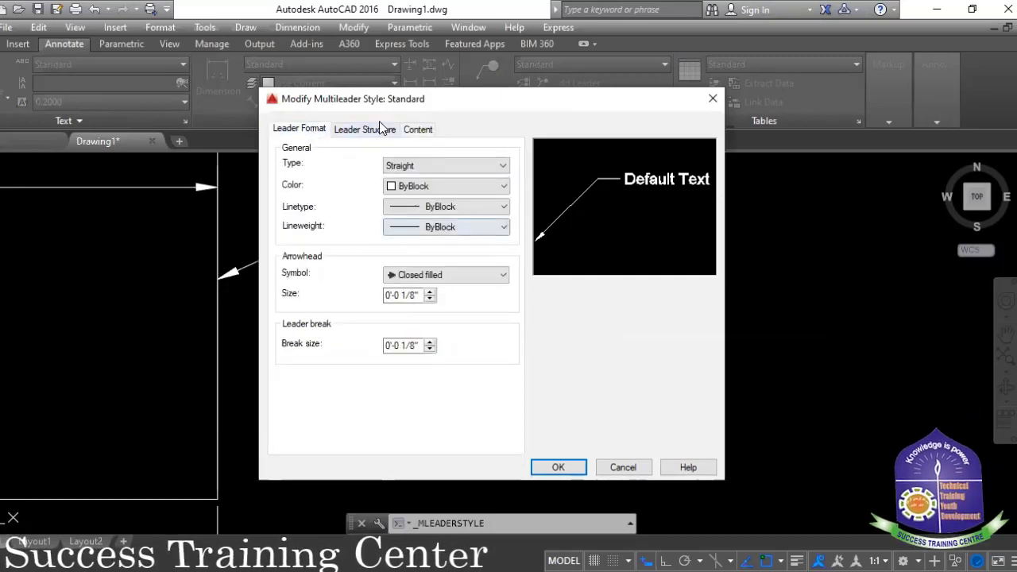
pyautogui.click(418, 129)
pyautogui.click(449, 275)
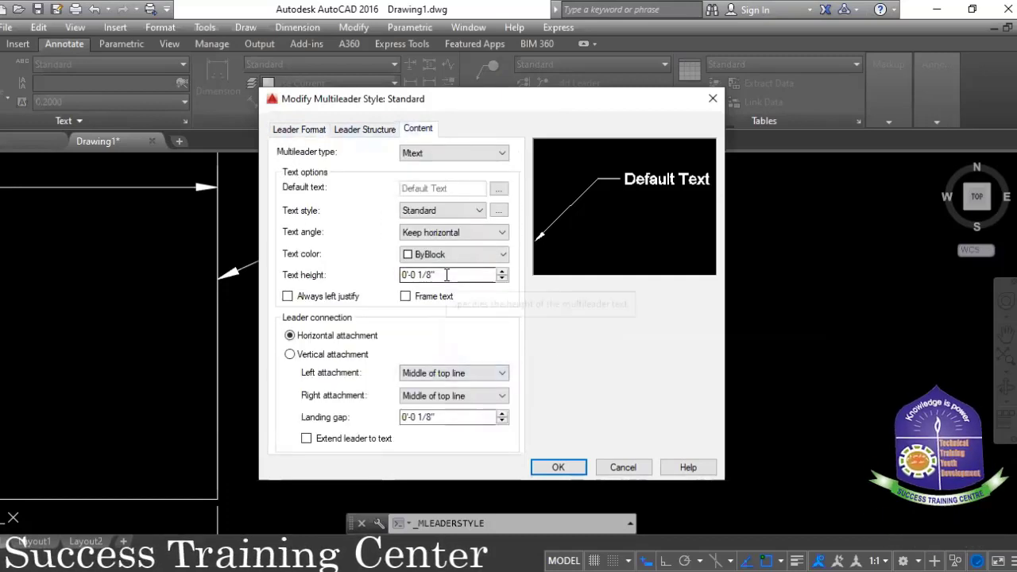
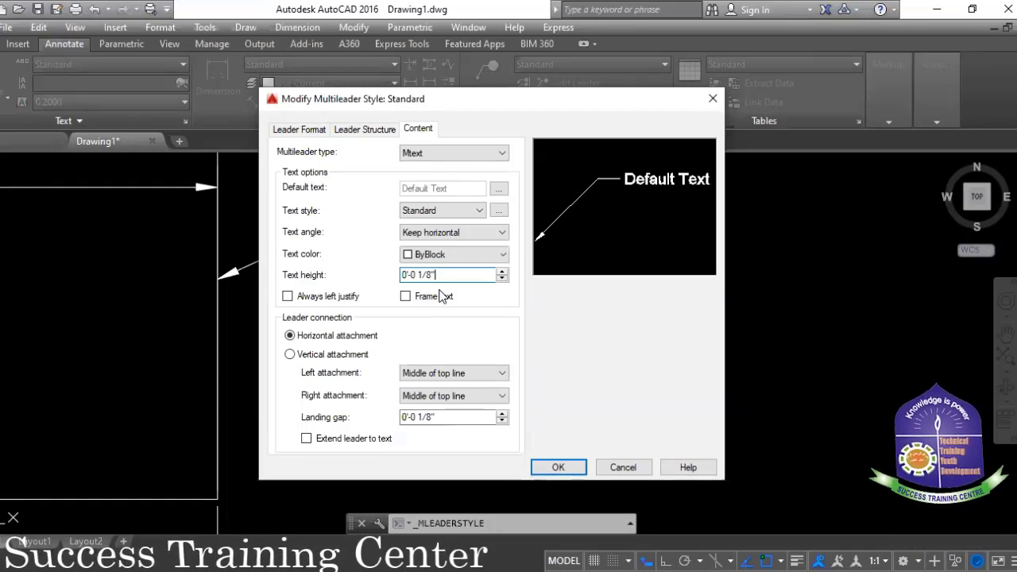
# - Keep Mtext as the Standard multileader style's content type and accept the style settings
pyautogui.click(501, 153)
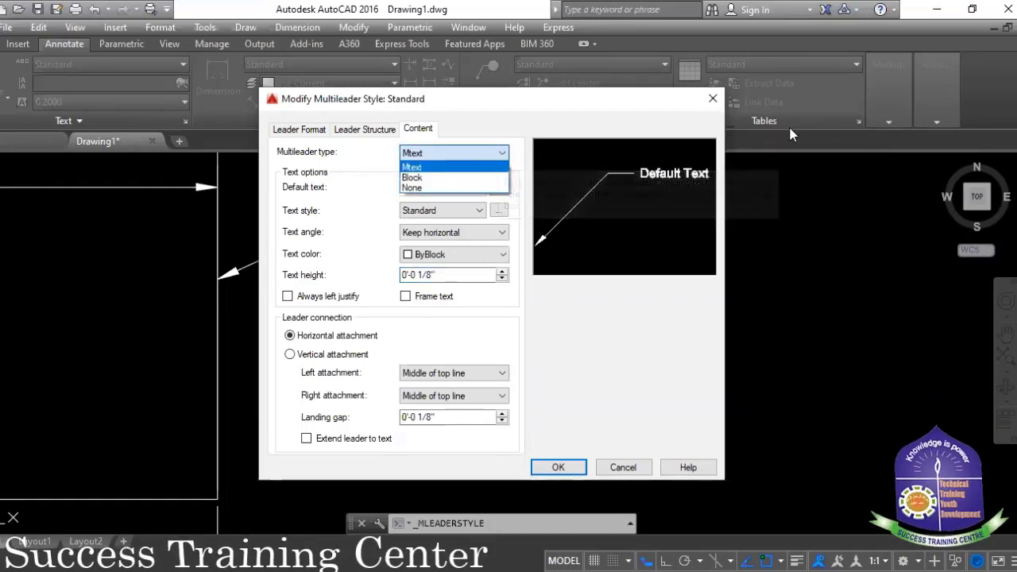
pyautogui.click(703, 121)
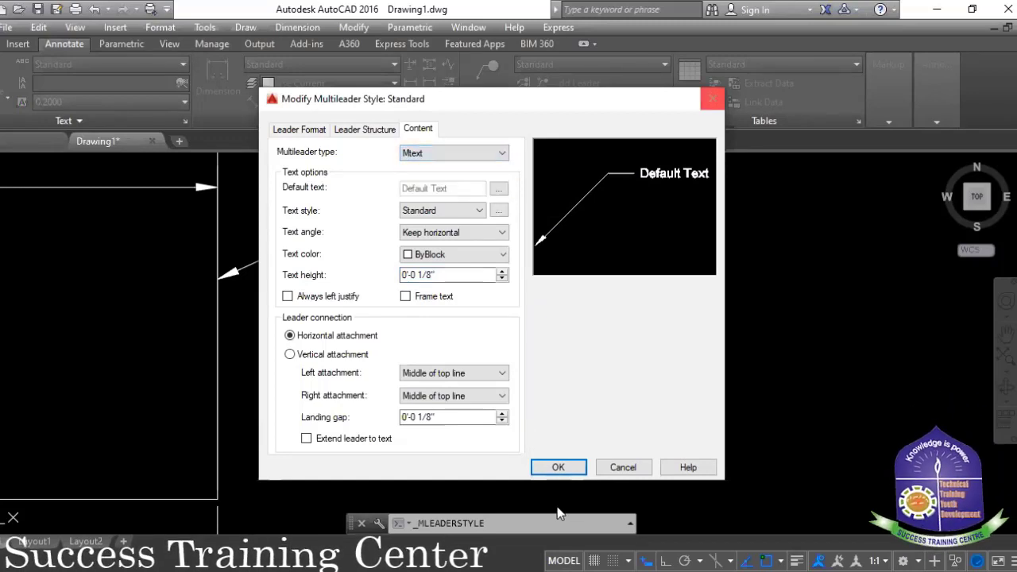
pyautogui.click(573, 472)
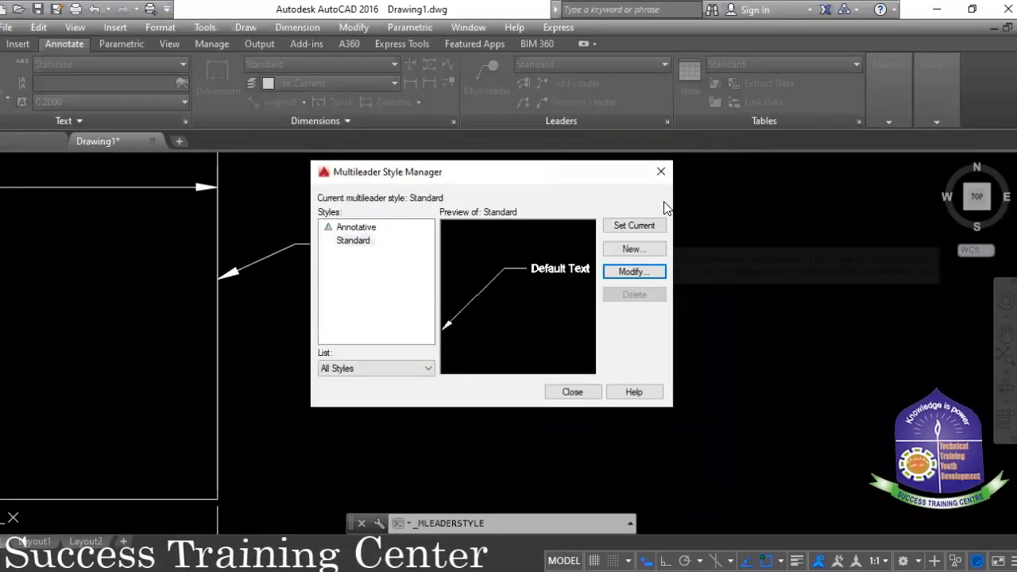
# - Close the style manager, then switch the current multileader style to Annotative and back to Standard
pyautogui.click(659, 174)
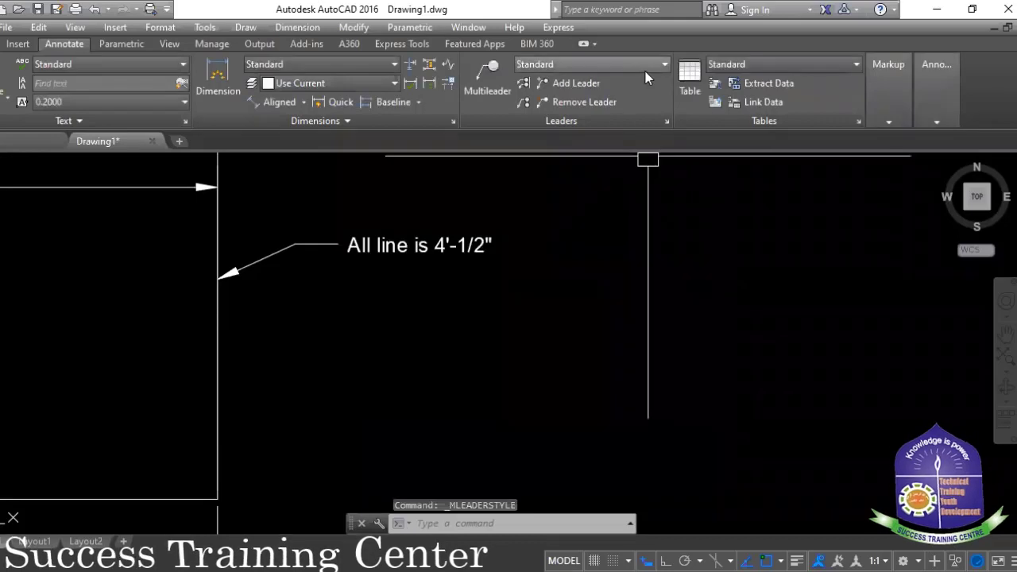
pyautogui.click(662, 65)
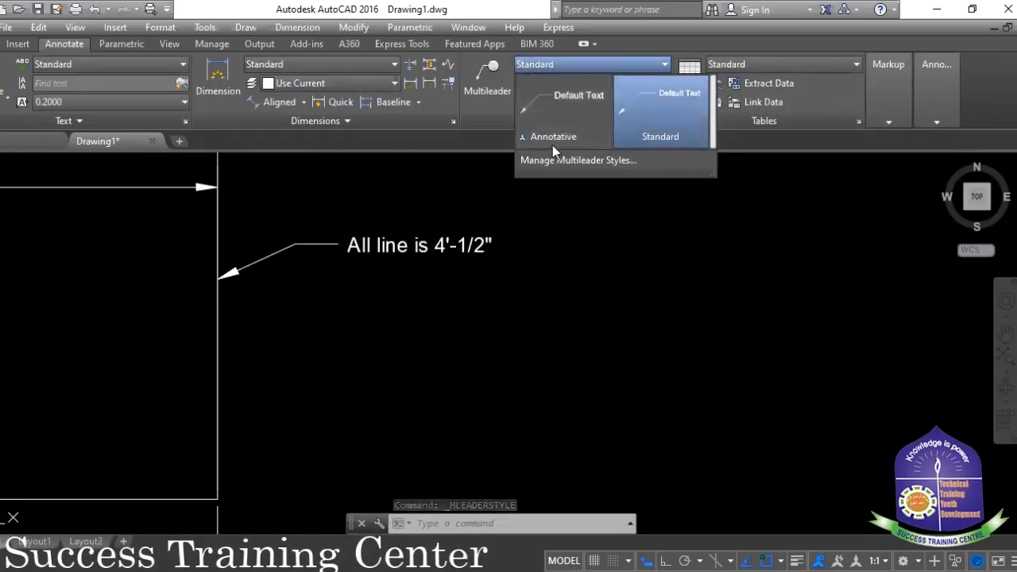
pyautogui.click(560, 126)
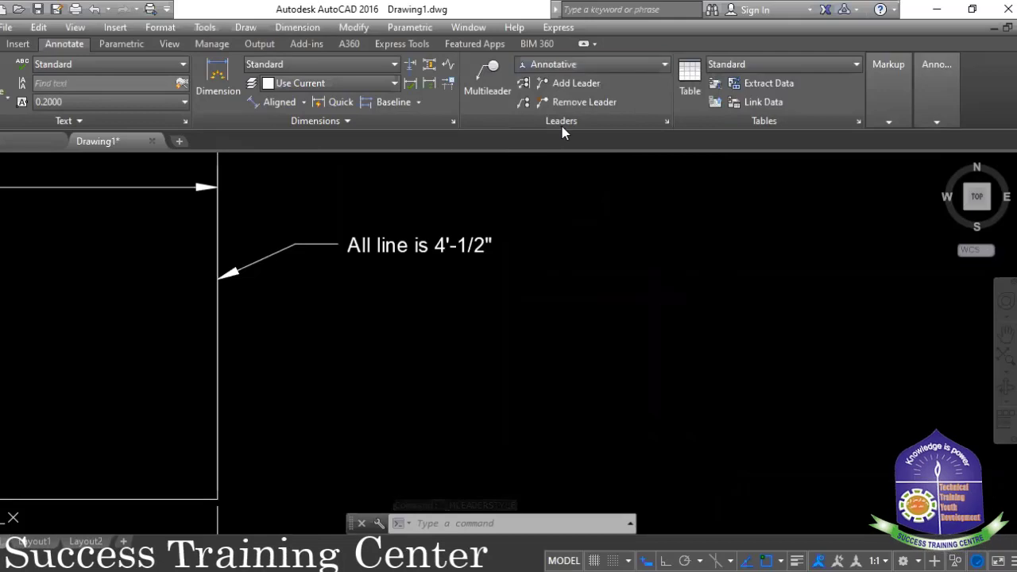
pyautogui.click(656, 68)
pyautogui.click(637, 113)
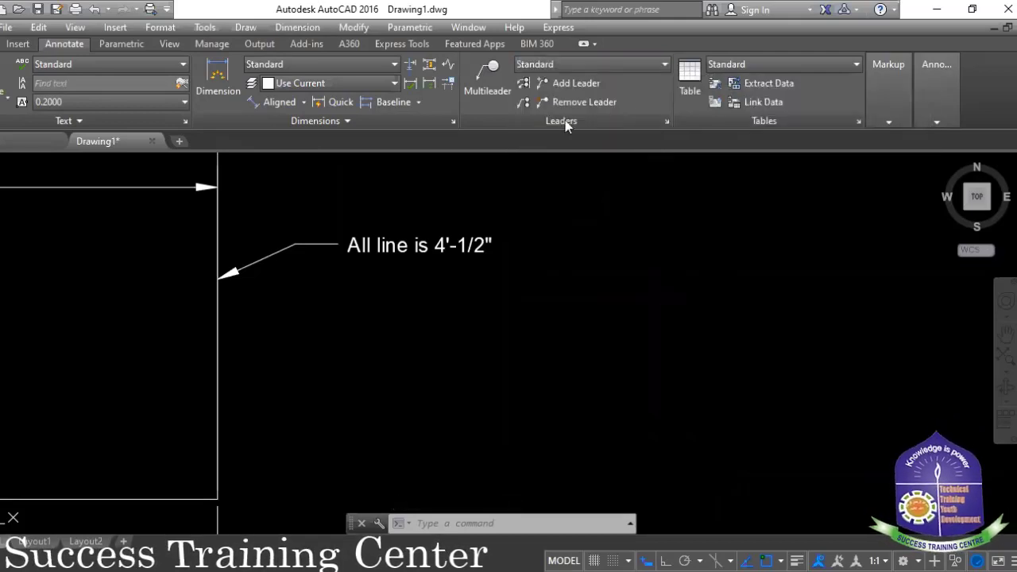
# - Open the "All line is 4'-1/2"" note for editing, leave it unchanged, and list the multileader styles again
pyautogui.click(404, 244)
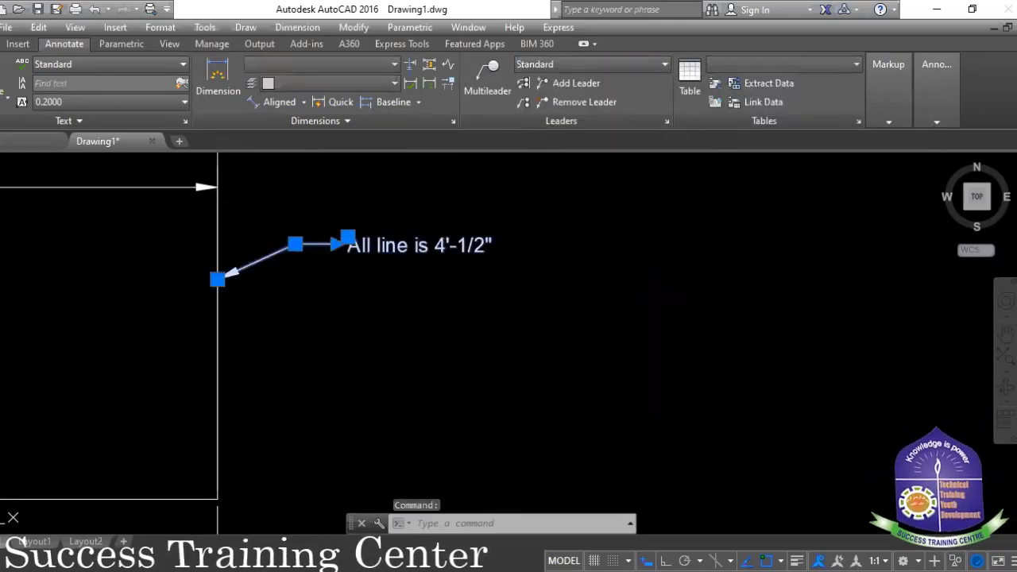
pyautogui.doubleClick(419, 245)
pyautogui.click(618, 174)
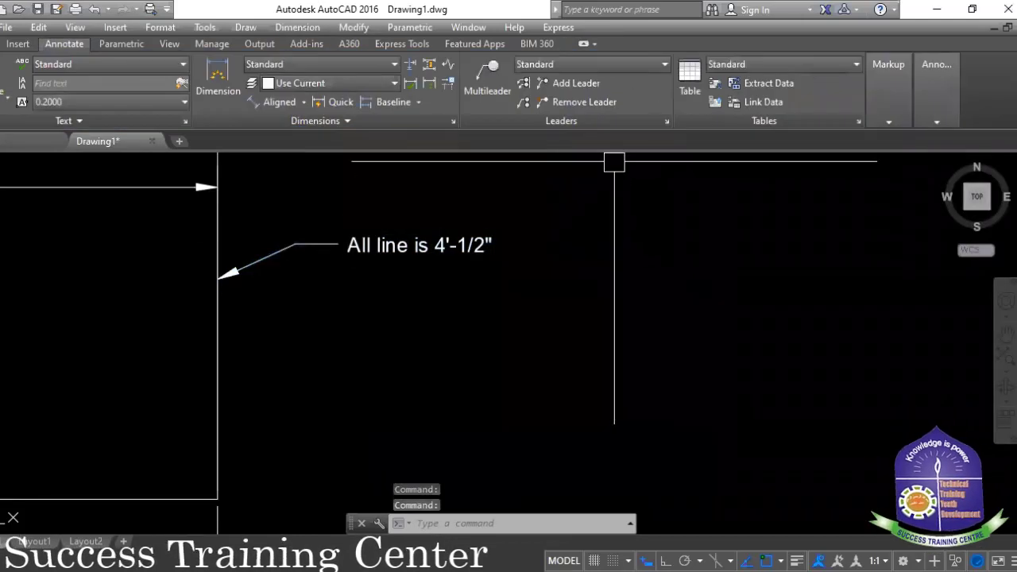
pyautogui.click(659, 66)
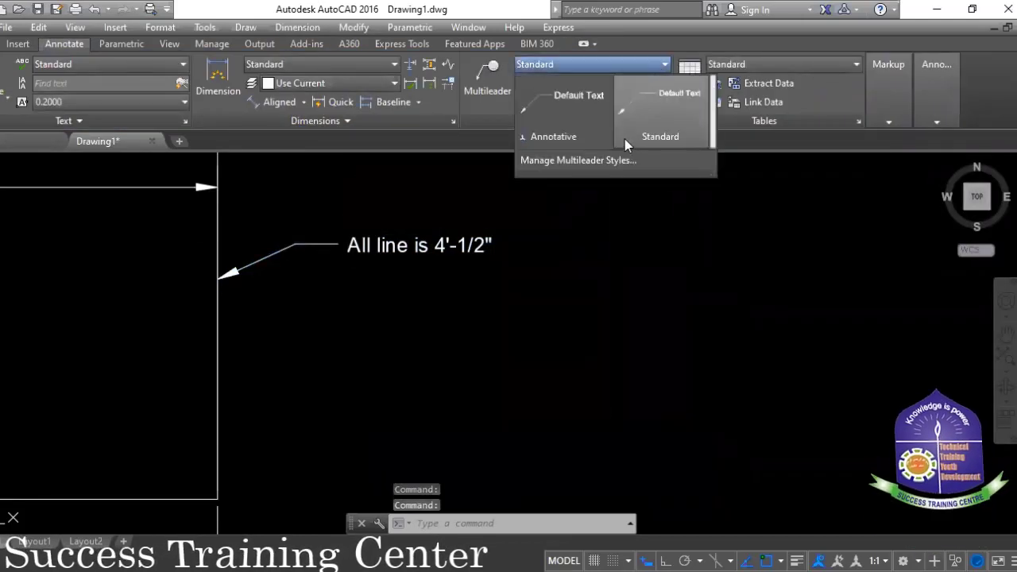
# - In the Multileader Style Manager, start a new style from Standard twice, cancelling both times
pyautogui.click(564, 163)
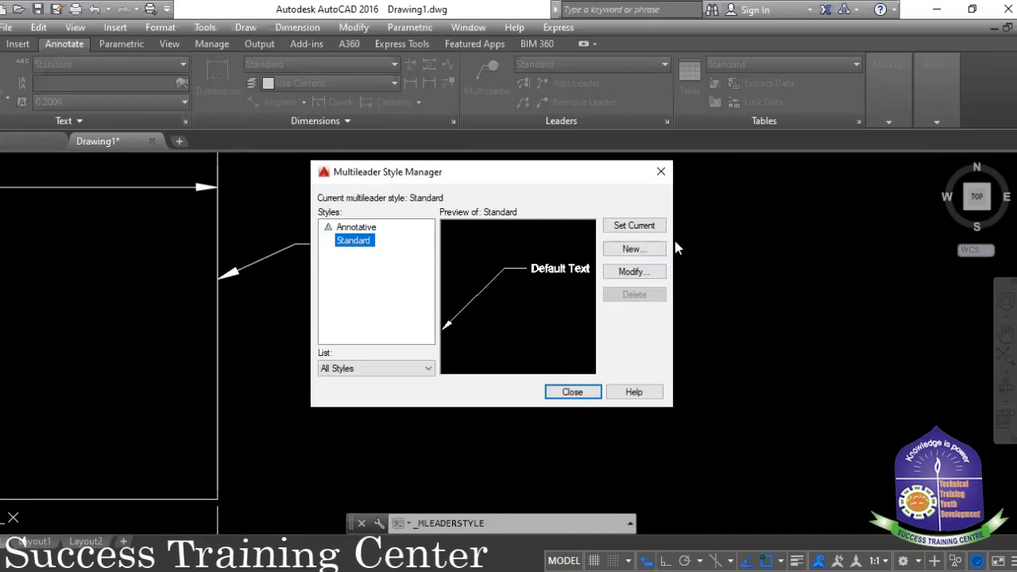
pyautogui.click(636, 249)
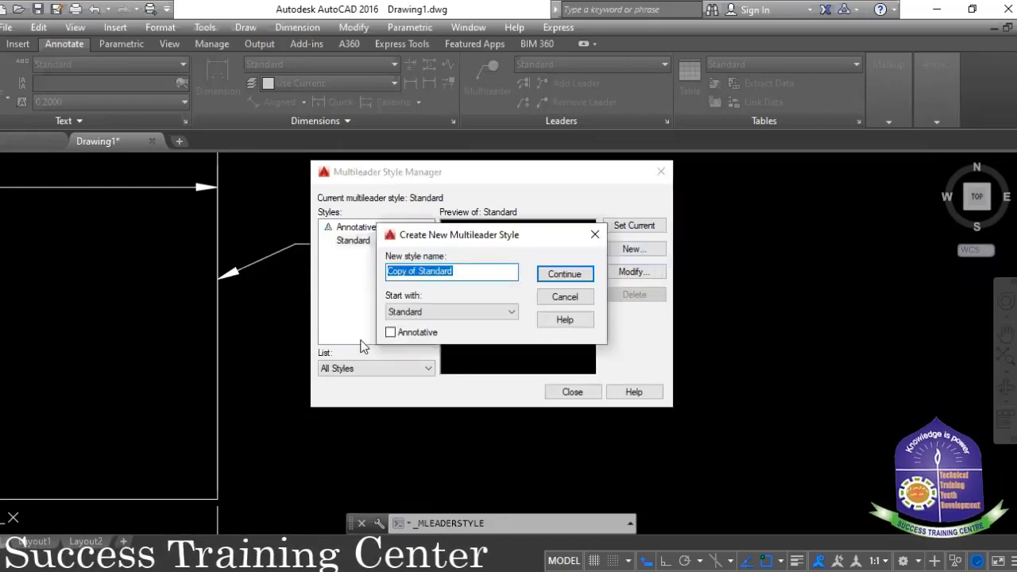
pyautogui.click(509, 314)
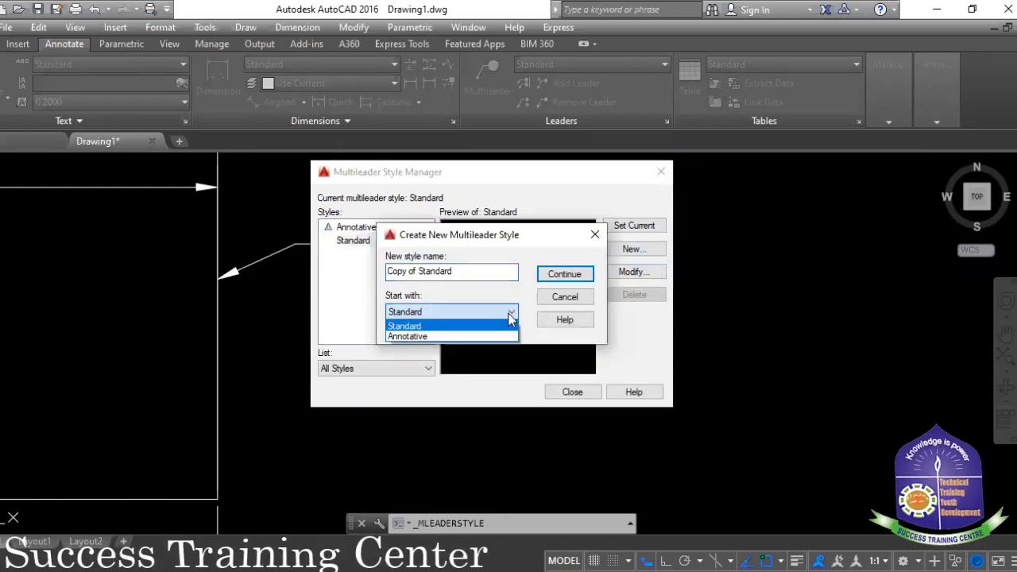
pyautogui.click(457, 324)
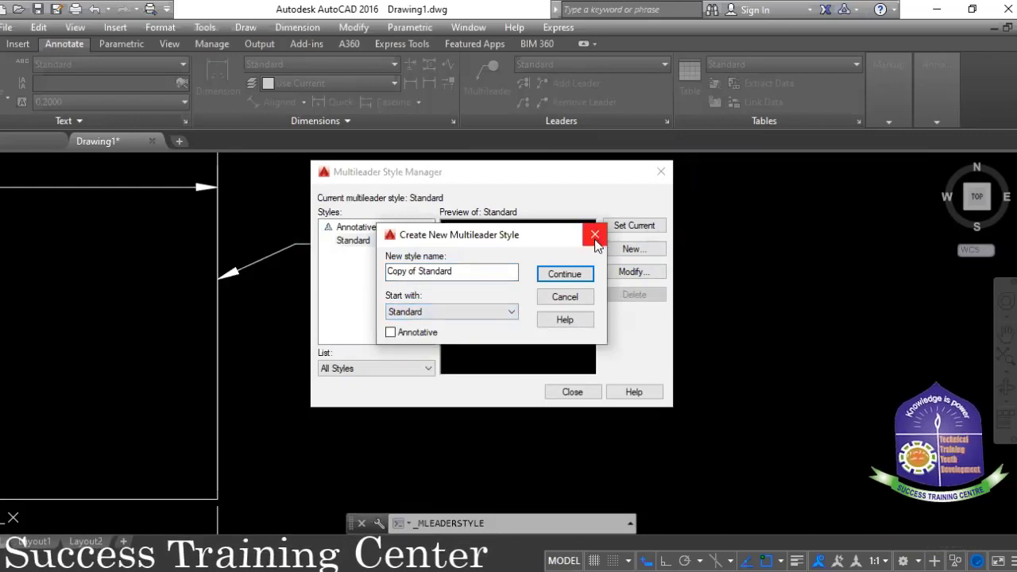
pyautogui.click(596, 236)
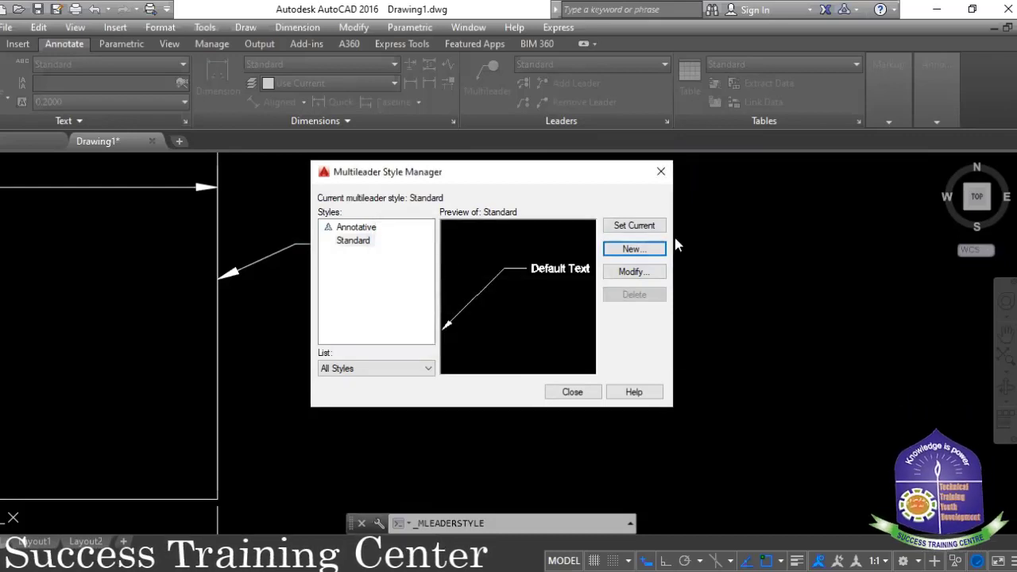
pyautogui.click(634, 249)
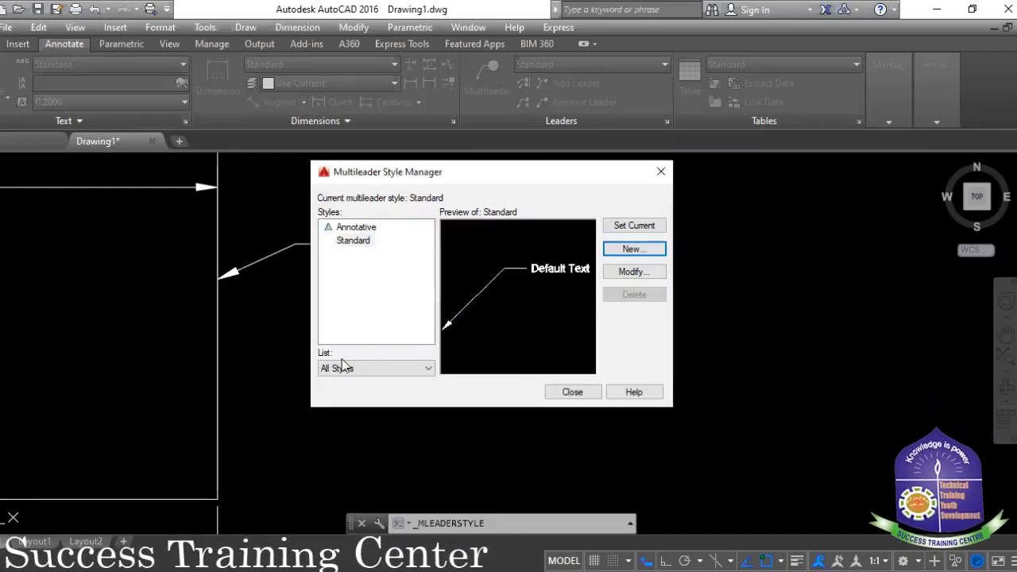
pyautogui.click(596, 234)
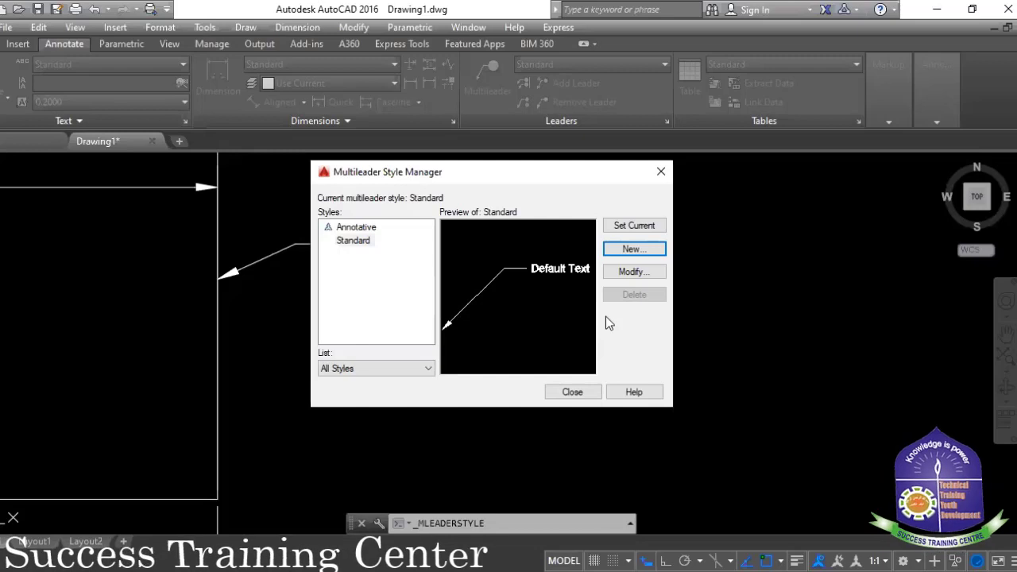
pyautogui.click(670, 168)
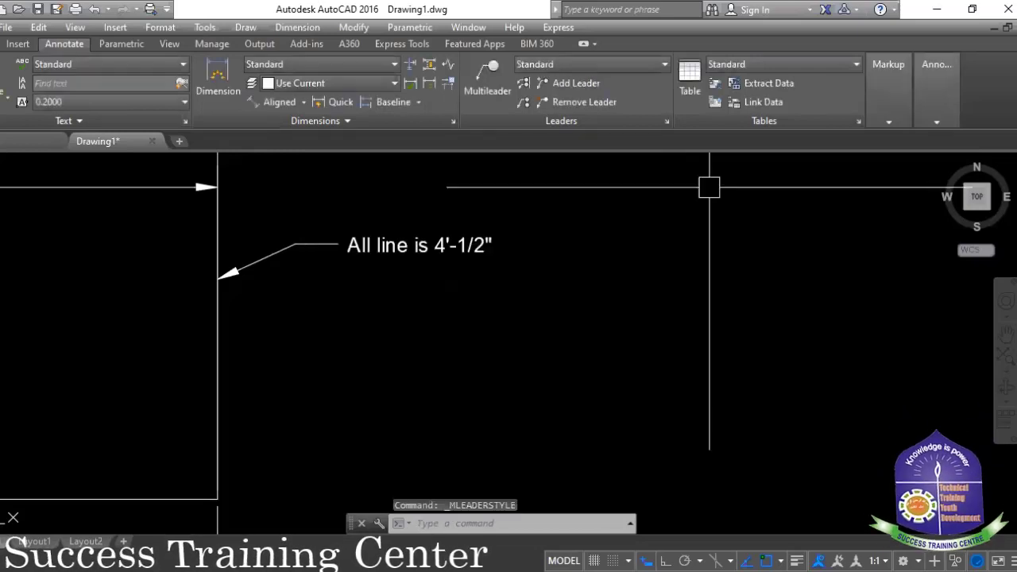
pyautogui.press('Escape')
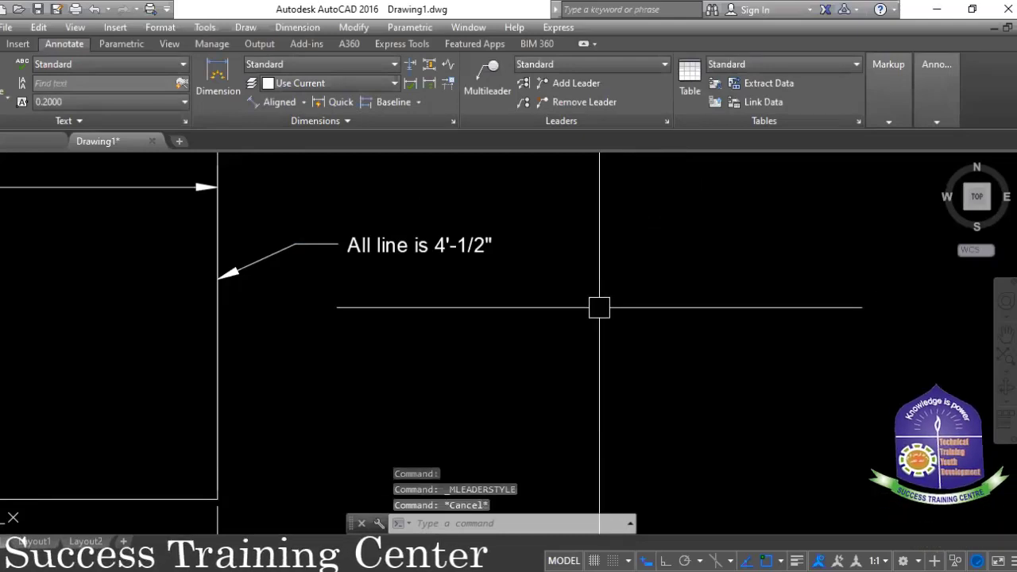
pyautogui.press('Escape')
pyautogui.press('Escape')
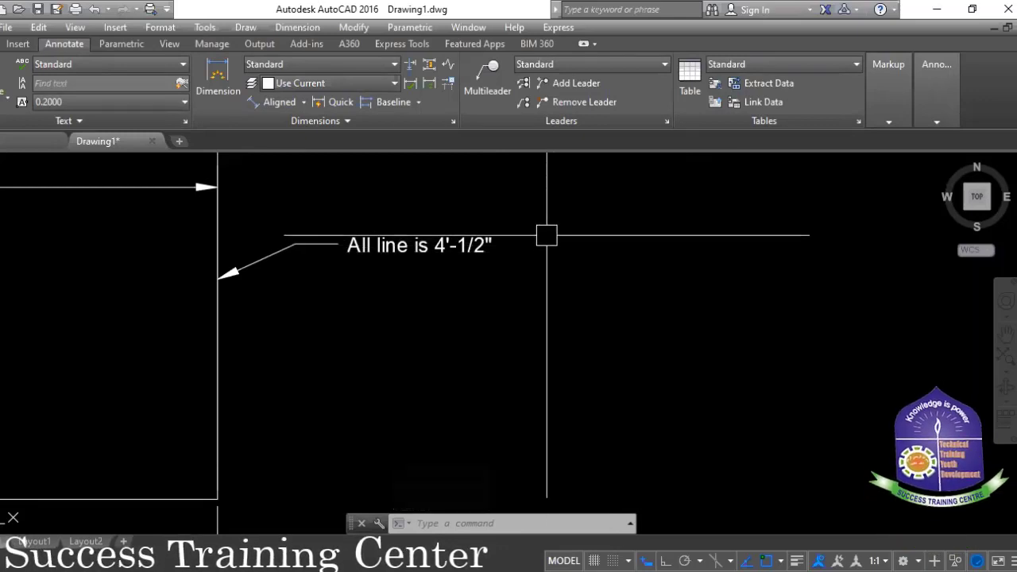
pyautogui.press('Escape')
pyautogui.press('Escape')
pyautogui.scroll(-5, 603, 254)
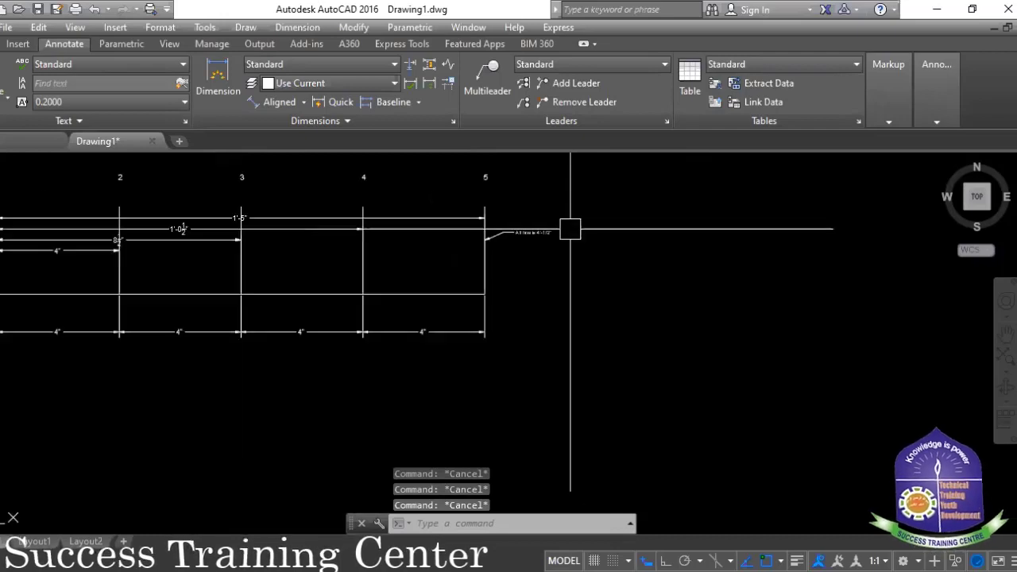
pyautogui.scroll(-2, 564, 230)
pyautogui.moveTo(560, 231); pyautogui.dragTo(613, 255, button='middle')
pyautogui.scroll(4, 349, 231)
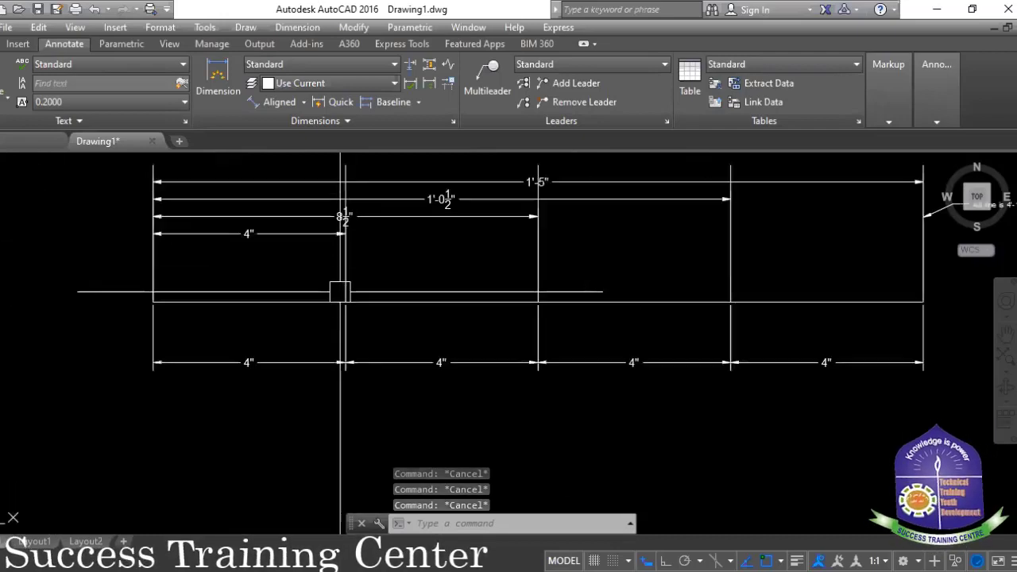
pyautogui.moveTo(336, 291); pyautogui.dragTo(342, 352, button='middle')
pyautogui.scroll(5, 256, 301)
pyautogui.scroll(1, 257, 300)
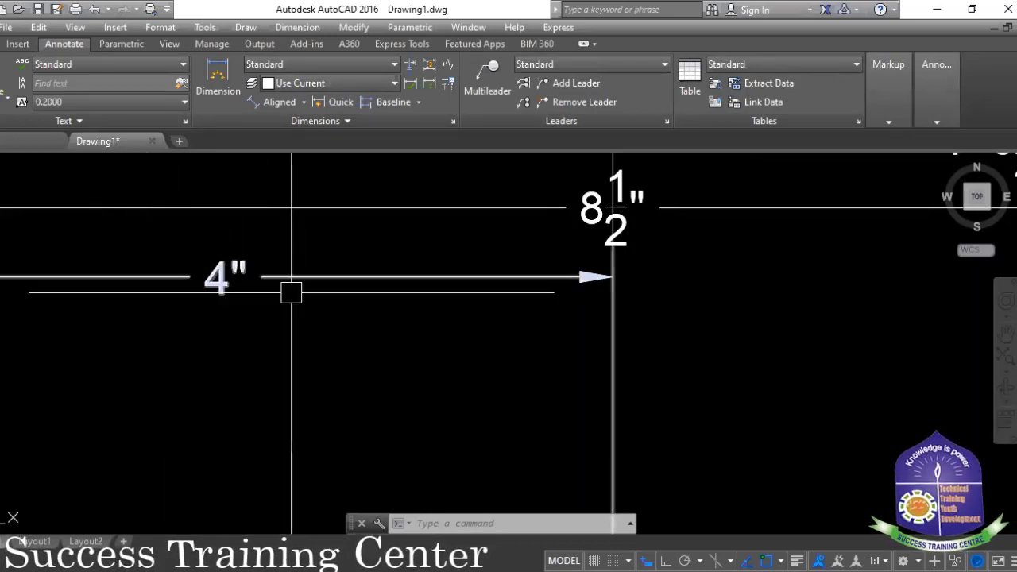
pyautogui.scroll(5, 231, 260)
pyautogui.scroll(-3, 231, 259)
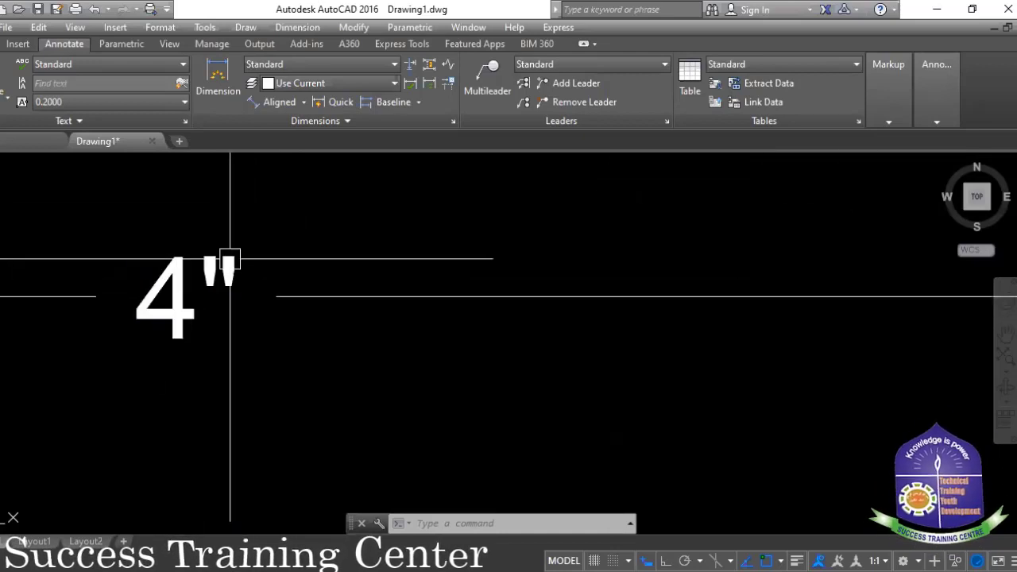
pyautogui.scroll(-2, 239, 247)
pyautogui.scroll(1, 204, 231)
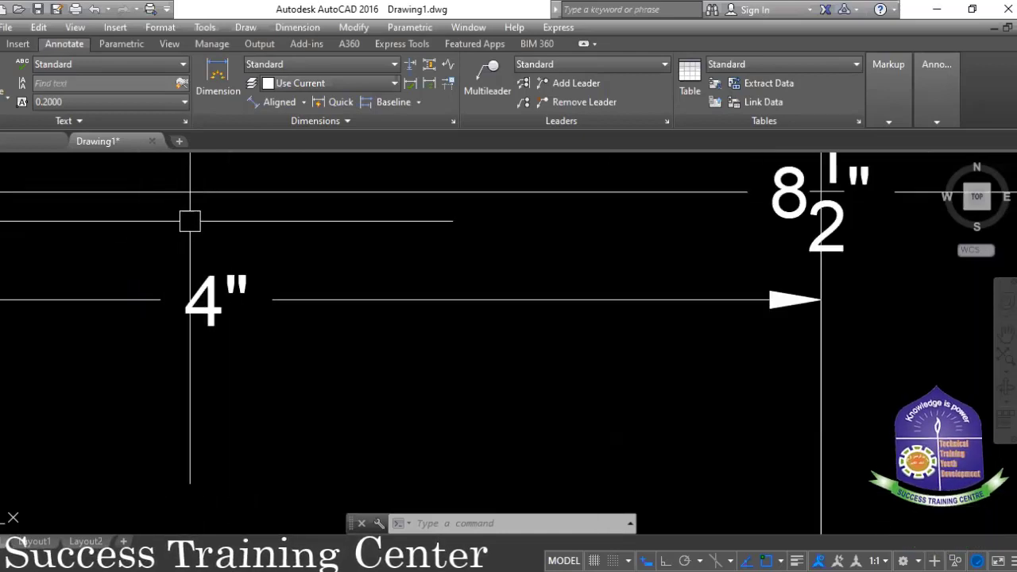
pyautogui.scroll(1, 172, 220)
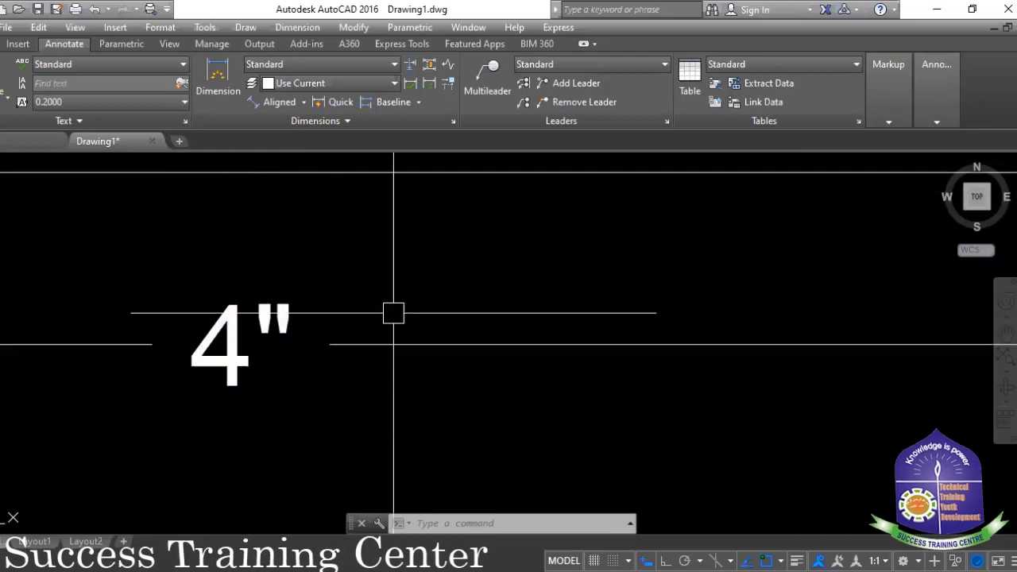
pyautogui.scroll(-2, 307, 291)
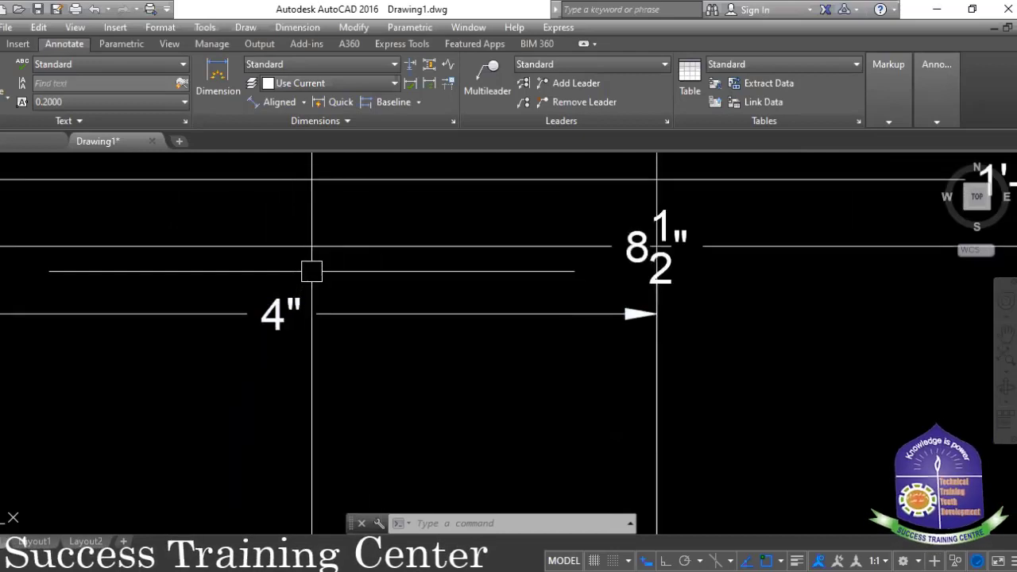
pyautogui.scroll(2, 312, 271)
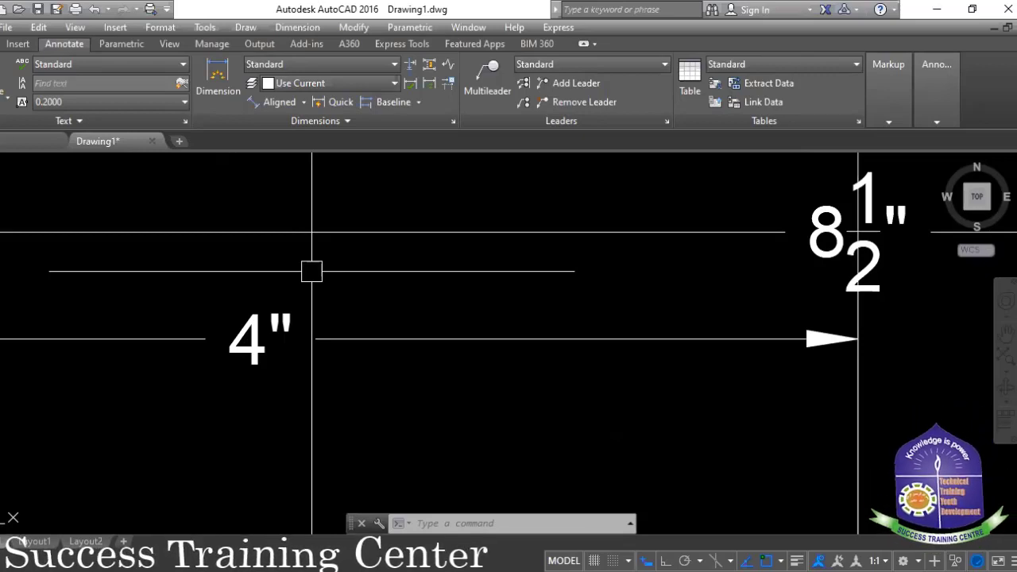
pyautogui.scroll(-2, 278, 282)
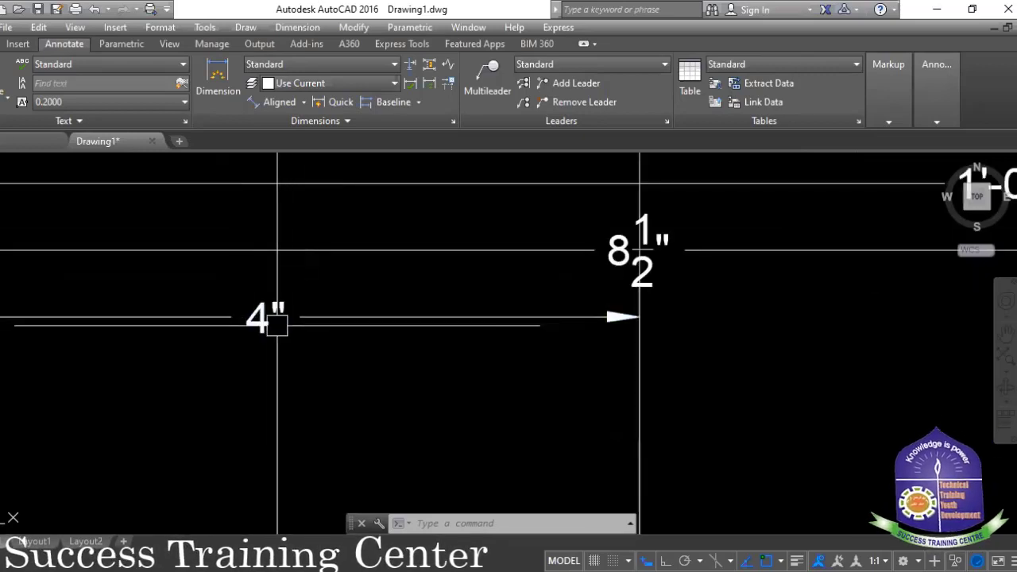
pyautogui.scroll(4, 297, 278)
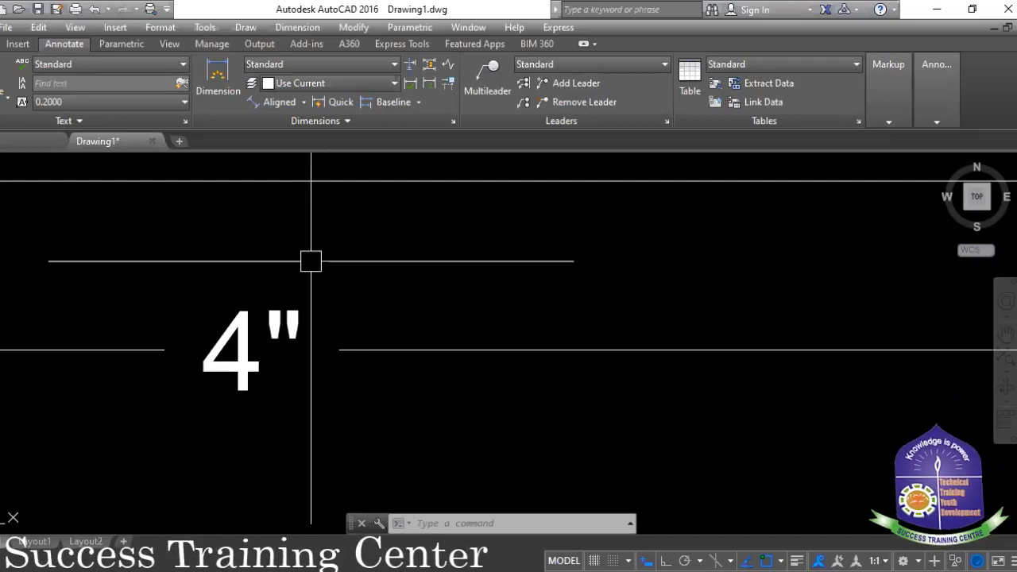
pyautogui.scroll(-4, 310, 261)
pyautogui.scroll(-4, 268, 328)
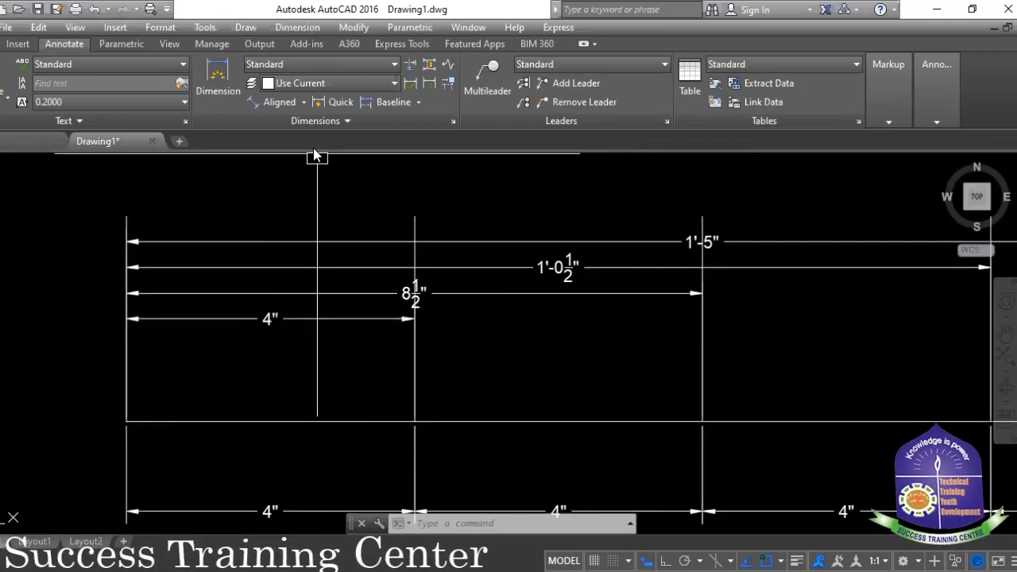
# - Open the Dimension Style Manager with D and start a new style based on Standard
pyautogui.press('Escape')
pyautogui.press('Escape')
pyautogui.press('Escape')
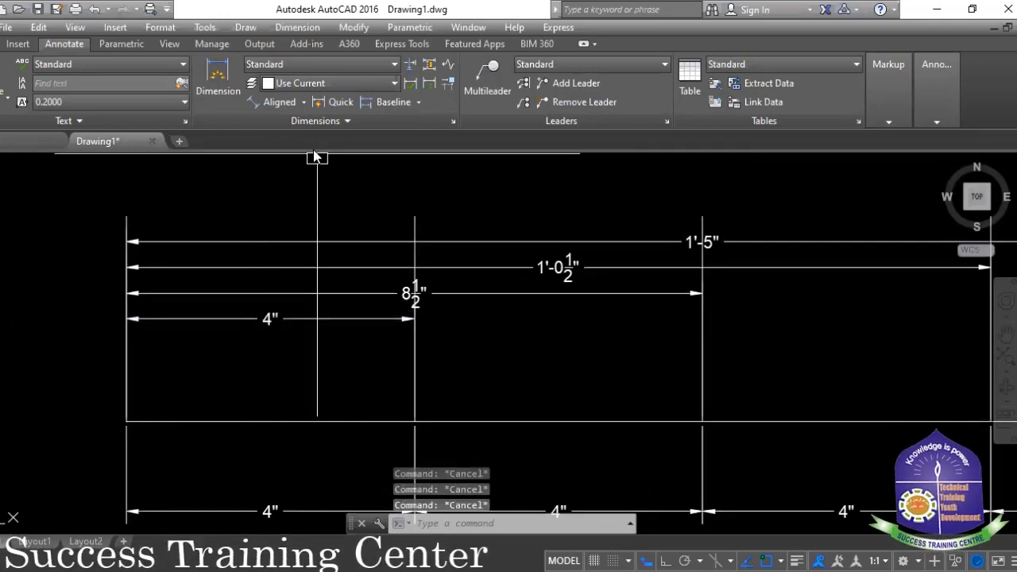
pyautogui.write('d')
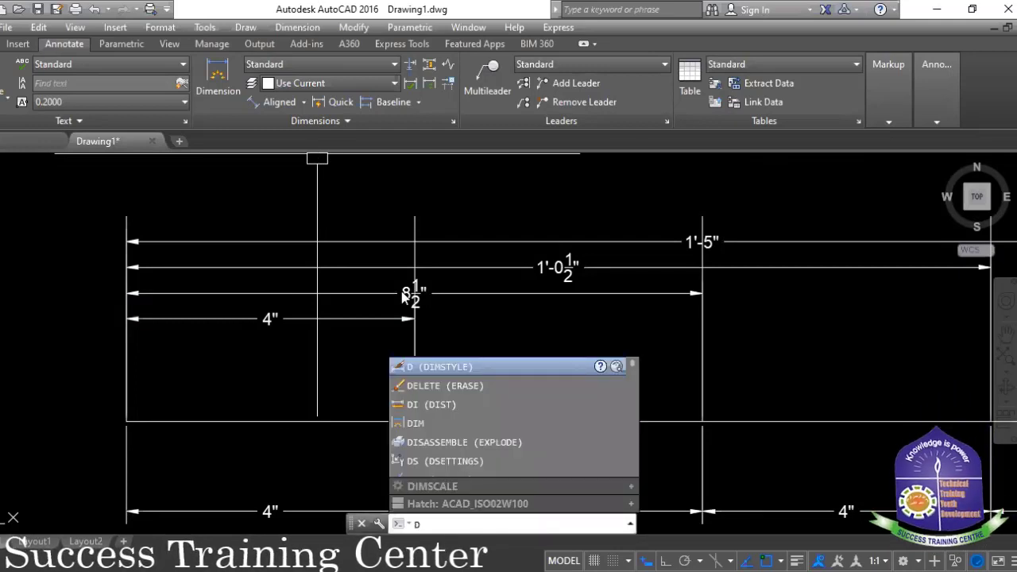
pyautogui.press('Return')
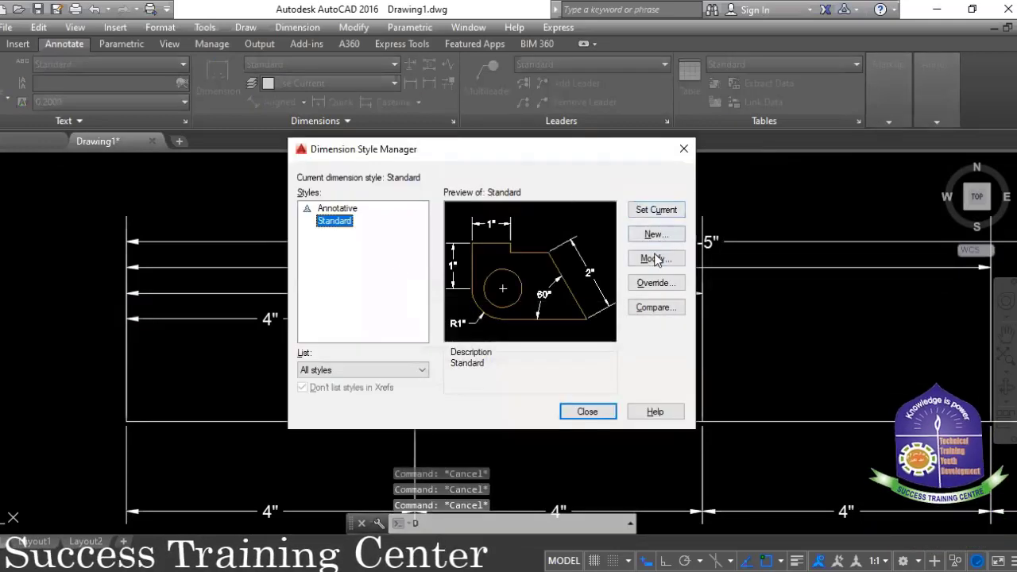
pyautogui.click(652, 237)
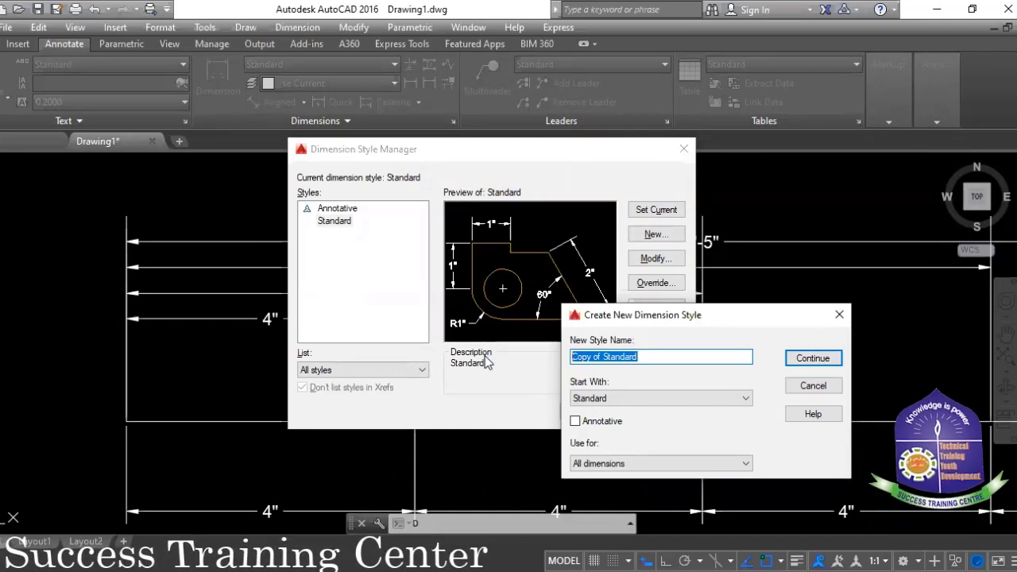
# - Name the new dimension style 'a', give it text height 8, and save it
pyautogui.write('a')
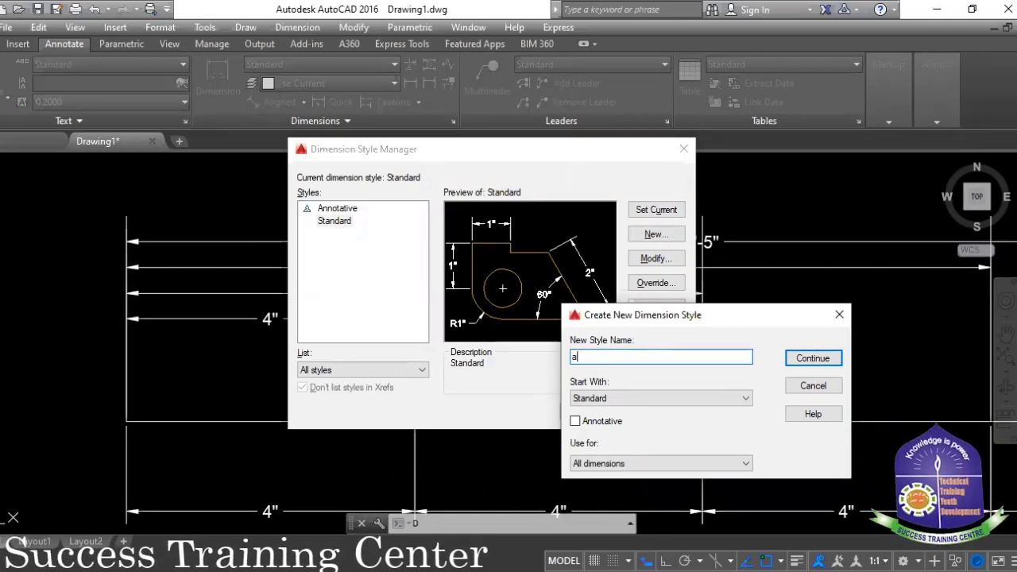
pyautogui.click(798, 358)
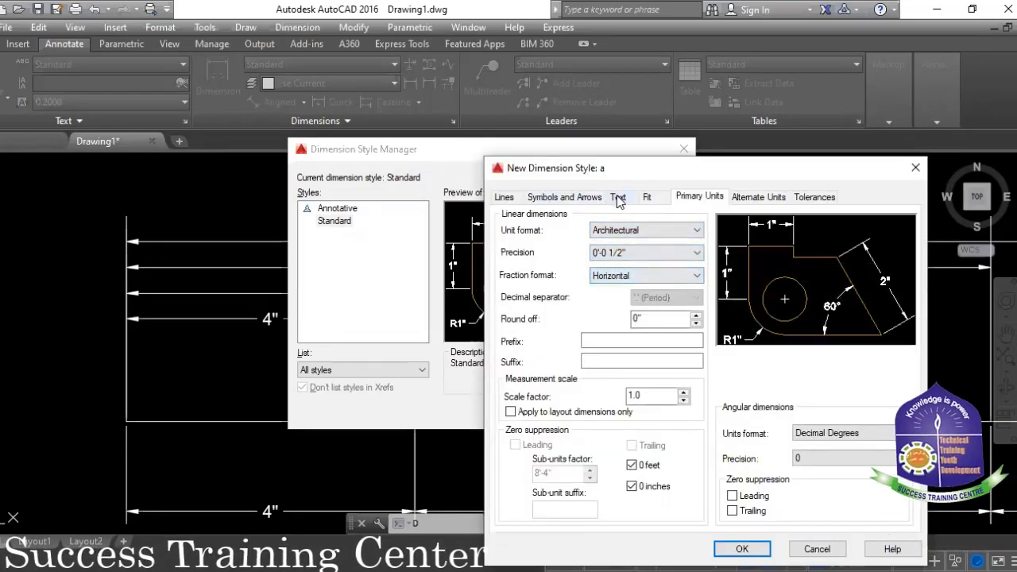
pyautogui.click(618, 197)
pyautogui.moveTo(679, 310); pyautogui.dragTo(531, 315)
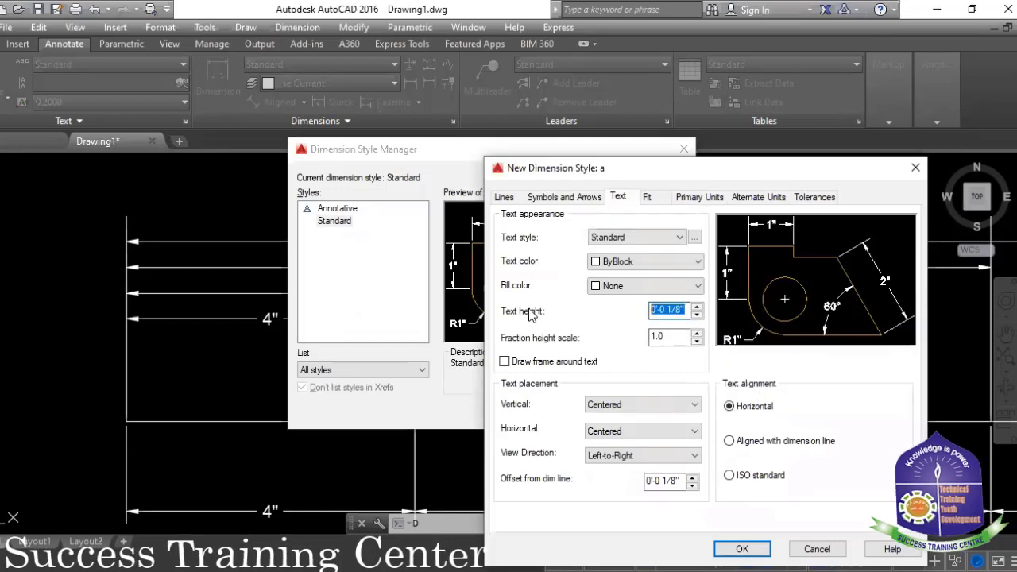
pyautogui.write('8')
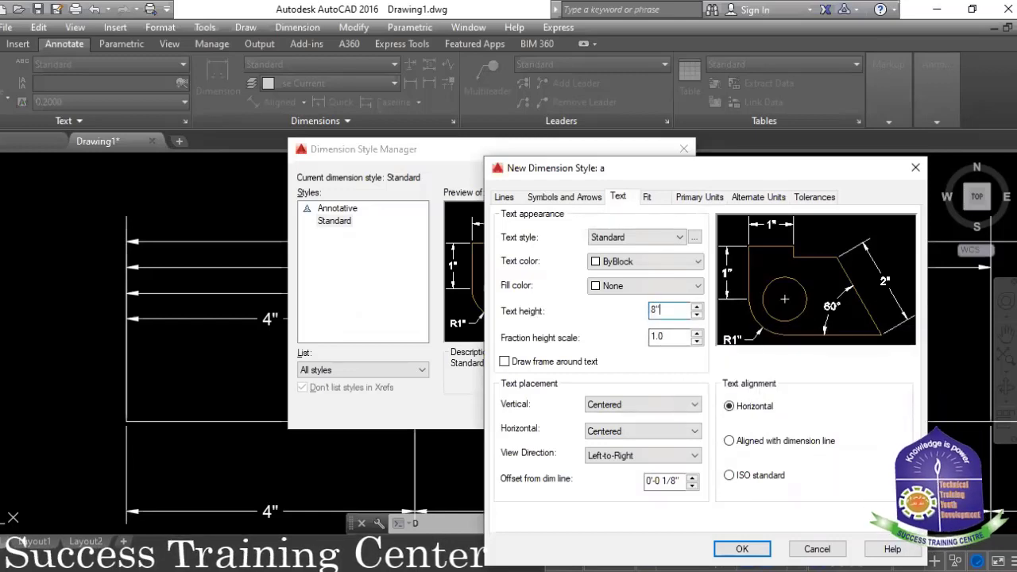
pyautogui.click(564, 196)
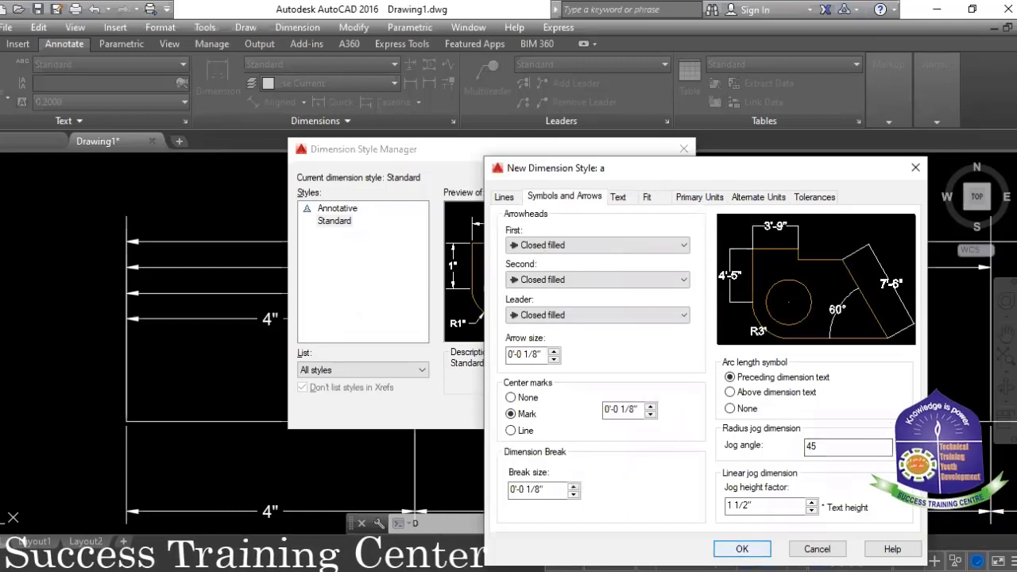
pyautogui.click(741, 548)
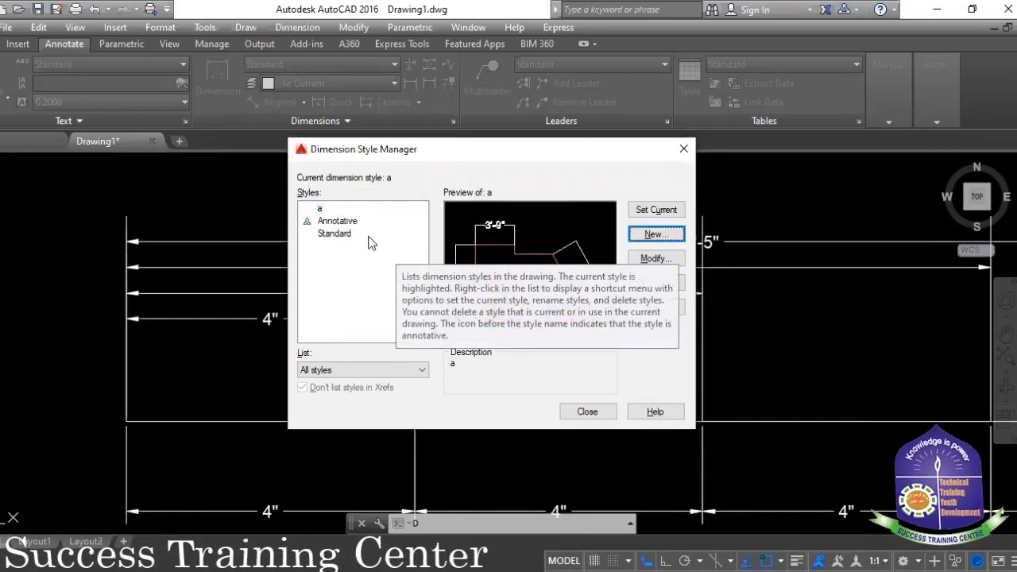
# - Glance at style a's settings unchanged, then start a new style named 'B'
pyautogui.click(654, 259)
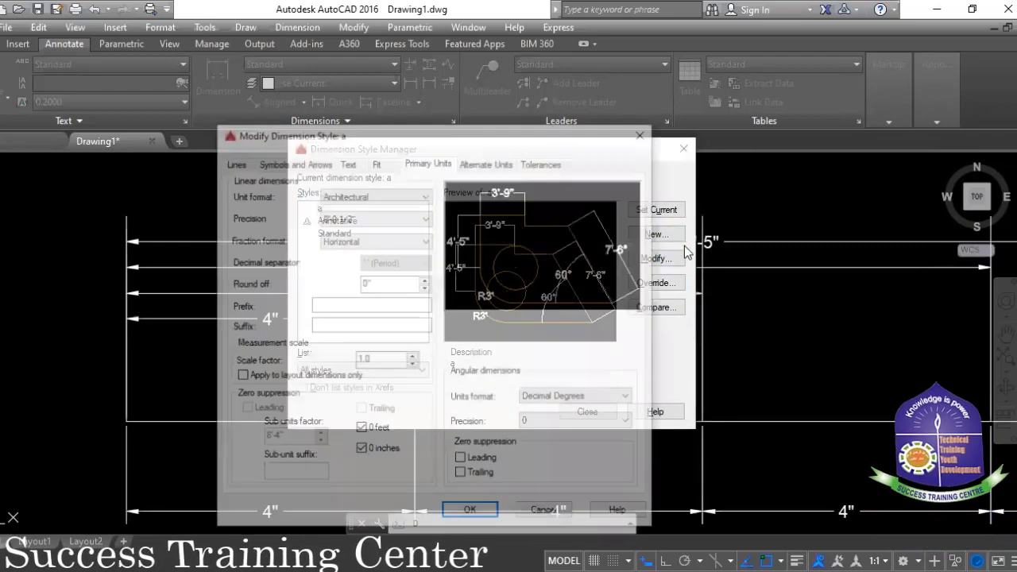
pyautogui.click(644, 133)
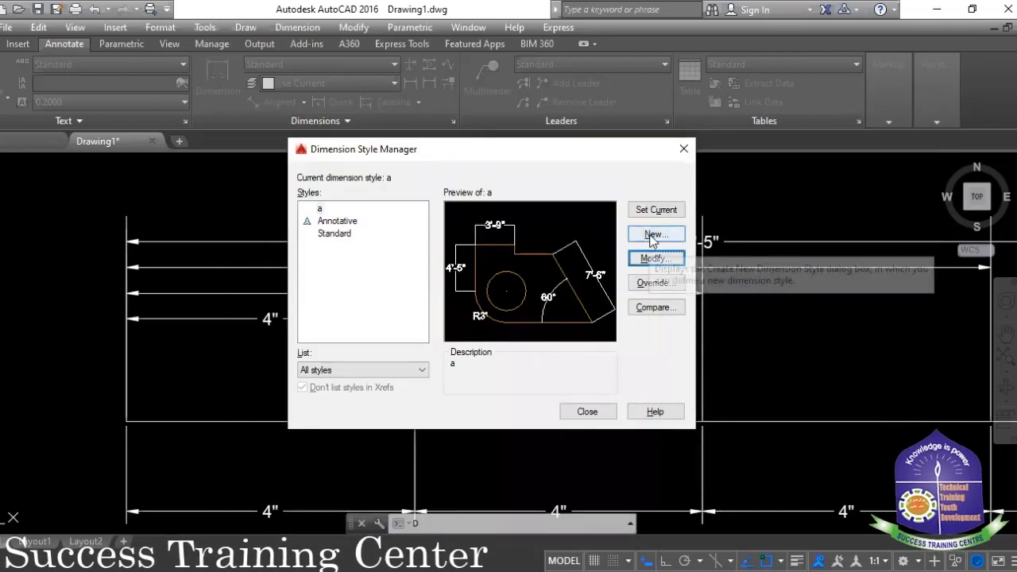
pyautogui.click(654, 235)
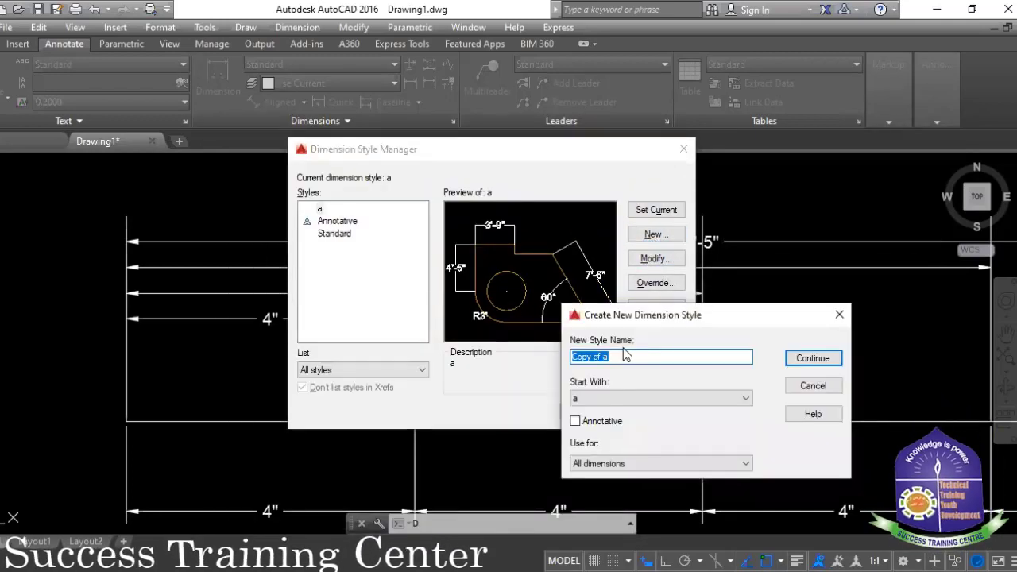
pyautogui.write('B')
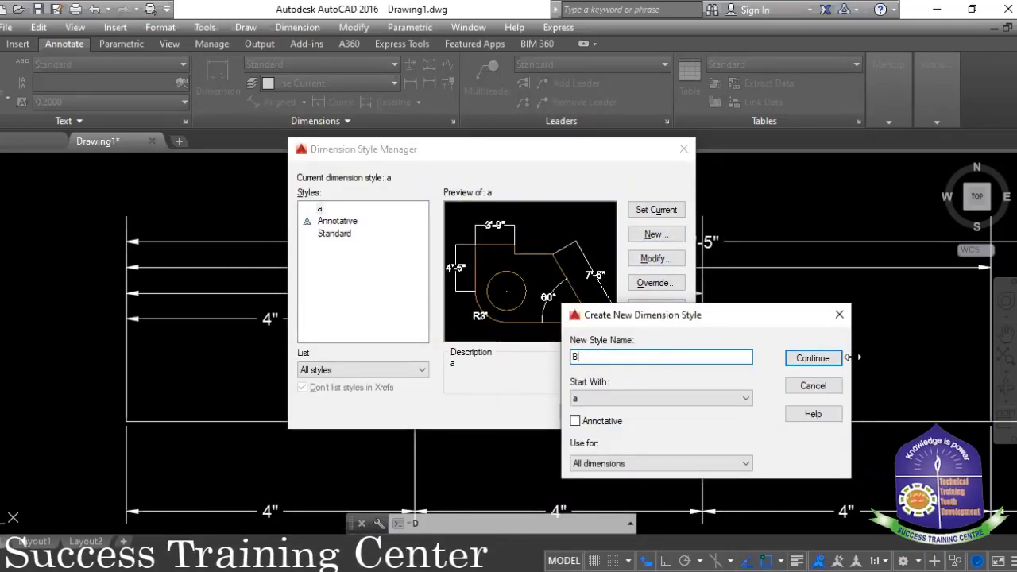
# - Switch style B's primary unit format to Decimal, then review its Text and Alternate Units tabs
pyautogui.click(839, 359)
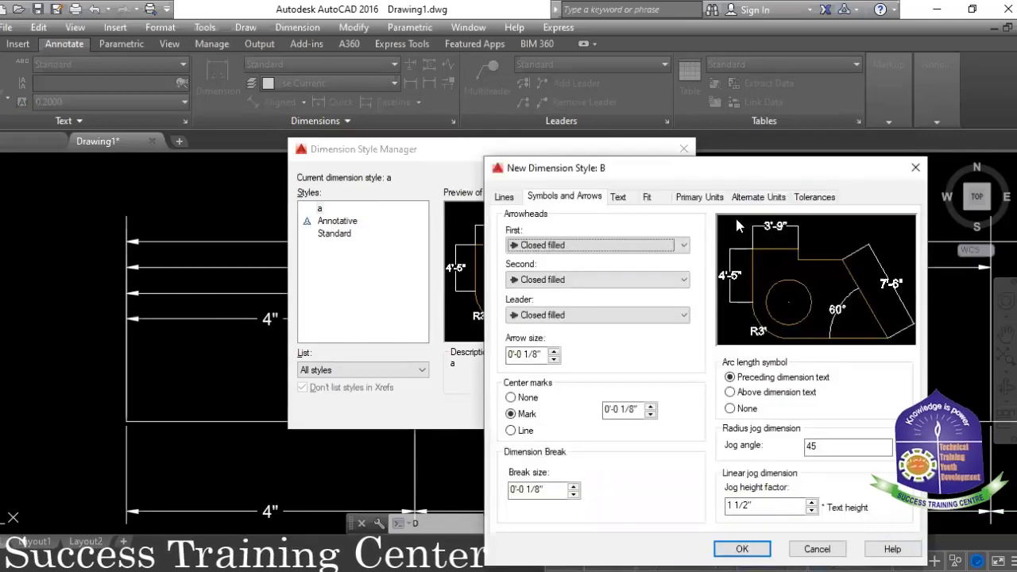
pyautogui.click(701, 197)
pyautogui.click(690, 232)
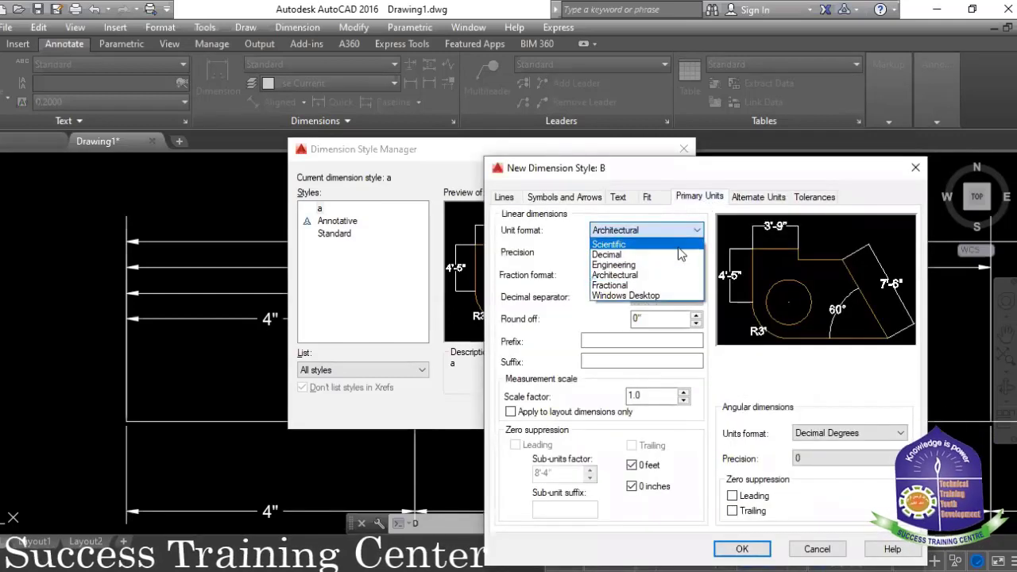
pyautogui.click(662, 255)
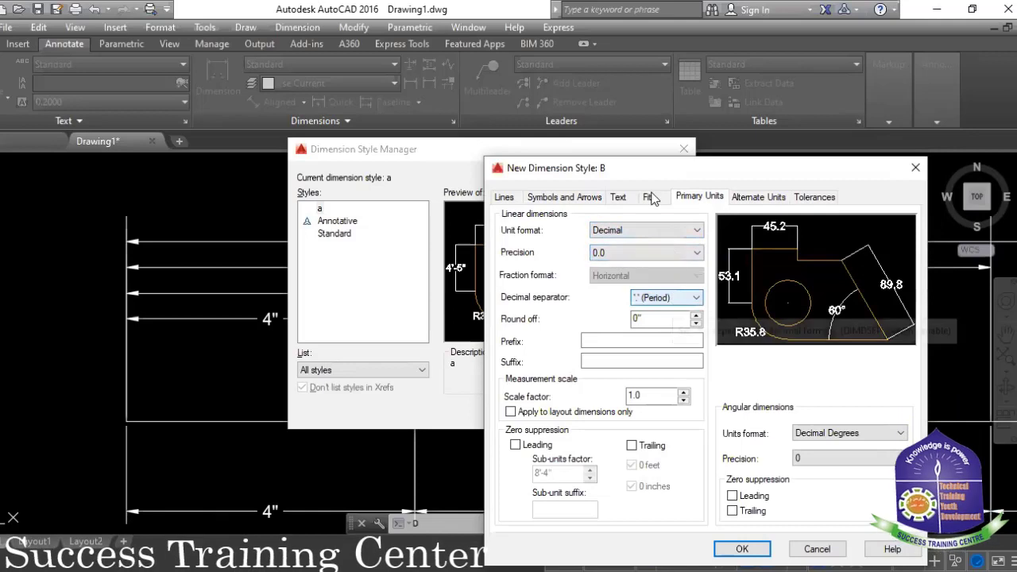
pyautogui.click(620, 197)
pyautogui.click(684, 199)
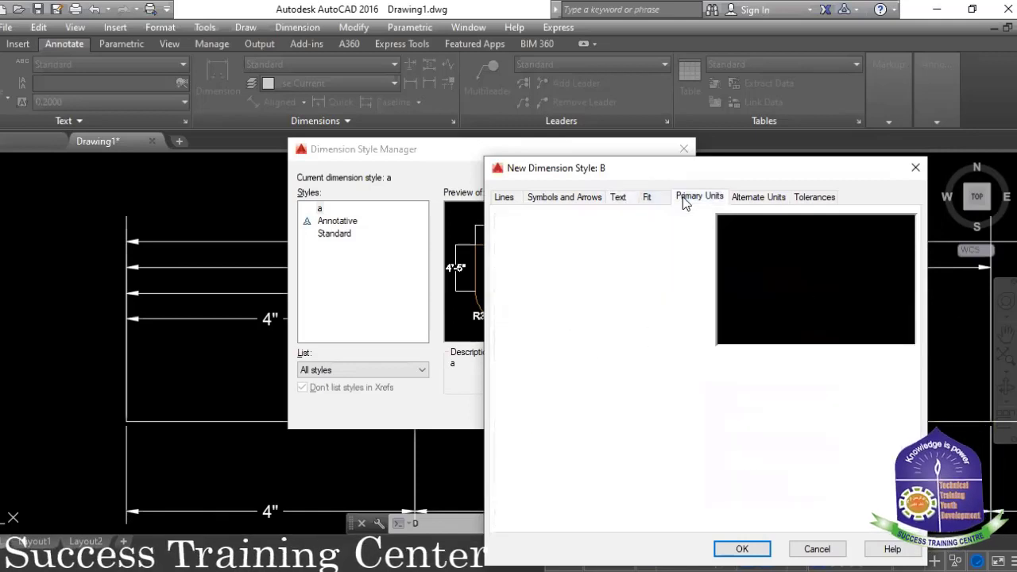
pyautogui.click(757, 197)
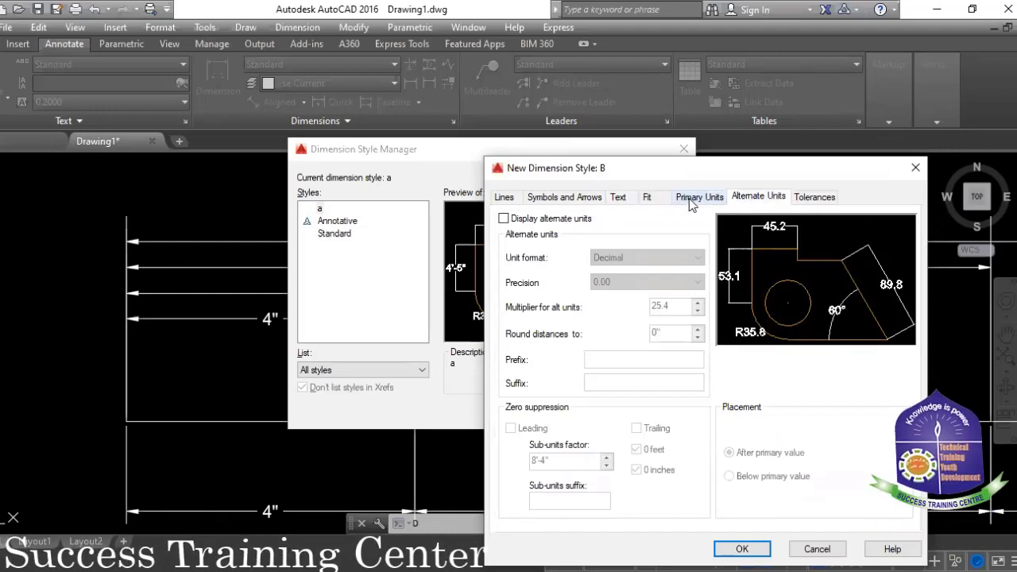
pyautogui.click(691, 204)
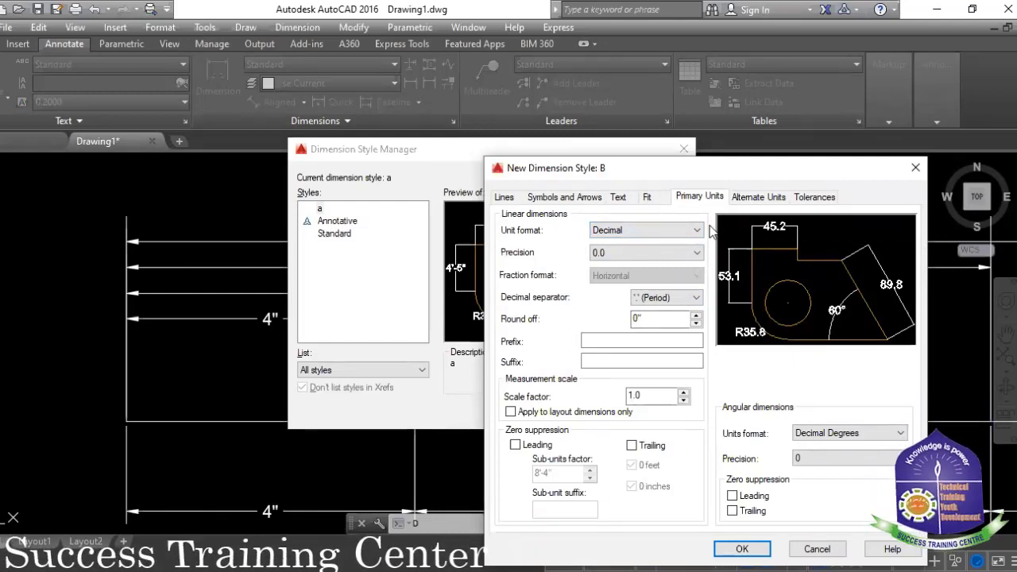
pyautogui.click(745, 200)
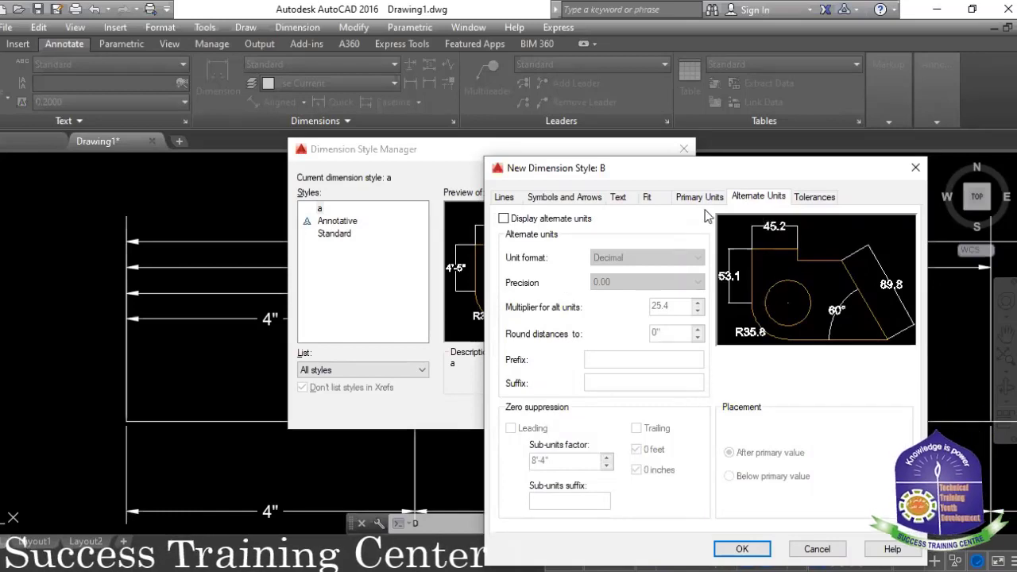
pyautogui.click(620, 198)
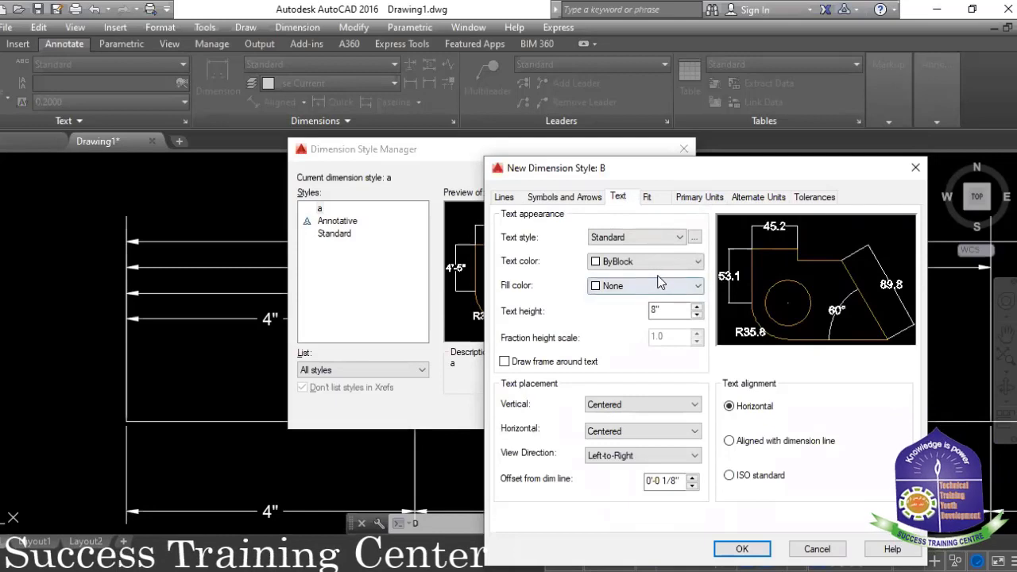
# - Review style B's text style settings and keep its primary-unit precision at 0.0
pyautogui.click(702, 199)
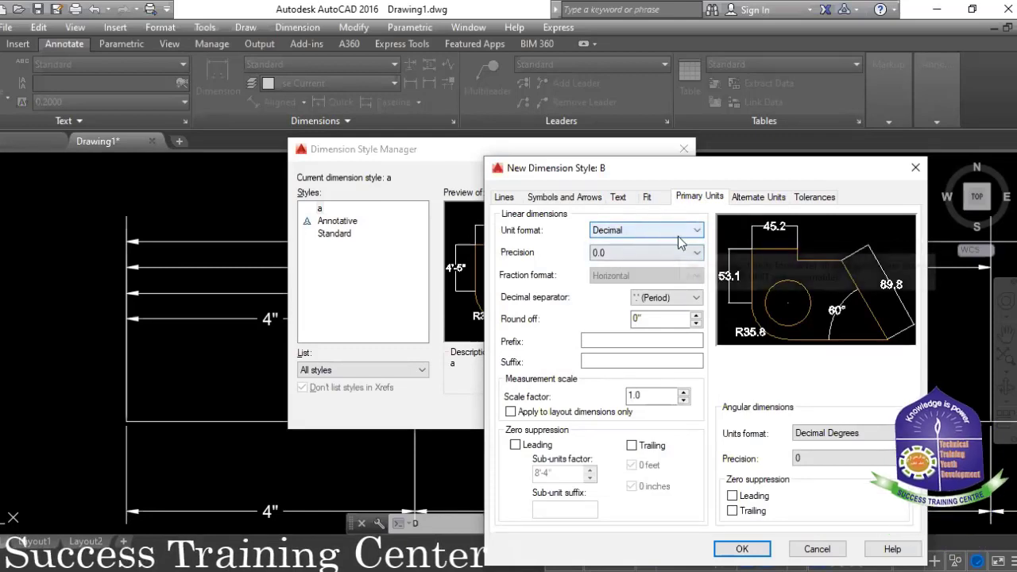
pyautogui.click(618, 197)
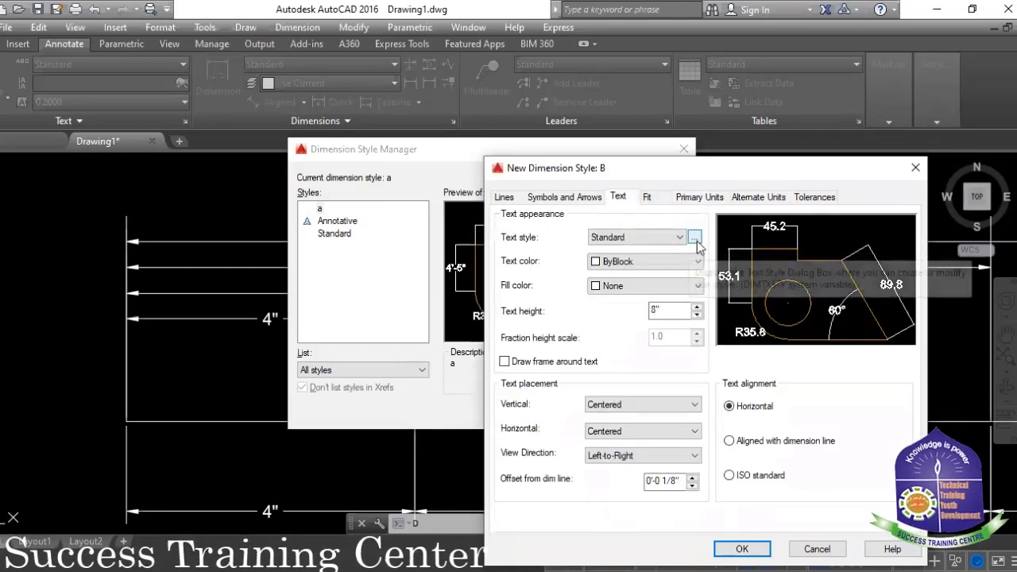
pyautogui.click(695, 234)
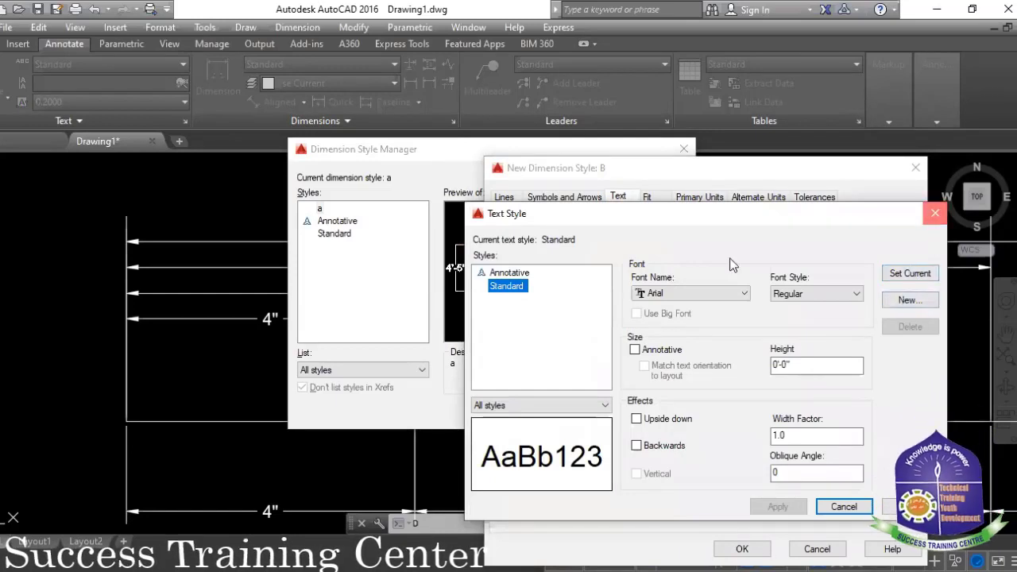
pyautogui.press('Escape')
pyautogui.click(699, 199)
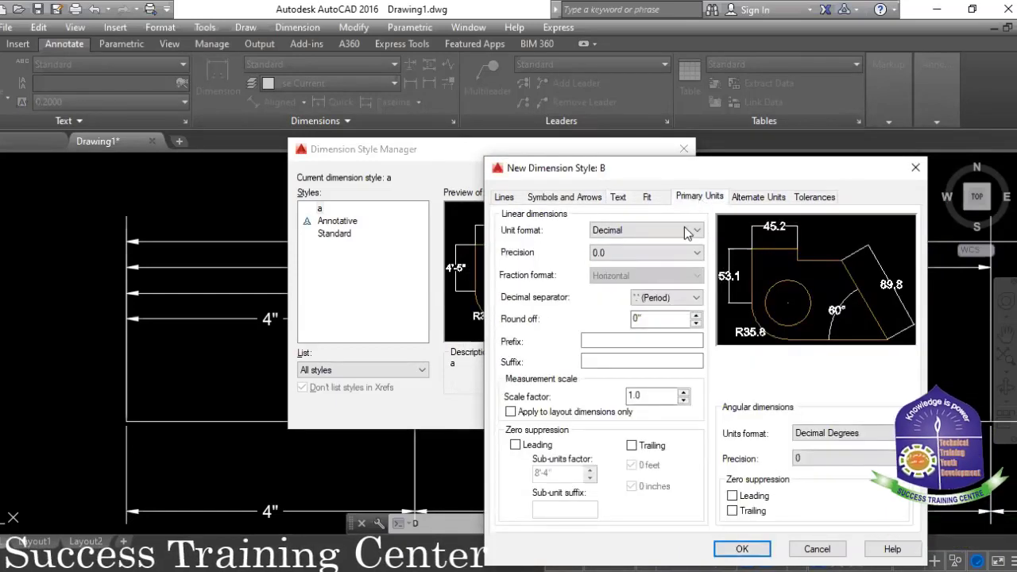
pyautogui.click(658, 252)
pyautogui.click(658, 265)
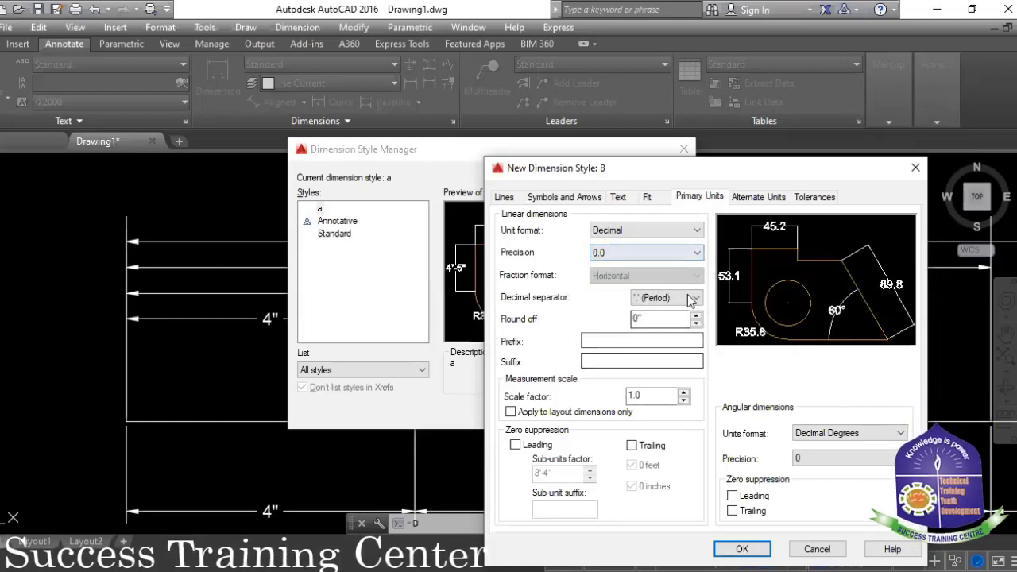
# - Switch style B's unit format to Architectural and back to Decimal, then browse the Text and Lines tabs
pyautogui.click(672, 230)
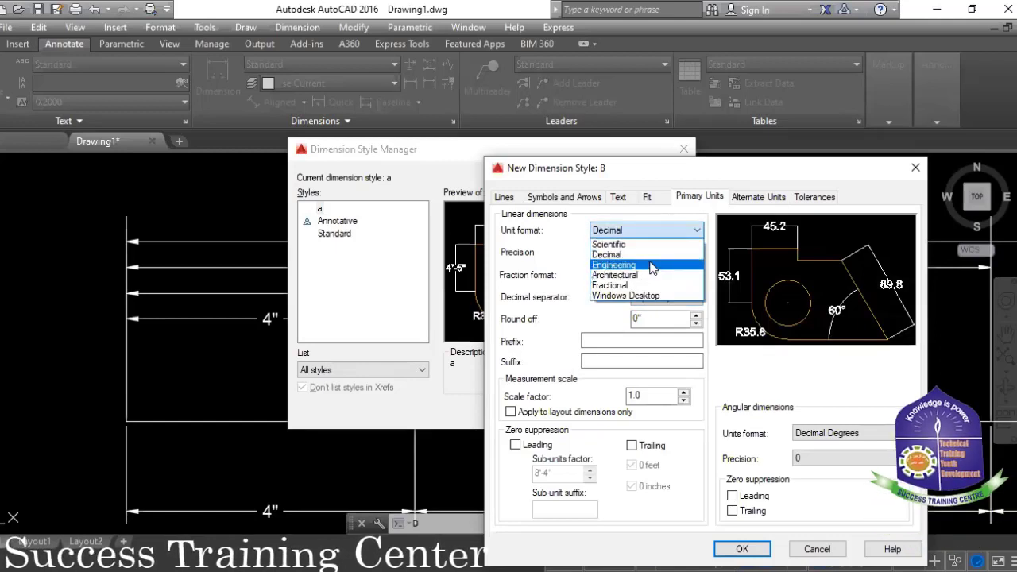
pyautogui.click(653, 275)
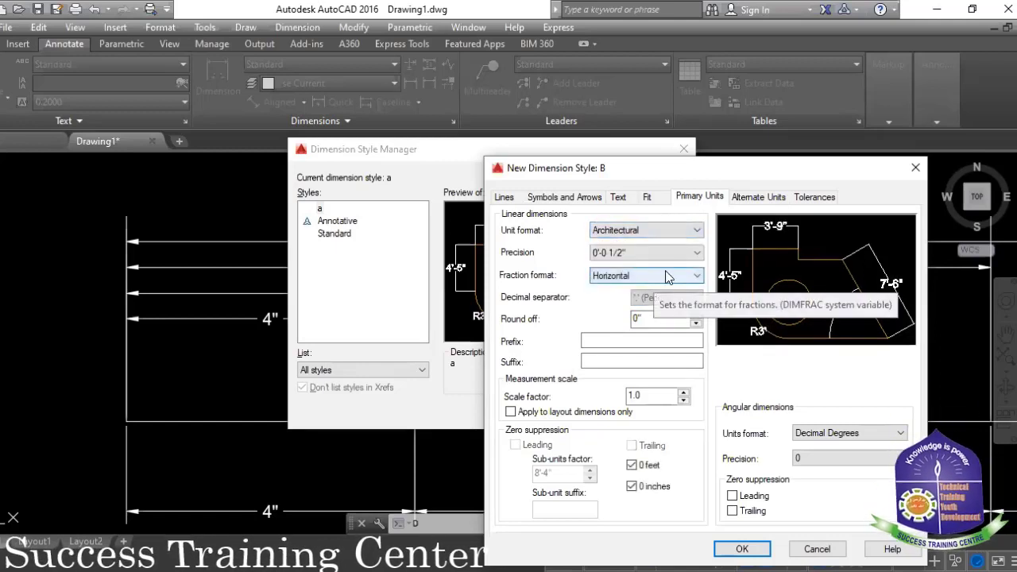
pyautogui.click(696, 231)
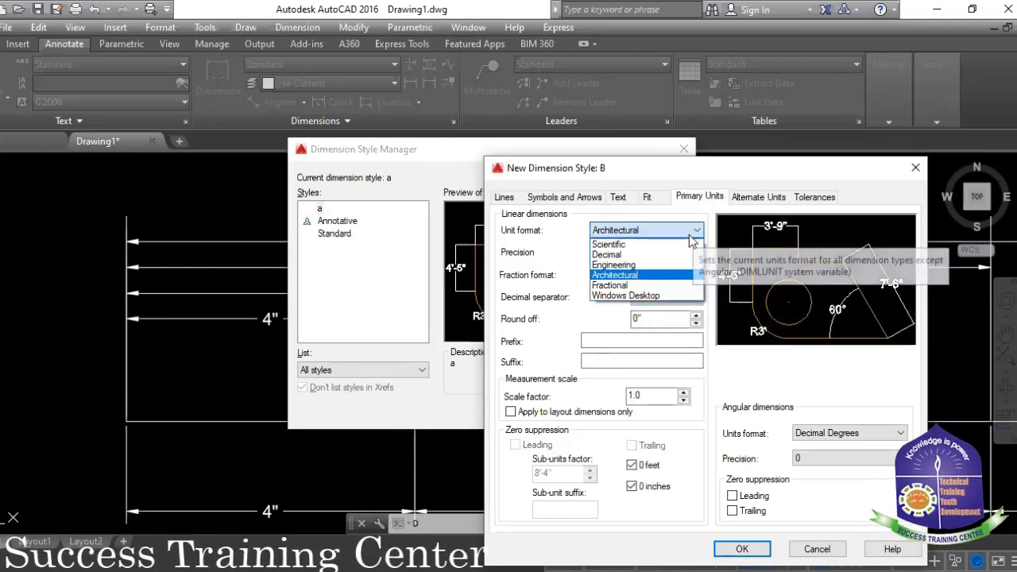
pyautogui.click(628, 254)
pyautogui.click(631, 199)
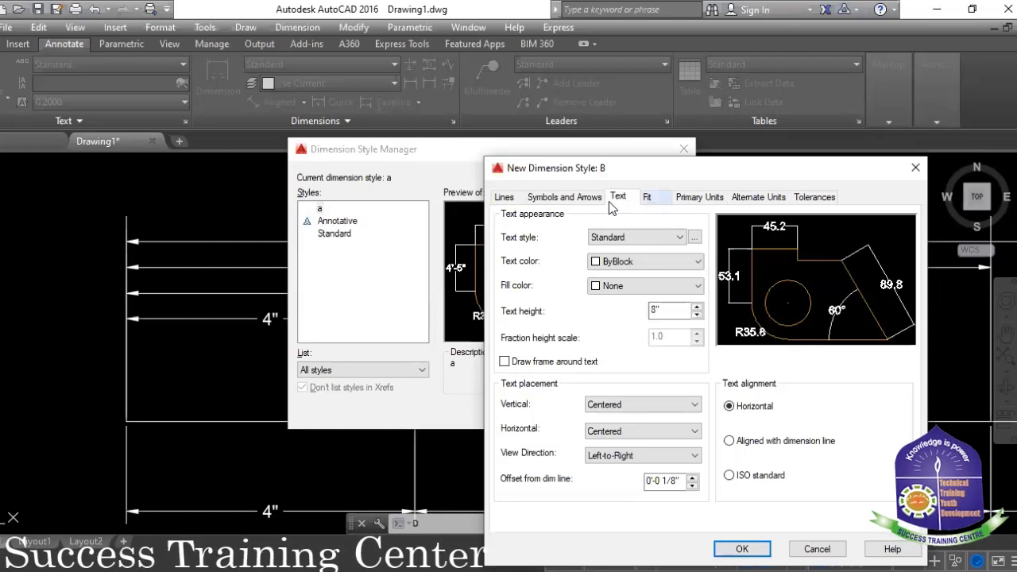
pyautogui.click(515, 199)
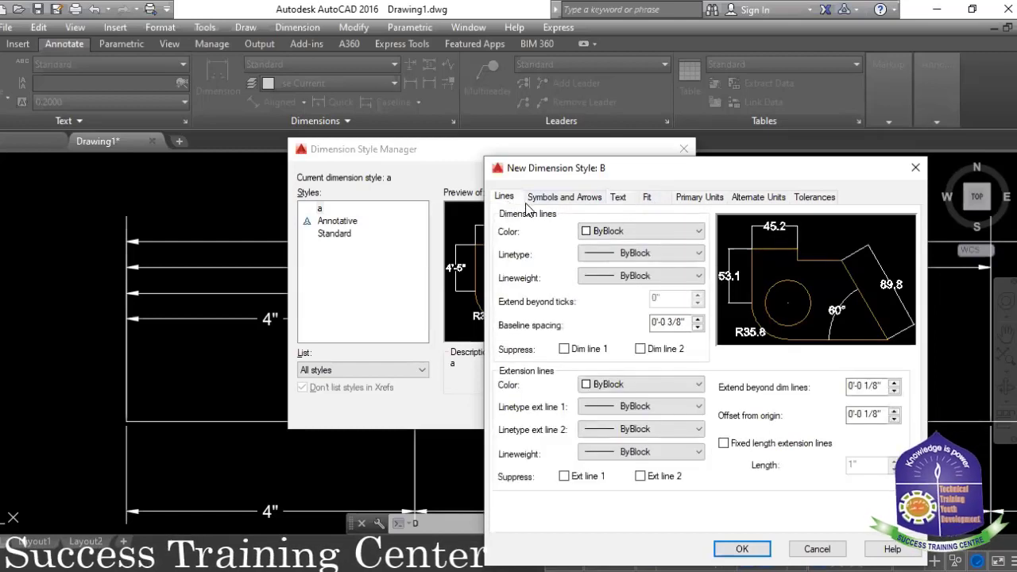
pyautogui.click(692, 203)
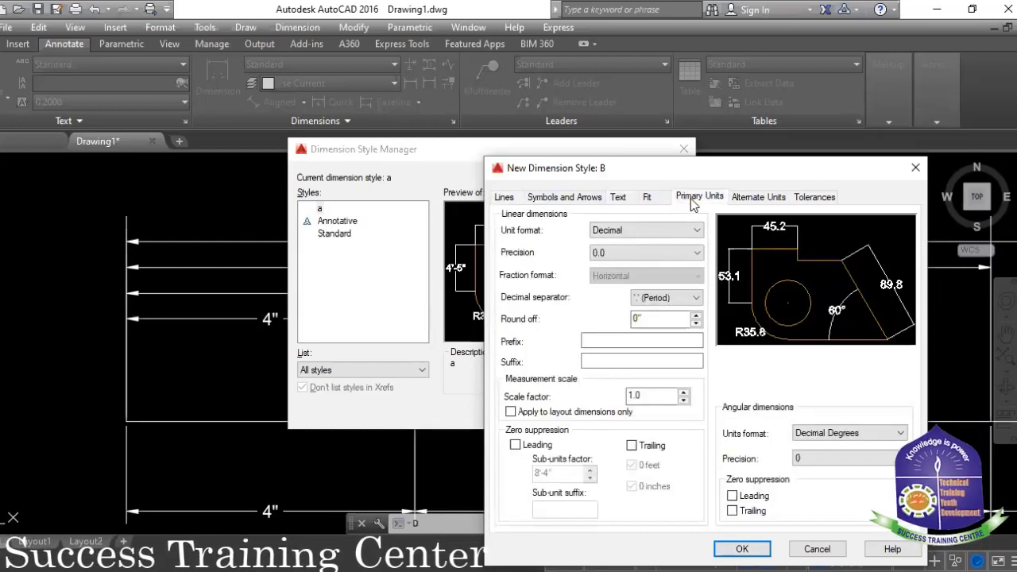
# - Discard style B, then set drawing length units to Decimal with Inches insertion scale via UN
pyautogui.click(915, 168)
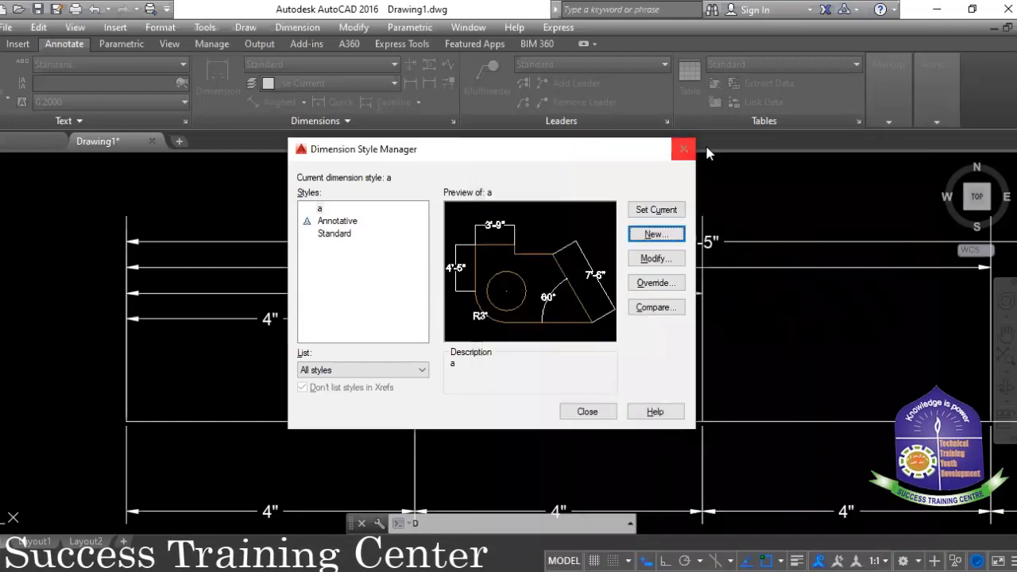
pyautogui.click(688, 154)
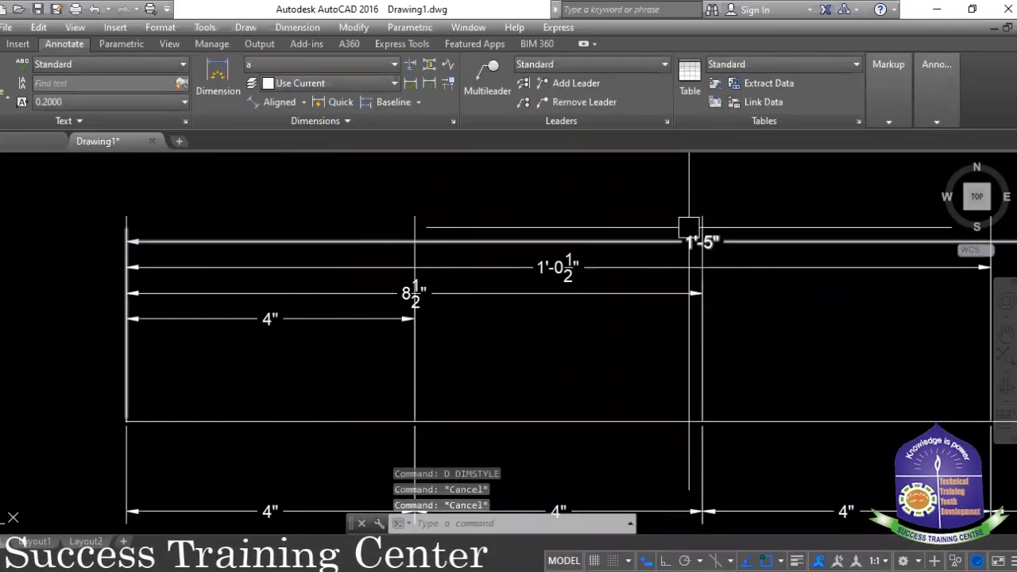
pyautogui.write('un')
pyautogui.press('Return')
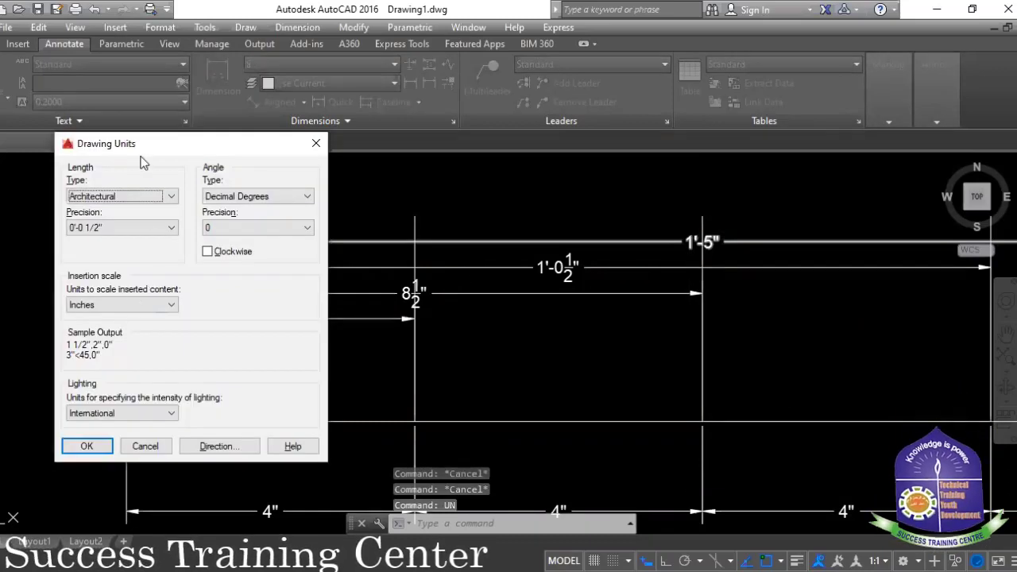
pyautogui.moveTo(151, 145); pyautogui.dragTo(494, 172)
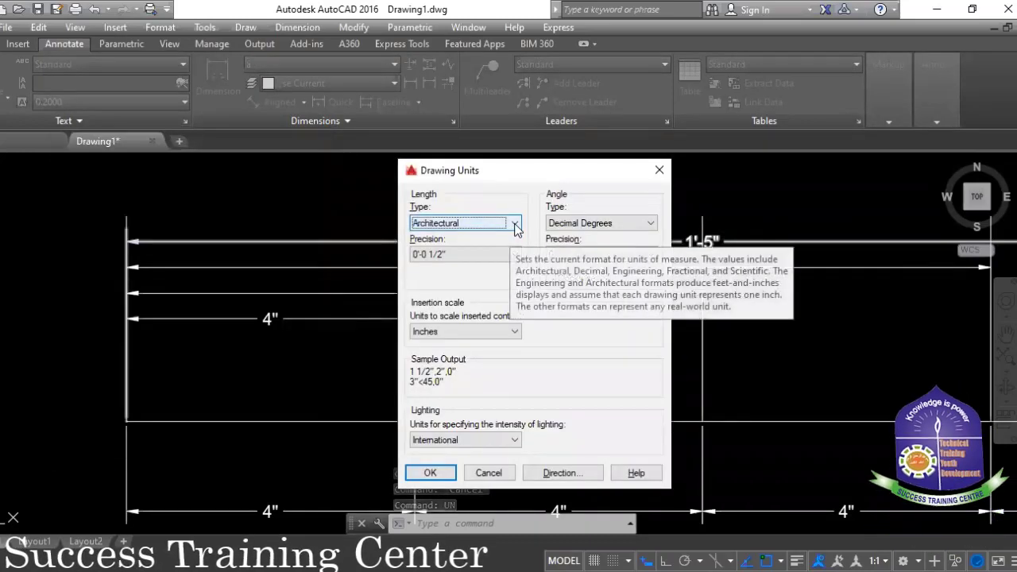
pyautogui.click(515, 223)
pyautogui.click(461, 247)
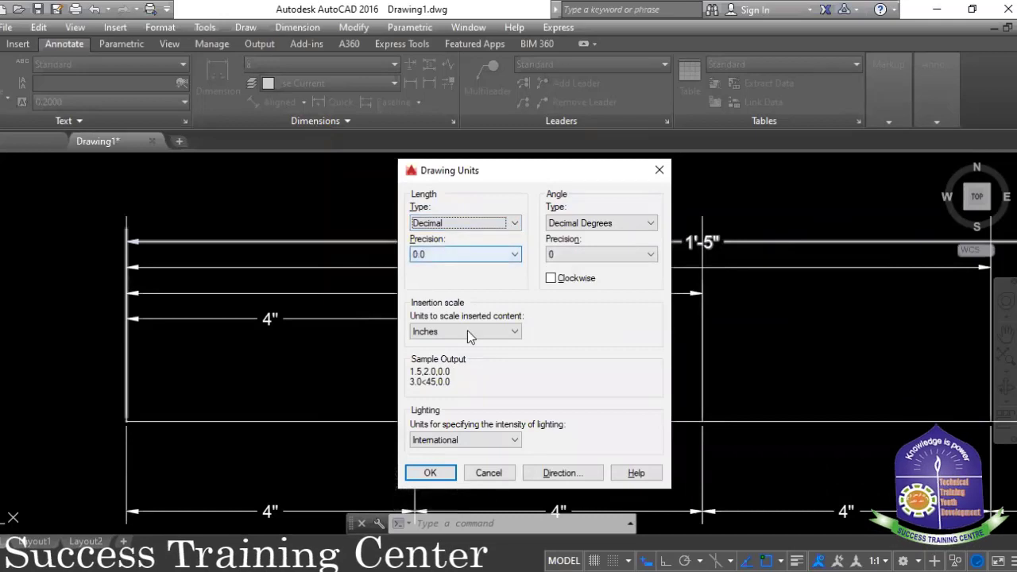
pyautogui.click(491, 332)
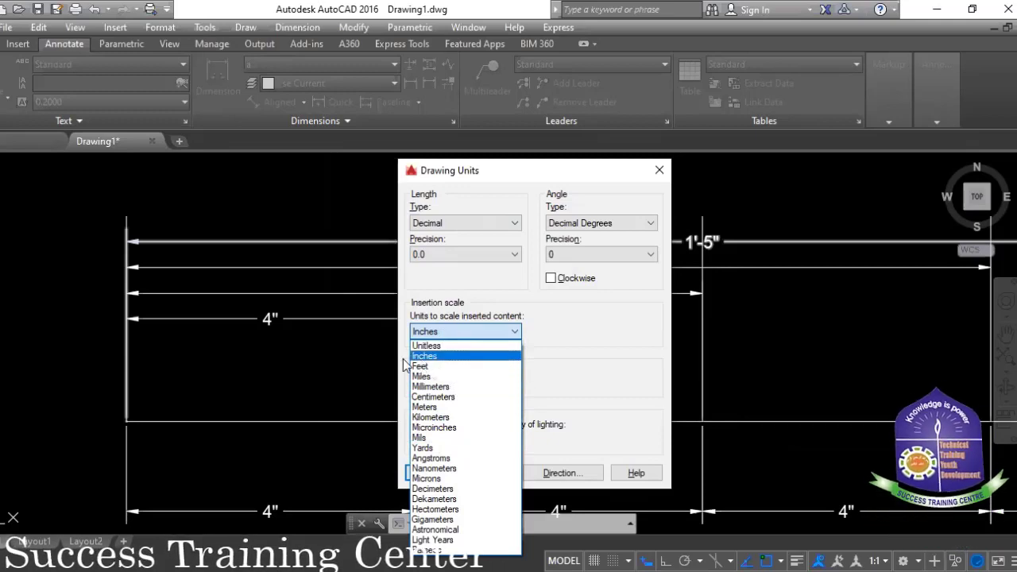
pyautogui.click(421, 305)
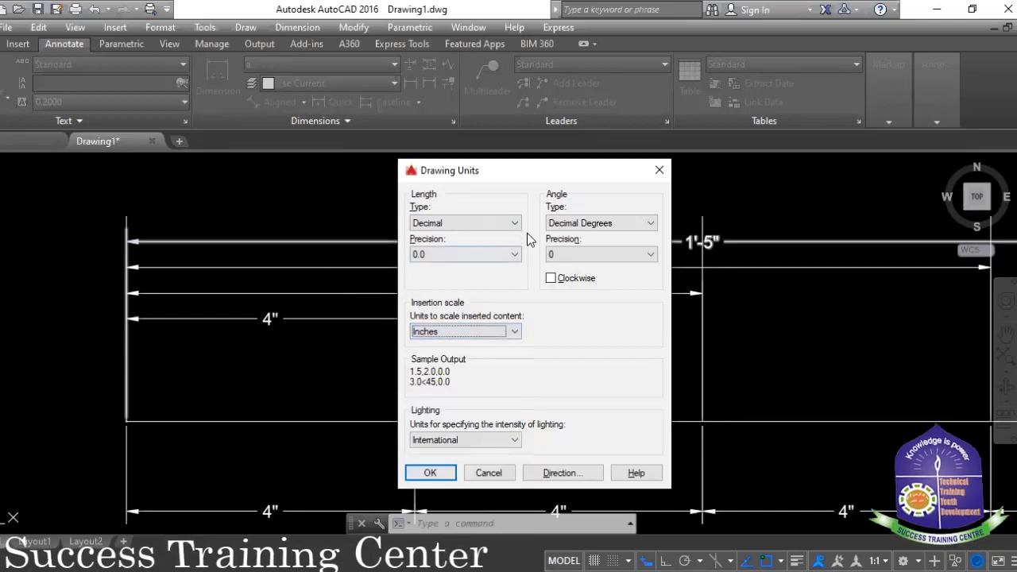
pyautogui.press('Return')
pyautogui.scroll(2, 525, 263)
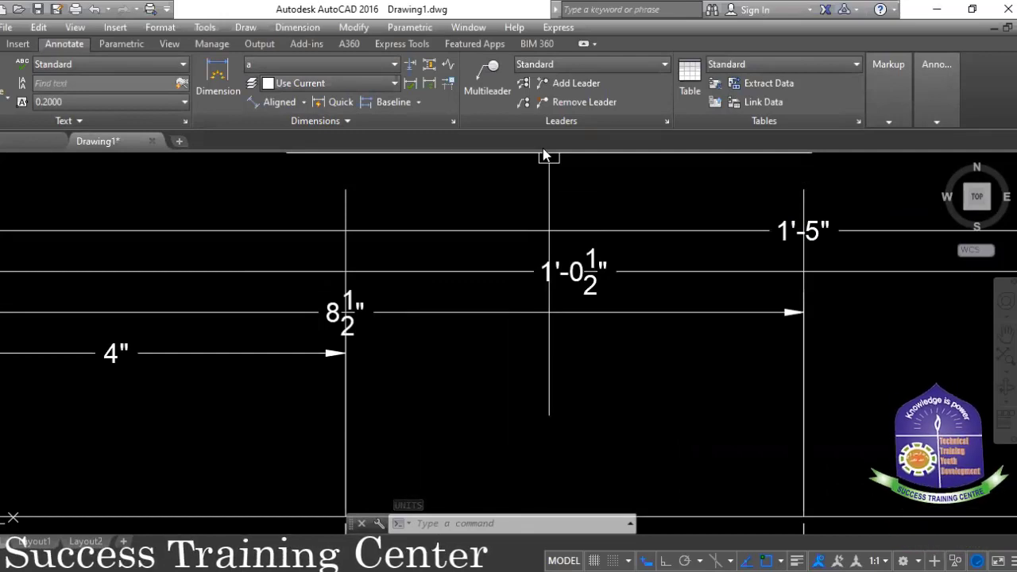
# - Recreate dimension style B with Decimal primary units and save it
pyautogui.write('D')
pyautogui.press('Return')
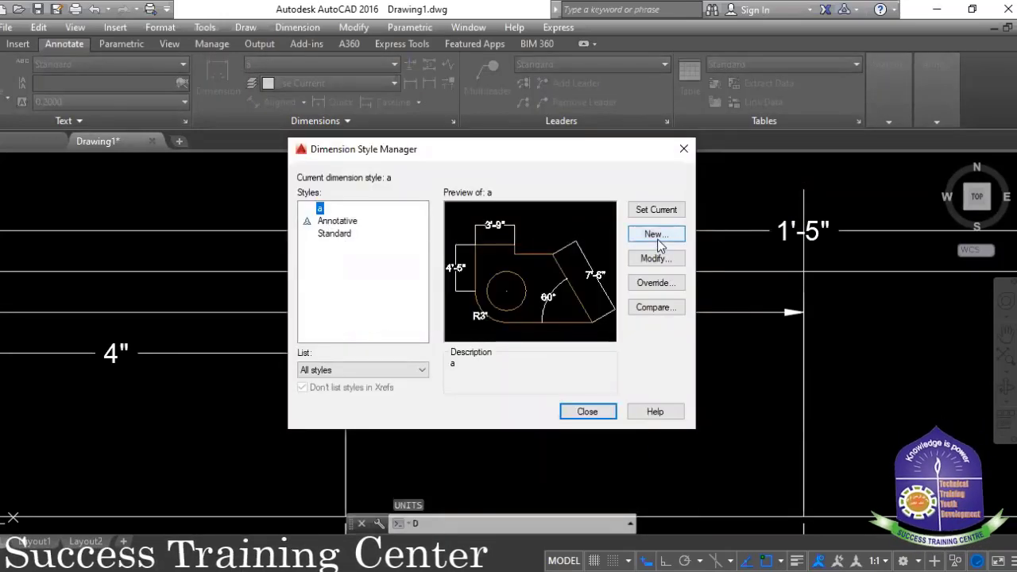
pyautogui.press('Escape')
pyautogui.write('D')
pyautogui.press('Return')
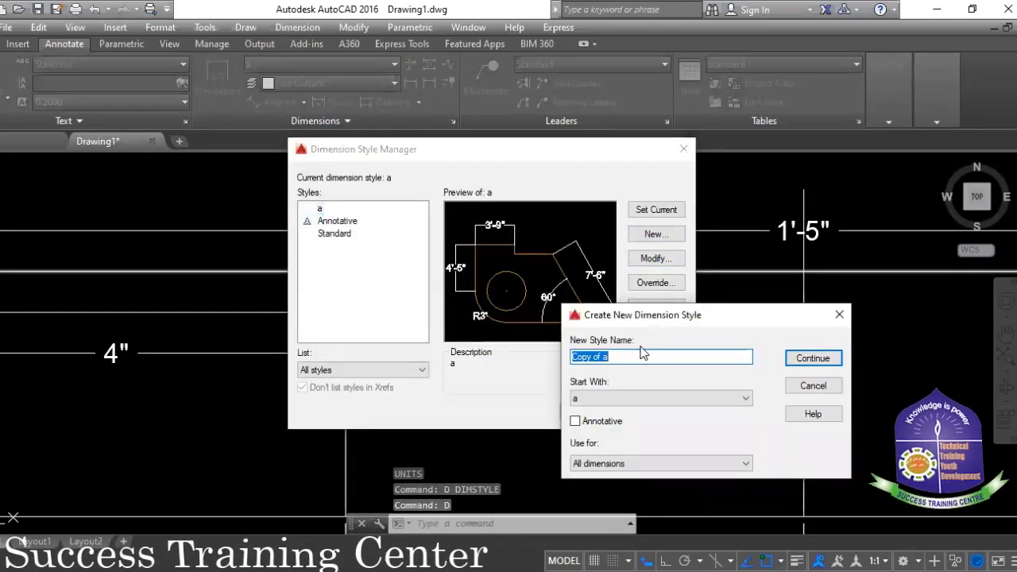
pyautogui.write('B')
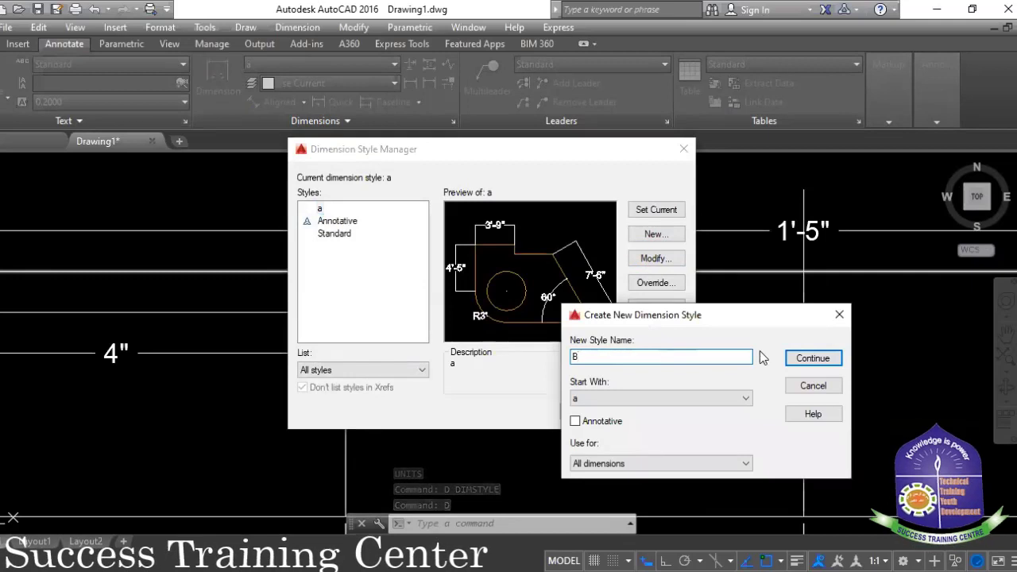
pyautogui.press('Return')
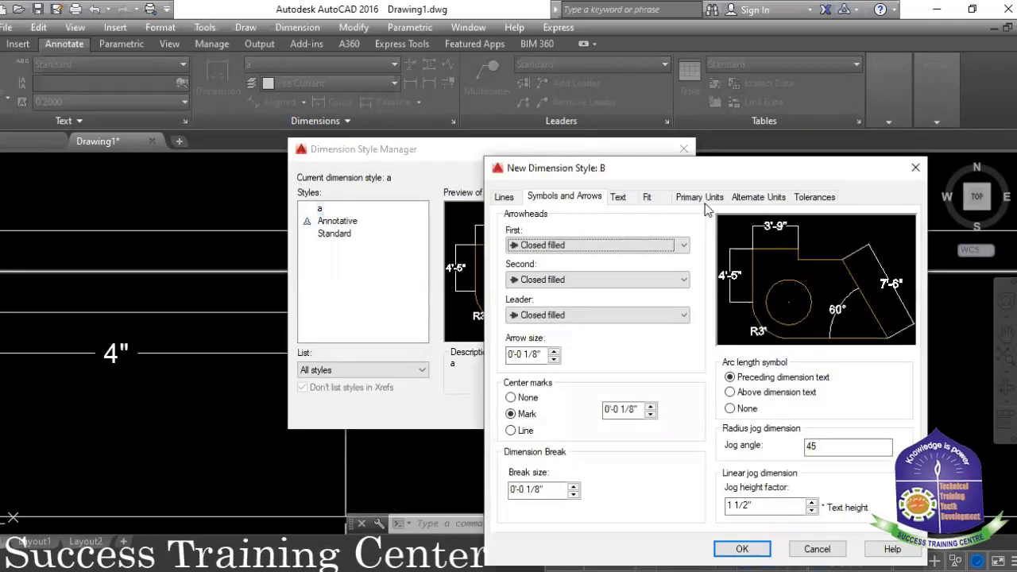
pyautogui.click(700, 196)
pyautogui.click(646, 229)
pyautogui.click(628, 254)
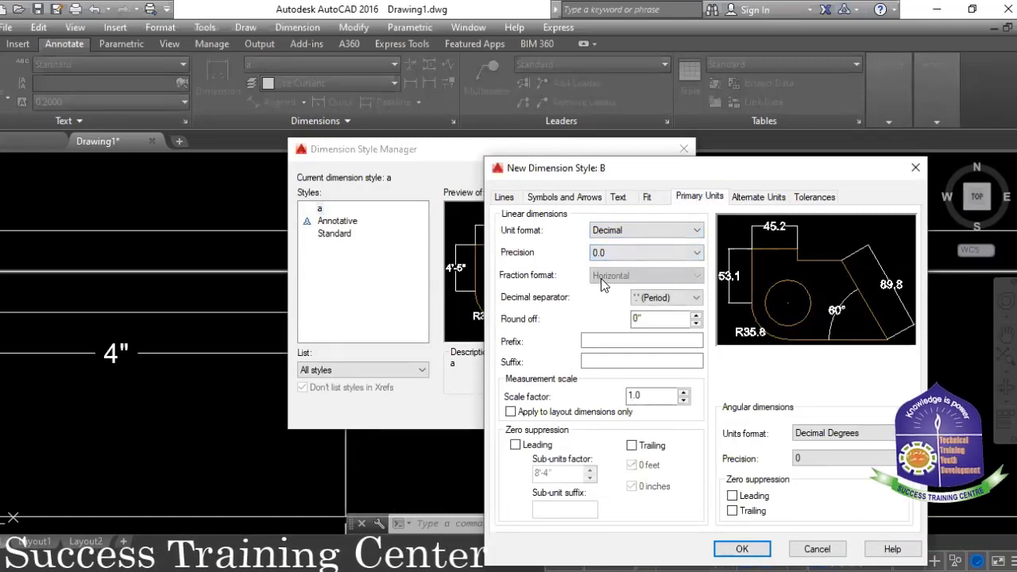
pyautogui.click(617, 197)
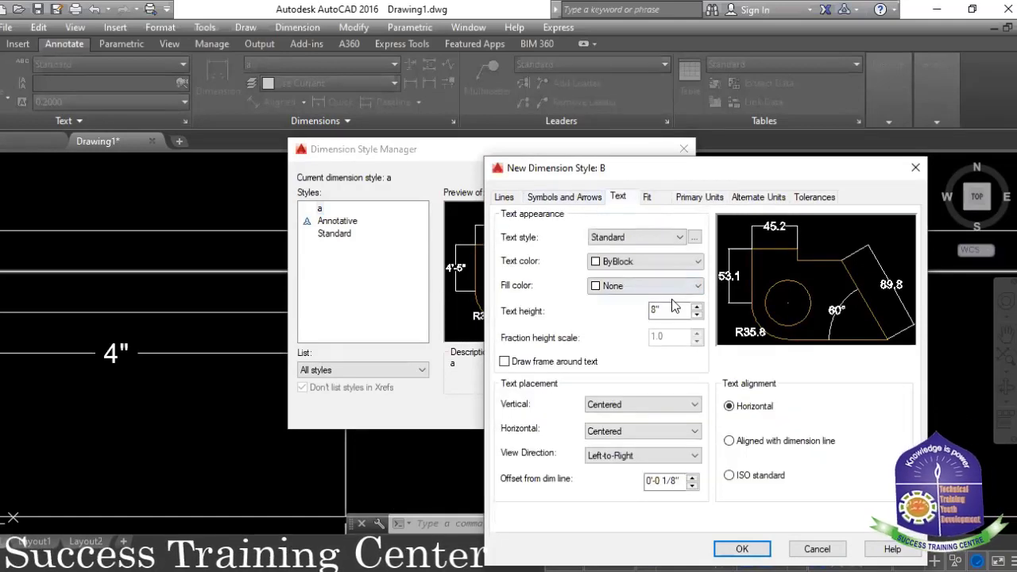
pyautogui.click(742, 549)
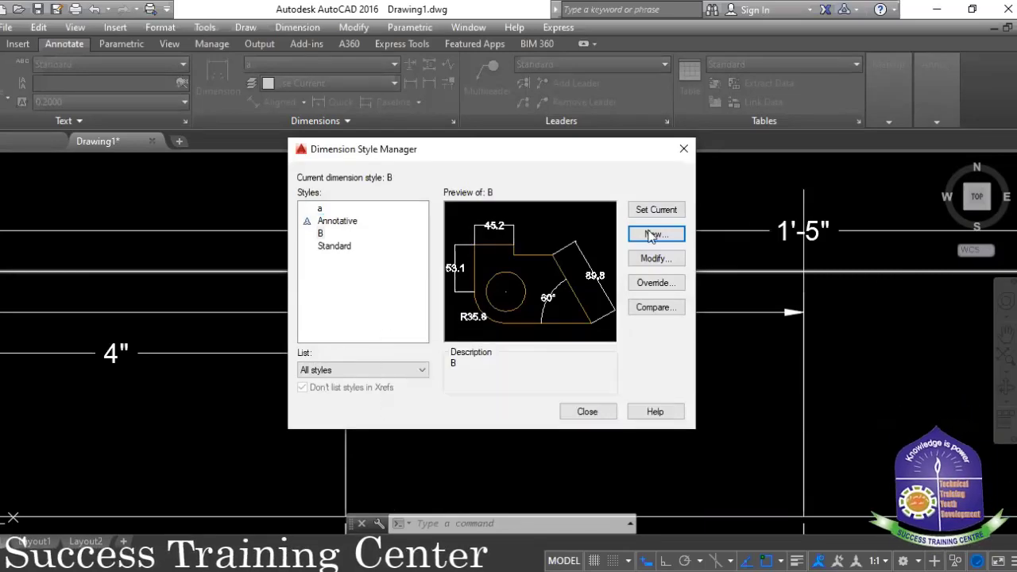
# - Preview the Standard, B and a styles, then make Standard current and close the manager
pyautogui.click(329, 246)
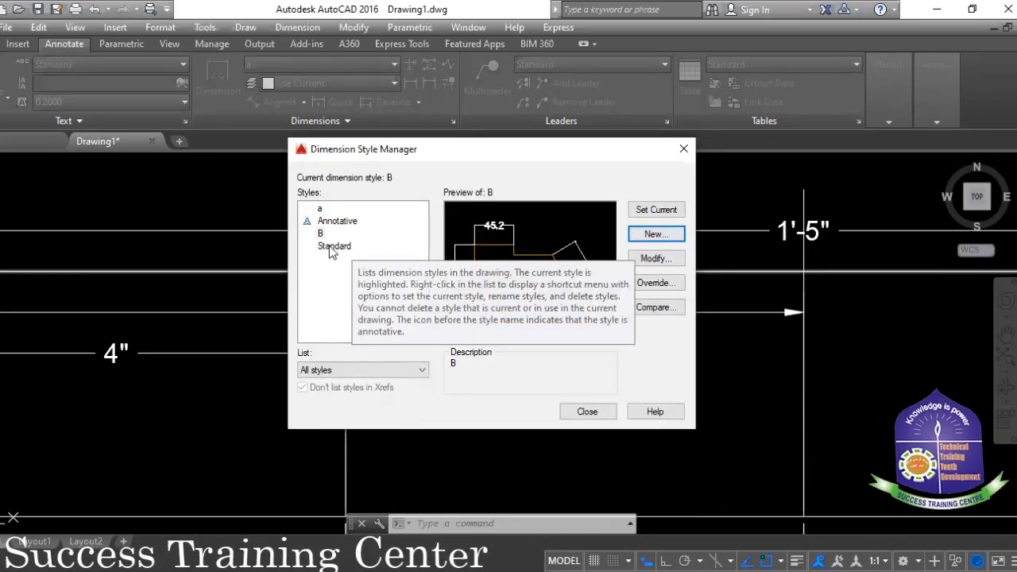
pyautogui.click(321, 234)
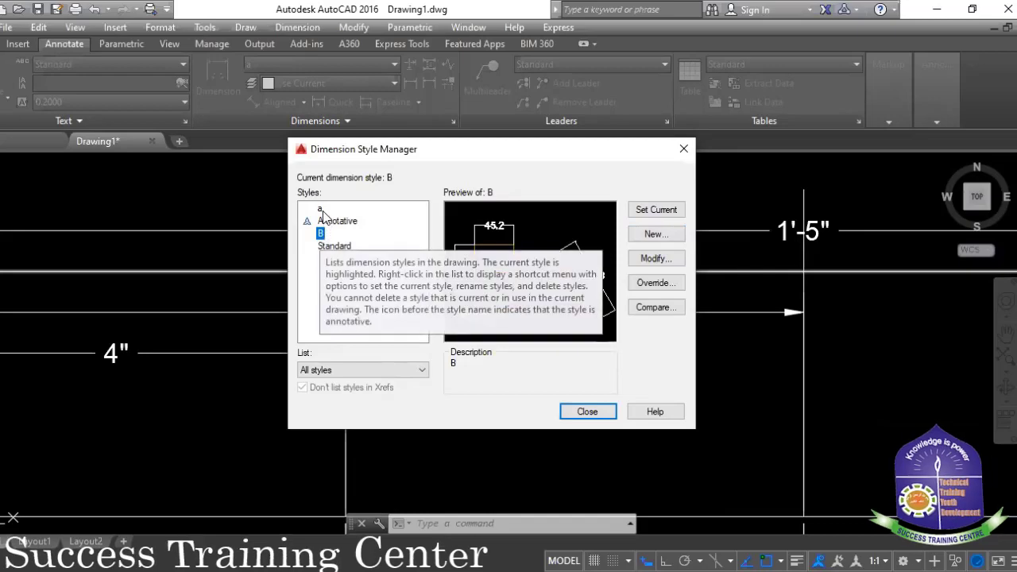
pyautogui.click(321, 208)
pyautogui.click(332, 249)
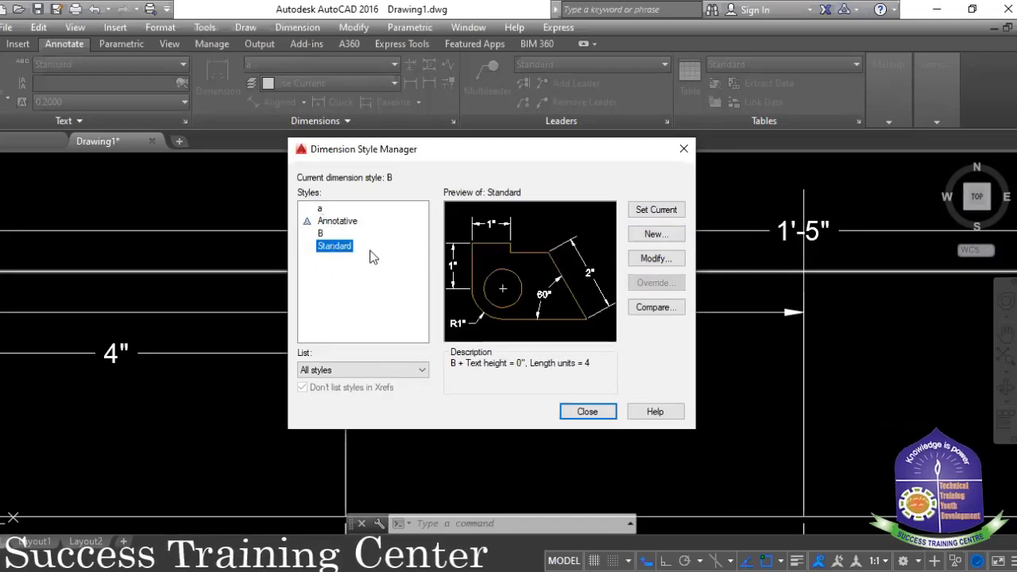
pyautogui.click(657, 210)
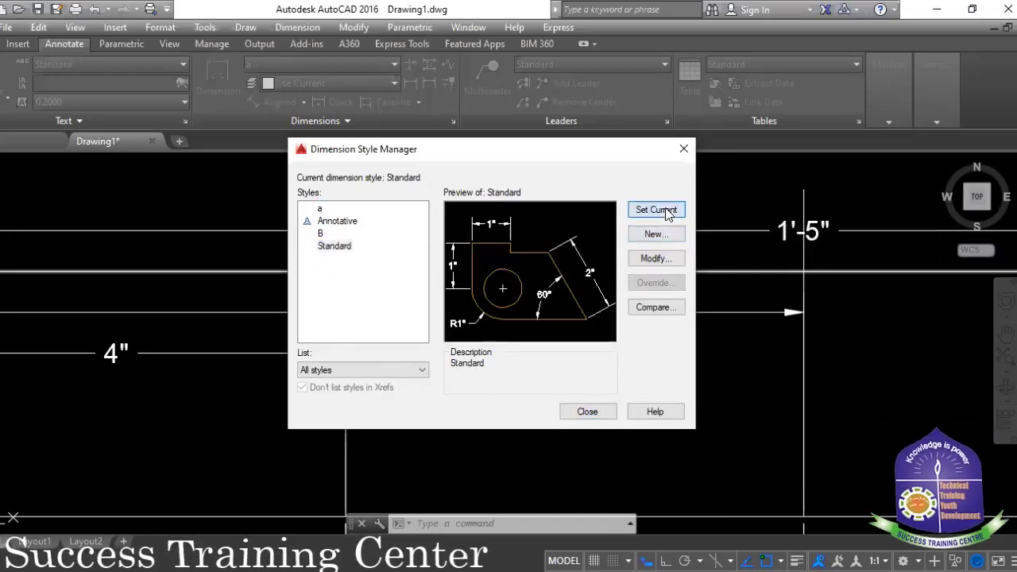
pyautogui.click(587, 411)
pyautogui.scroll(-5, 234, 295)
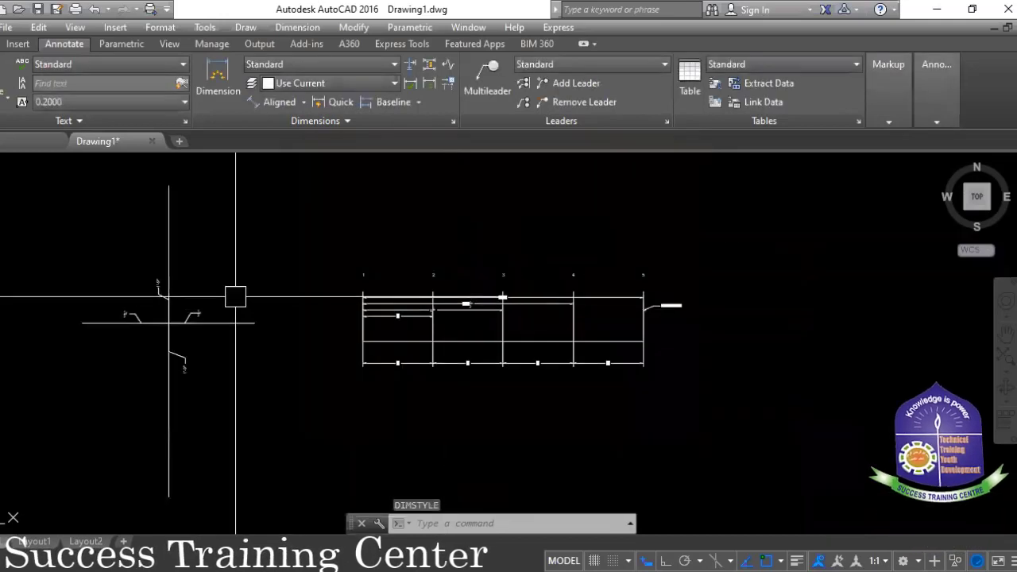
pyautogui.scroll(2, 484, 291)
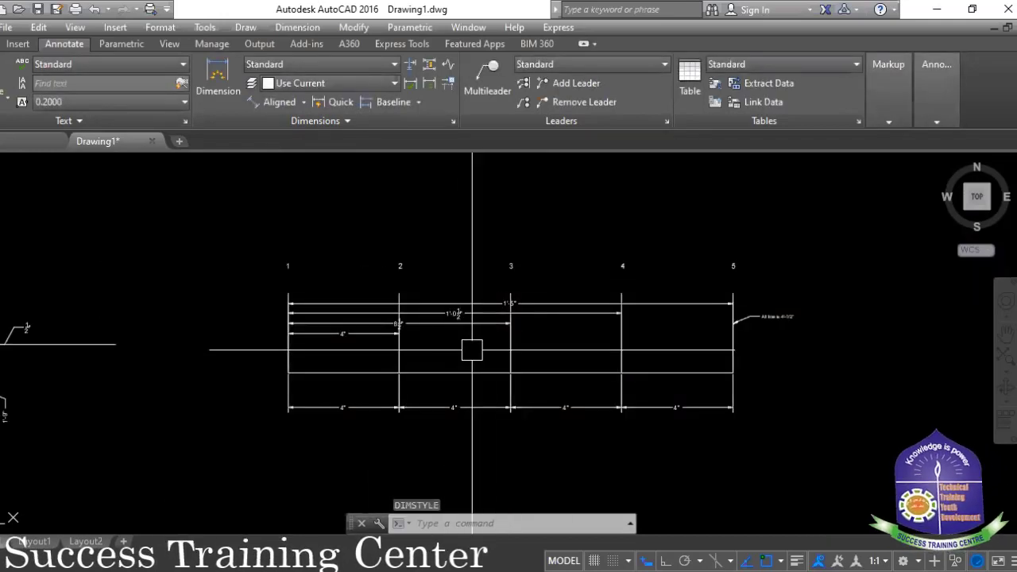
# - Reopen the Dimension Style Manager with D, set style B current, and close it
pyautogui.press('Escape')
pyautogui.press('Escape')
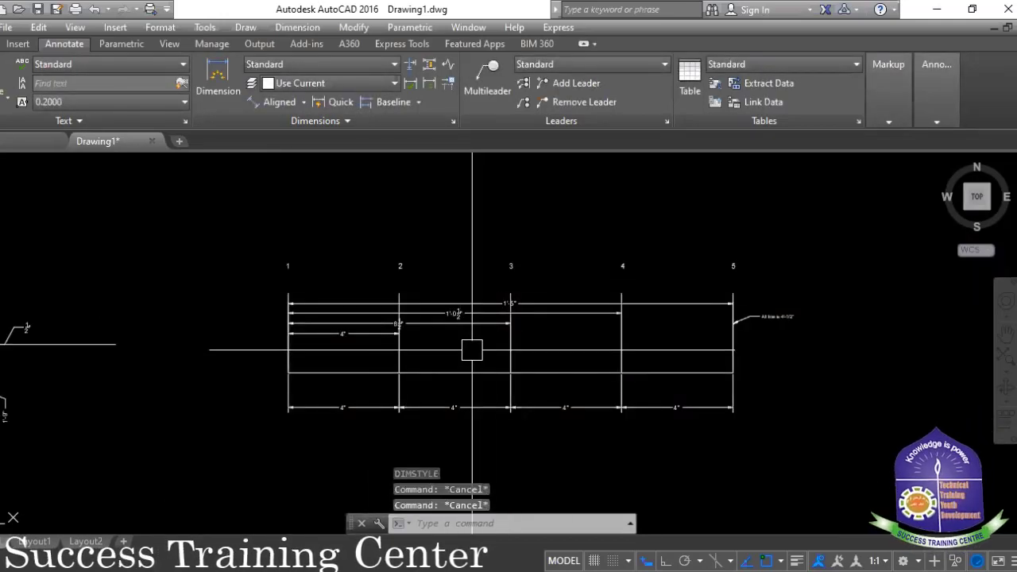
pyautogui.write('D')
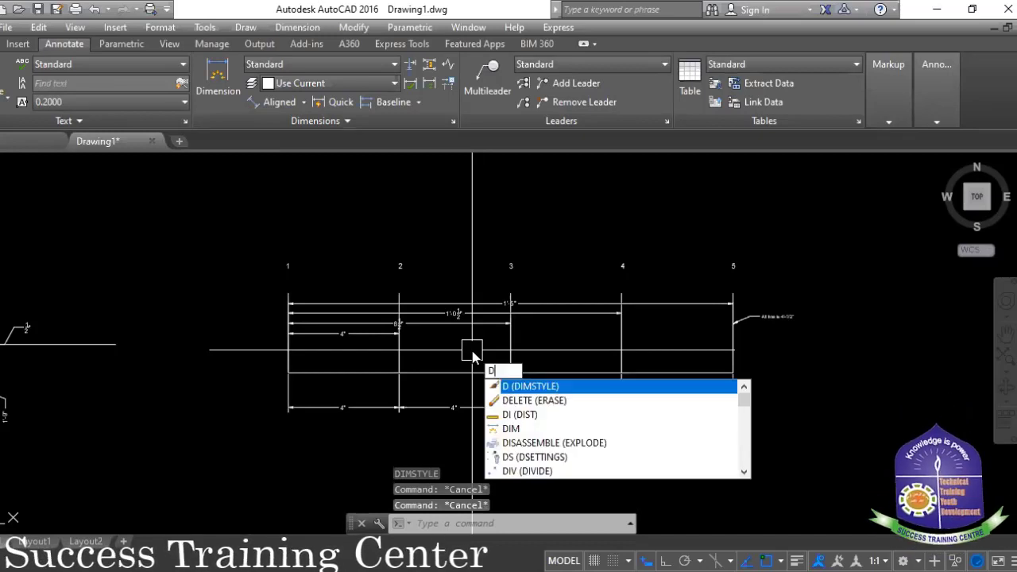
pyautogui.press('Return')
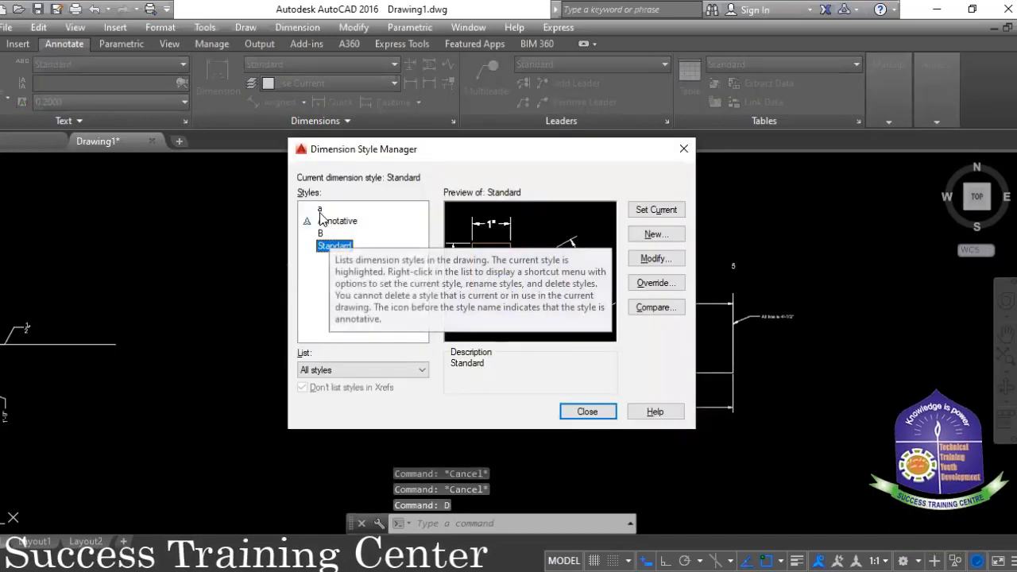
pyautogui.click(320, 233)
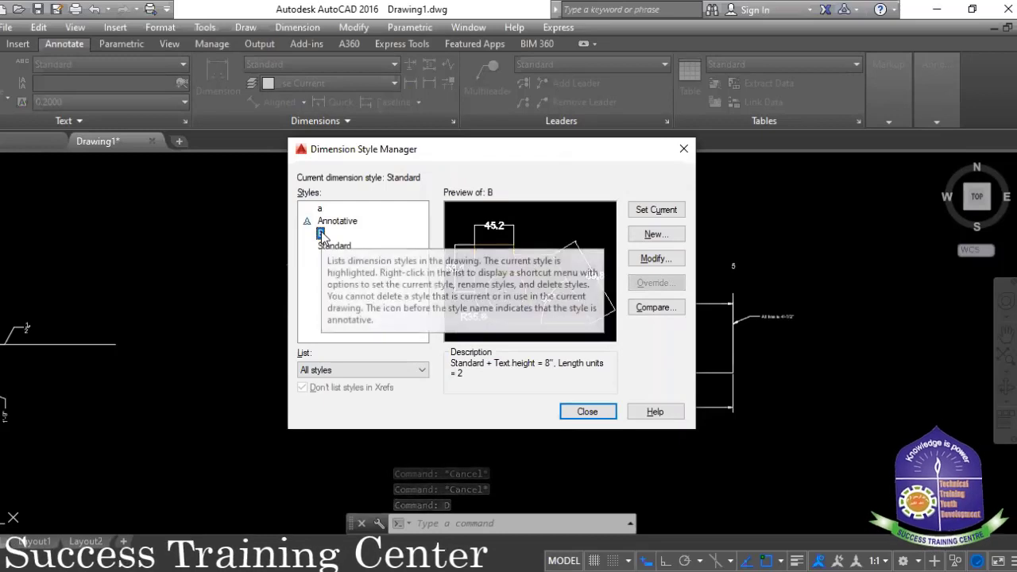
pyautogui.click(657, 213)
pyautogui.click(588, 411)
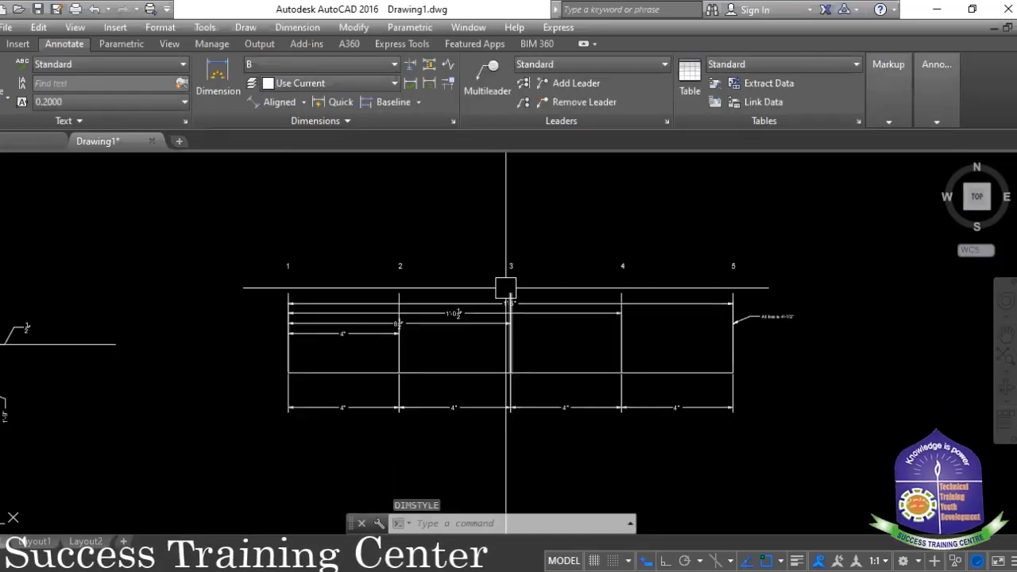
pyautogui.scroll(5, 507, 288)
pyautogui.scroll(-3, 498, 333)
pyautogui.scroll(-2, 499, 336)
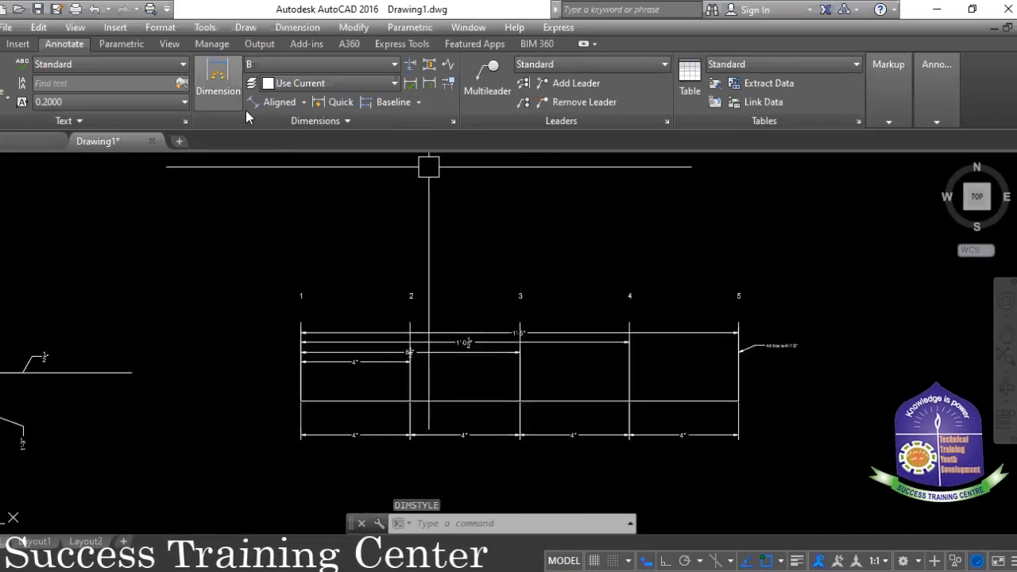
# - Add an aligned dimension from the rectangle's left corner to the next gridline, placed above
pyautogui.click(327, 103)
pyautogui.scroll(3, 308, 410)
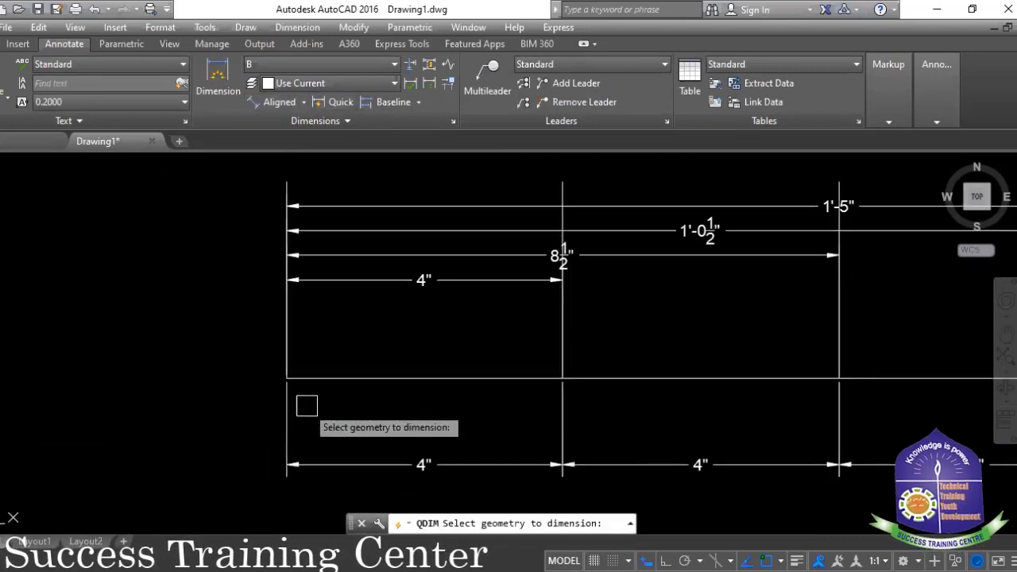
pyautogui.click(279, 102)
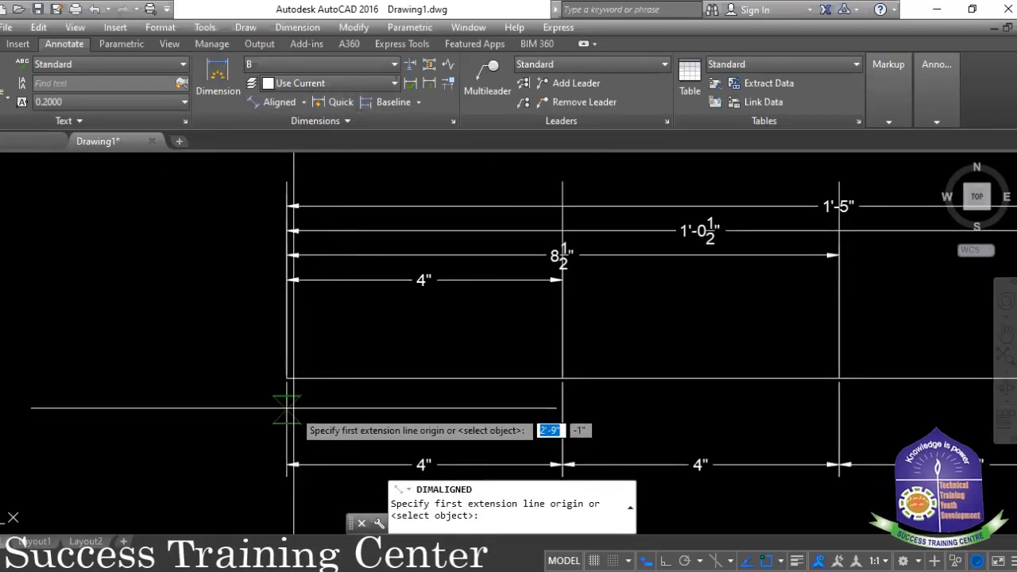
pyautogui.click(287, 379)
pyautogui.click(563, 378)
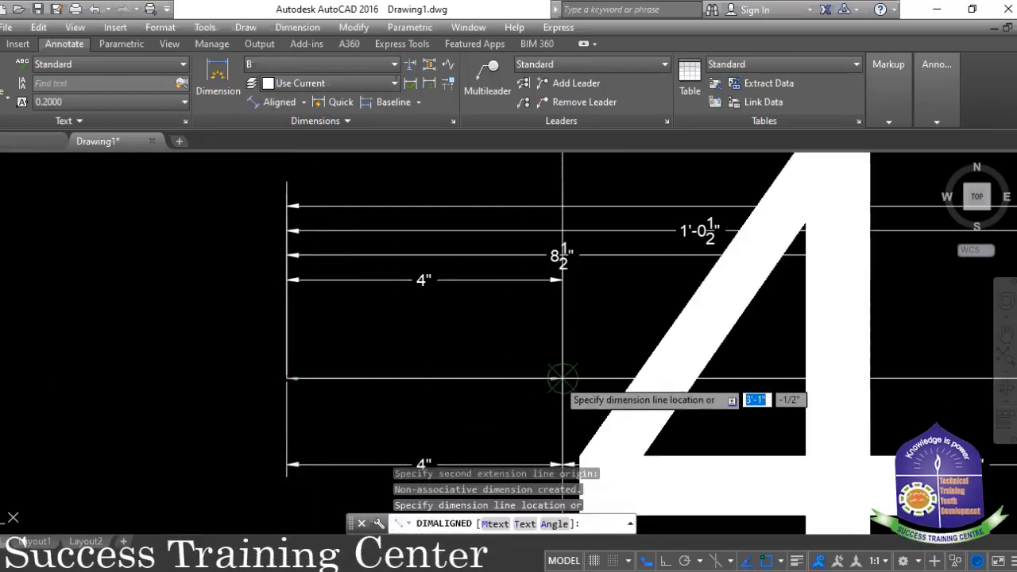
pyautogui.scroll(-3, 561, 374)
pyautogui.scroll(-2, 548, 358)
pyautogui.scroll(-1, 559, 286)
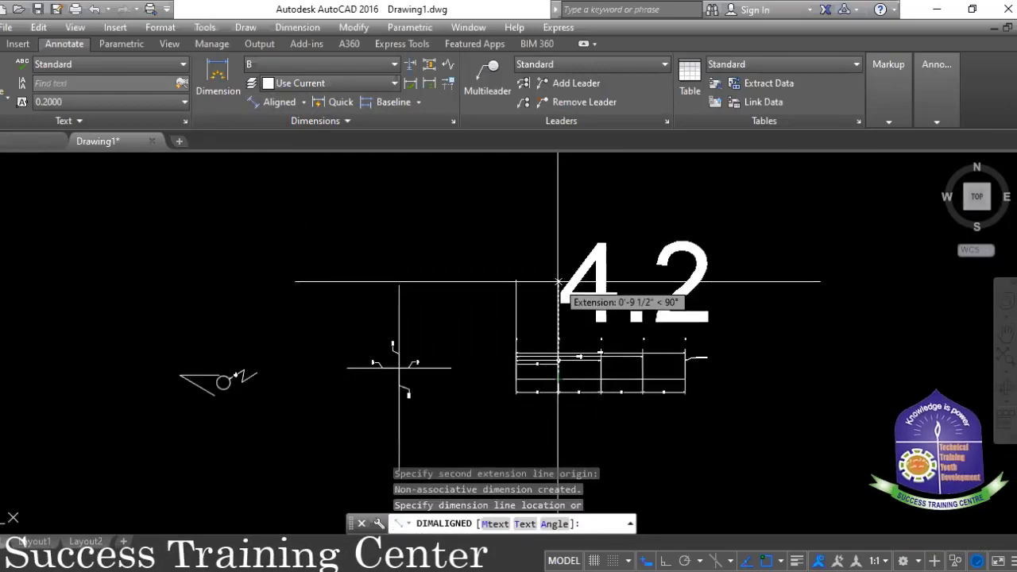
pyautogui.click(558, 278)
pyautogui.scroll(3, 612, 302)
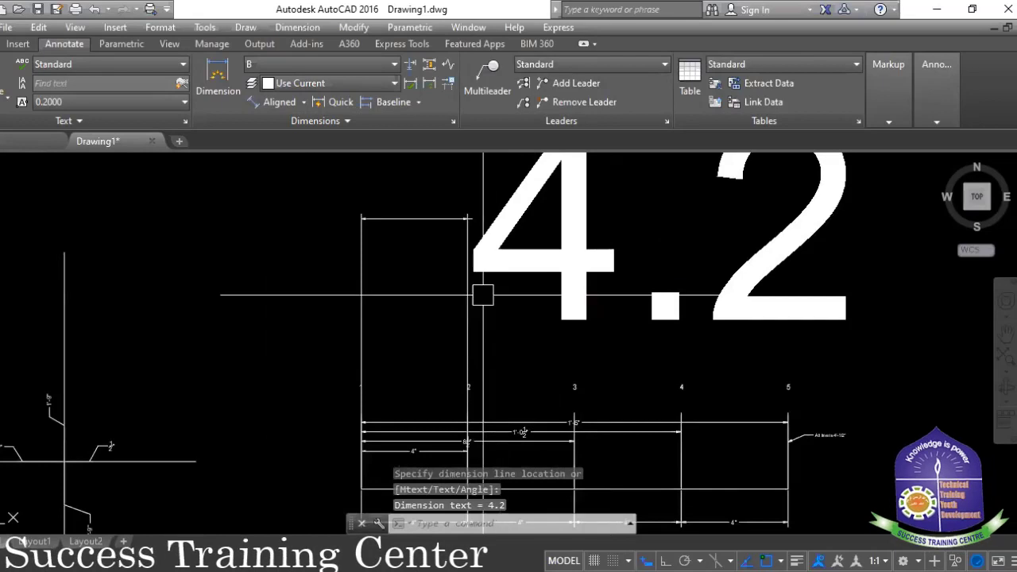
pyautogui.press('Escape')
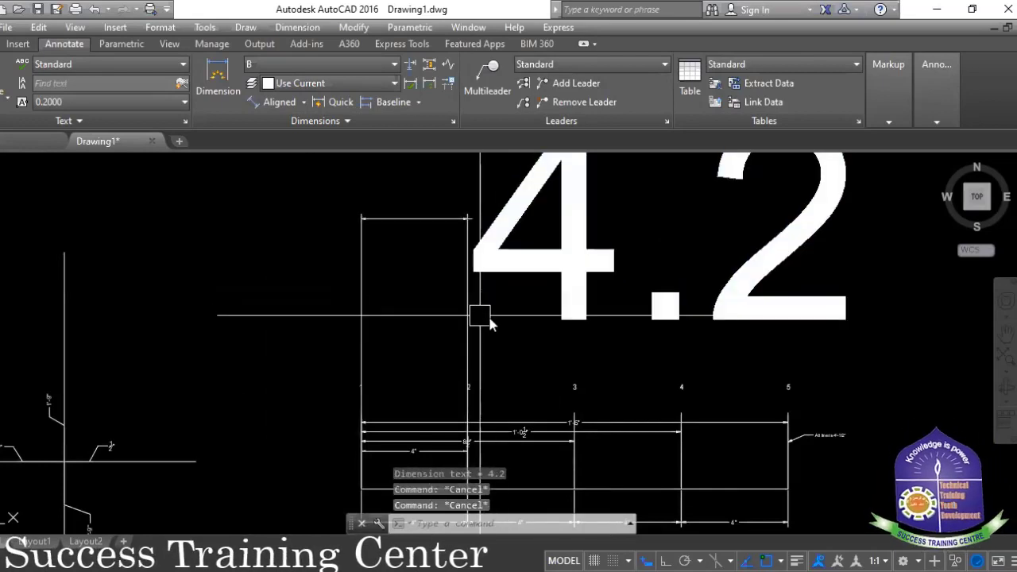
# - Start Match Properties (MA), cancel it, and open Drawing Units with UN
pyautogui.write('MA')
pyautogui.press('Return')
pyautogui.scroll(-2, 625, 306)
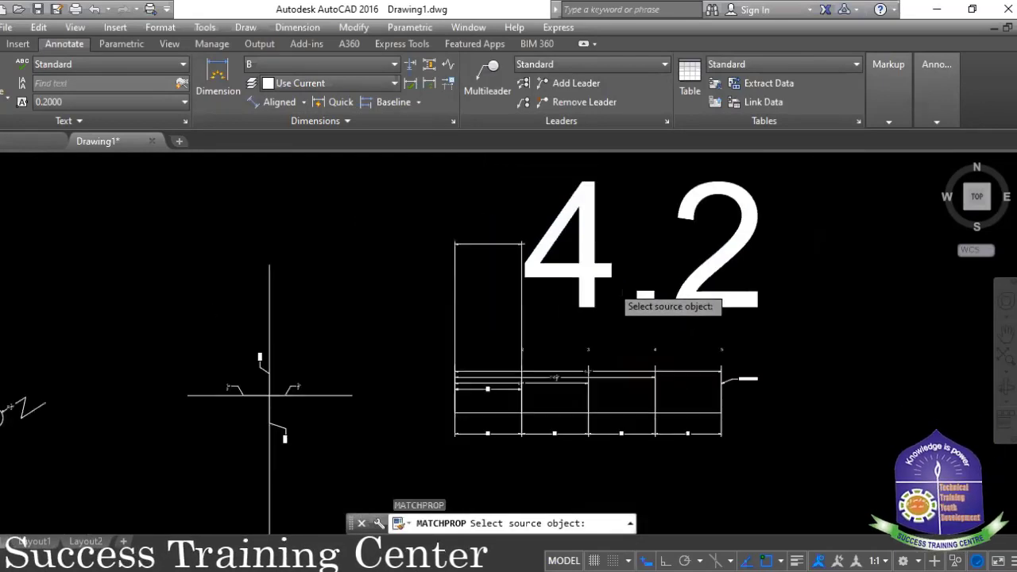
pyautogui.scroll(-2, 609, 323)
pyautogui.scroll(4, 584, 304)
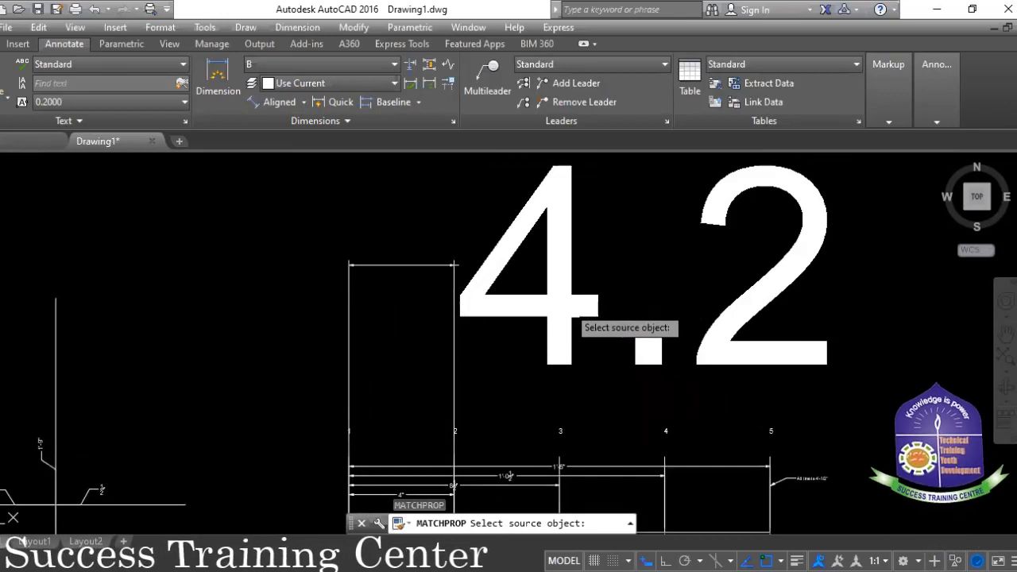
pyautogui.press('Escape')
pyautogui.press('Escape')
pyautogui.press('Escape')
pyautogui.press('Escape')
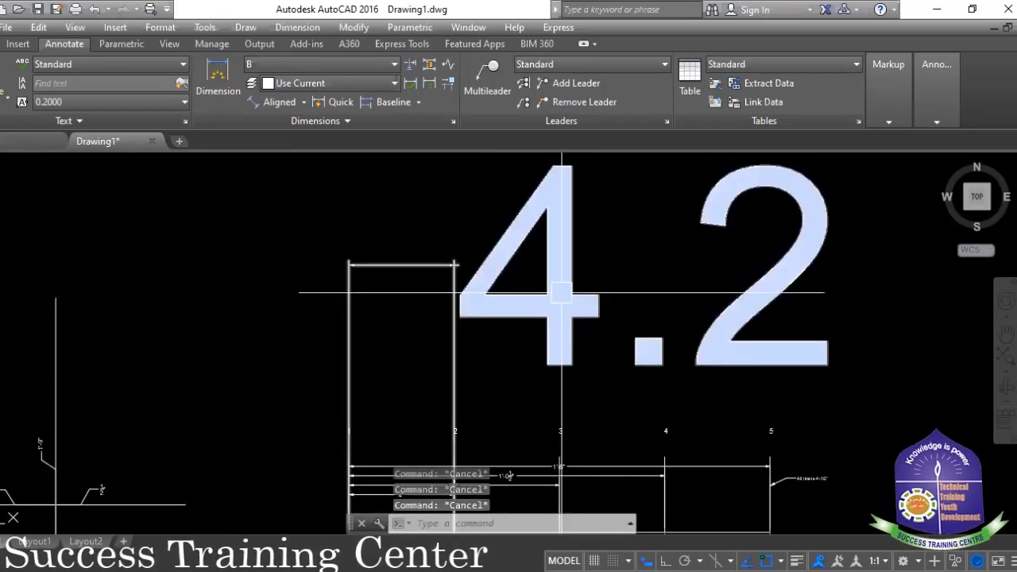
pyautogui.write('UN')
pyautogui.press('Return')
# - Set insertion scale units to Millimeters, apply and confirm, then recheck Drawing Units
pyautogui.click(145, 306)
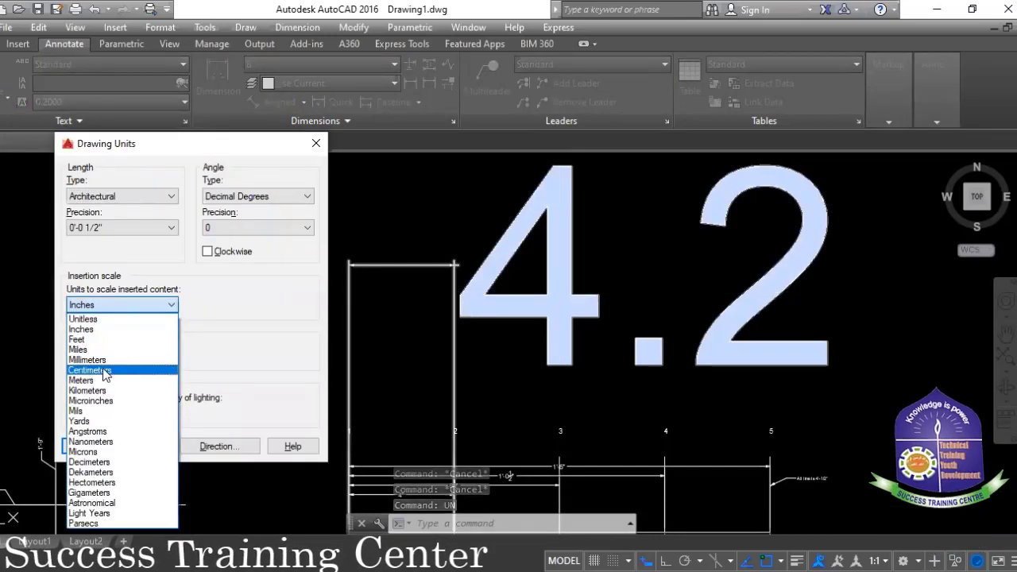
pyautogui.click(87, 360)
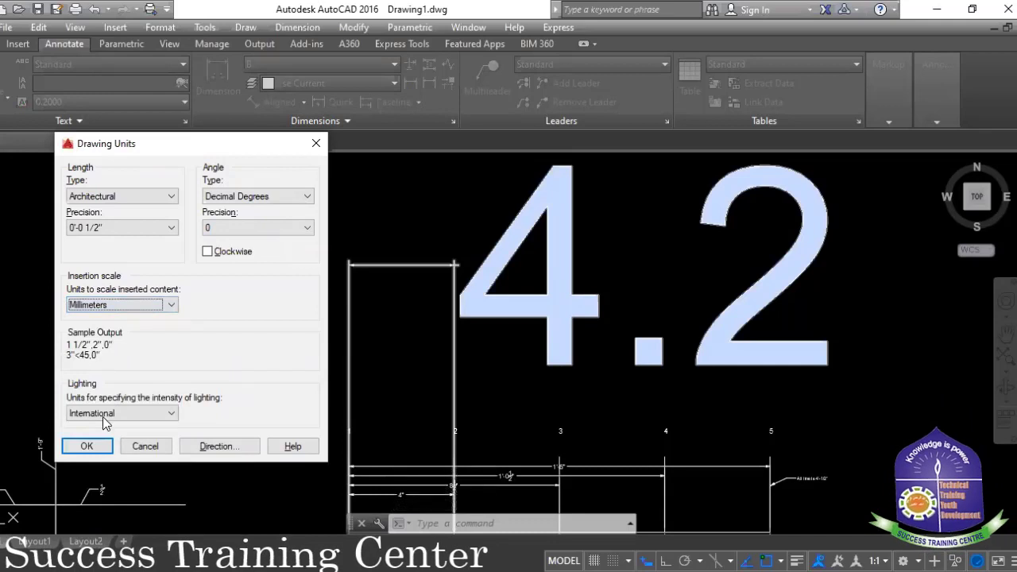
pyautogui.click(97, 449)
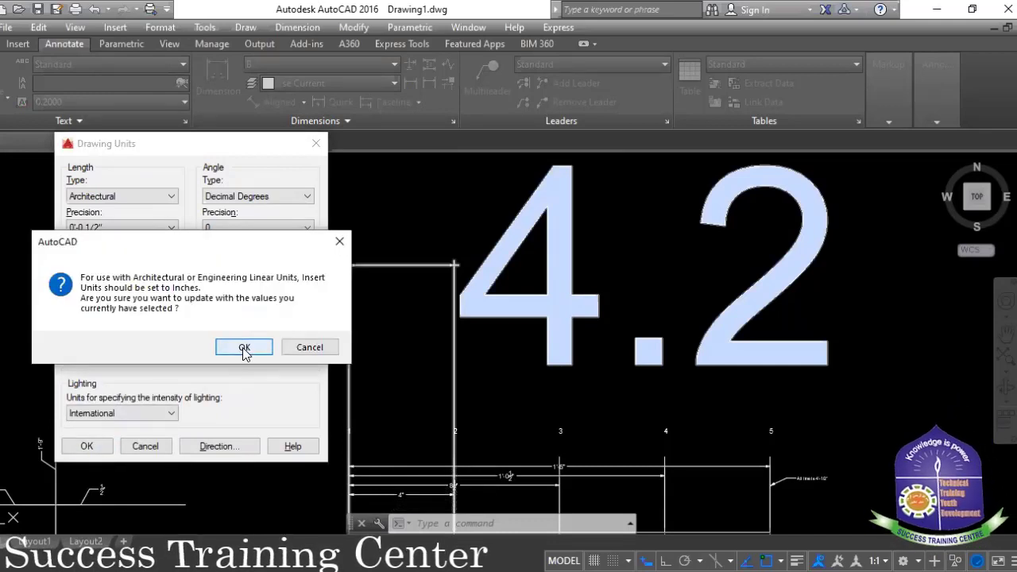
pyautogui.click(244, 348)
pyautogui.press('Escape')
pyautogui.press('Escape')
pyautogui.press('Escape')
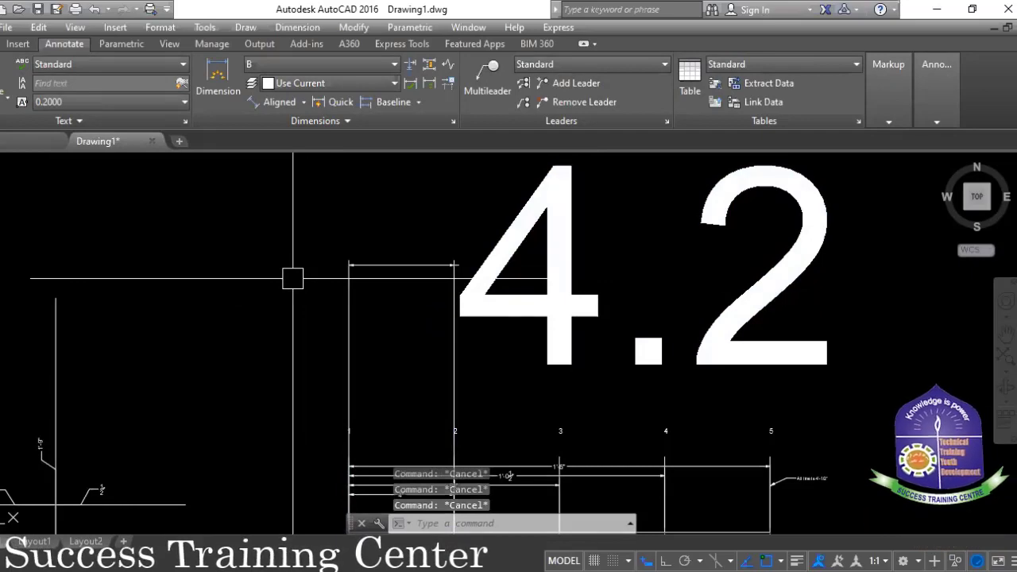
pyautogui.write('un')
pyautogui.press('Return')
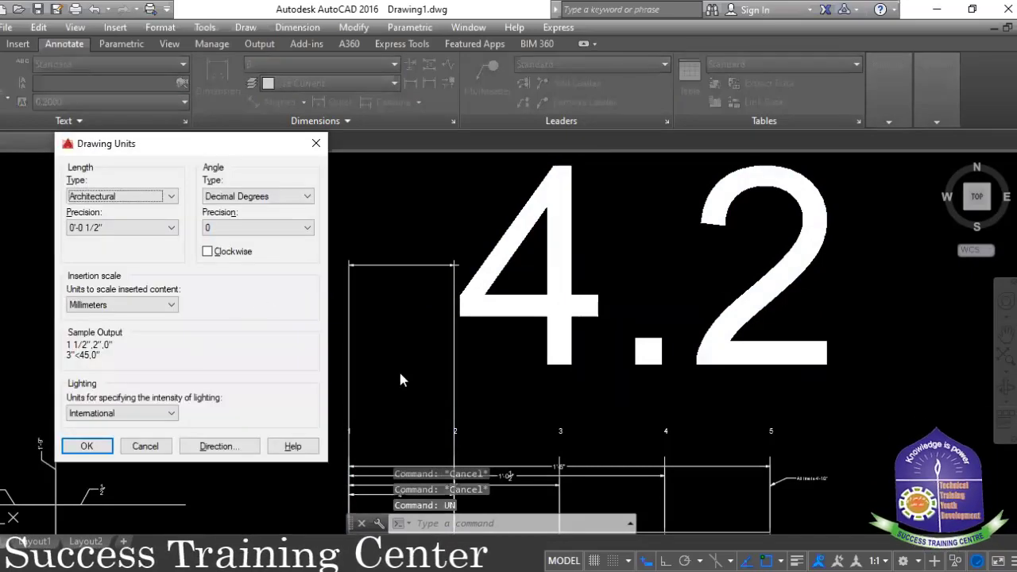
pyautogui.press('Return')
# - Start a DIM dimension across the upper dimensions, pick two points, then cancel it
pyautogui.write('dim')
pyautogui.press('Return')
pyautogui.moveTo(382, 402); pyautogui.dragTo(354, 319, button='middle')
pyautogui.scroll(4, 310, 428)
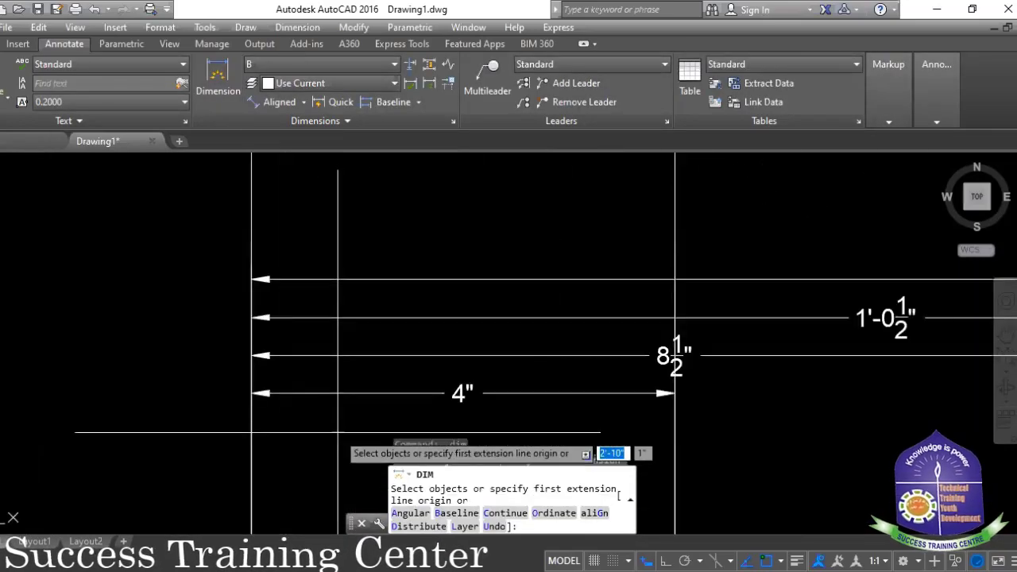
pyautogui.scroll(2, 238, 350)
pyautogui.click(216, 361)
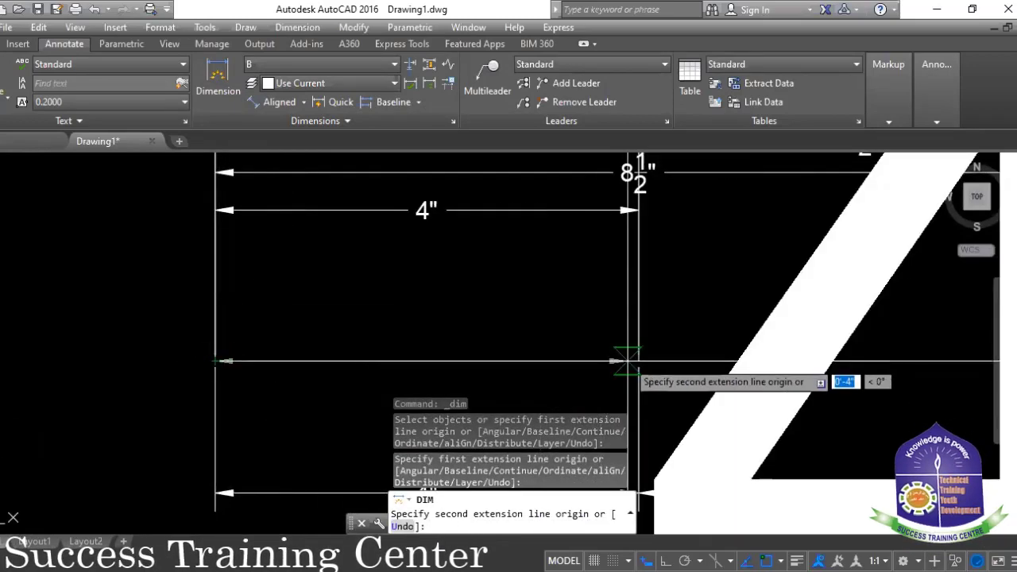
pyautogui.click(640, 361)
pyautogui.scroll(-1, 639, 358)
pyautogui.scroll(-2, 639, 355)
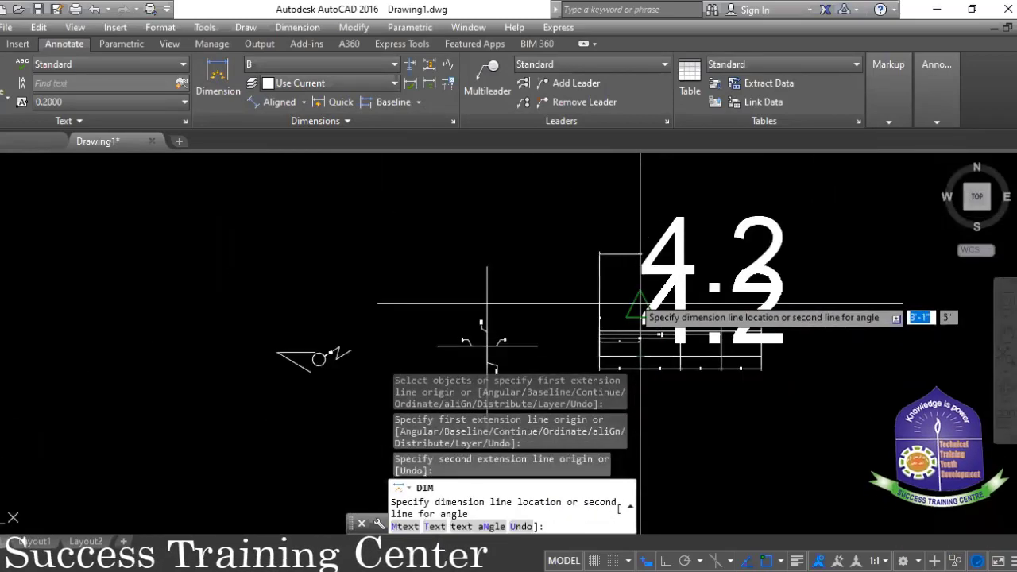
pyautogui.press('Escape')
pyautogui.press('Escape')
pyautogui.scroll(1, 645, 302)
pyautogui.scroll(2, 644, 310)
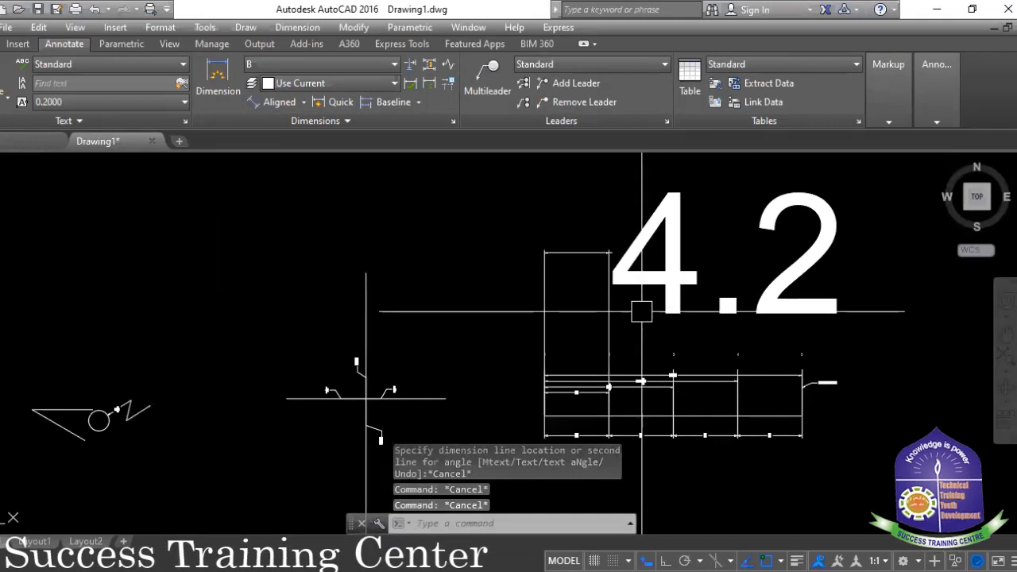
# - Review Drawing Units again, then open the Dimension Style Manager with D
pyautogui.write('m')
pyautogui.press('Escape')
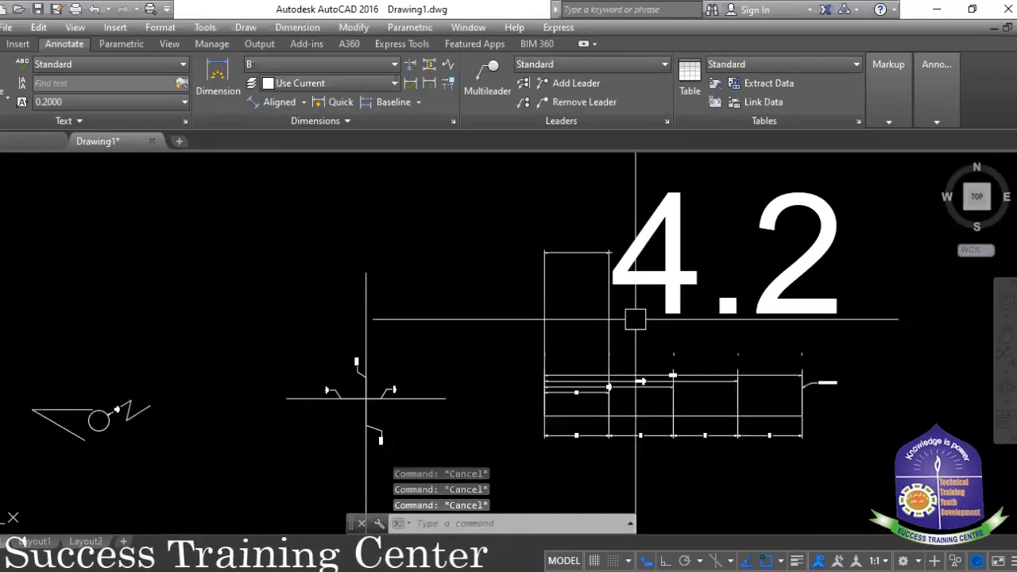
pyautogui.write('un')
pyautogui.press('Return')
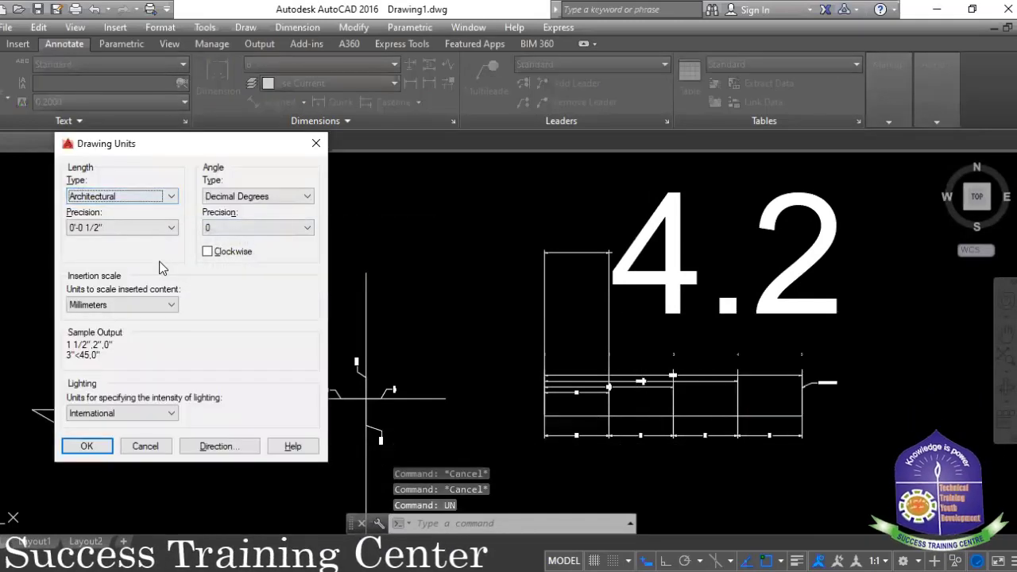
pyautogui.press('Escape')
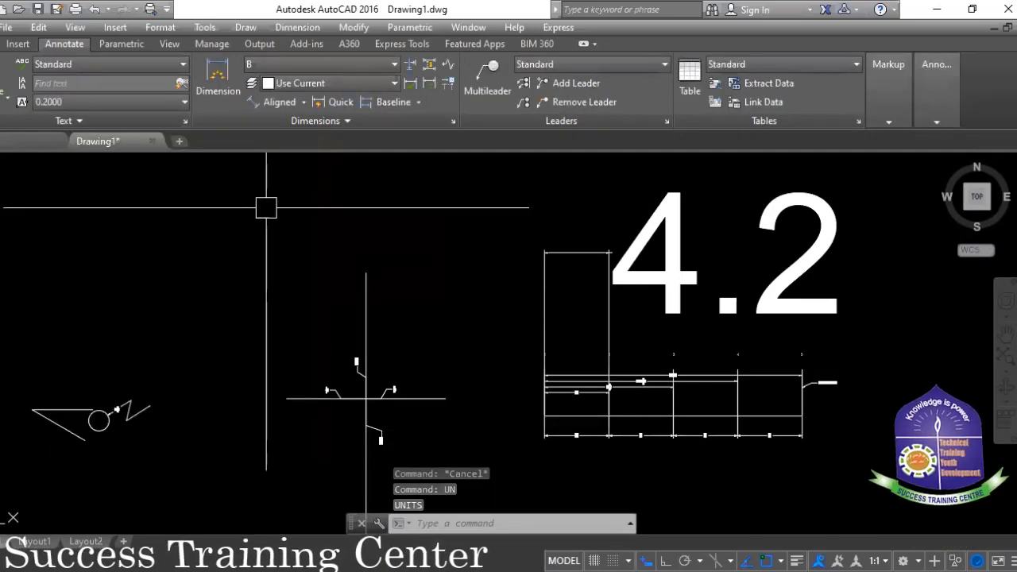
pyautogui.write('d')
pyautogui.press('Return')
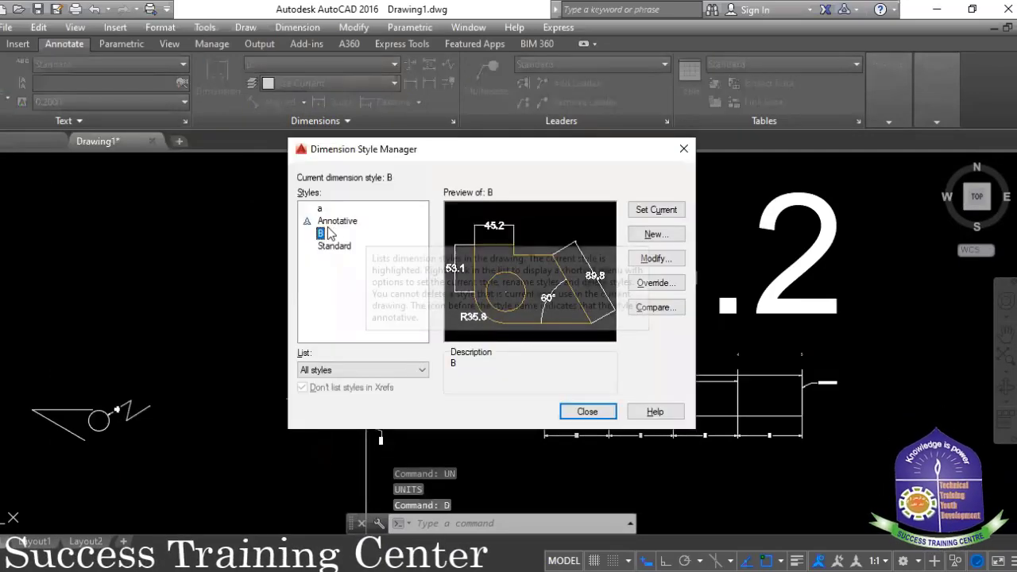
# - Make style B current and set its linear precision to 0 in Primary Units
pyautogui.click(656, 210)
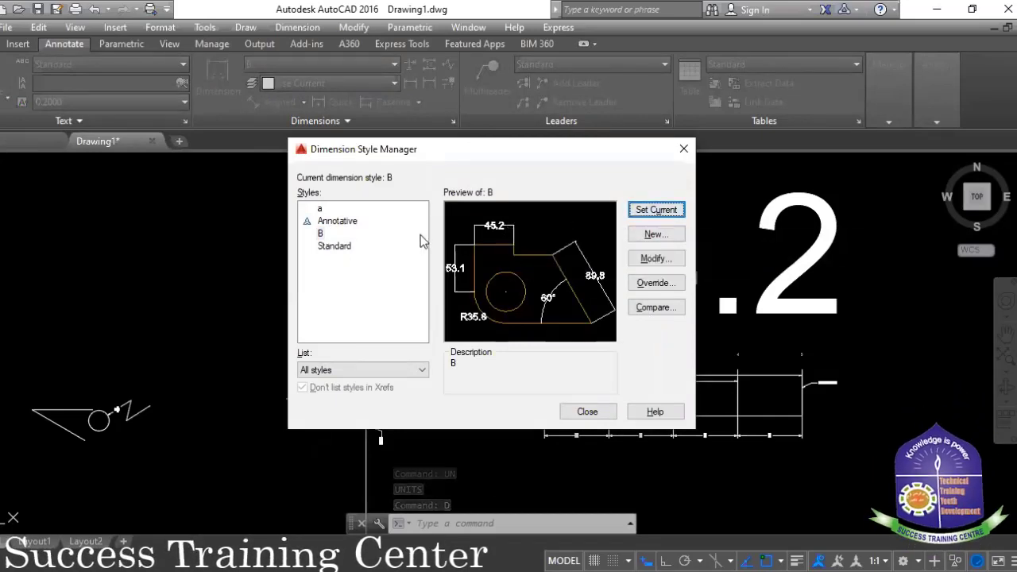
pyautogui.click(651, 266)
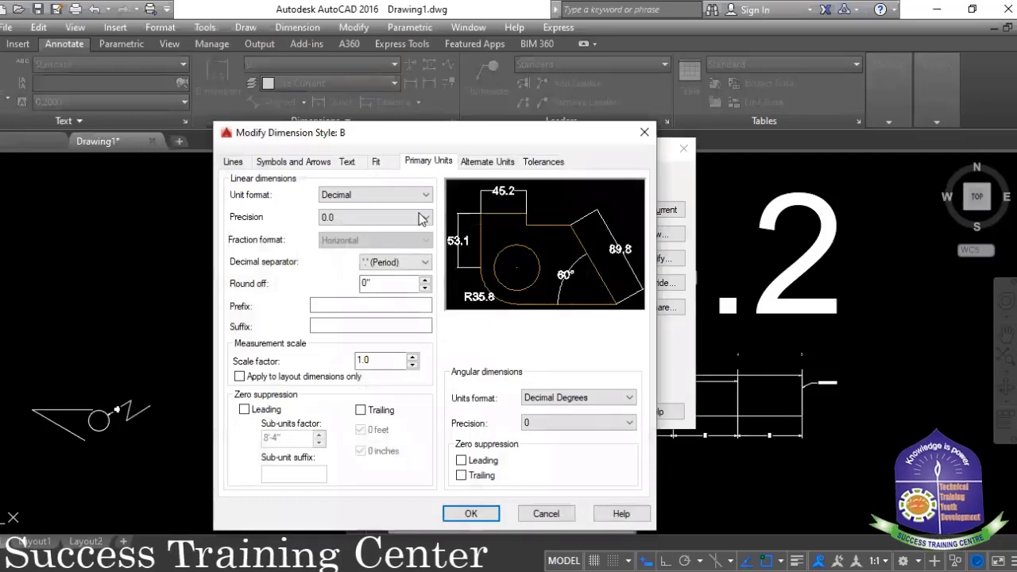
pyautogui.click(423, 221)
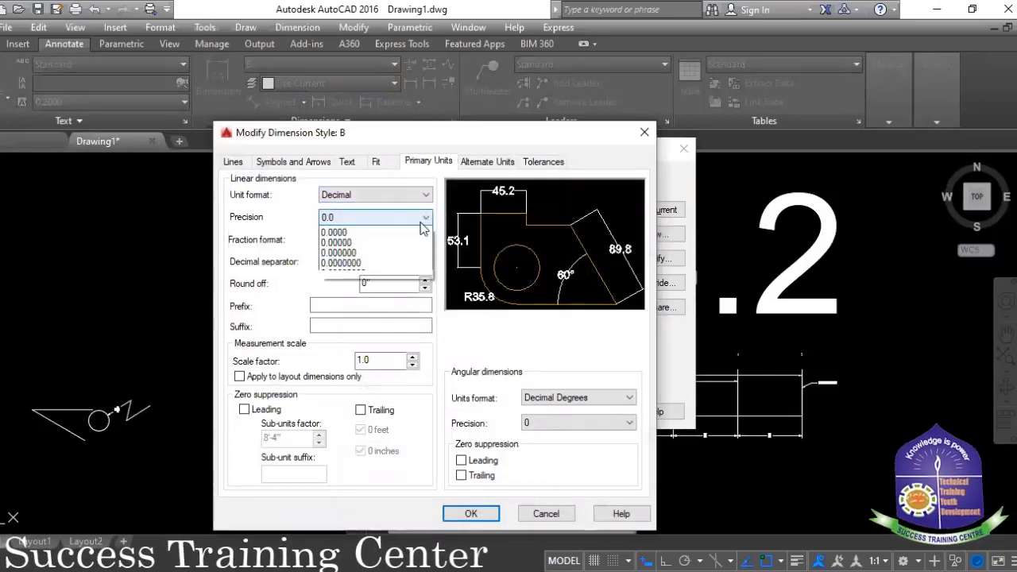
pyautogui.scroll(2, 406, 239)
pyautogui.click(392, 230)
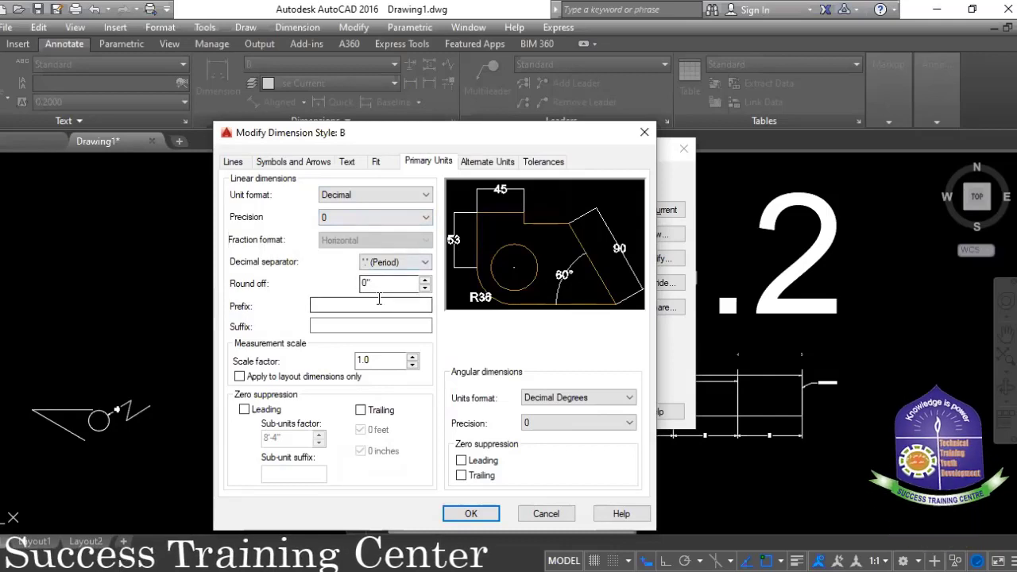
# - Look through the Symbols and Arrows, Text and Fit tabs, then open the Text Style dialog
pyautogui.click(294, 162)
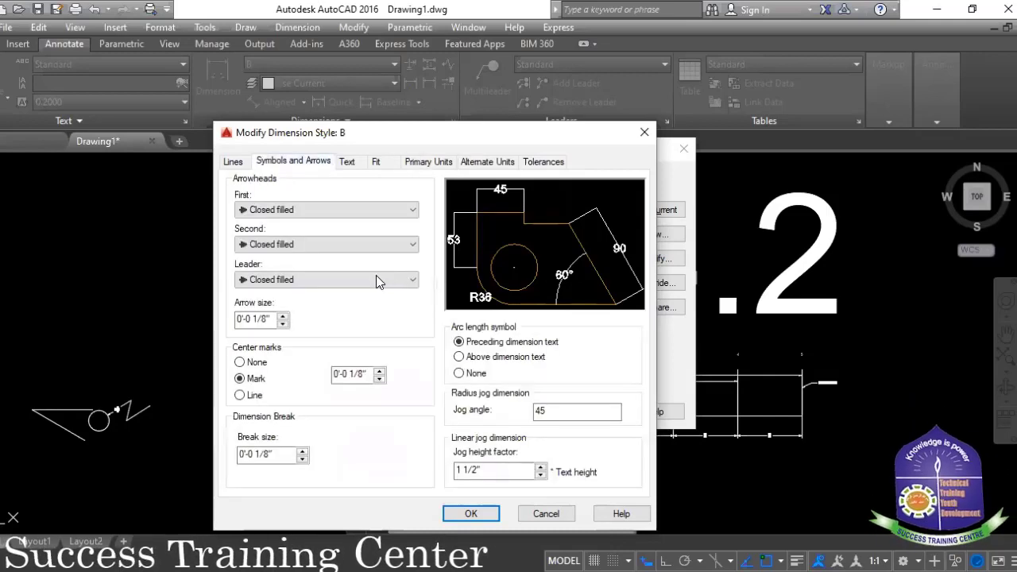
pyautogui.click(349, 162)
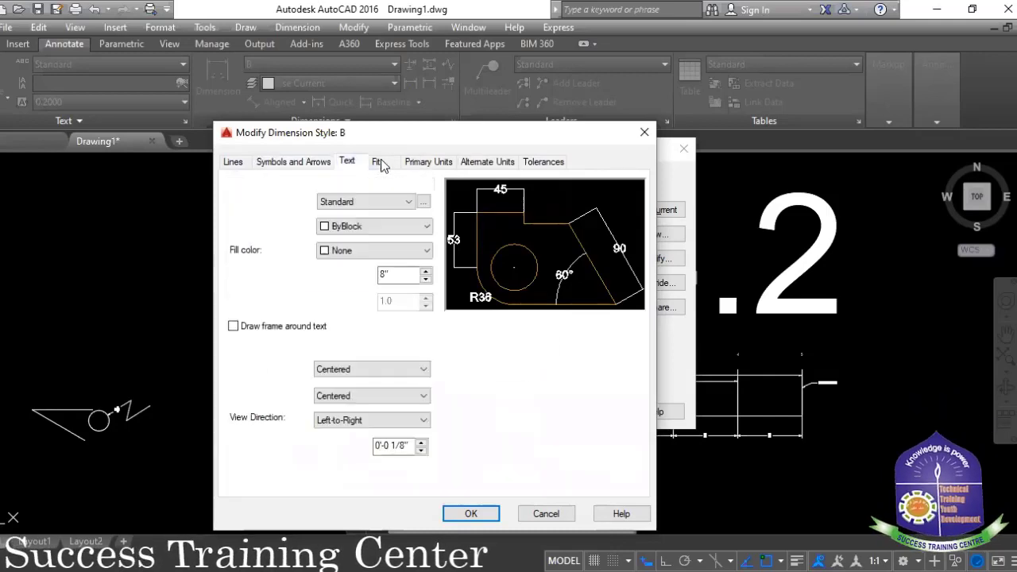
pyautogui.click(378, 163)
pyautogui.click(348, 162)
pyautogui.click(423, 203)
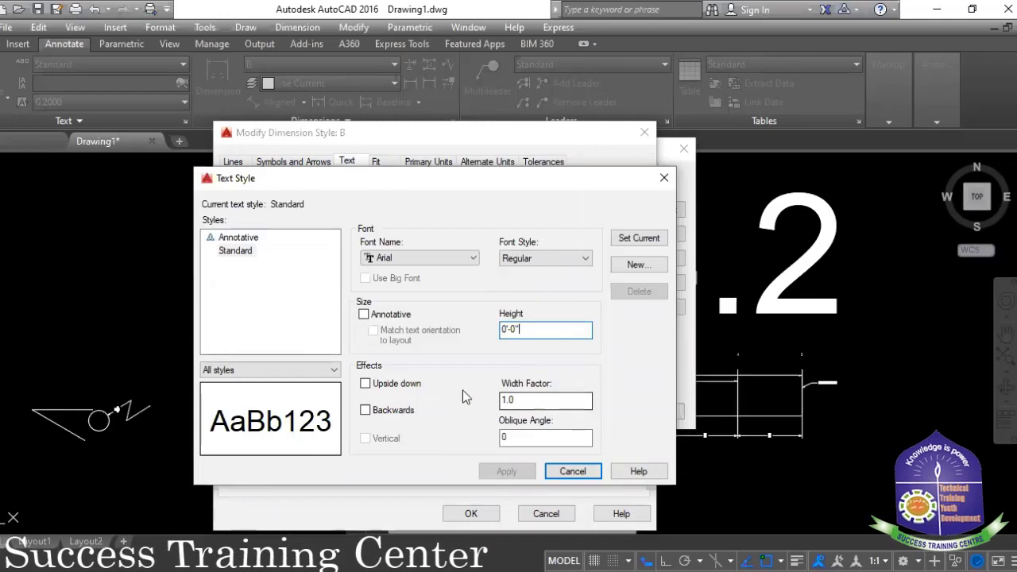
# - Keep the Regular font style, close Text Style unchanged, and go back to B's Primary Units
pyautogui.click(574, 262)
pyautogui.click(573, 262)
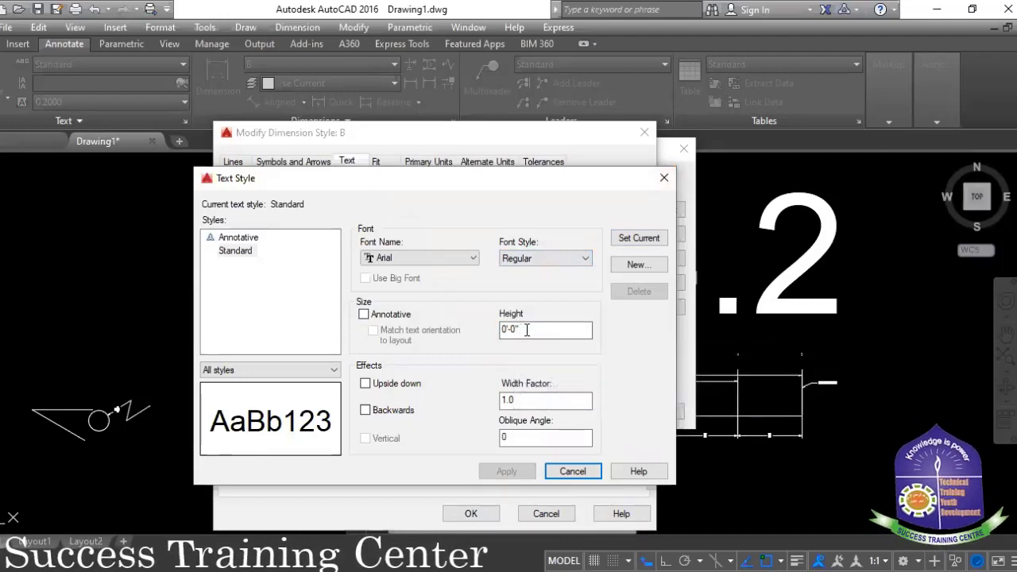
pyautogui.click(664, 177)
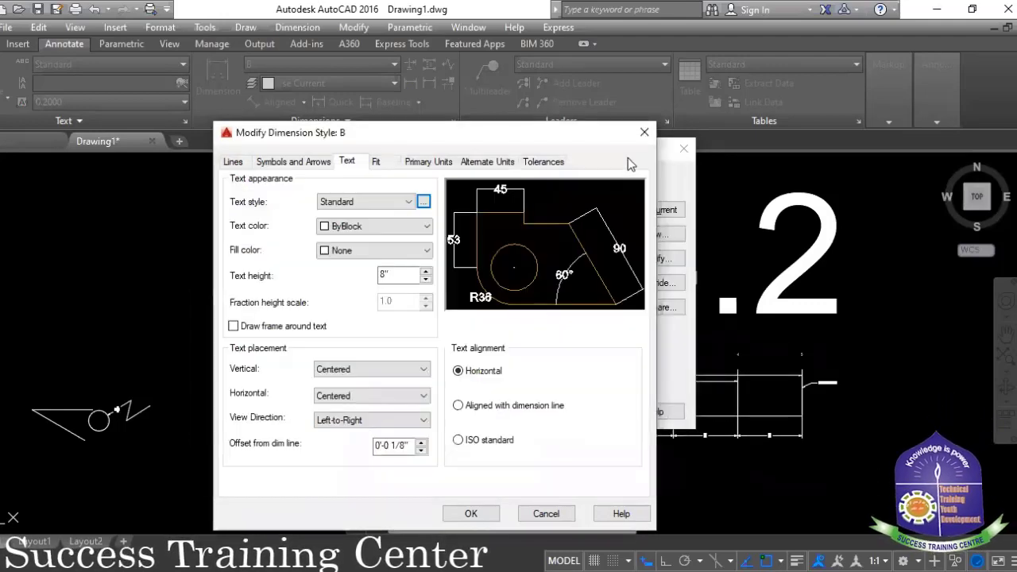
pyautogui.click(429, 163)
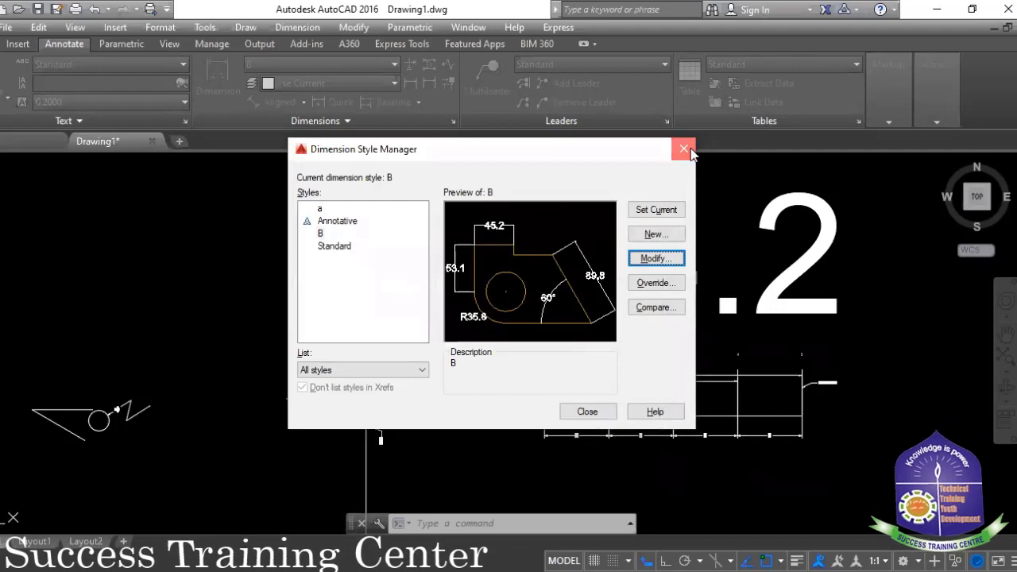
# - Close the Dimension Style Manager and change drawing length units from Architectural to Decimal
pyautogui.click(684, 148)
pyautogui.press('Escape')
pyautogui.press('Escape')
pyautogui.press('Escape')
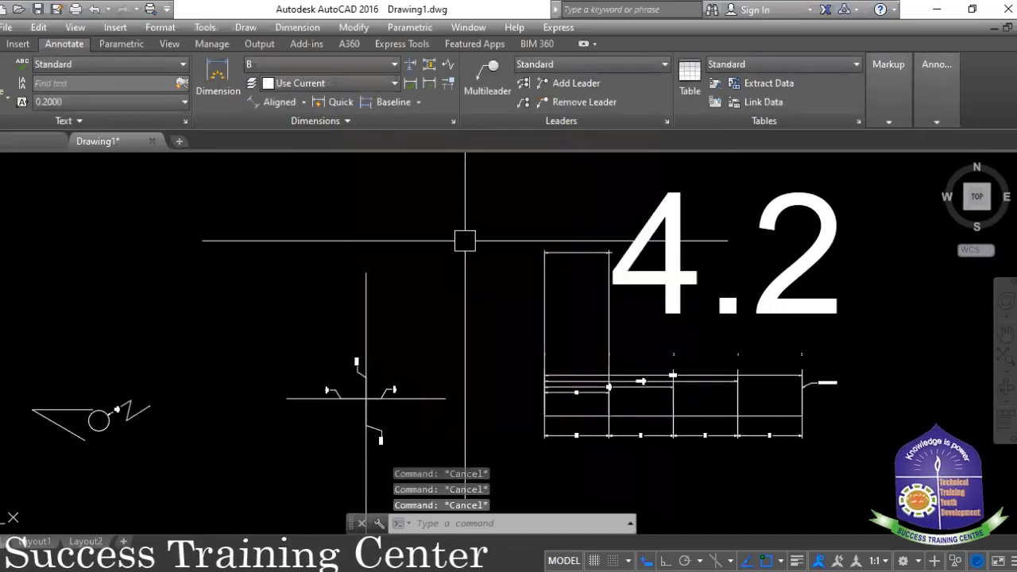
pyautogui.write('UN')
pyautogui.press('Return')
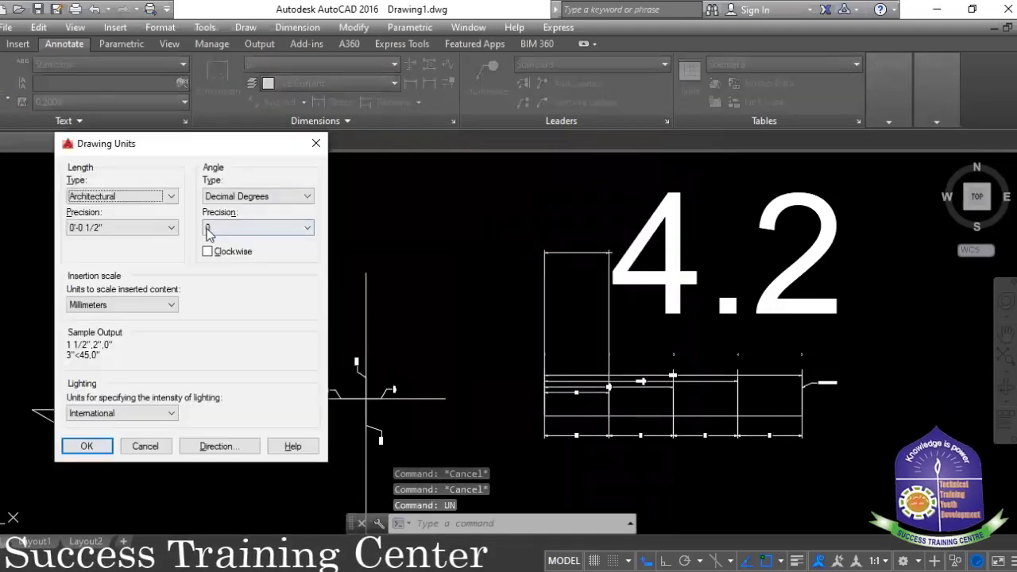
pyautogui.click(172, 197)
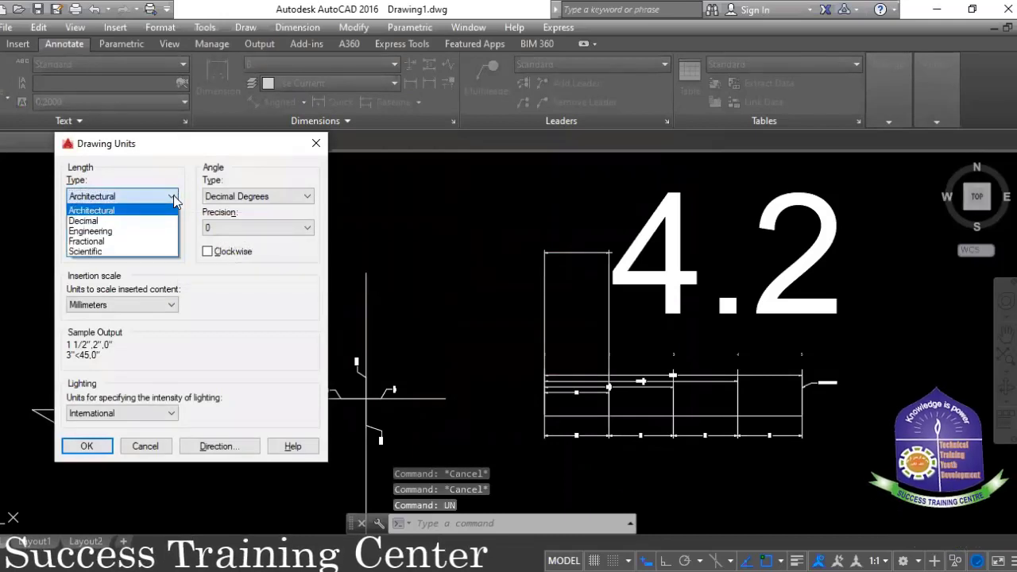
pyautogui.click(135, 221)
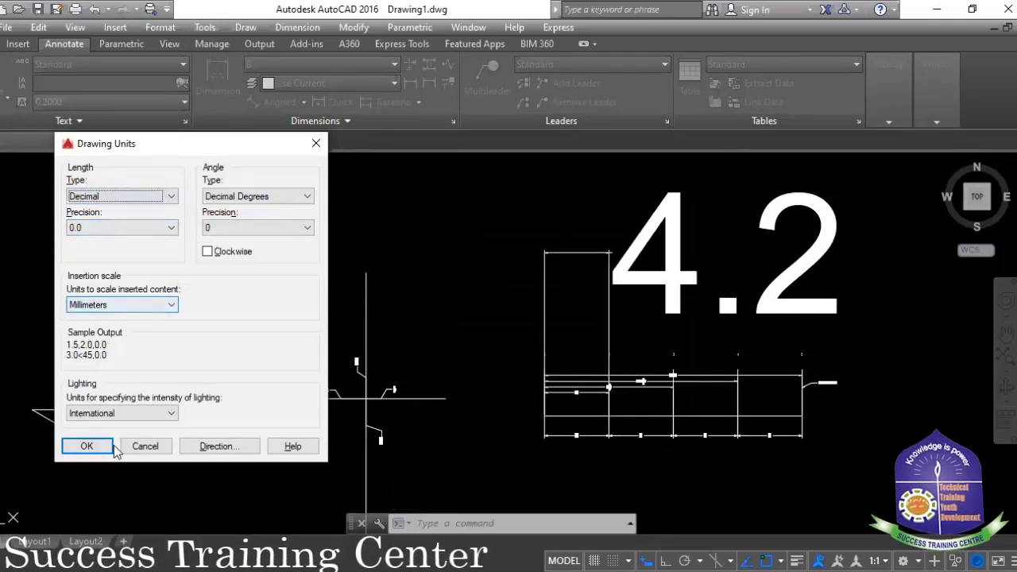
pyautogui.click(87, 446)
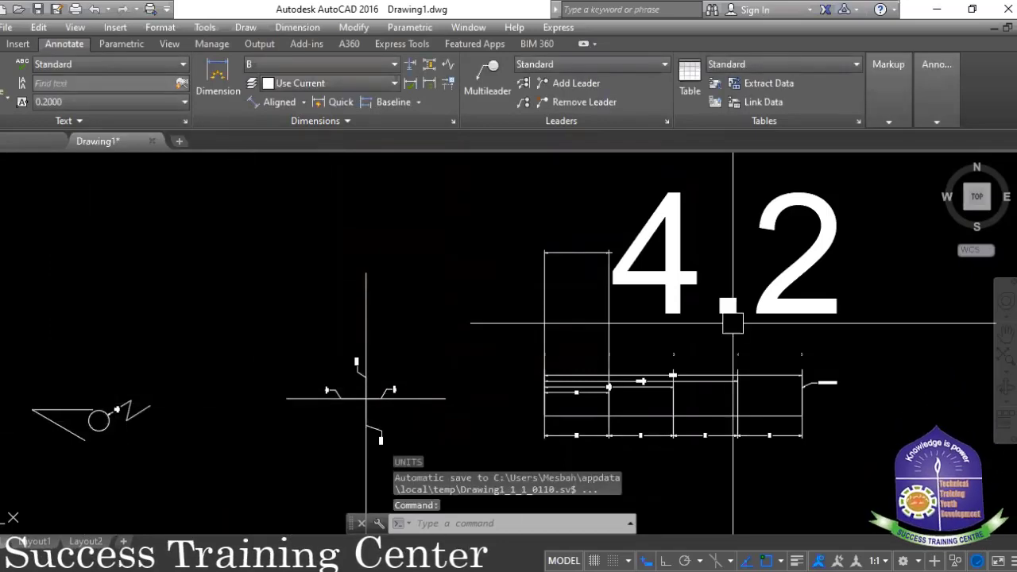
pyautogui.scroll(2, 717, 321)
pyautogui.scroll(4, 591, 418)
pyautogui.scroll(-3, 567, 370)
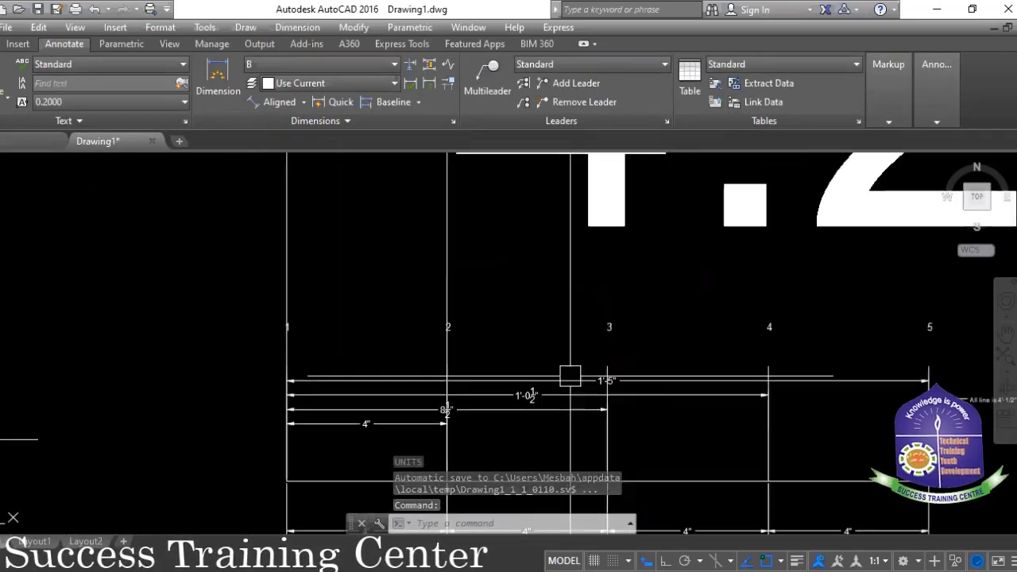
pyautogui.scroll(-2, 542, 327)
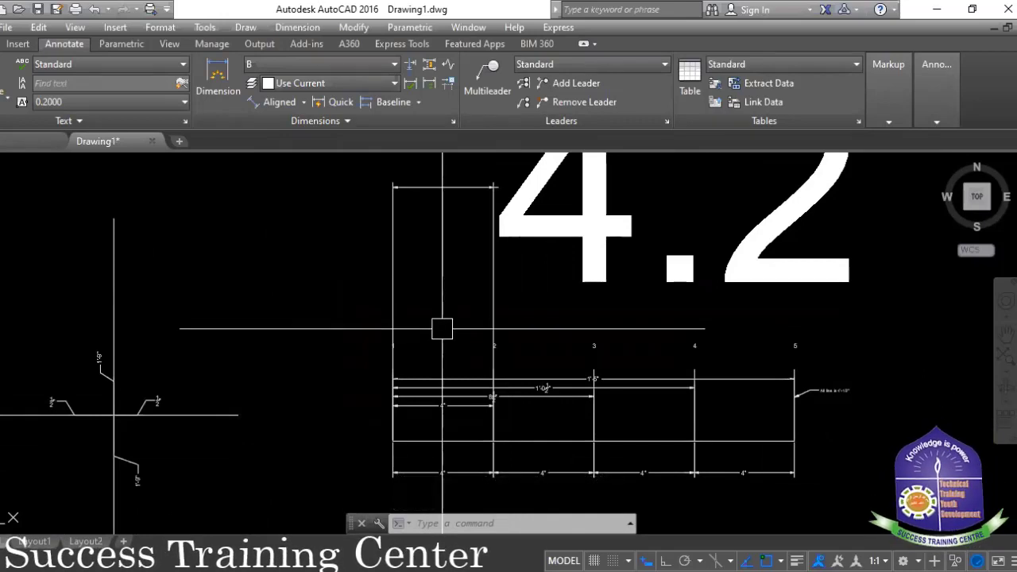
# - Reopen Drawing Units with UN to check the Decimal setting, then close it
pyautogui.write('un')
pyautogui.press('Return')
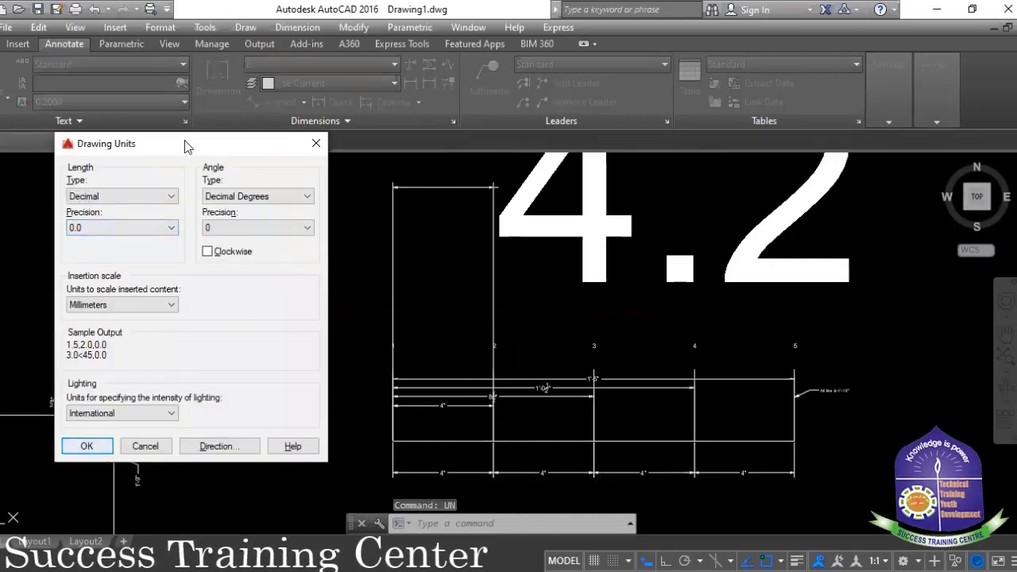
pyautogui.click(92, 450)
# - Pick two extension line origins for a new dimension, cancel it, and reopen Drawing Units
pyautogui.click(218, 80)
pyautogui.scroll(3, 367, 410)
pyautogui.moveTo(368, 410); pyautogui.dragTo(265, 193, button='middle')
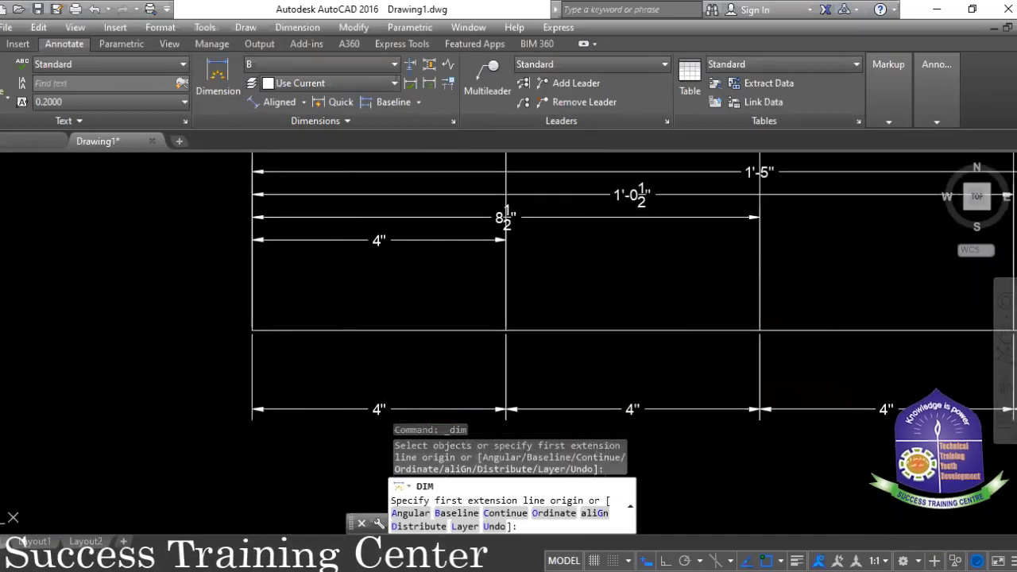
pyautogui.click(253, 330)
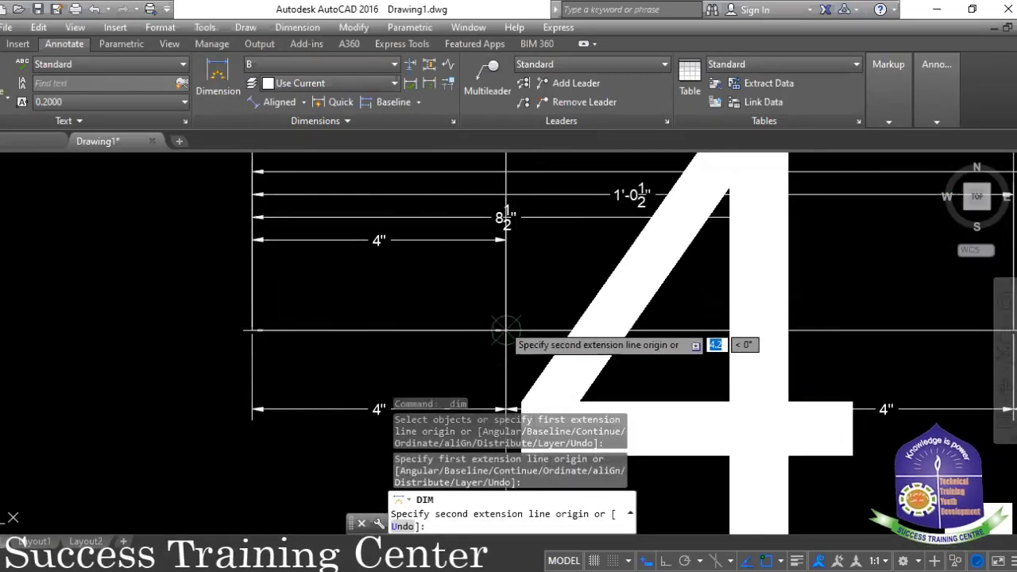
pyautogui.click(507, 330)
pyautogui.scroll(5, 485, 309)
pyautogui.scroll(-2, 474, 296)
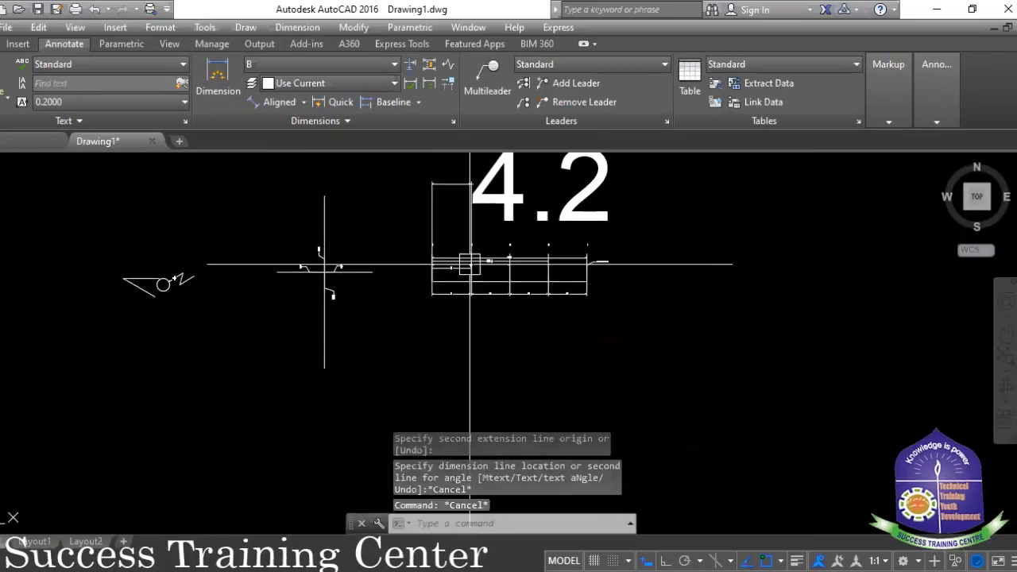
pyautogui.scroll(-5, 331, 263)
pyautogui.press('Escape')
pyautogui.press('Escape')
pyautogui.press('Escape')
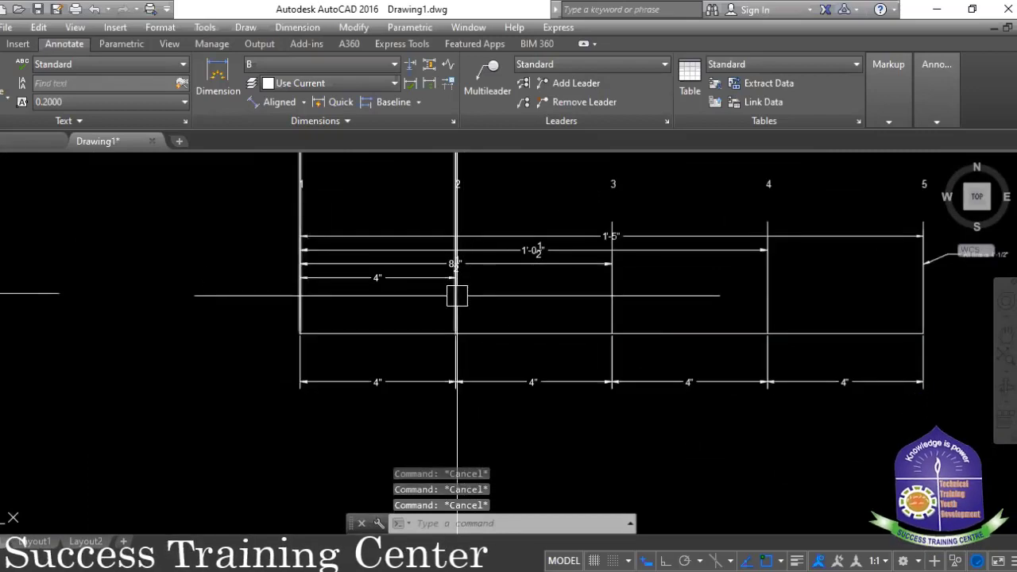
pyautogui.write('UN')
pyautogui.press('Return')
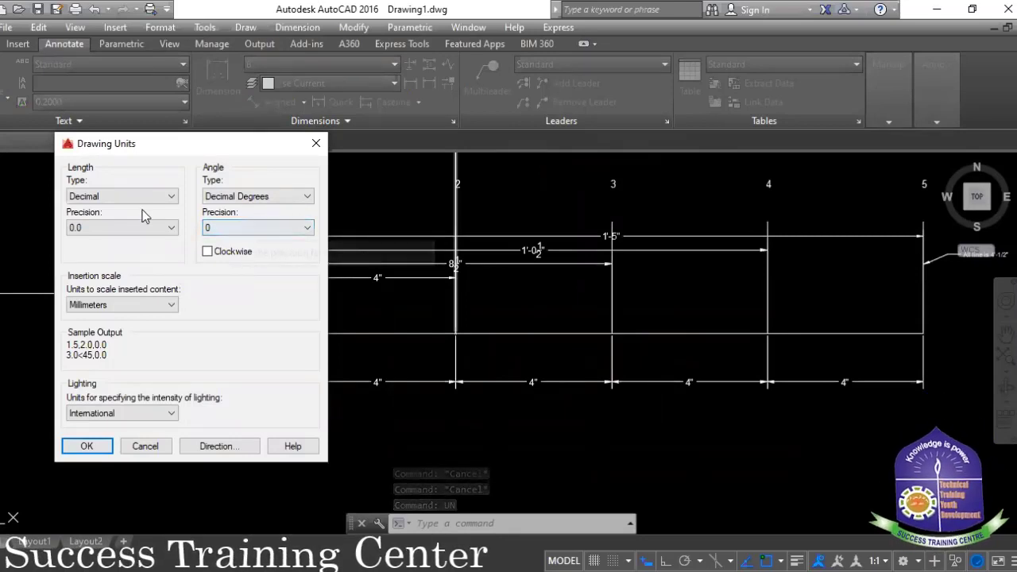
# - Close Drawing Units and open the Dimension Style Manager with D
pyautogui.press('Return')
pyautogui.write('d')
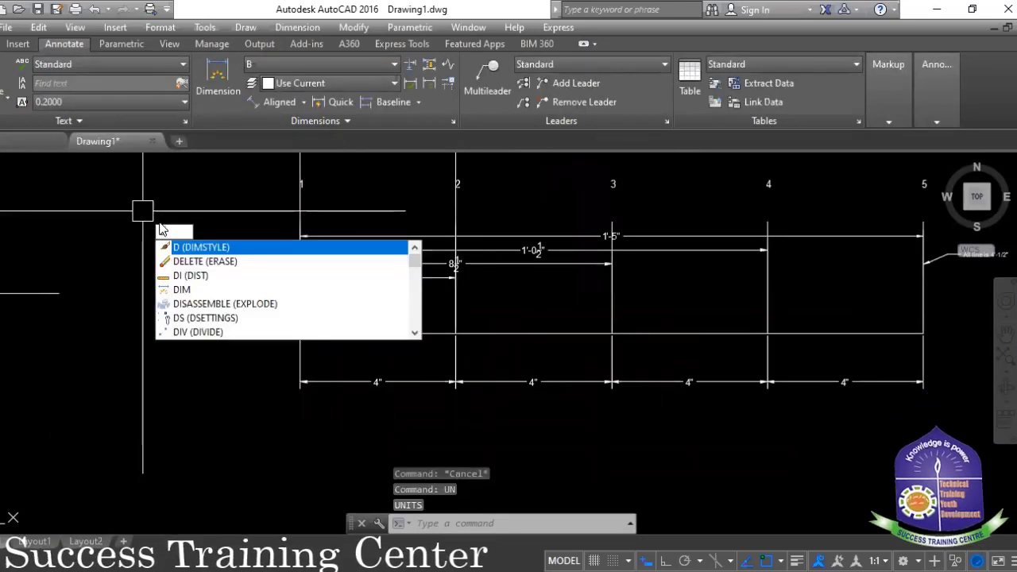
pyautogui.press('Return')
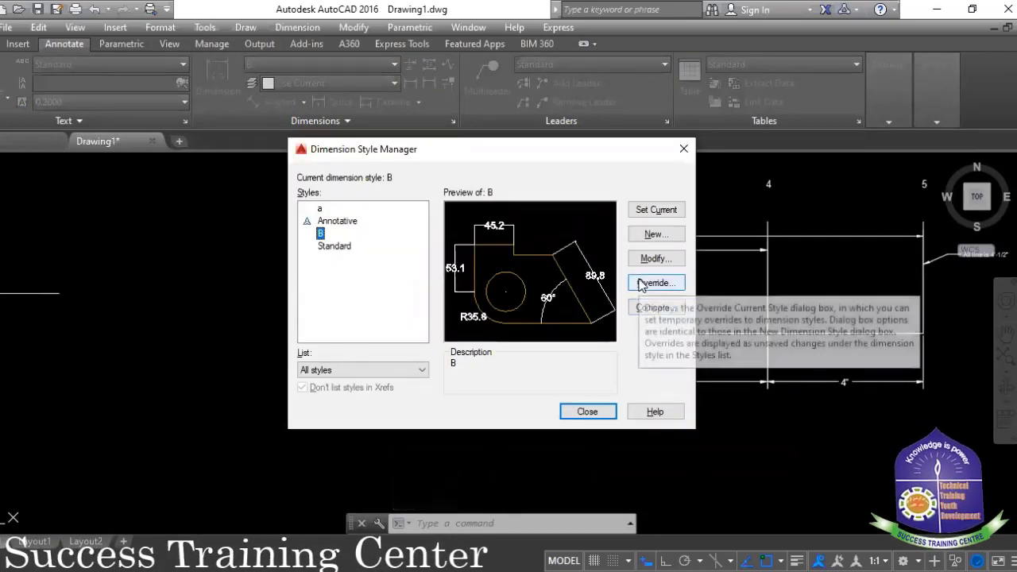
pyautogui.click(644, 211)
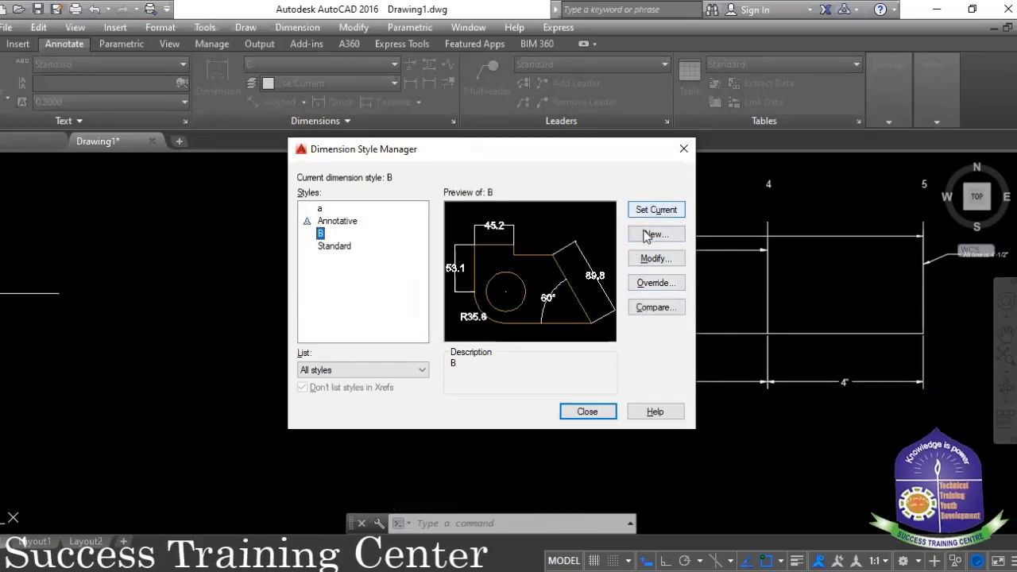
# - Preview dimension styles a, B, Standard and a again in the style list
pyautogui.click(323, 210)
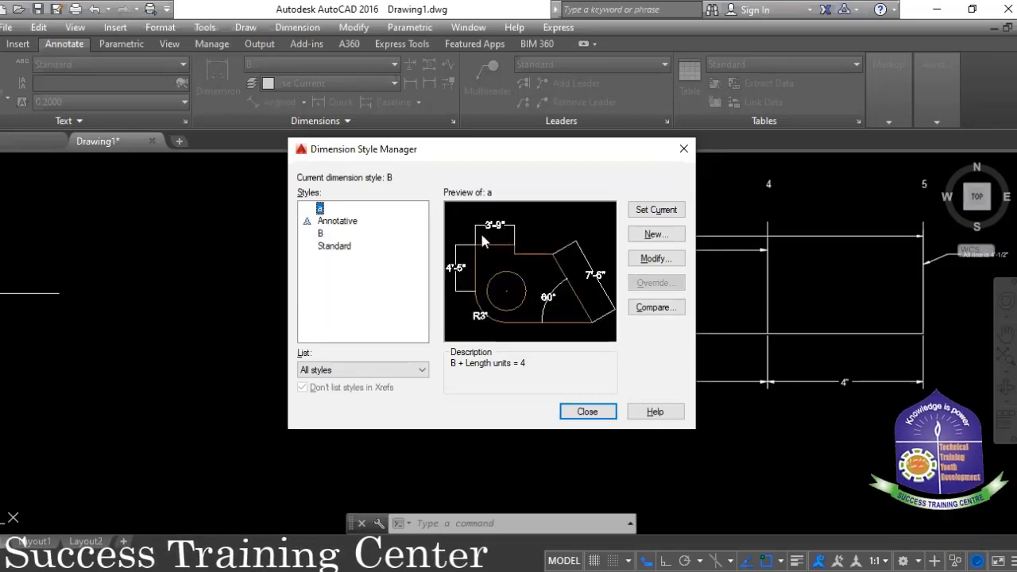
pyautogui.click(320, 233)
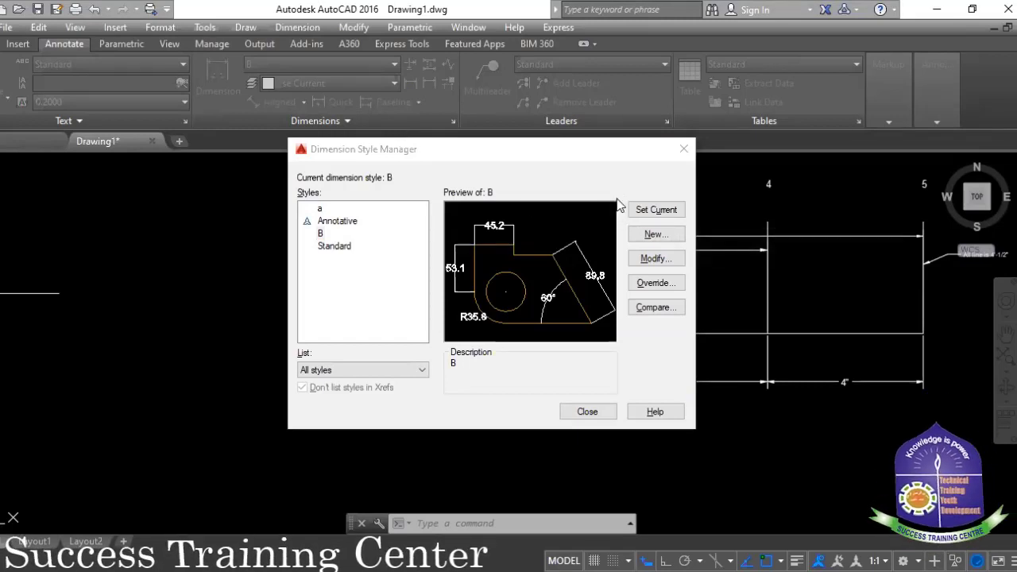
pyautogui.click(319, 209)
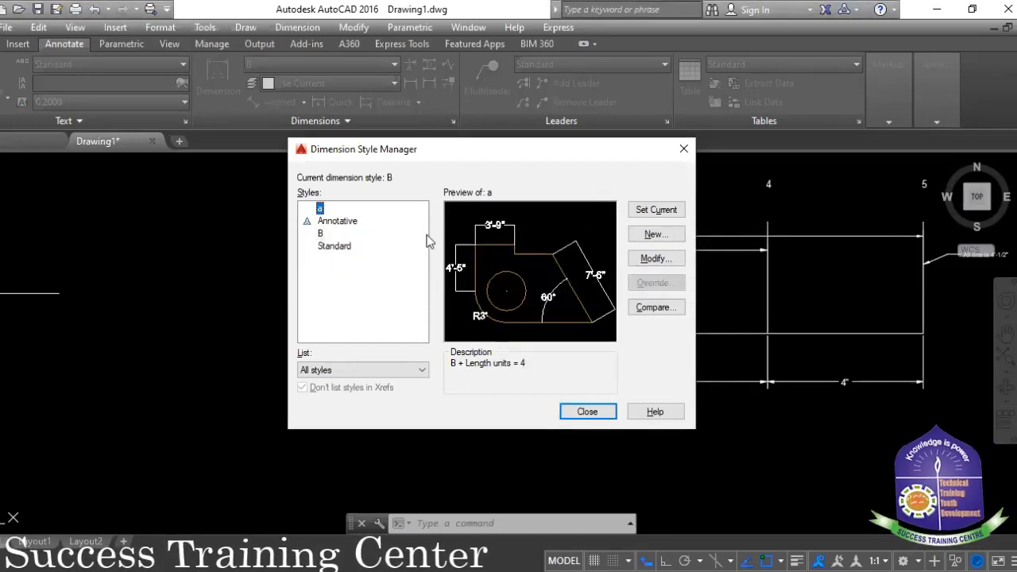
pyautogui.click(319, 233)
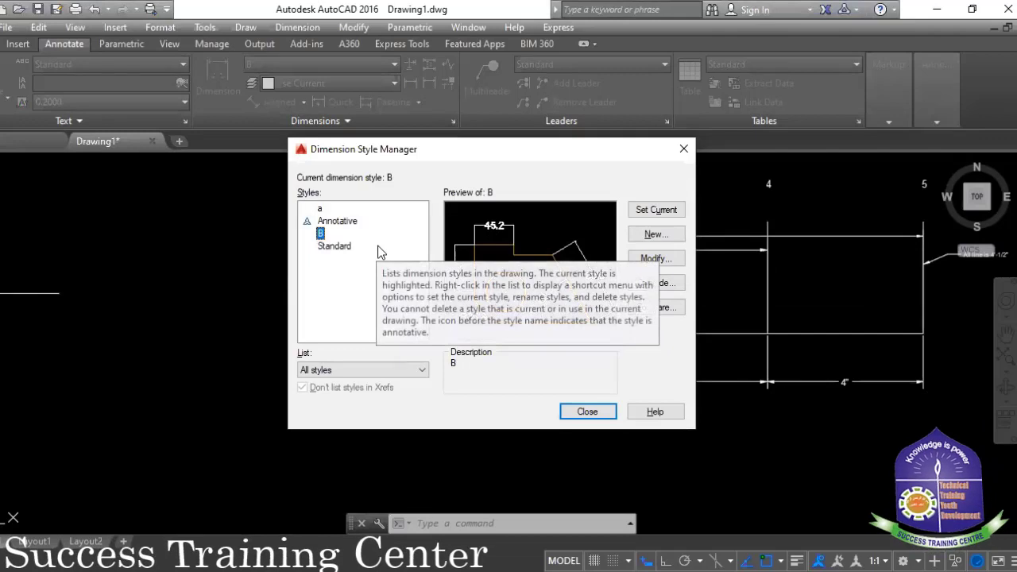
pyautogui.click(331, 248)
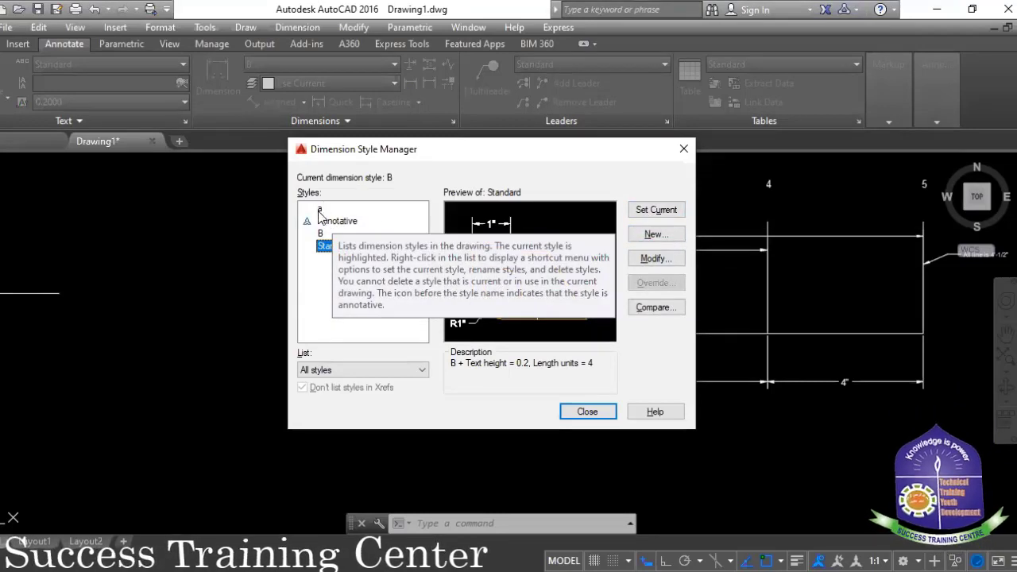
pyautogui.click(321, 208)
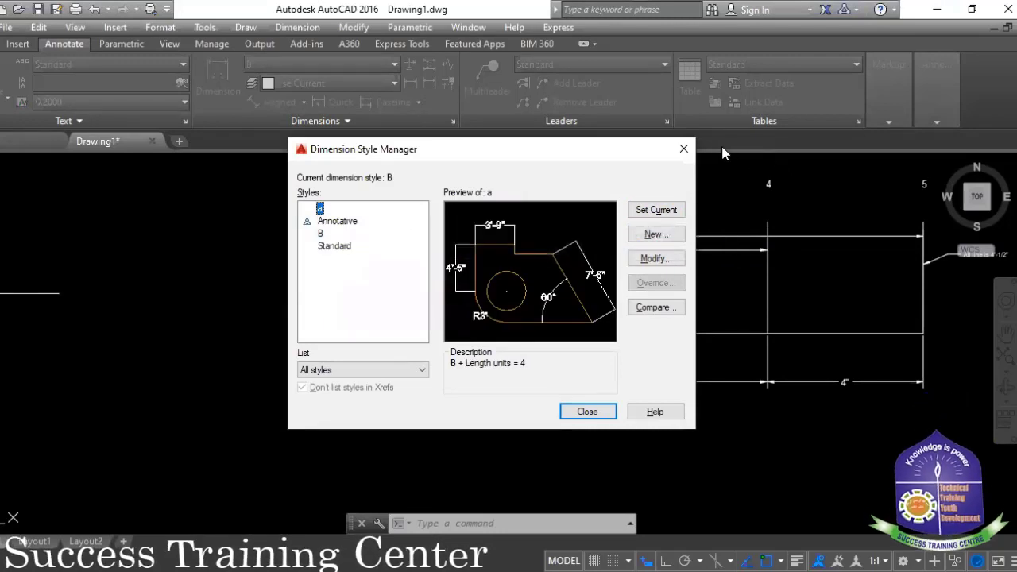
# - Close the Dimension Style Manager and zoom in on the large stray '4' text
pyautogui.click(681, 150)
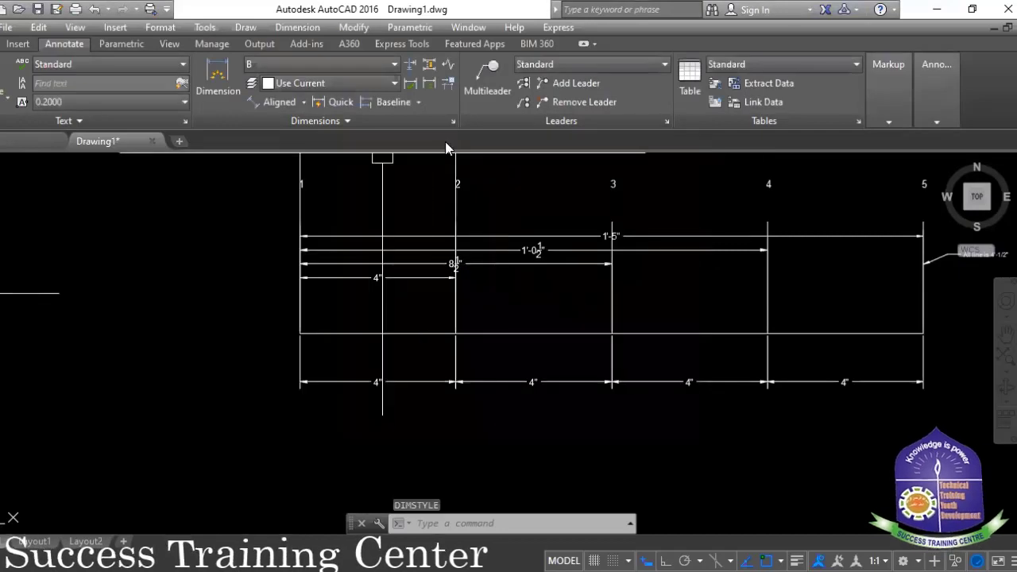
pyautogui.scroll(-3, 536, 250)
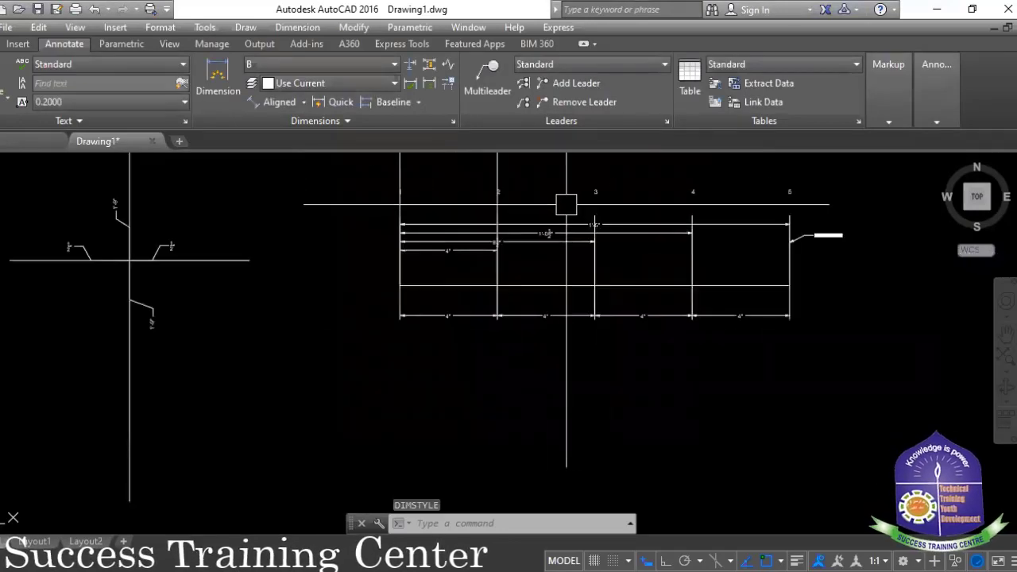
pyautogui.moveTo(535, 260)
pyautogui.mouseDown(button='middle')
pyautogui.moveTo(525, 289)
pyautogui.moveTo(443, 318)
pyautogui.mouseUp(button='middle')
pyautogui.scroll(-3, 420, 295)
pyautogui.scroll(2, 420, 250)
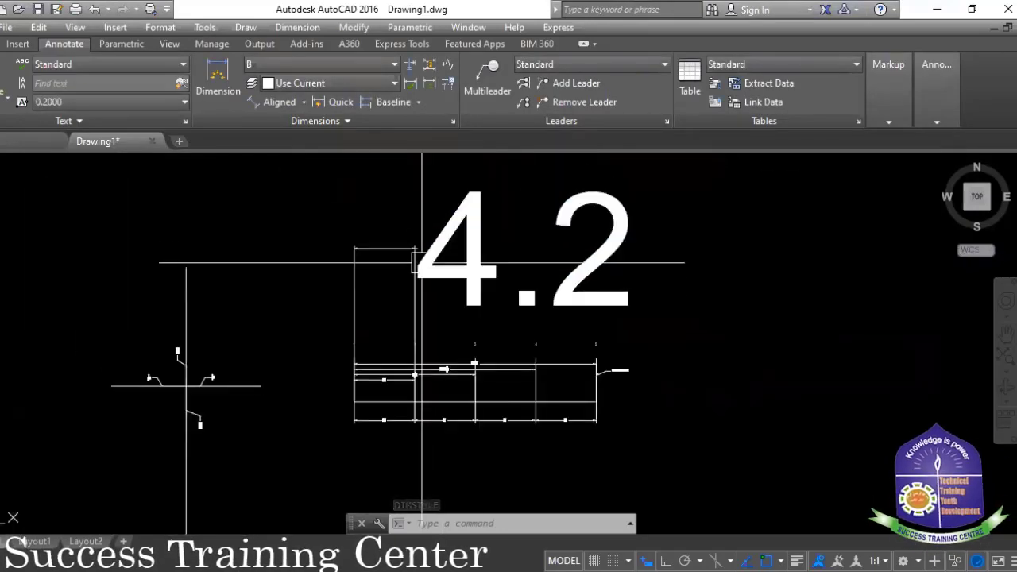
pyautogui.scroll(5, 422, 226)
# - Erase the large '4' text with a crossing window and E, then zoom back out
pyautogui.click(422, 226)
pyautogui.click(298, 344)
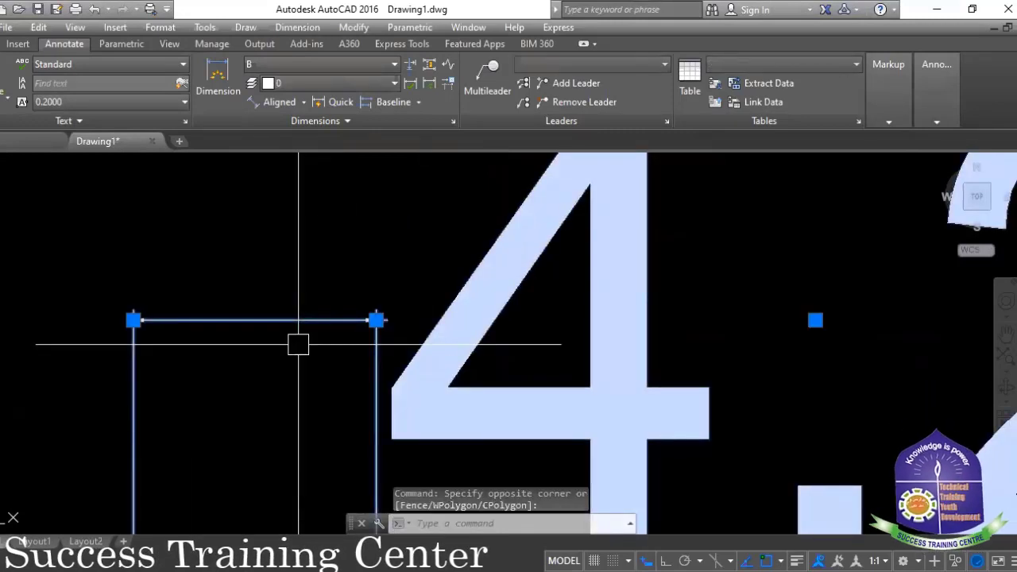
pyautogui.write('e')
pyautogui.press('Return')
pyautogui.scroll(-5, 298, 344)
pyautogui.scroll(2, 307, 311)
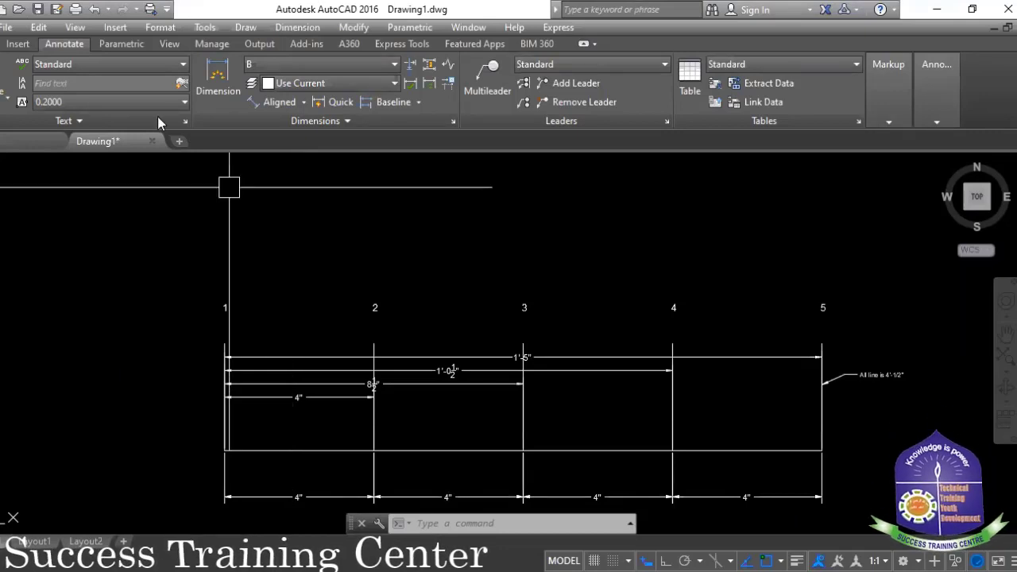
pyautogui.scroll(-3, 147, 302)
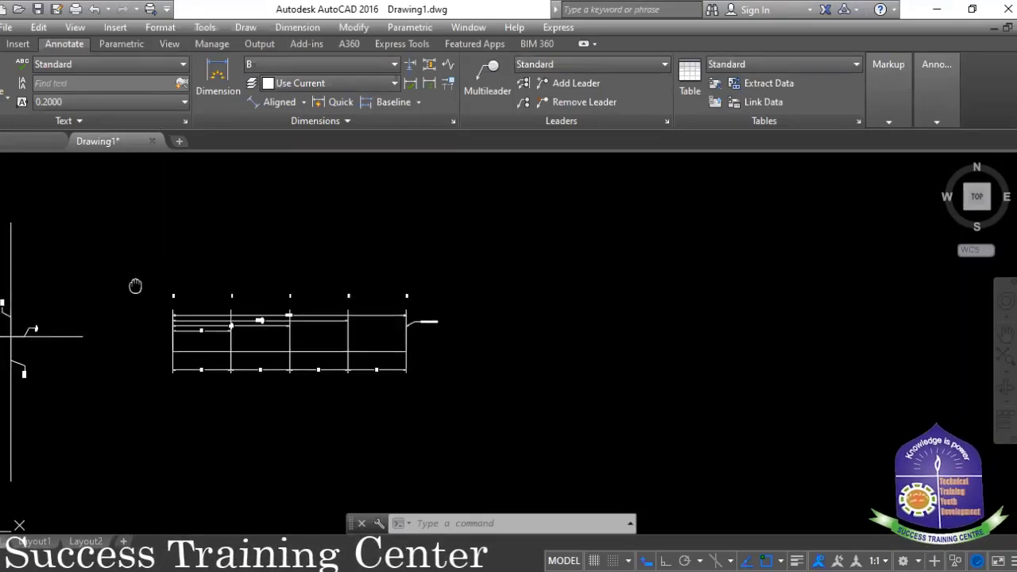
pyautogui.scroll(-2, 158, 311)
pyautogui.scroll(5, 39, 352)
# - Shift the dimensioned grid rightward in view, then start a Ctrl+S save and cancel it
pyautogui.scroll(-2, 564, 234)
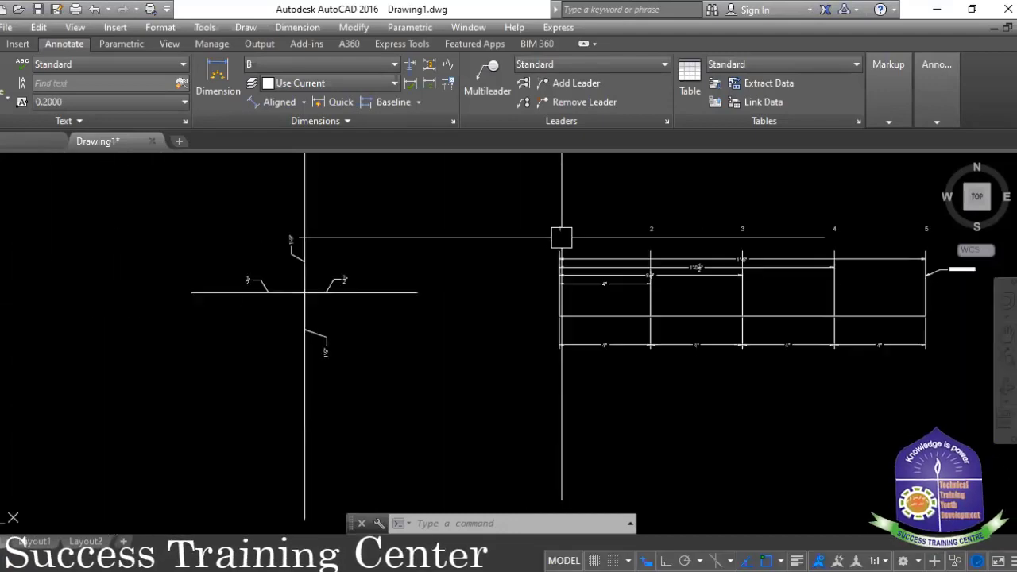
pyautogui.moveTo(563, 234)
pyautogui.mouseDown(button='middle')
pyautogui.moveTo(462, 327)
pyautogui.moveTo(417, 340)
pyautogui.mouseUp(button='middle')
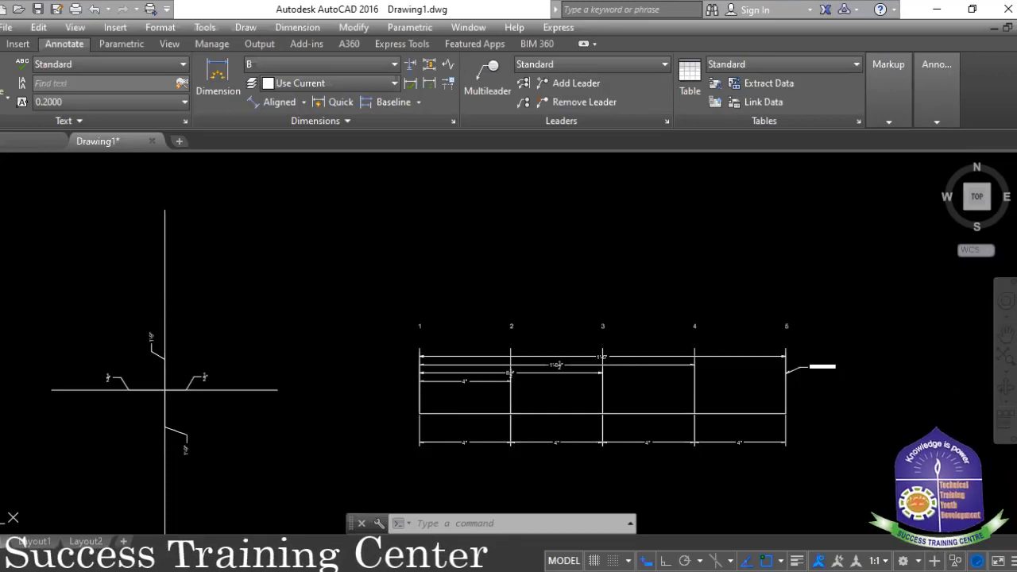
pyautogui.hotkey('ctrl', 's')
pyautogui.press('Escape')
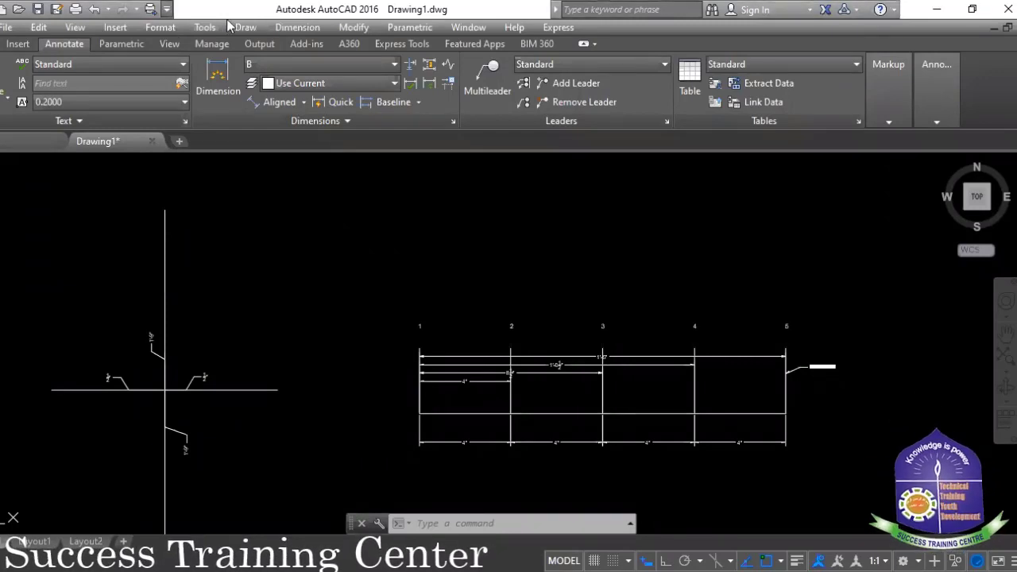
pyautogui.click(167, 8)
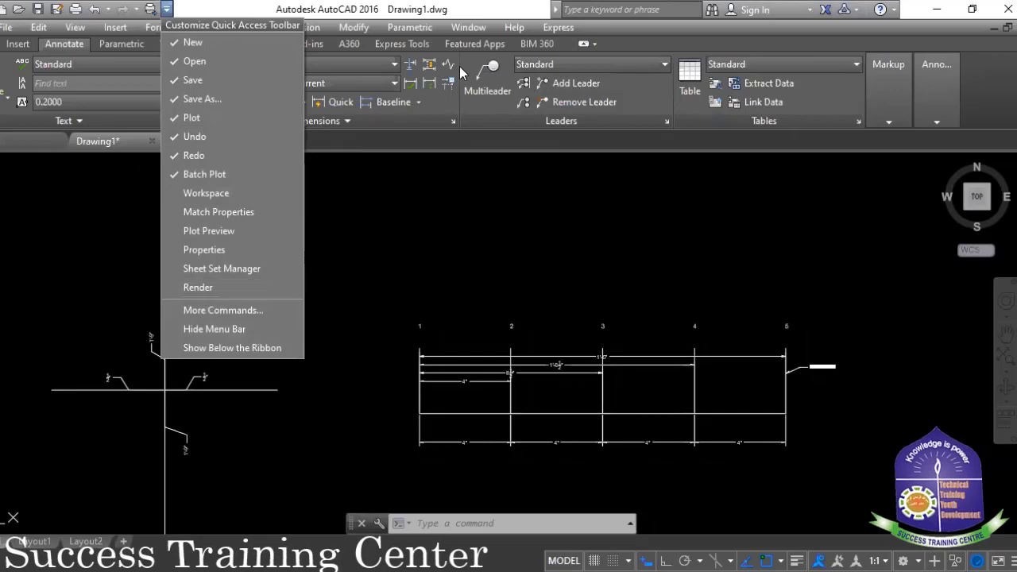
pyautogui.click(387, 218)
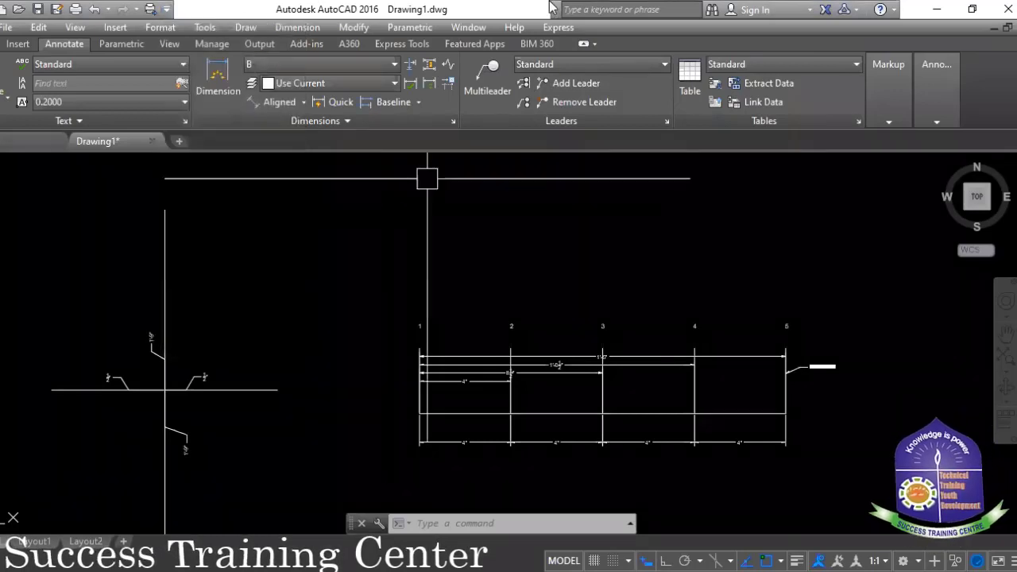
pyautogui.click(894, 9)
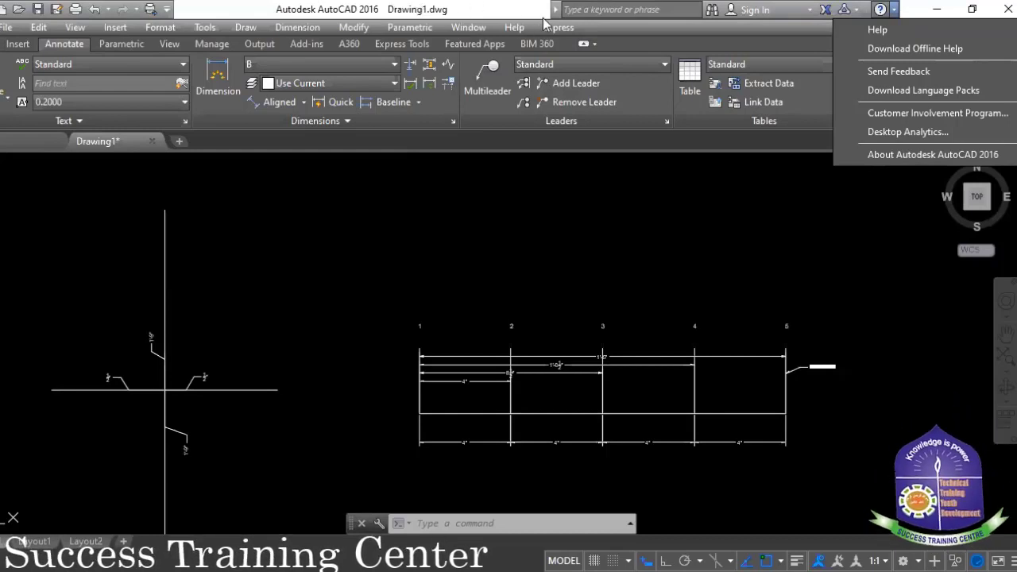
pyautogui.click(857, 9)
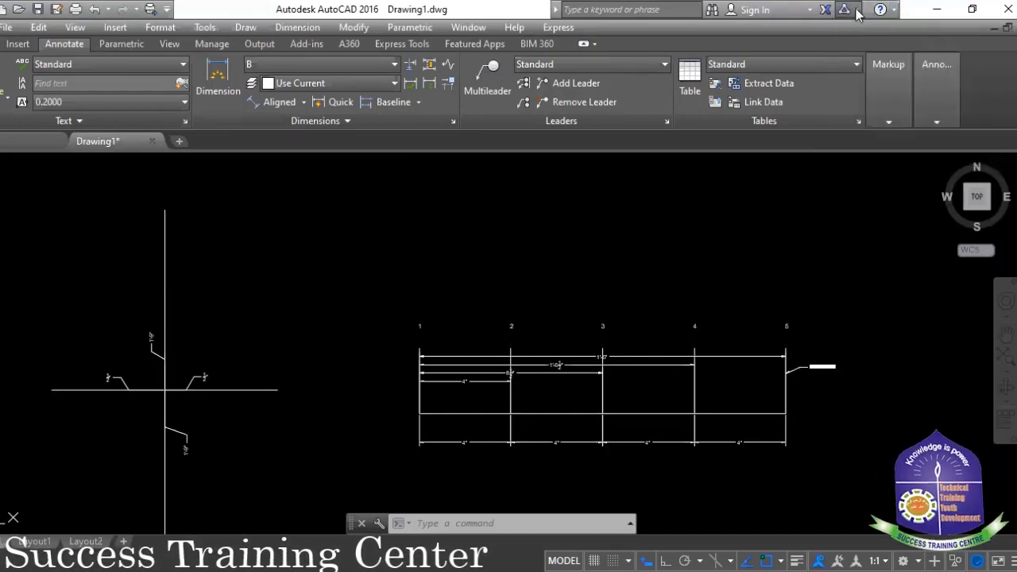
pyautogui.click(856, 10)
# - Browse the help options, ribbon minimizing choices and Quick Access command list
pyautogui.click(895, 9)
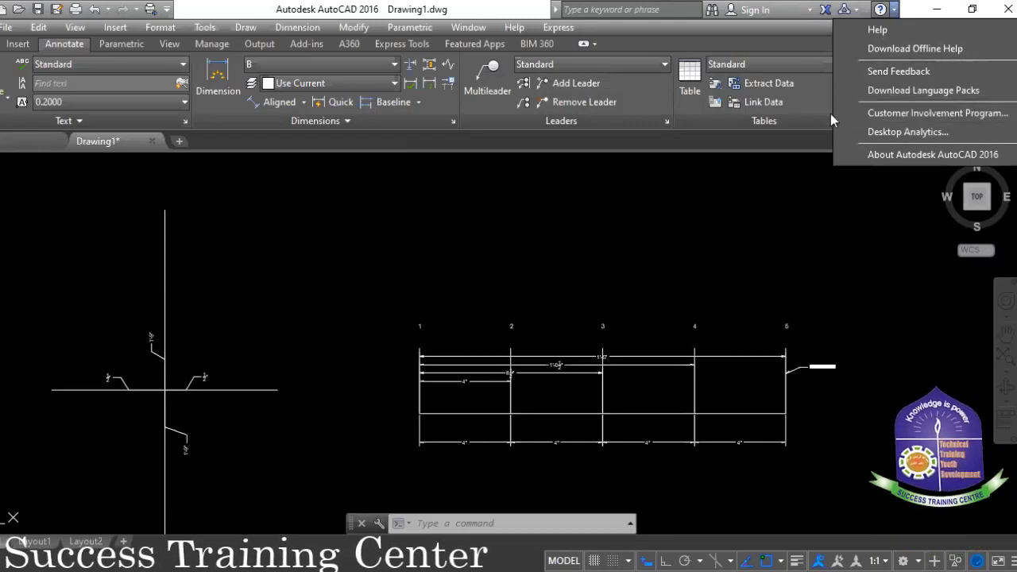
pyautogui.click(594, 44)
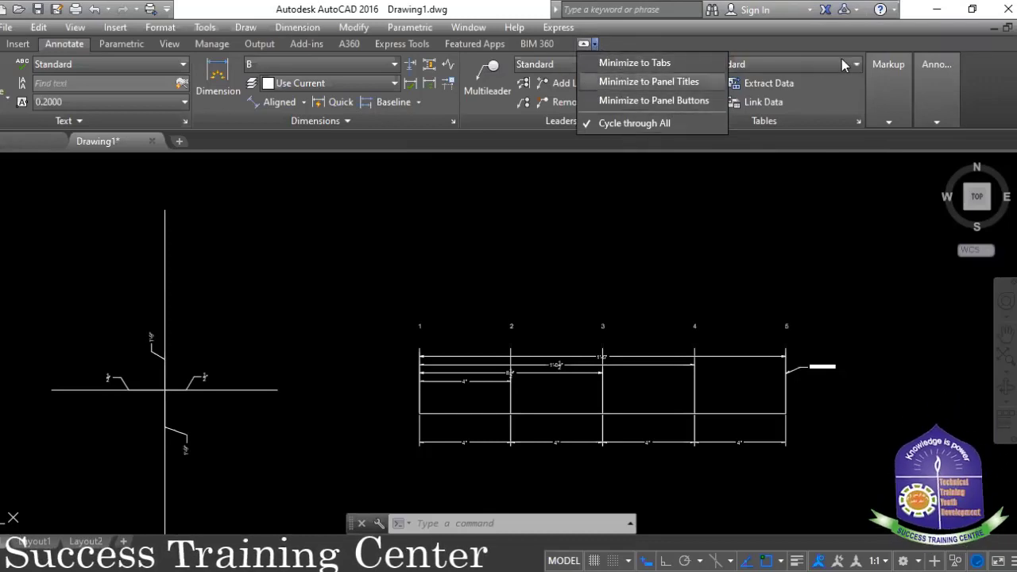
pyautogui.click(555, 9)
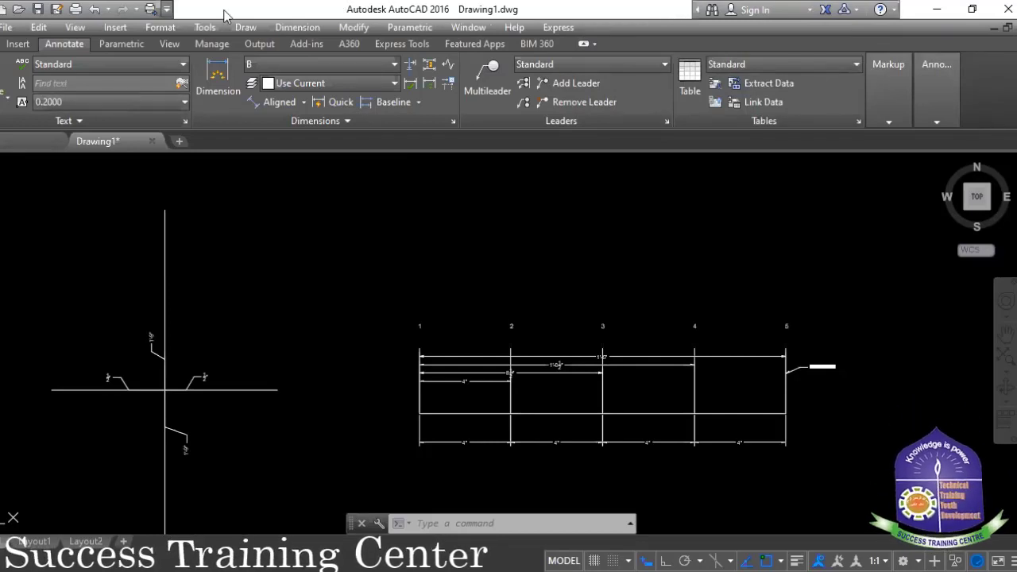
pyautogui.click(166, 9)
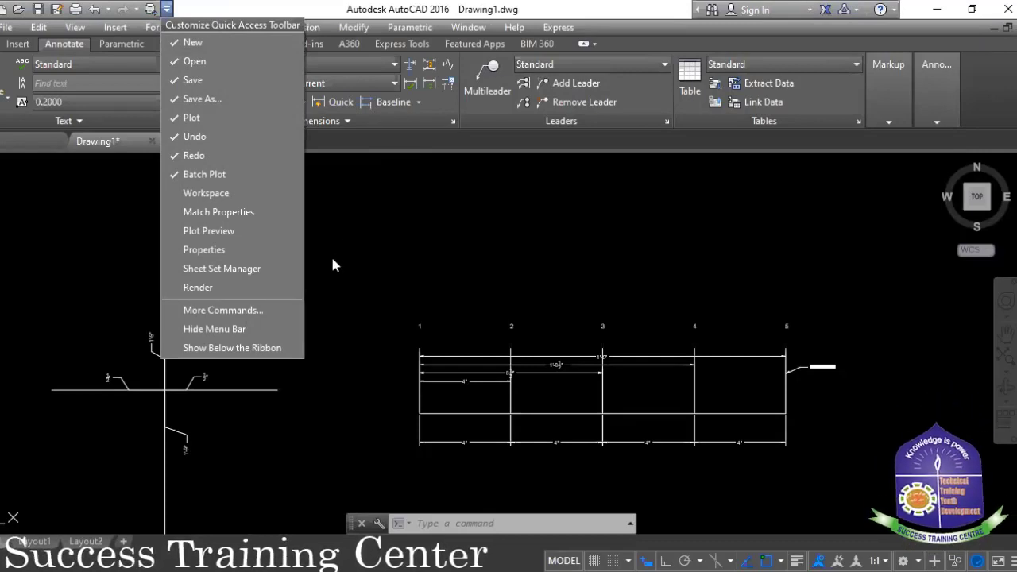
pyautogui.click(378, 239)
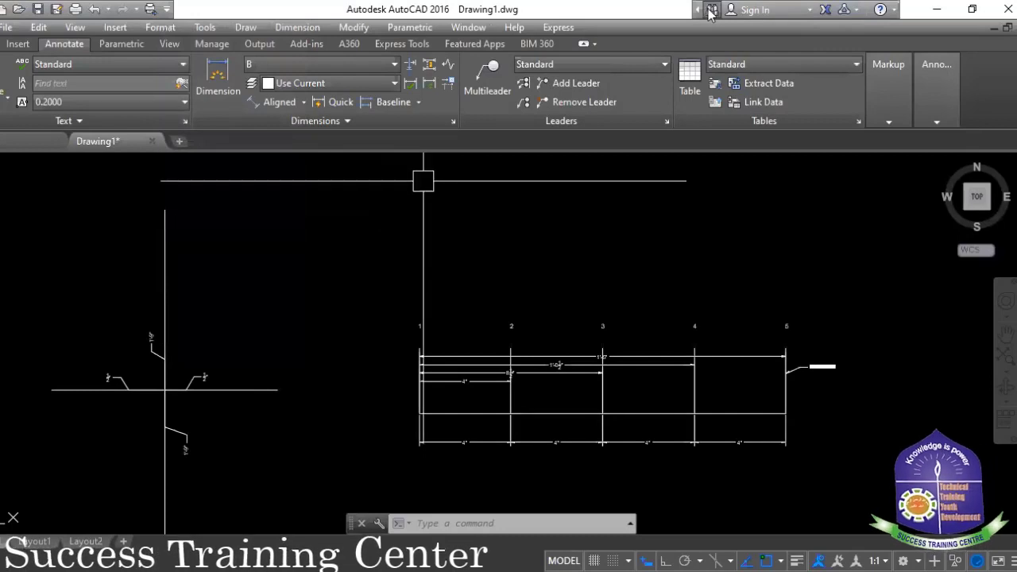
# - Check the ribbon, account and help menus, then choose Hide Menu Bar in Quick Access customization
pyautogui.click(598, 46)
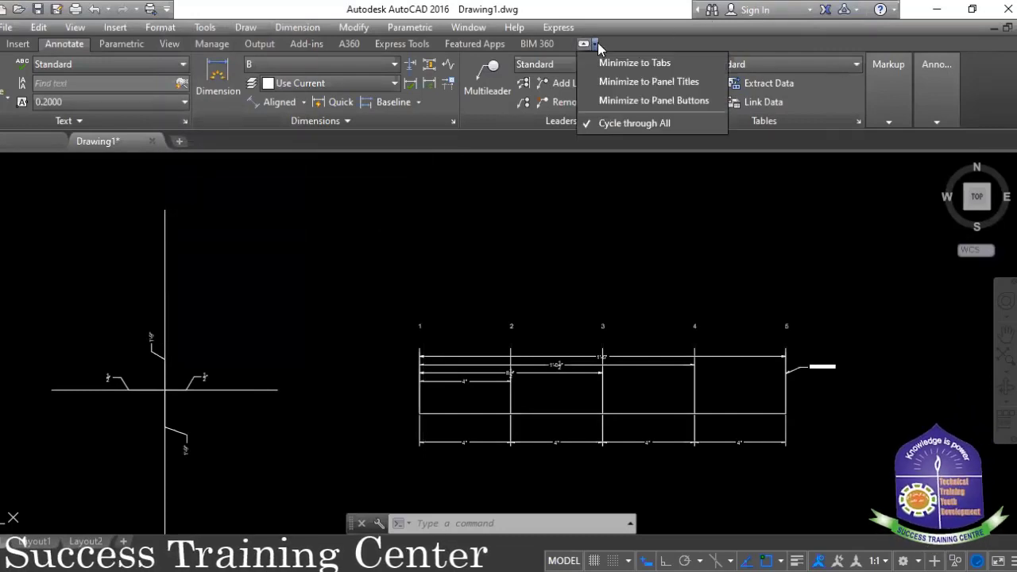
pyautogui.click(852, 10)
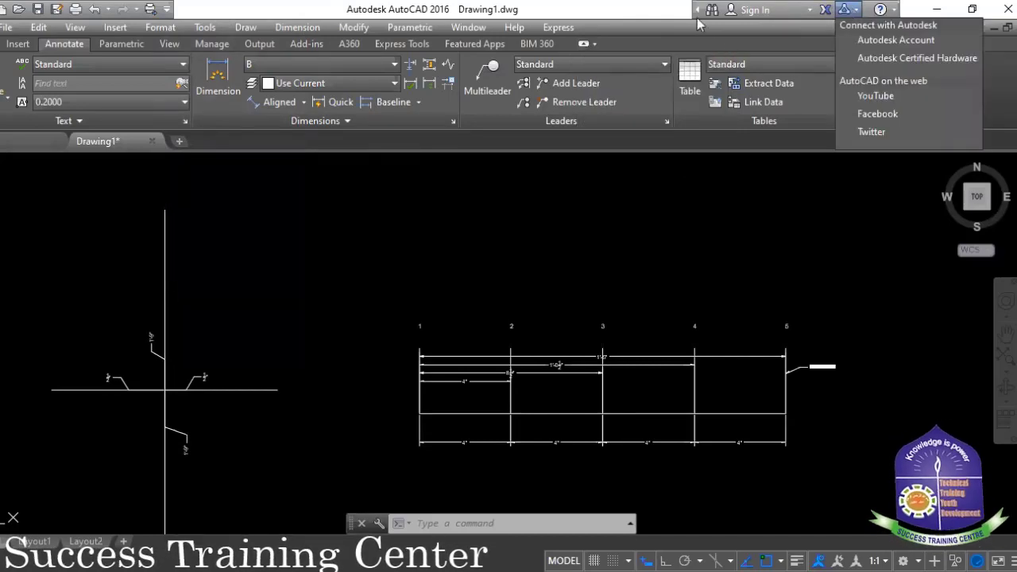
pyautogui.click(895, 9)
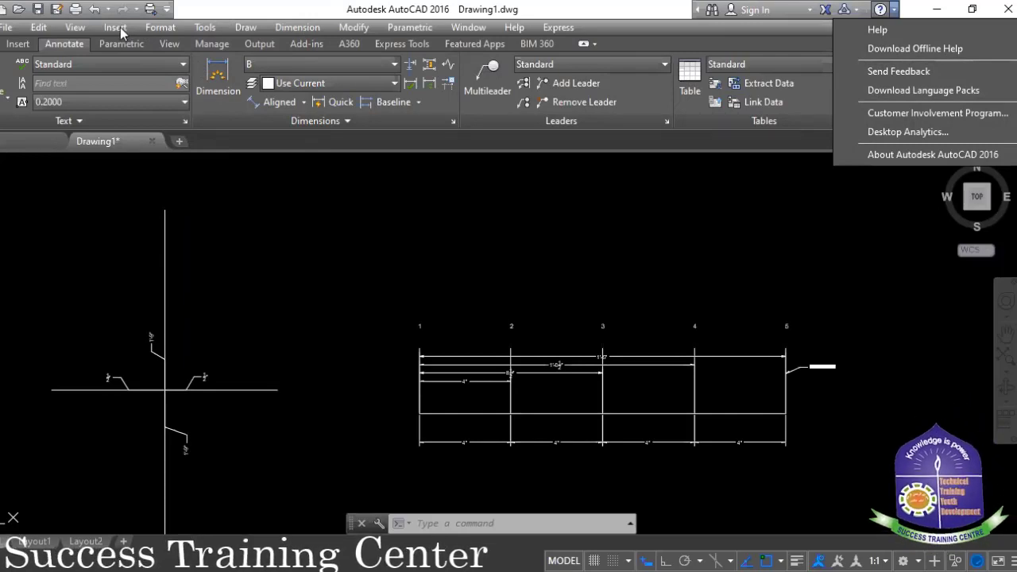
pyautogui.click(166, 9)
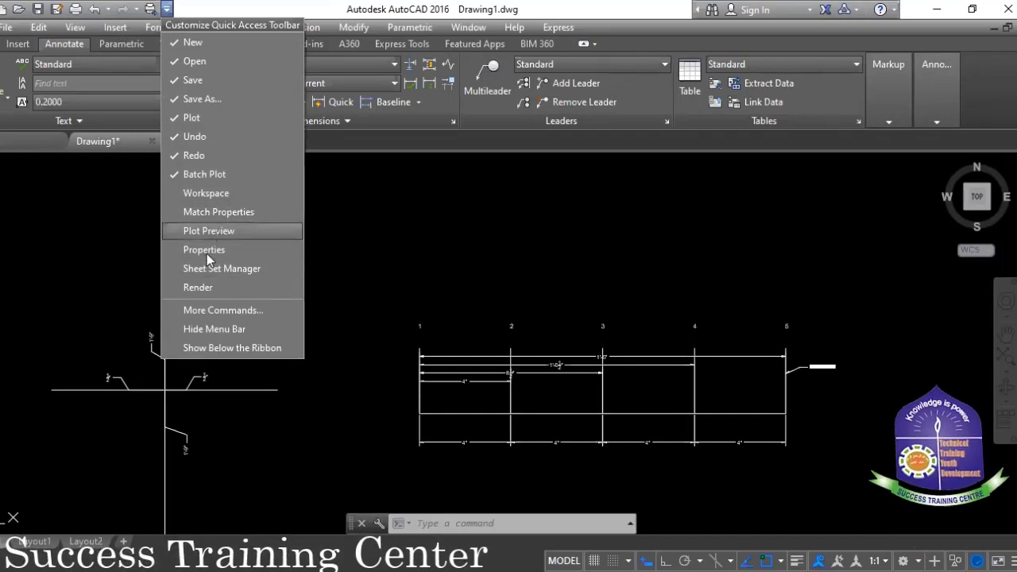
pyautogui.click(207, 332)
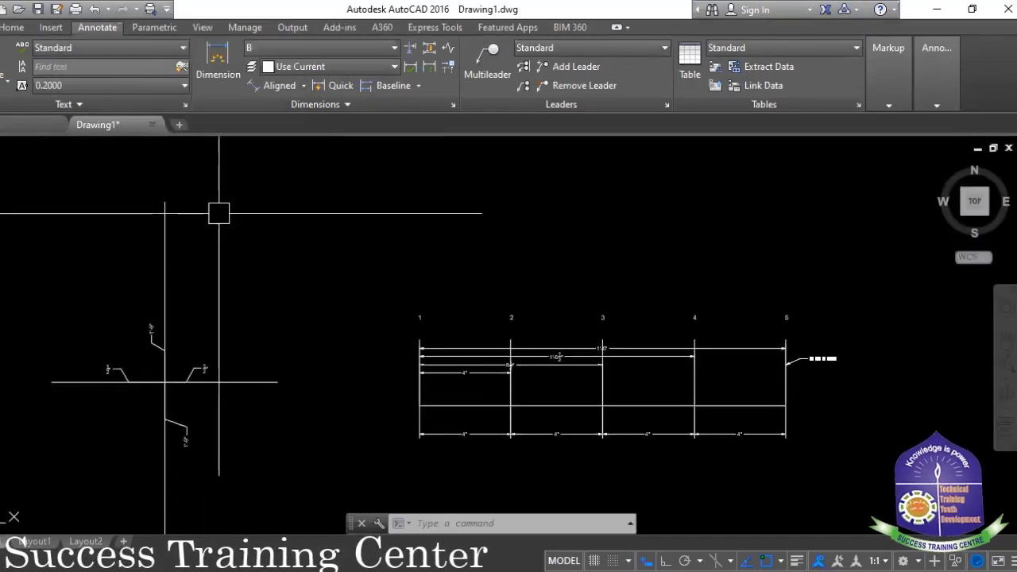
# - Look through the ribbon minimize choices, the window's system menu and the help options
pyautogui.click(627, 27)
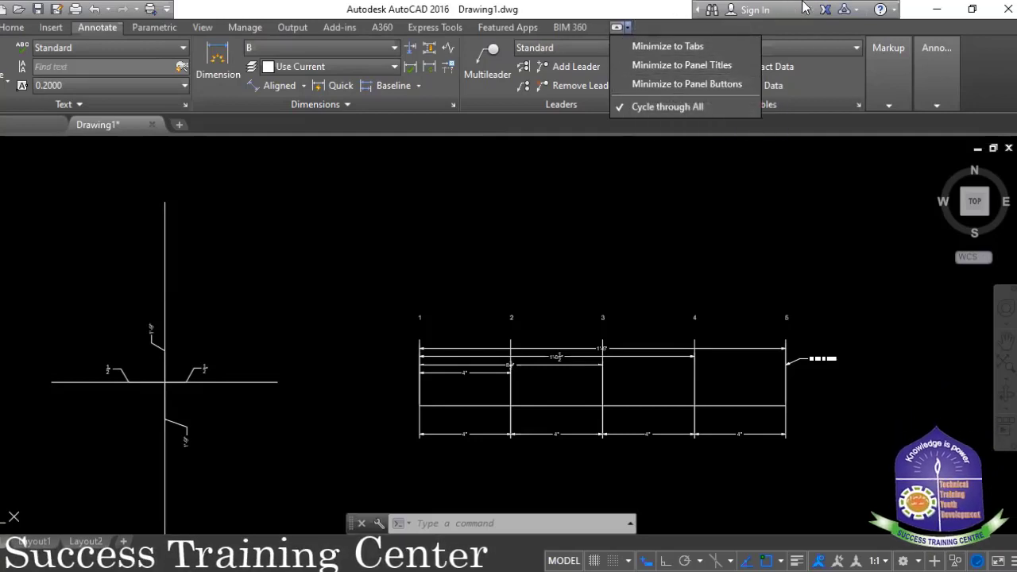
pyautogui.rightClick(644, 16)
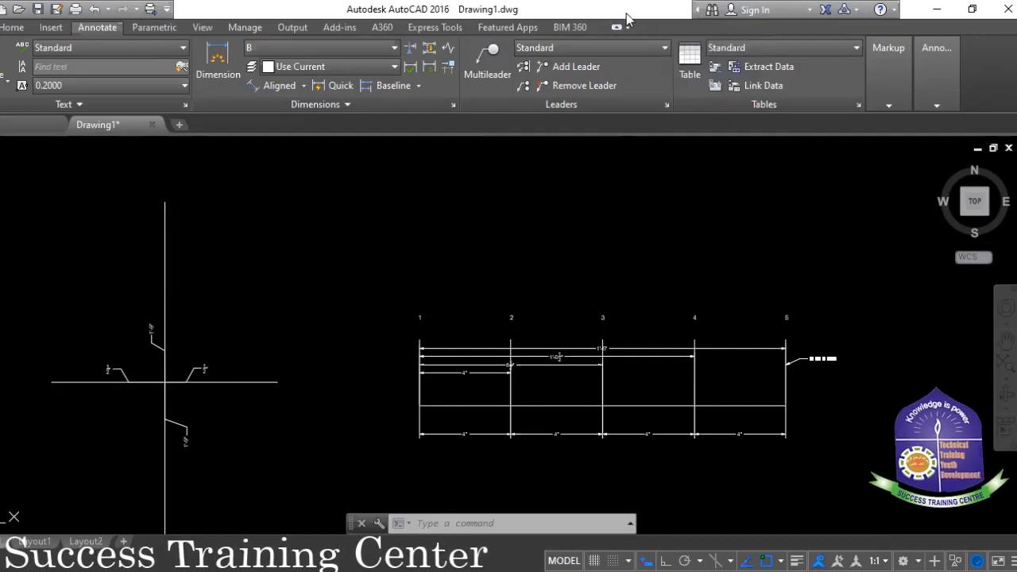
pyautogui.rightClick(626, 16)
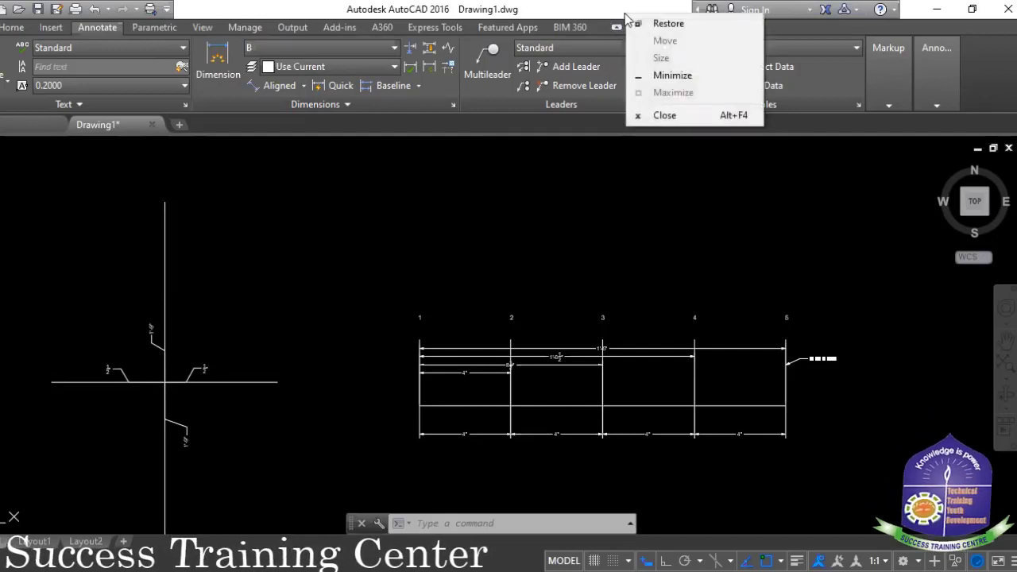
pyautogui.click(779, 13)
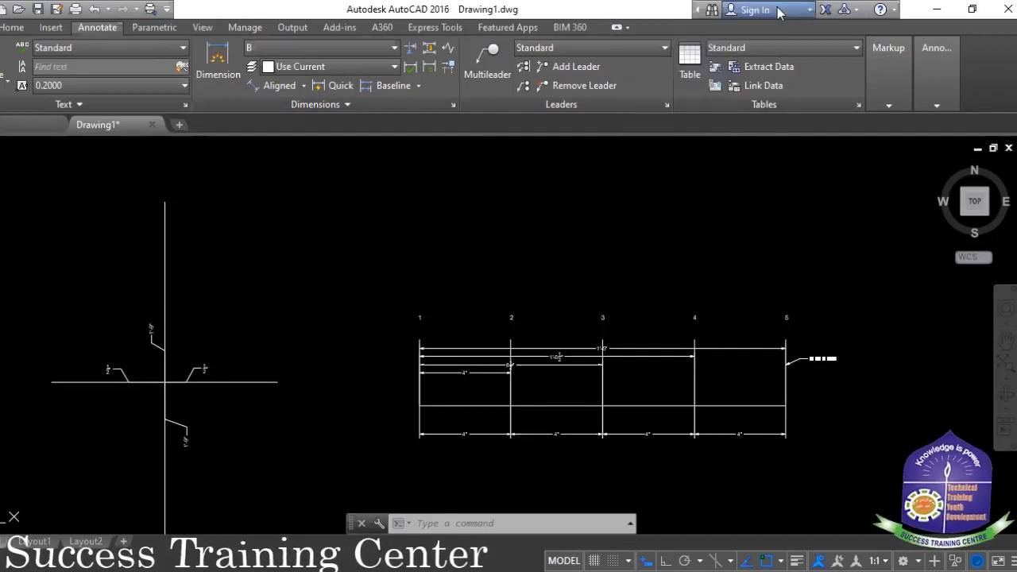
pyautogui.click(895, 9)
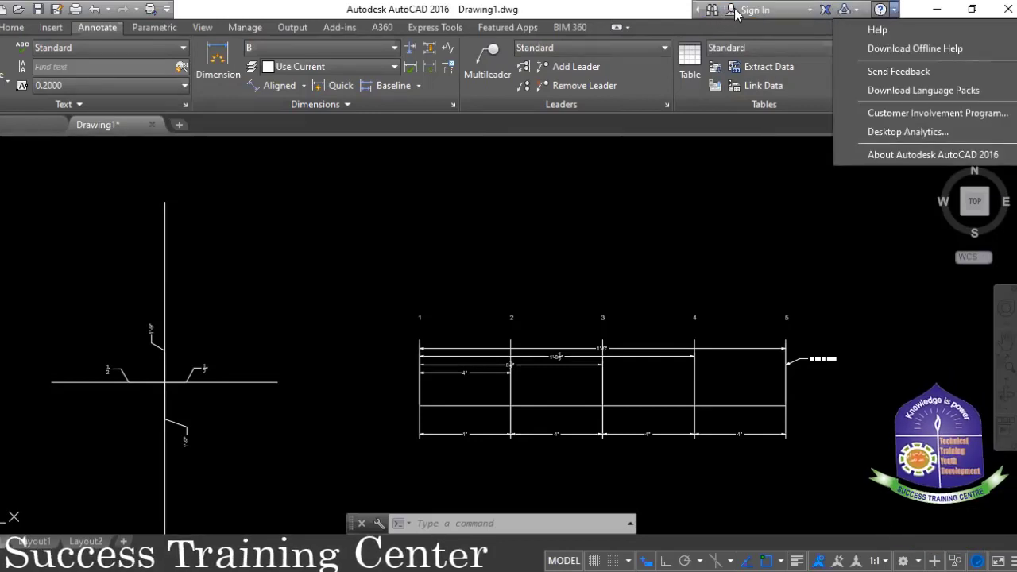
# - Cycle the ribbon from panel buttons to panel titles, ending with only tab names
pyautogui.click(617, 31)
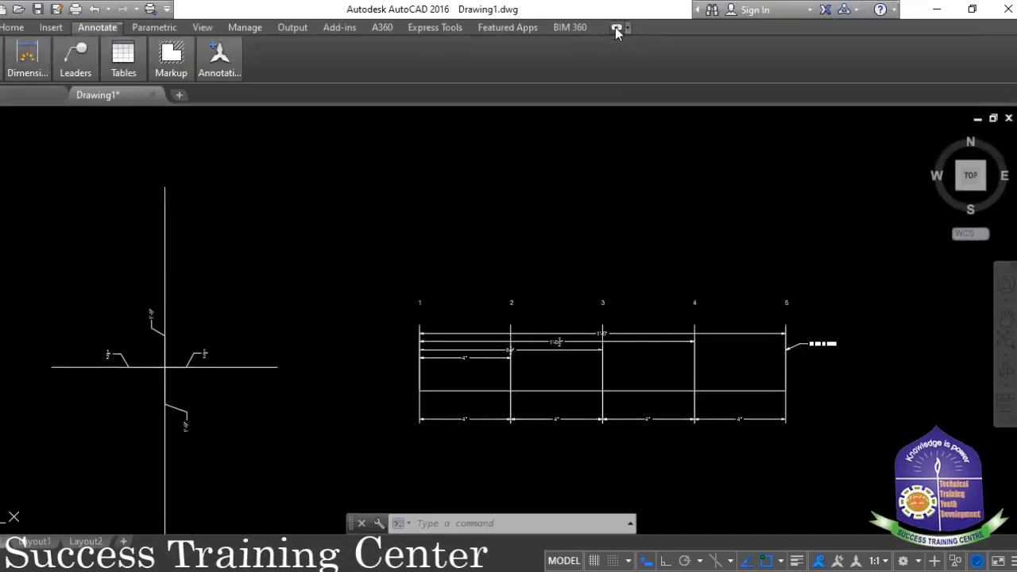
pyautogui.click(617, 31)
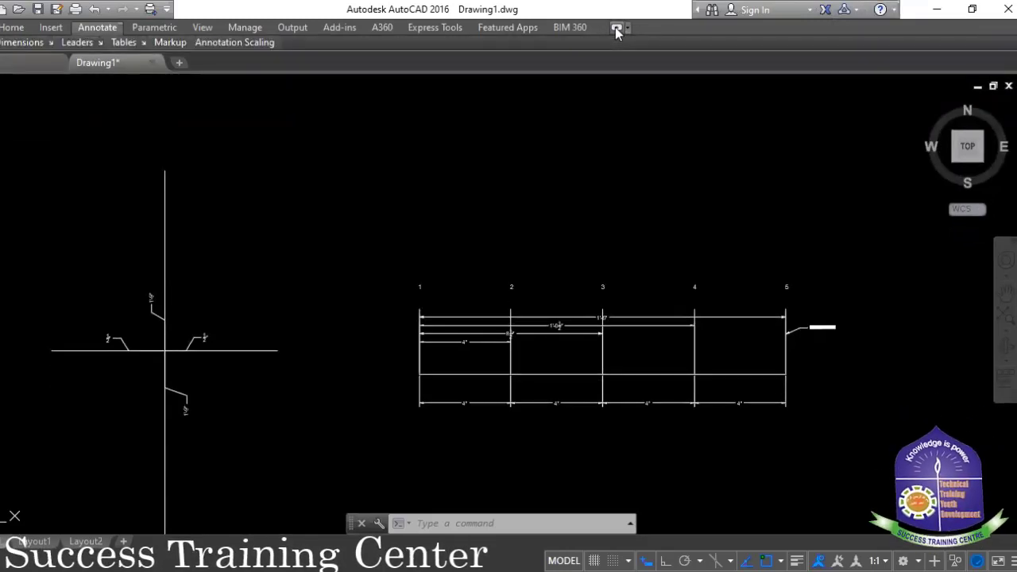
pyautogui.click(617, 30)
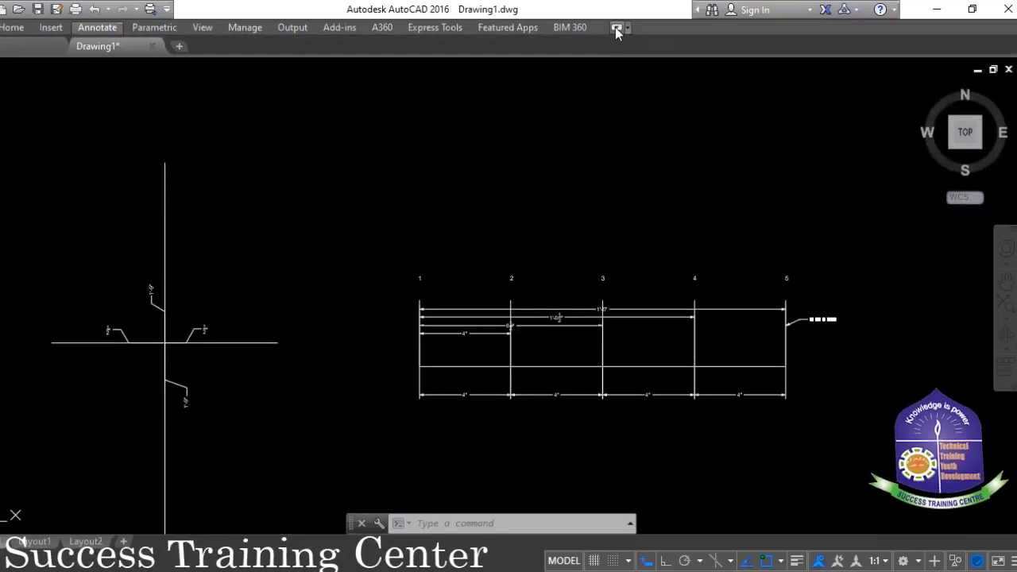
# - Review the ribbon's right-click display options and expand the Annotate tab back to full panels
pyautogui.rightClick(694, 28)
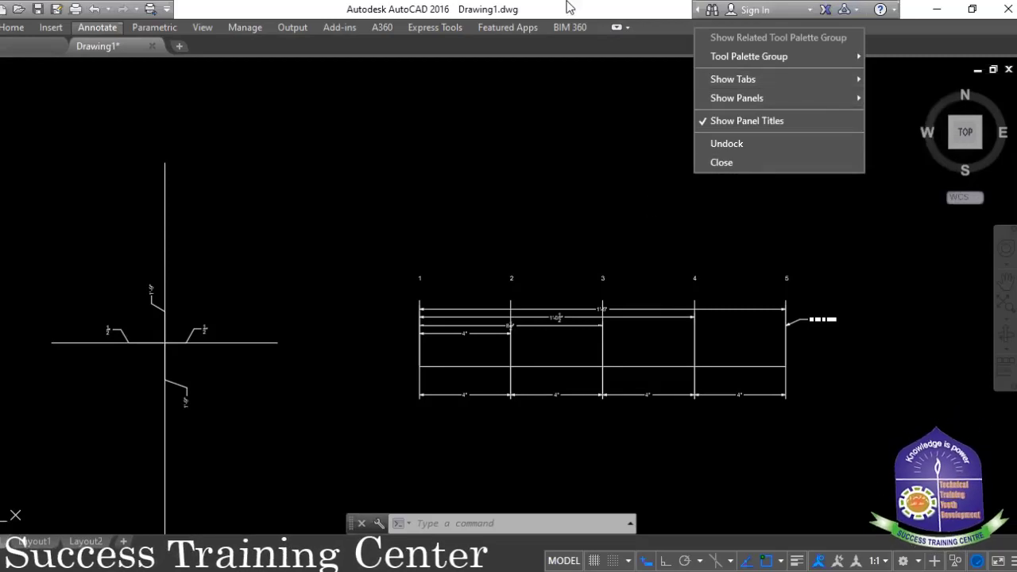
pyautogui.click(617, 29)
pyautogui.click(616, 29)
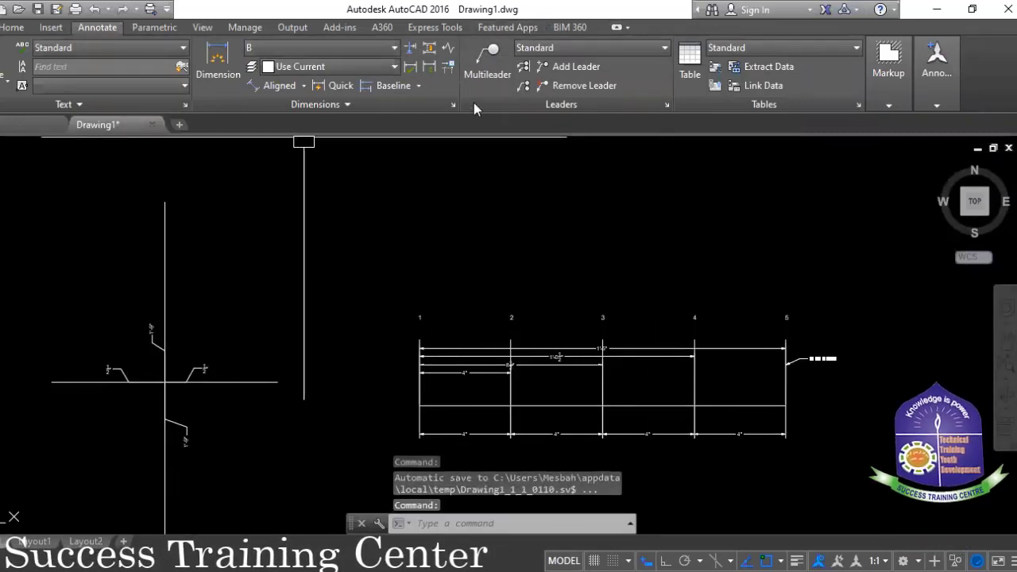
pyautogui.rightClick(981, 89)
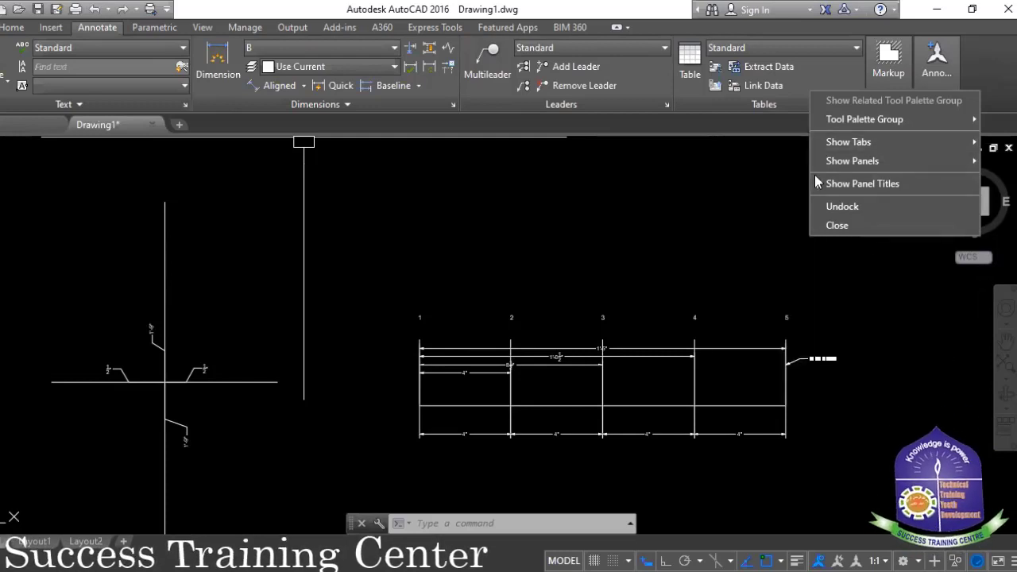
pyautogui.click(850, 290)
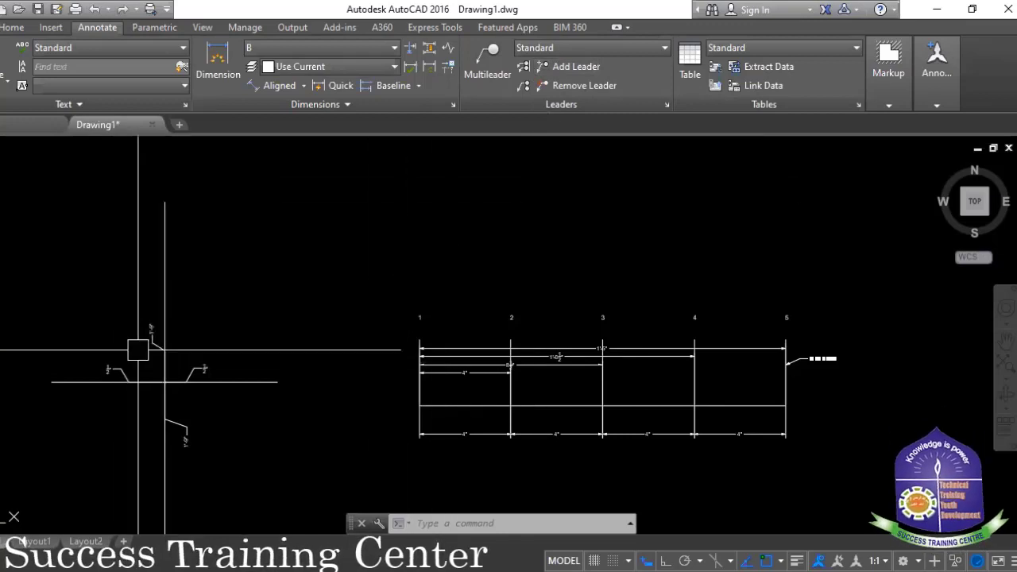
# - Zoom around the grid drawing, then bring up the Home tab's drawing and editing tools
pyautogui.scroll(2, 135, 349)
pyautogui.scroll(1, 135, 348)
pyautogui.scroll(2, 135, 348)
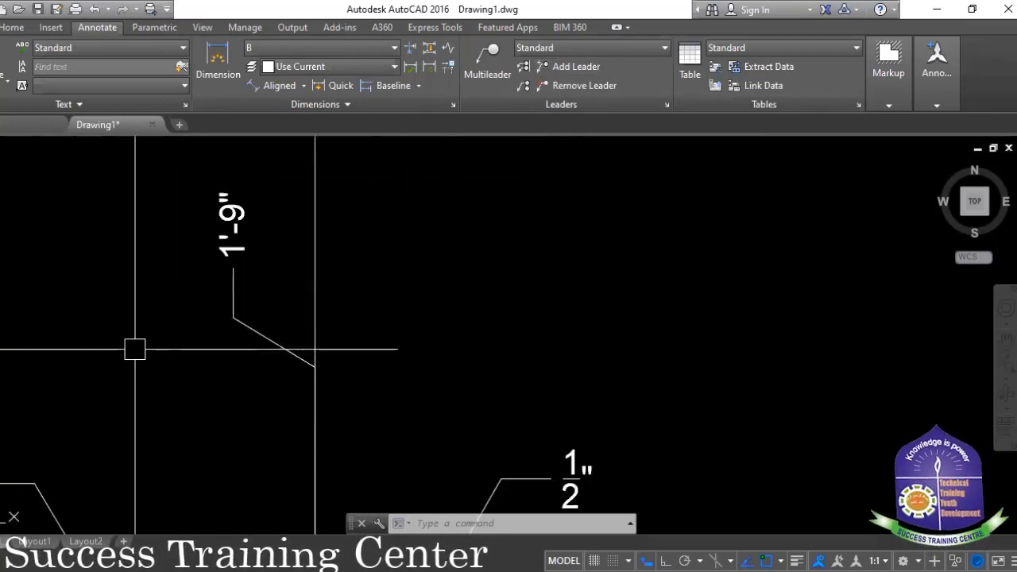
pyautogui.scroll(-2, 135, 348)
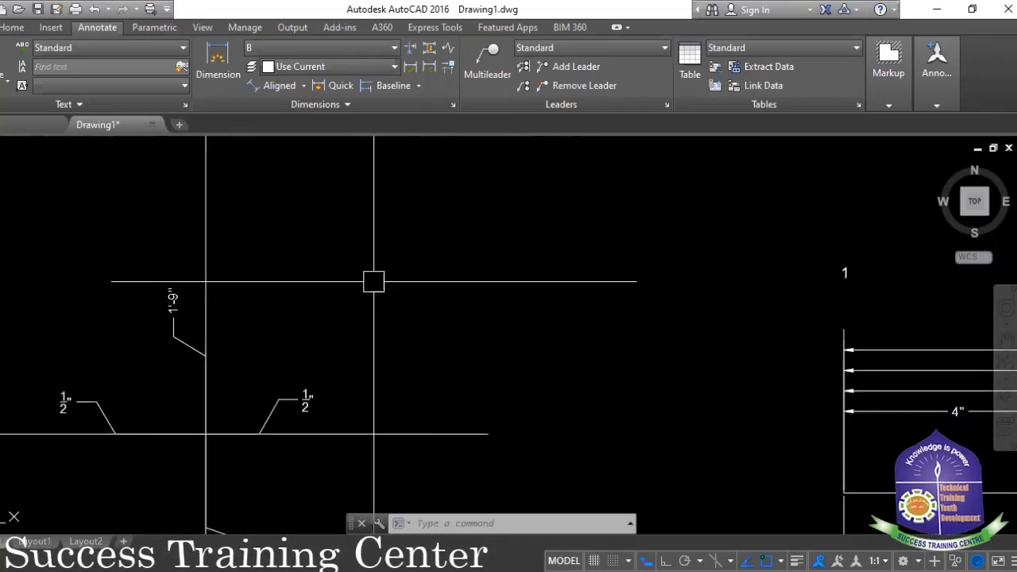
pyautogui.scroll(2, 426, 268)
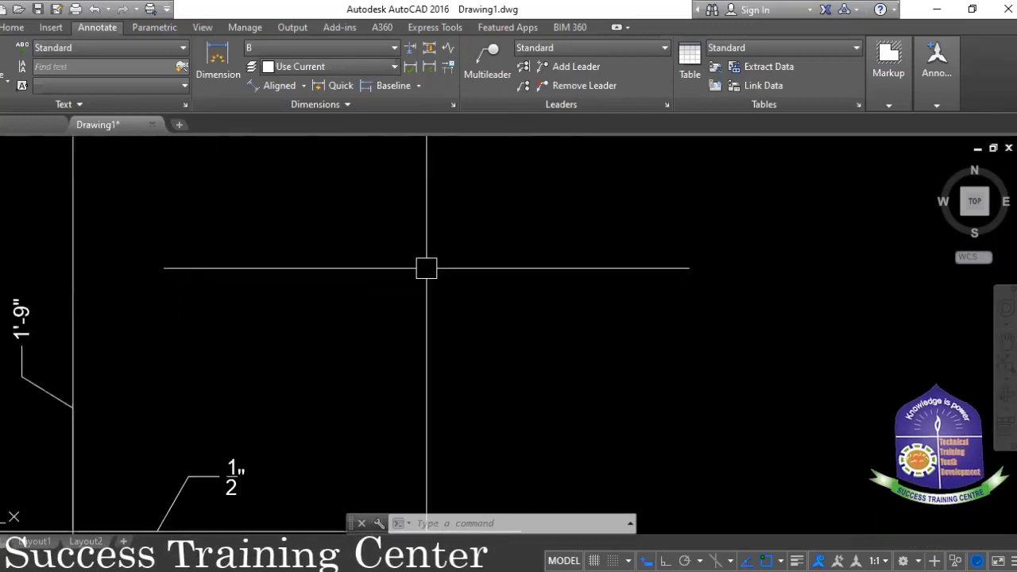
pyautogui.scroll(-2, 426, 268)
pyautogui.scroll(-3, 426, 268)
pyautogui.scroll(-4, 421, 267)
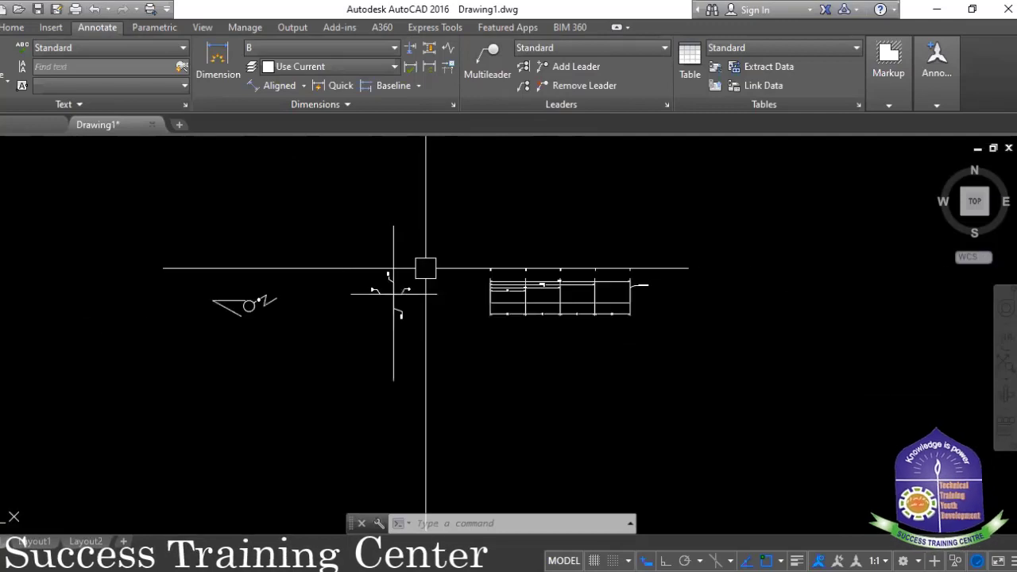
pyautogui.scroll(2, 421, 268)
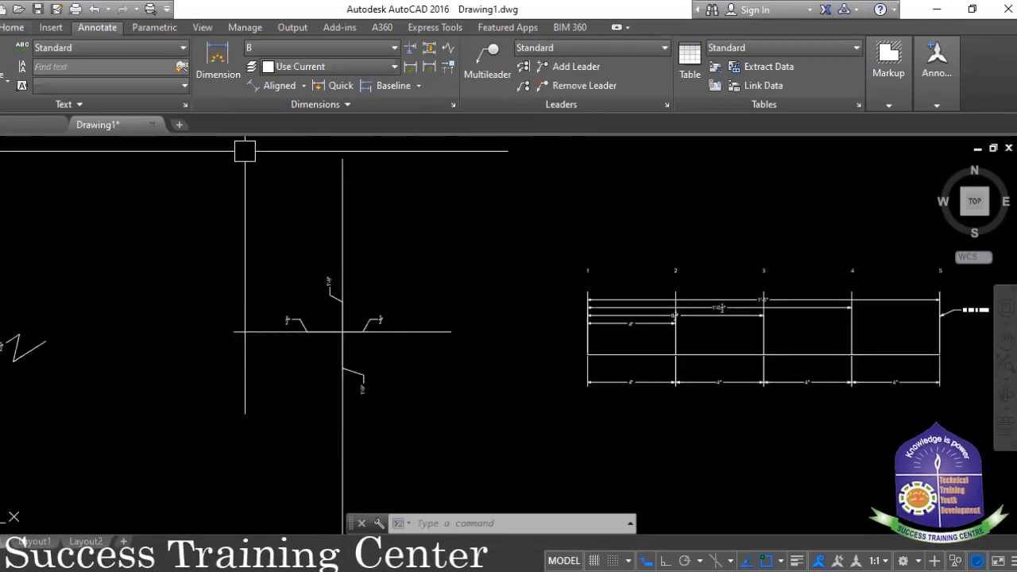
pyautogui.click(12, 27)
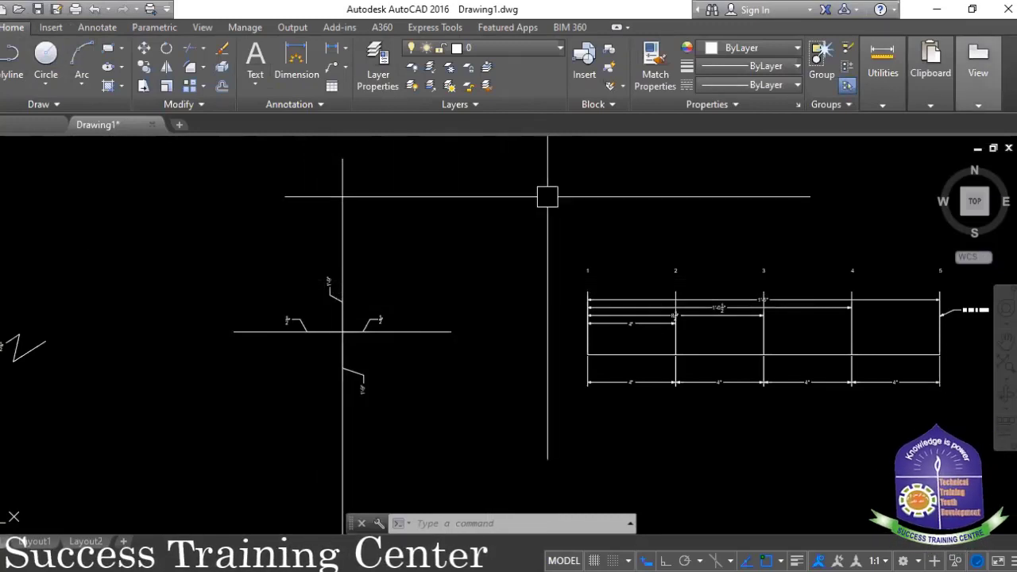
pyautogui.click(979, 64)
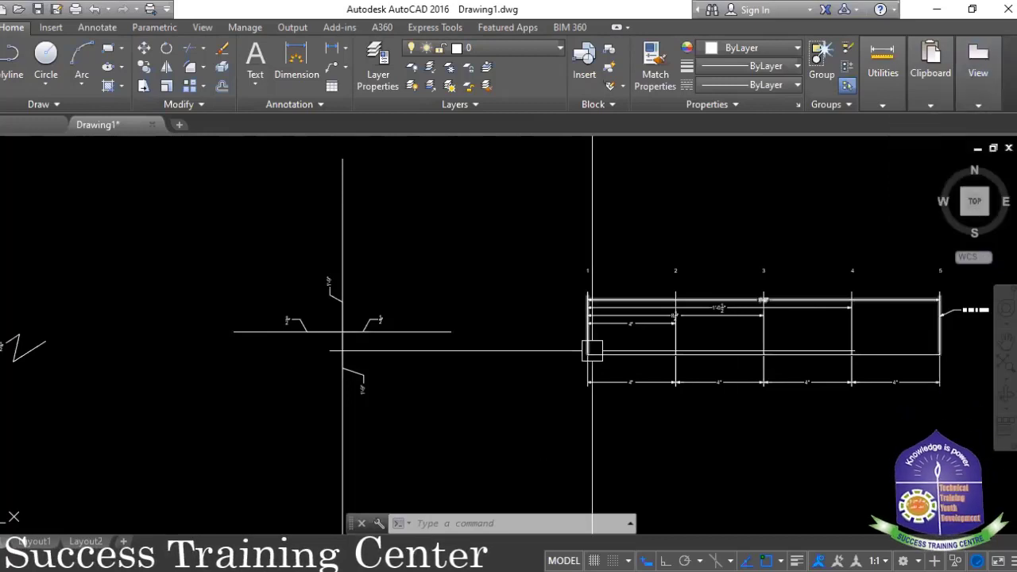
pyautogui.scroll(2, 628, 356)
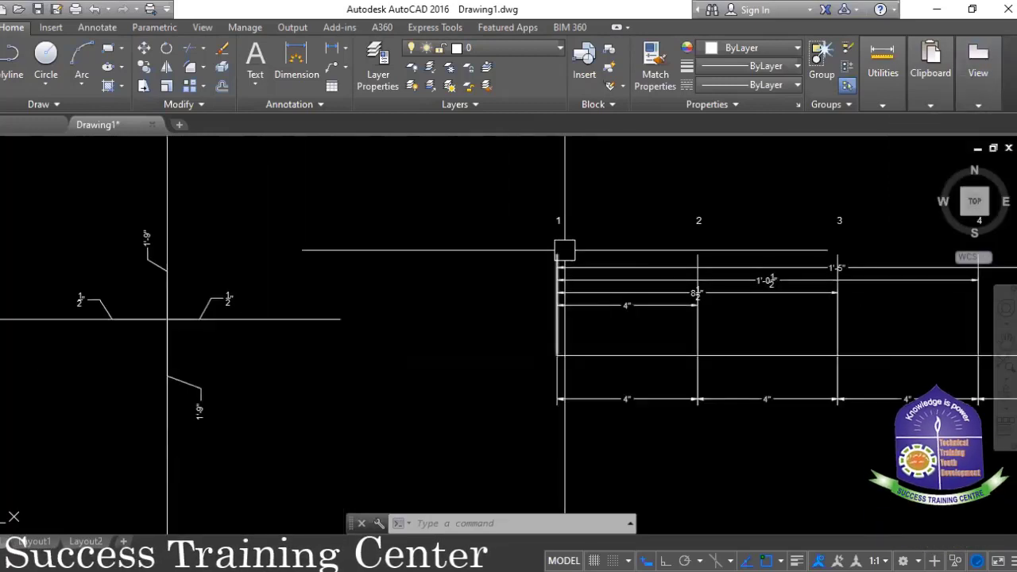
pyautogui.scroll(-3, 707, 321)
pyautogui.scroll(-1, 683, 334)
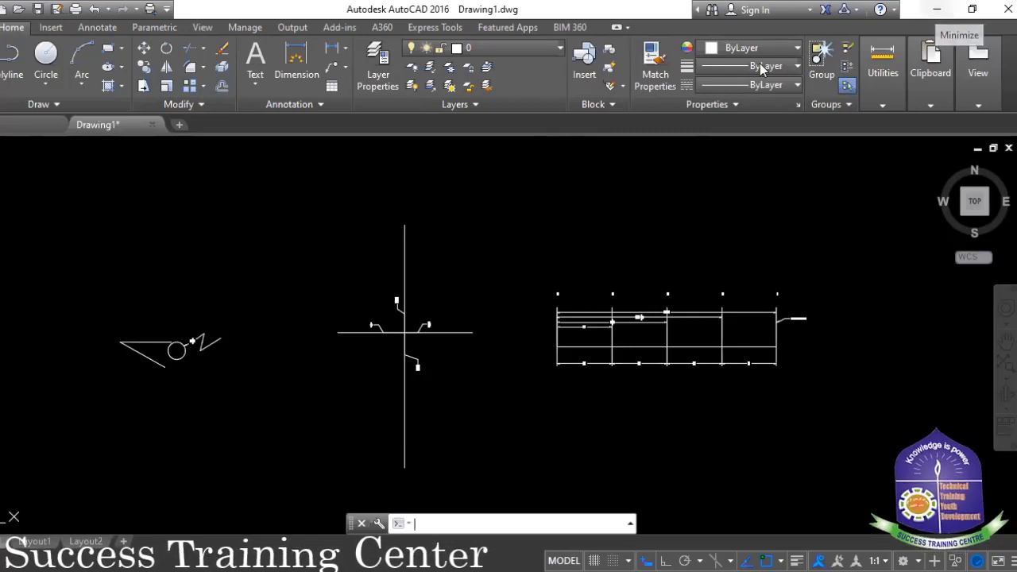
pyautogui.scroll(2, 182, 345)
pyautogui.scroll(5, 182, 345)
pyautogui.scroll(4, 188, 338)
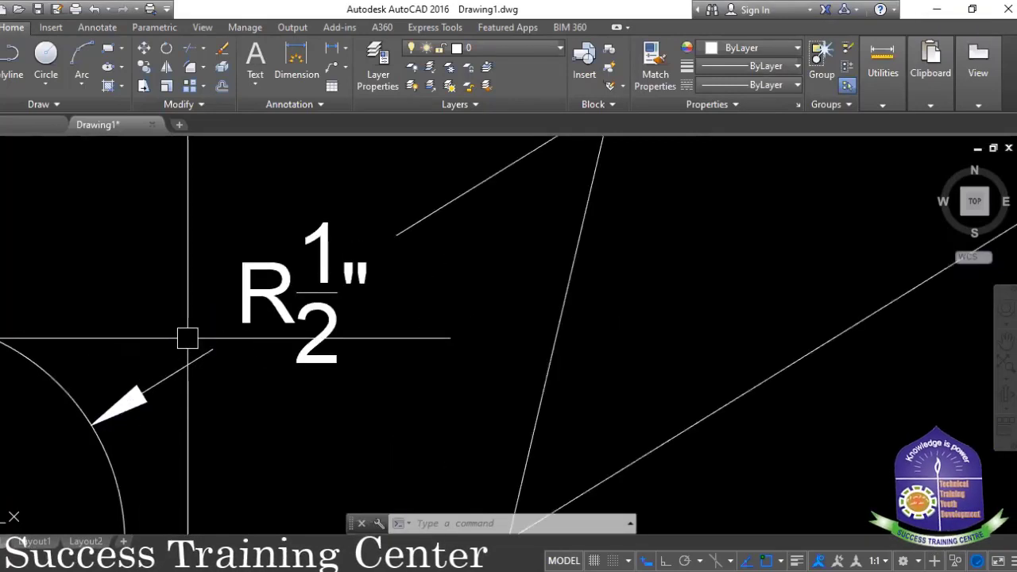
pyautogui.scroll(-1, 188, 337)
pyautogui.scroll(-4, 199, 329)
pyautogui.scroll(-2, 199, 329)
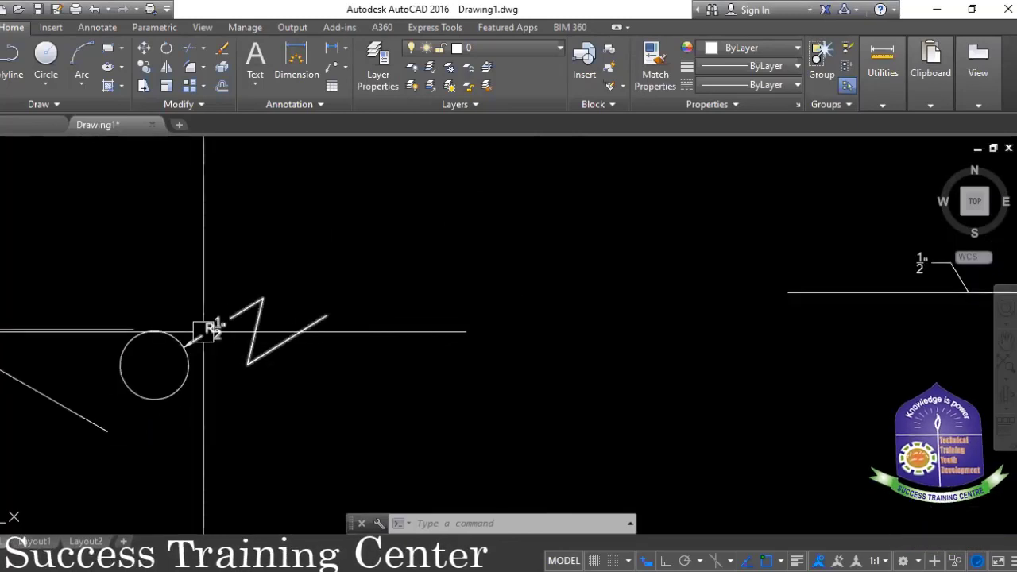
pyautogui.scroll(5, 216, 330)
pyautogui.scroll(2, 218, 328)
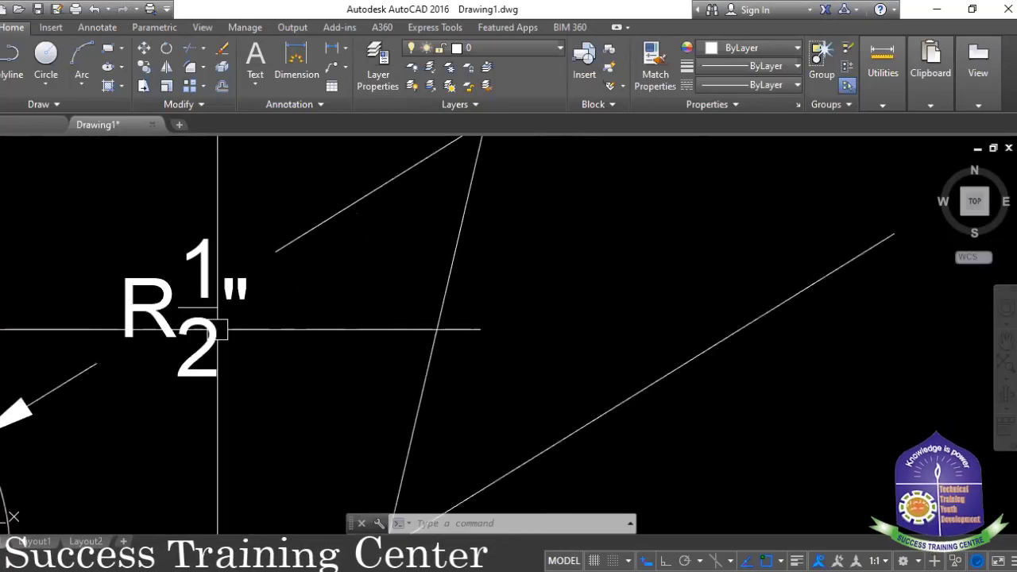
pyautogui.scroll(-1, 216, 330)
pyautogui.scroll(-4, 200, 333)
pyautogui.scroll(-2, 199, 334)
pyautogui.scroll(-3, 201, 335)
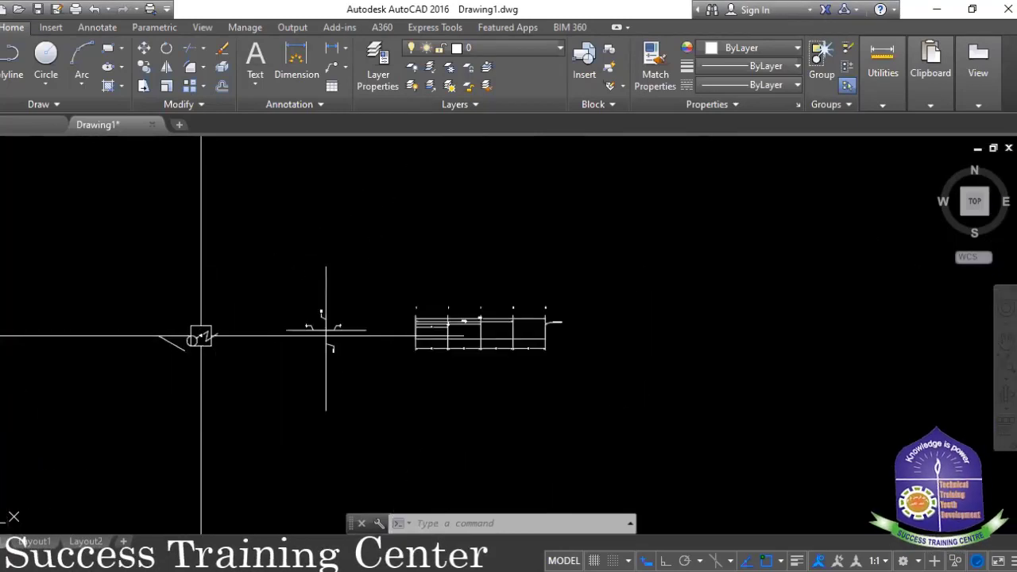
pyautogui.scroll(2, 467, 324)
pyautogui.scroll(2, 467, 324)
pyautogui.scroll(2, 467, 324)
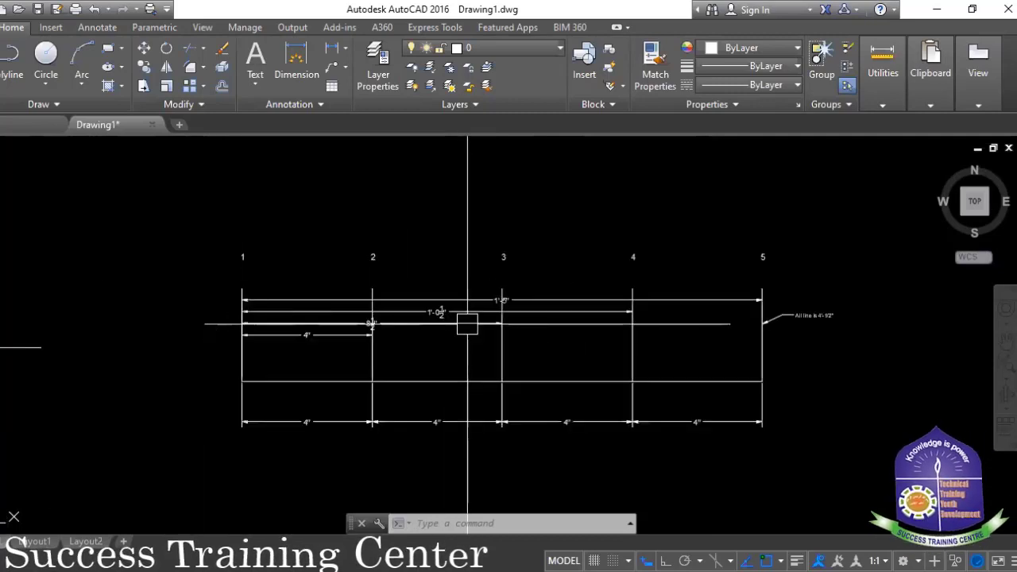
pyautogui.scroll(2, 468, 325)
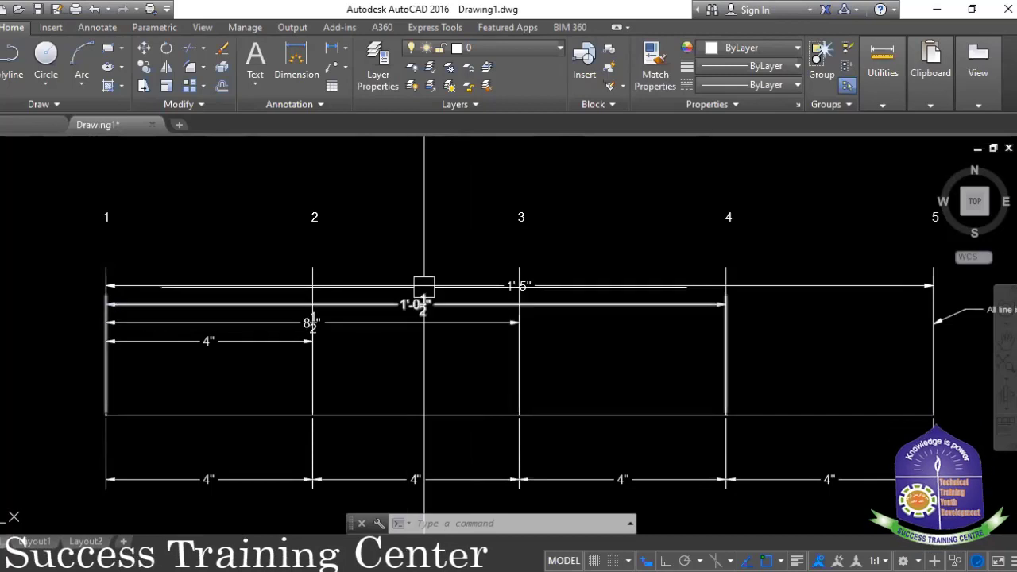
pyautogui.scroll(3, 389, 312)
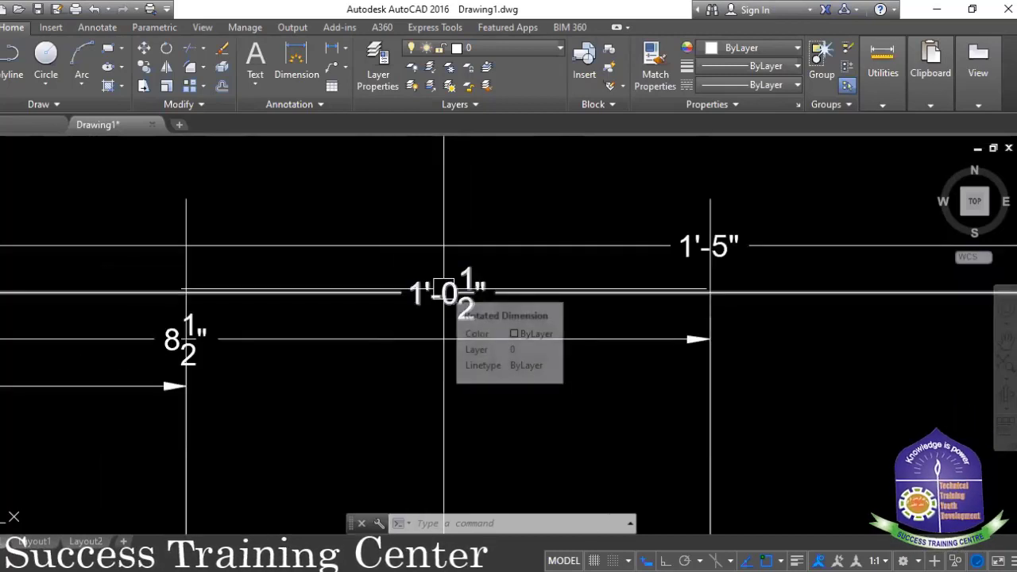
pyautogui.scroll(-2, 444, 291)
pyautogui.scroll(2, 444, 291)
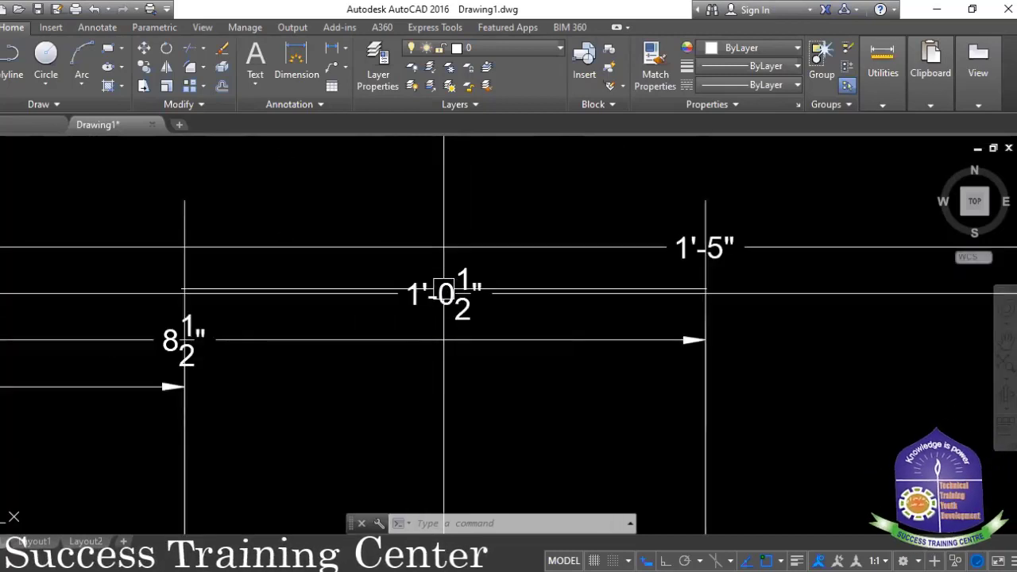
pyautogui.scroll(-2, 443, 291)
pyautogui.scroll(-2, 444, 291)
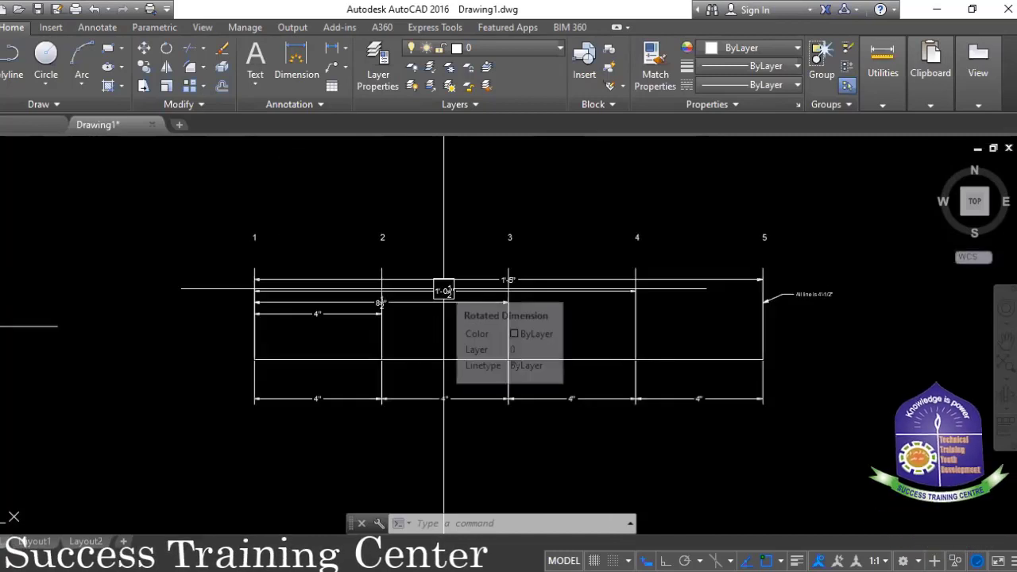
pyautogui.scroll(-3, 444, 291)
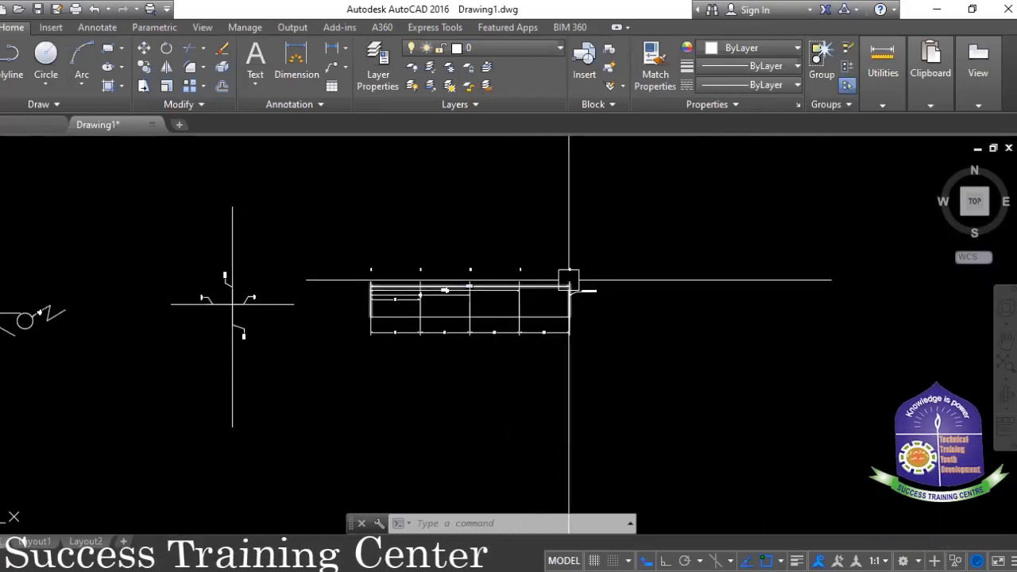
pyautogui.scroll(4, 569, 278)
pyautogui.scroll(2, 568, 279)
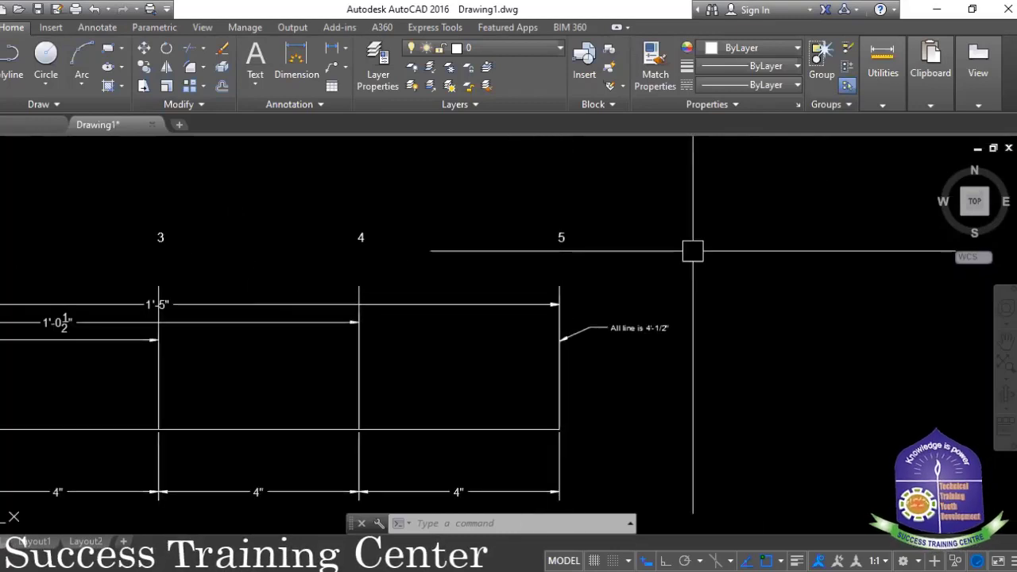